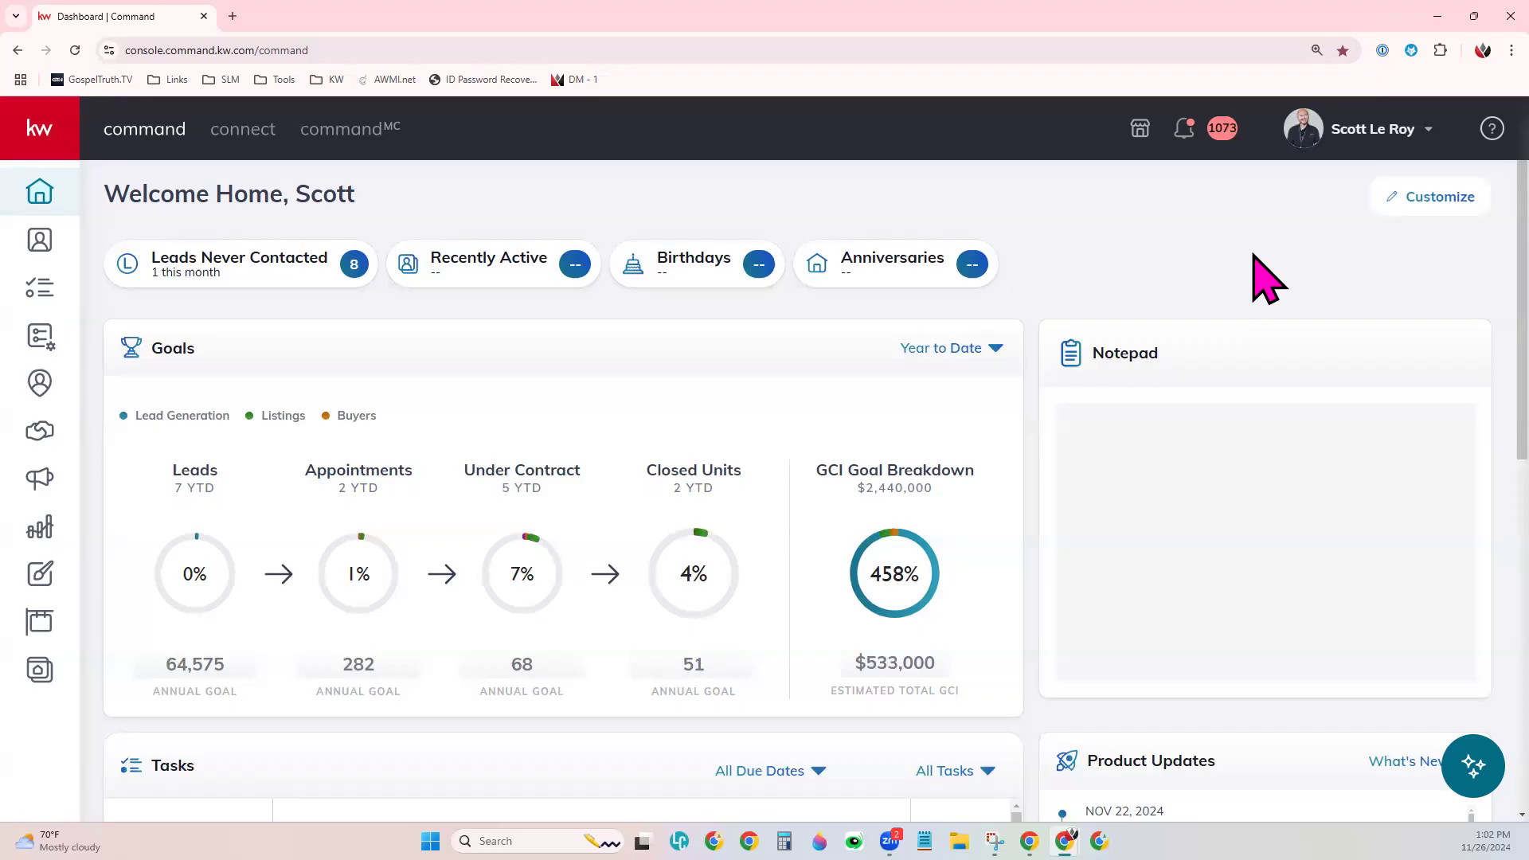
- Open your Referrals Profile page from the account menu under your name
left_click(1394, 137)
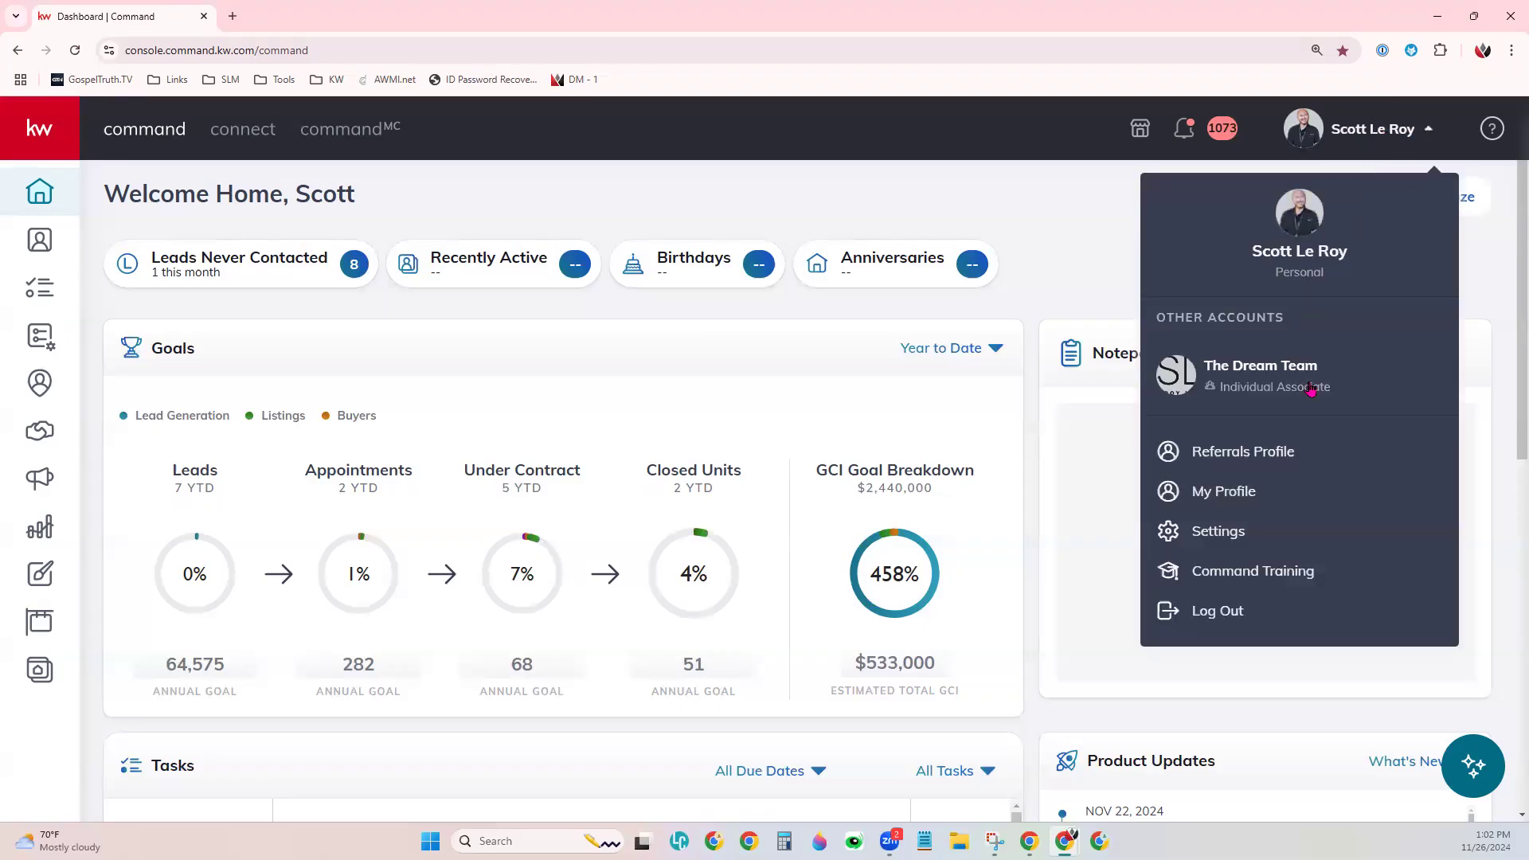
left_click(1230, 457)
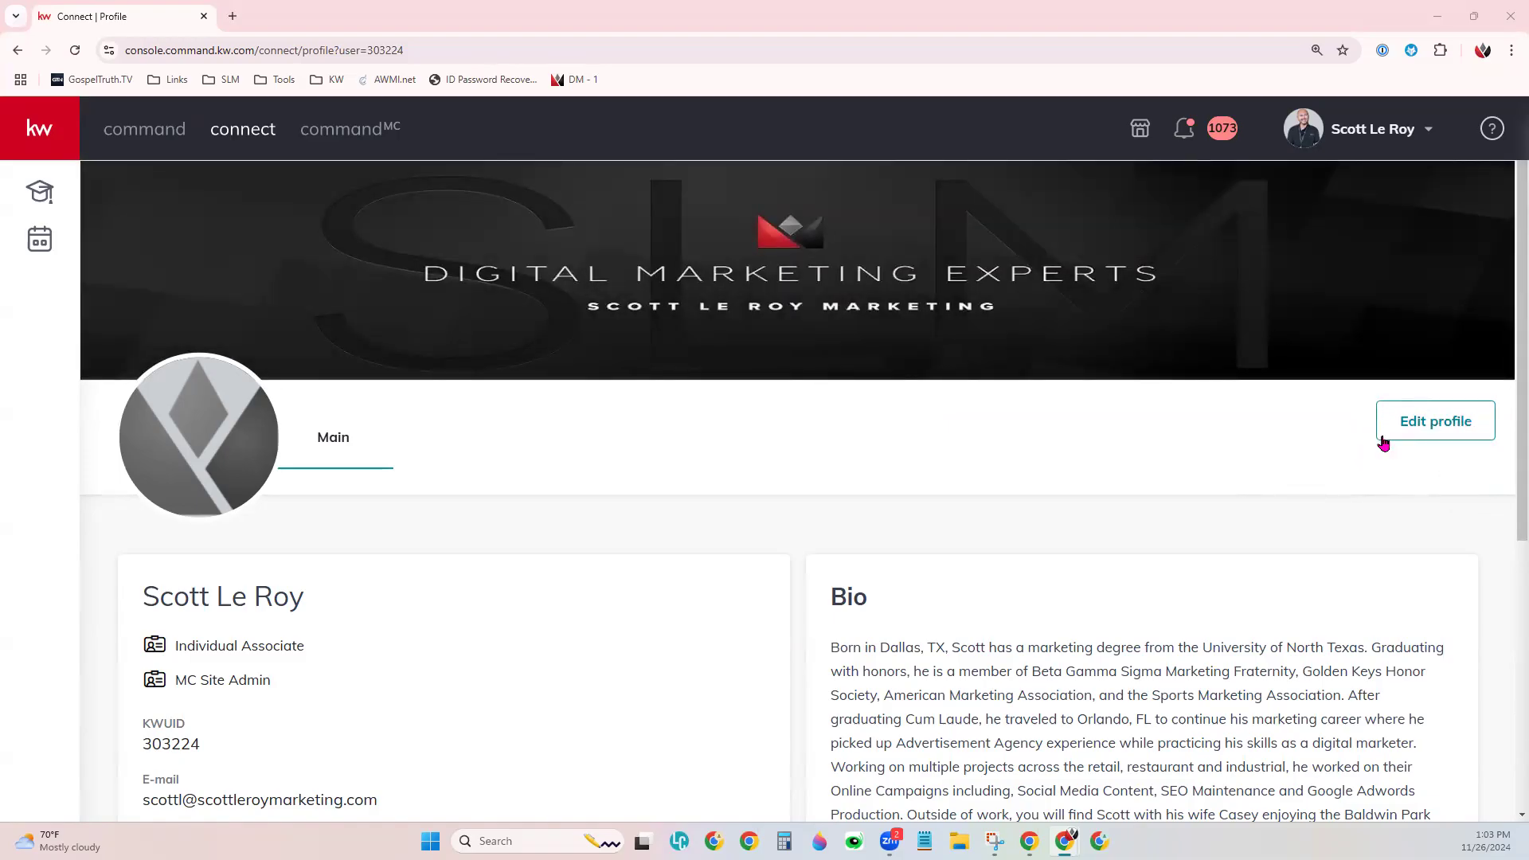
- Open Edit profile and review the E-mail, Primary Phone, Mobile phone and Service Area #1 fields
left_click(1435, 433)
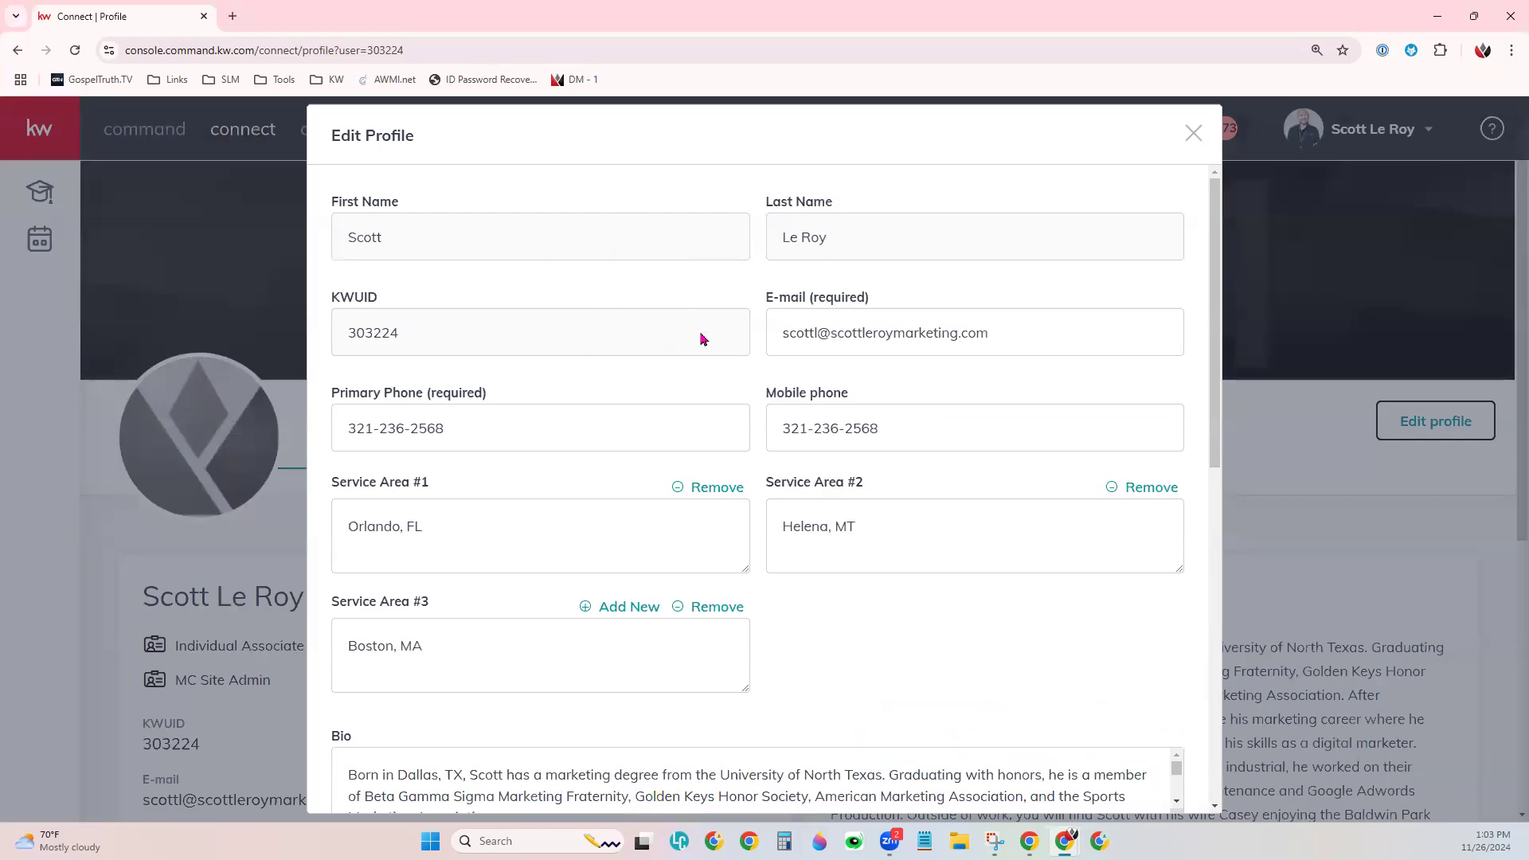
left_click(989, 333)
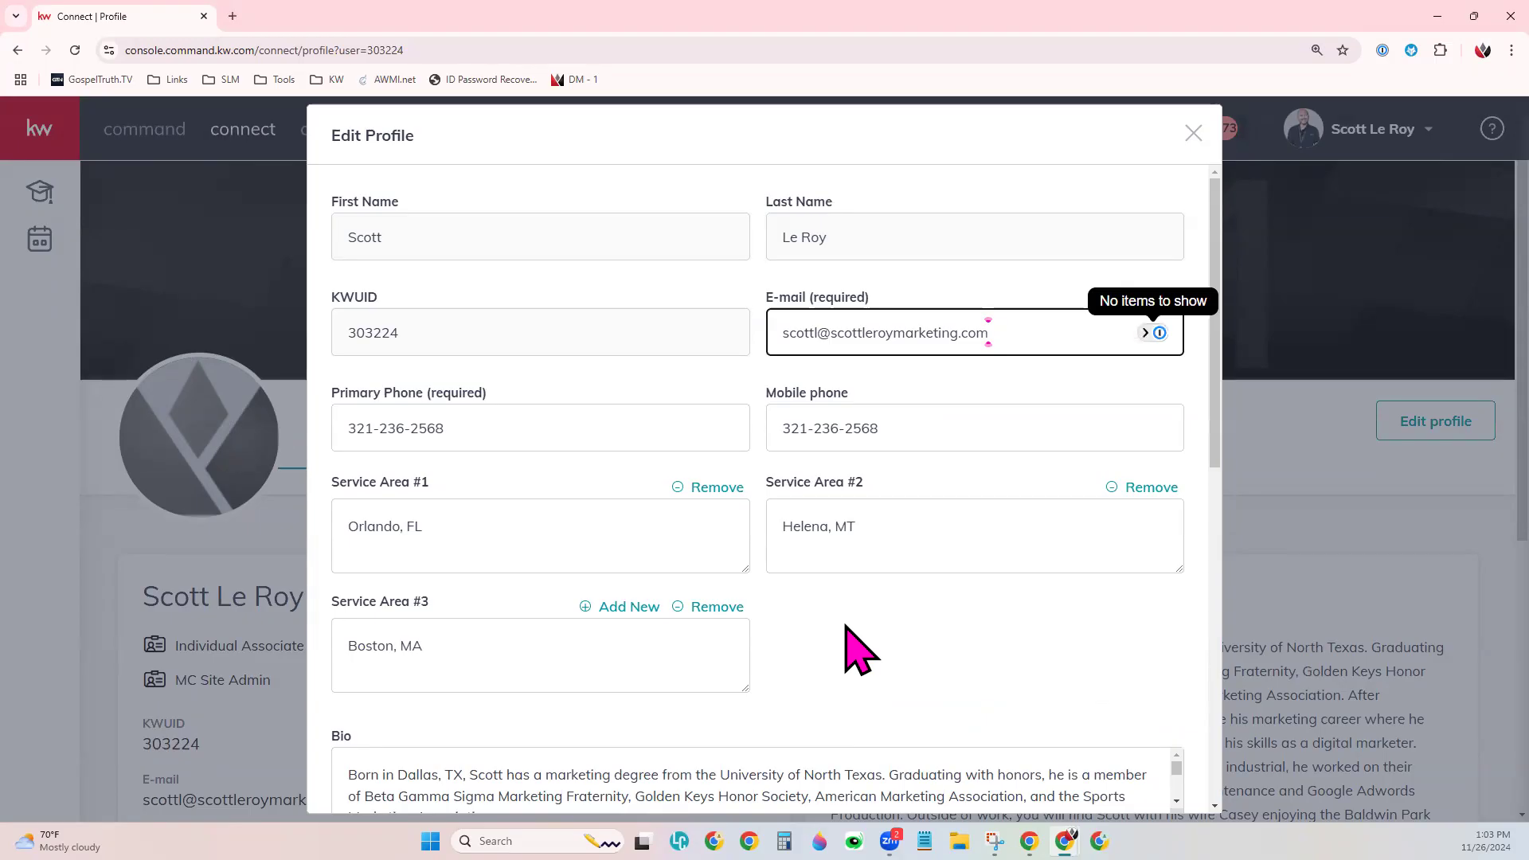
scroll(847, 629, "down", 1)
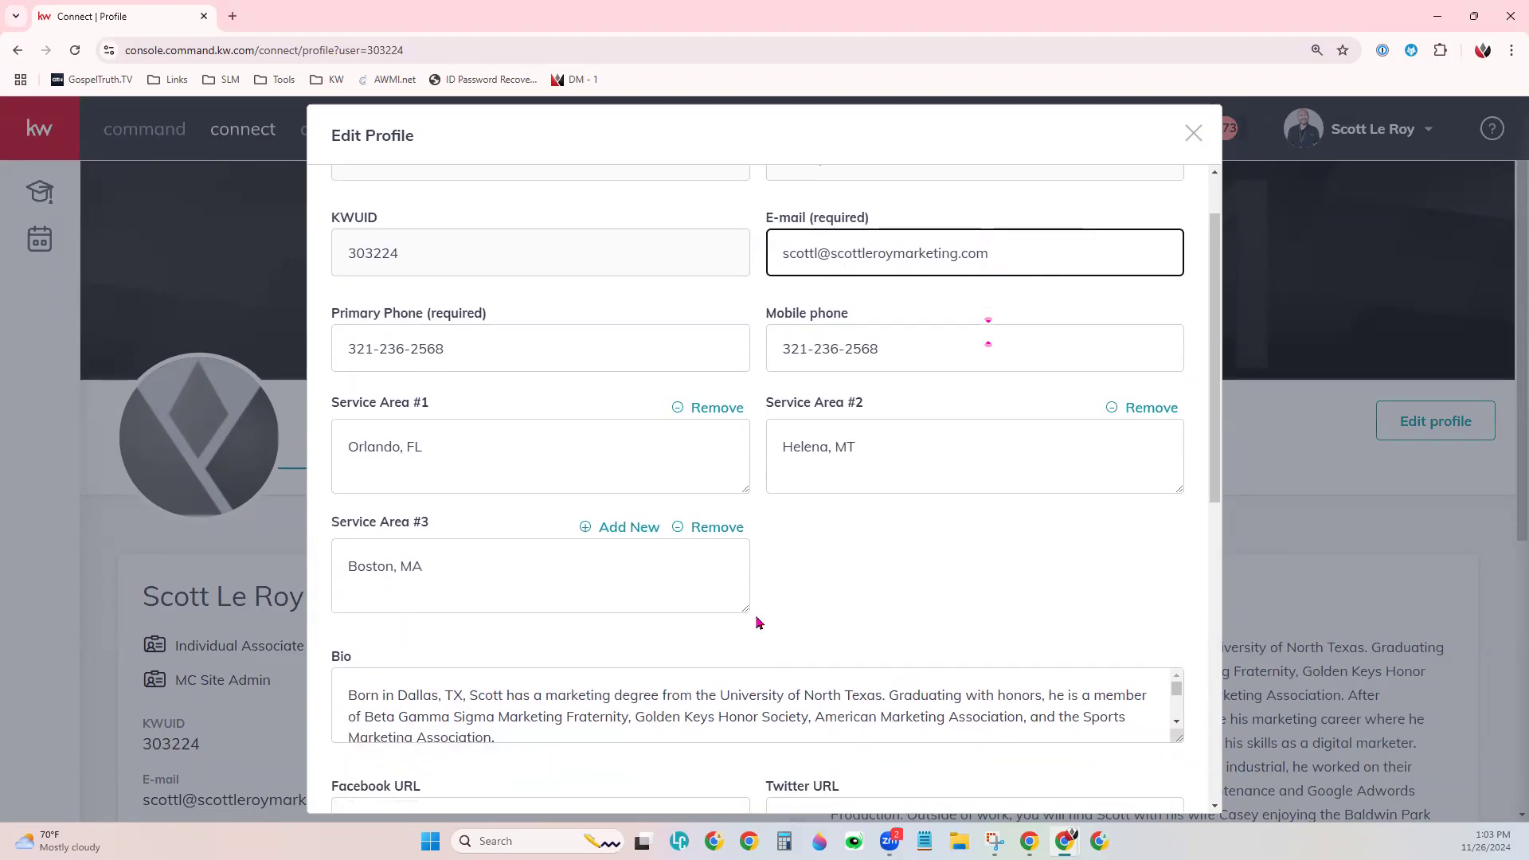
left_click(546, 334)
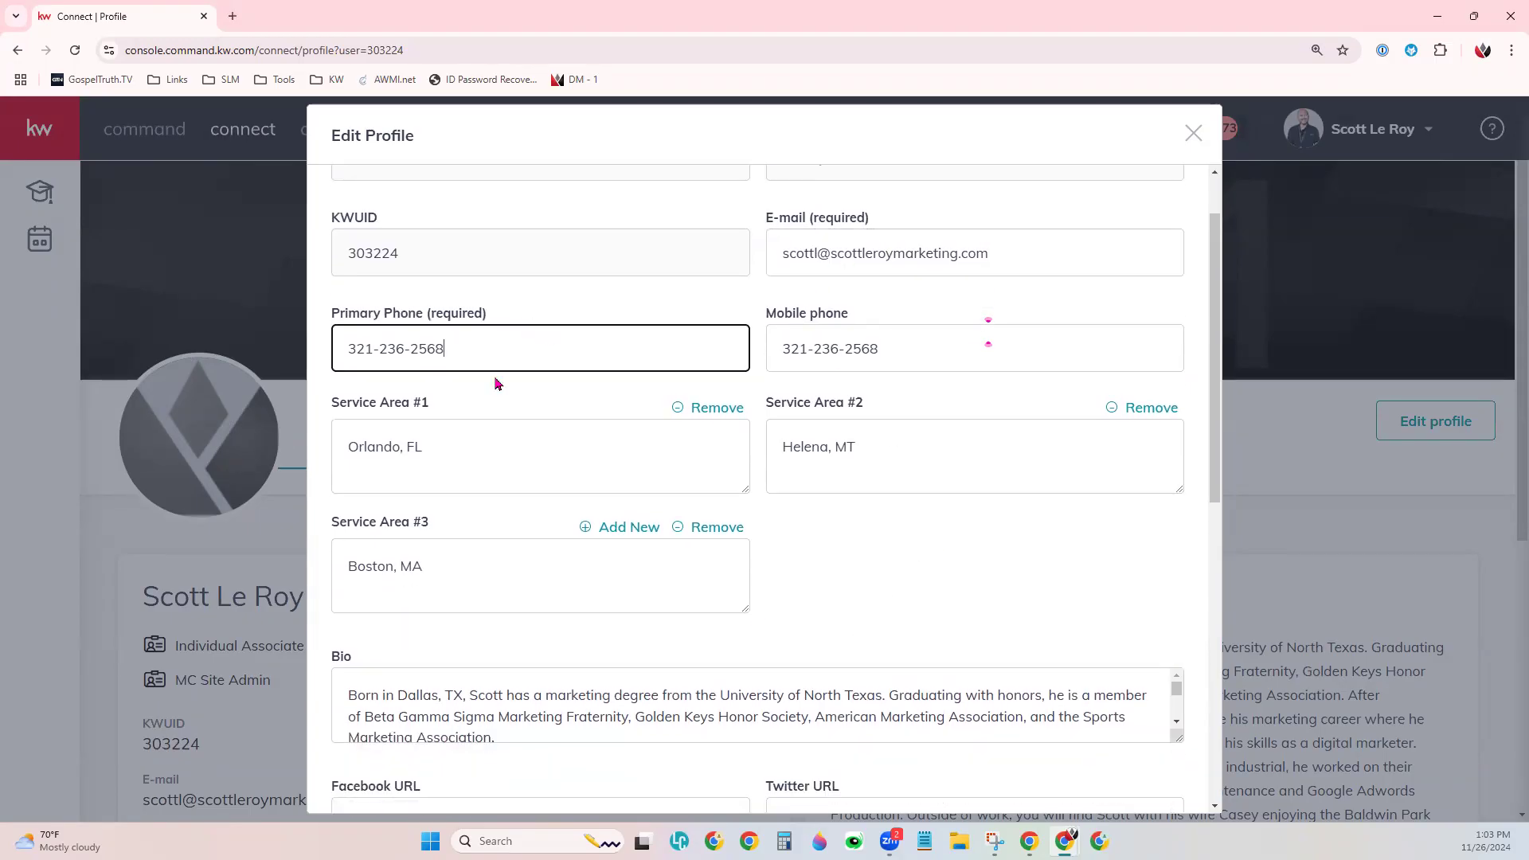
left_click(944, 346)
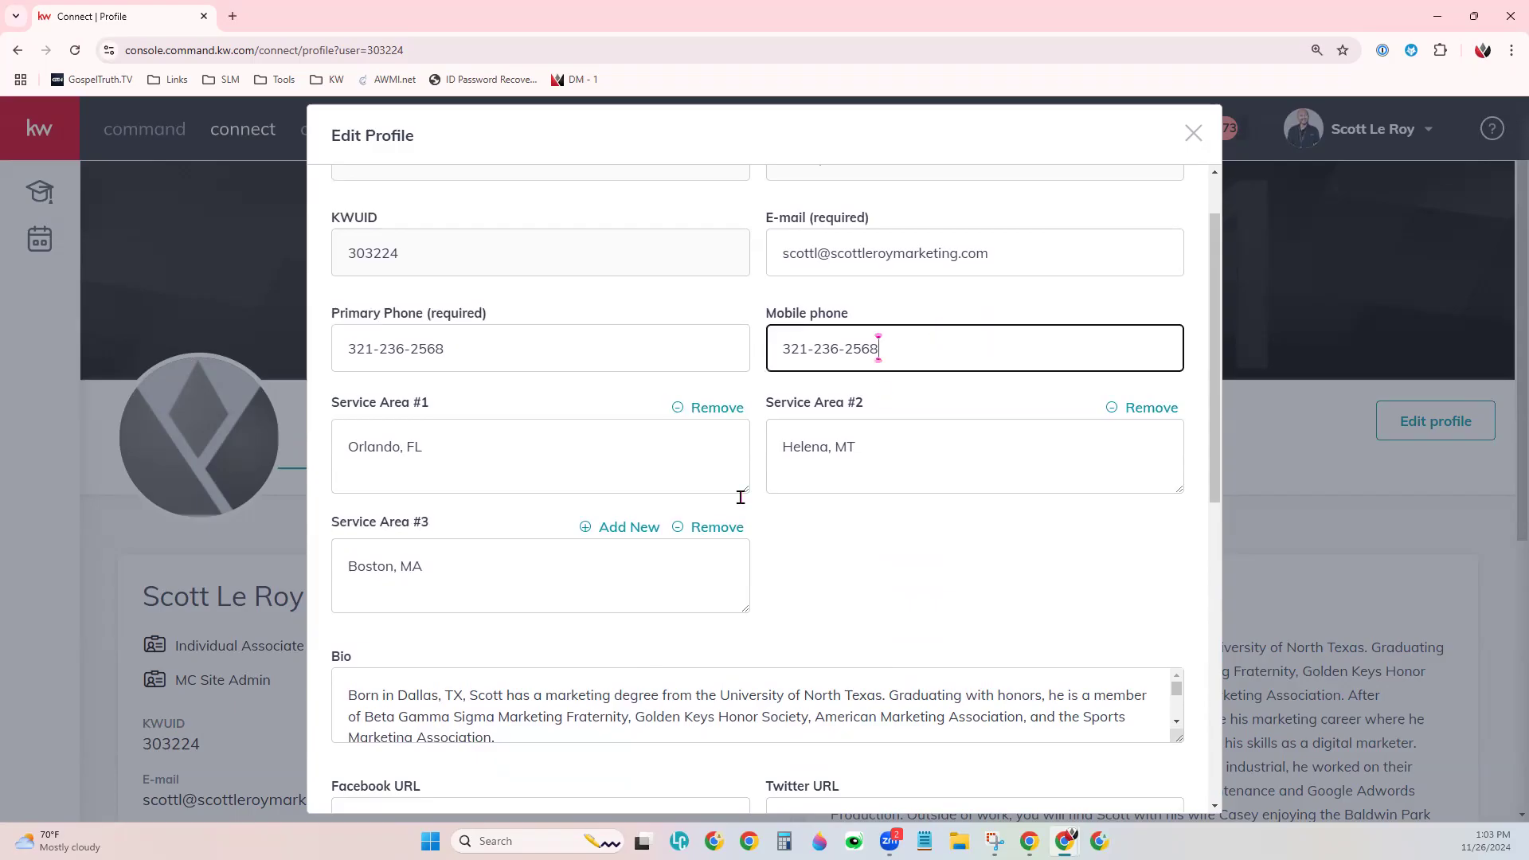
scroll(986, 559, "down", 1)
left_click(487, 362)
left_click(880, 489)
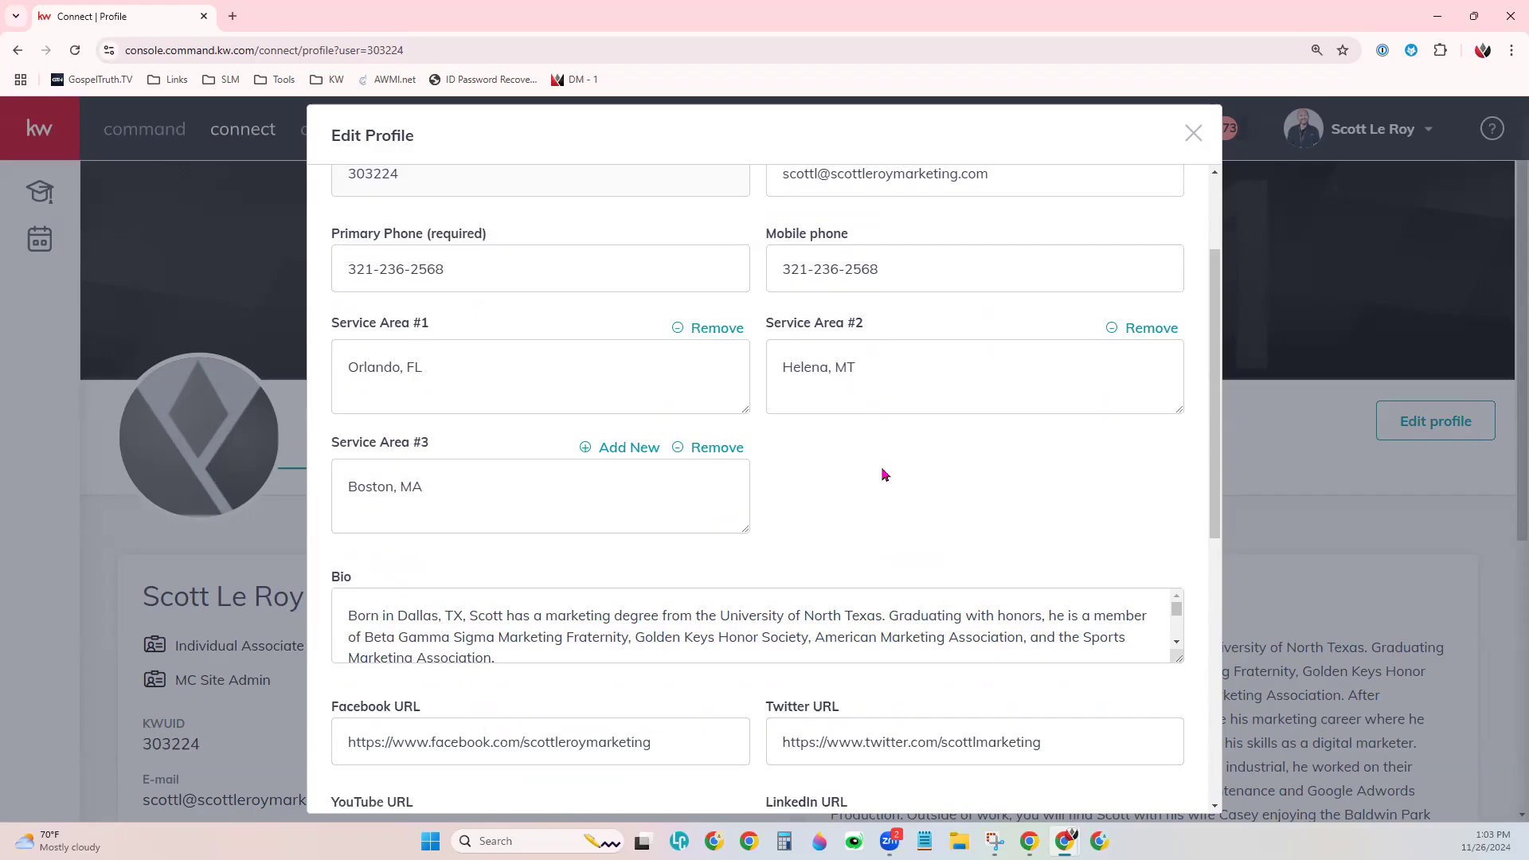
- Add Austin, TX as a fourth service area and remove Boston, MA
left_click(623, 451)
left_click(834, 482)
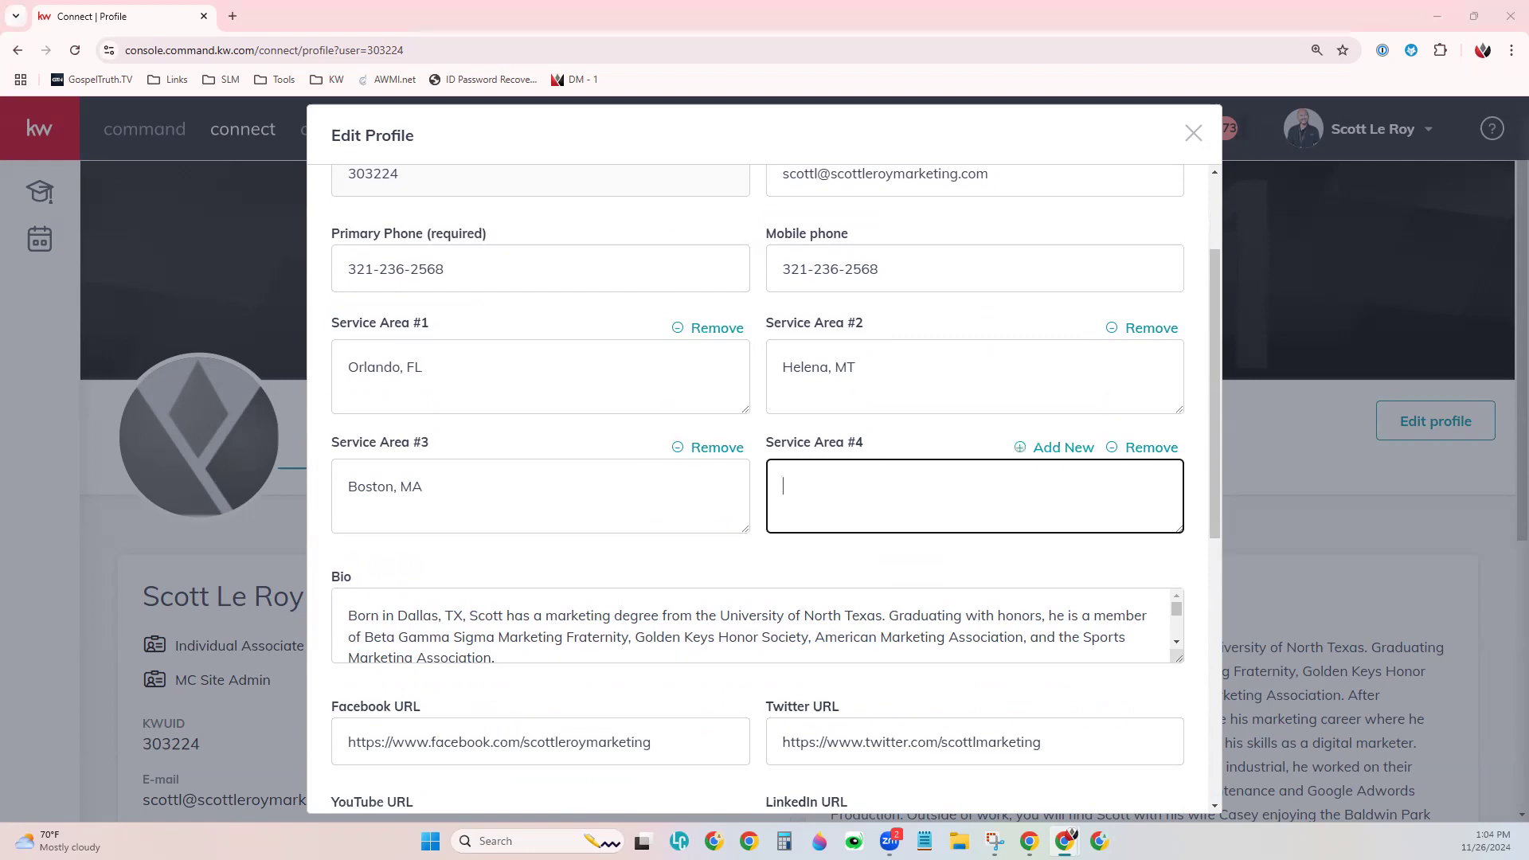
left_click(867, 511)
type("Austin, TX")
left_click(981, 582)
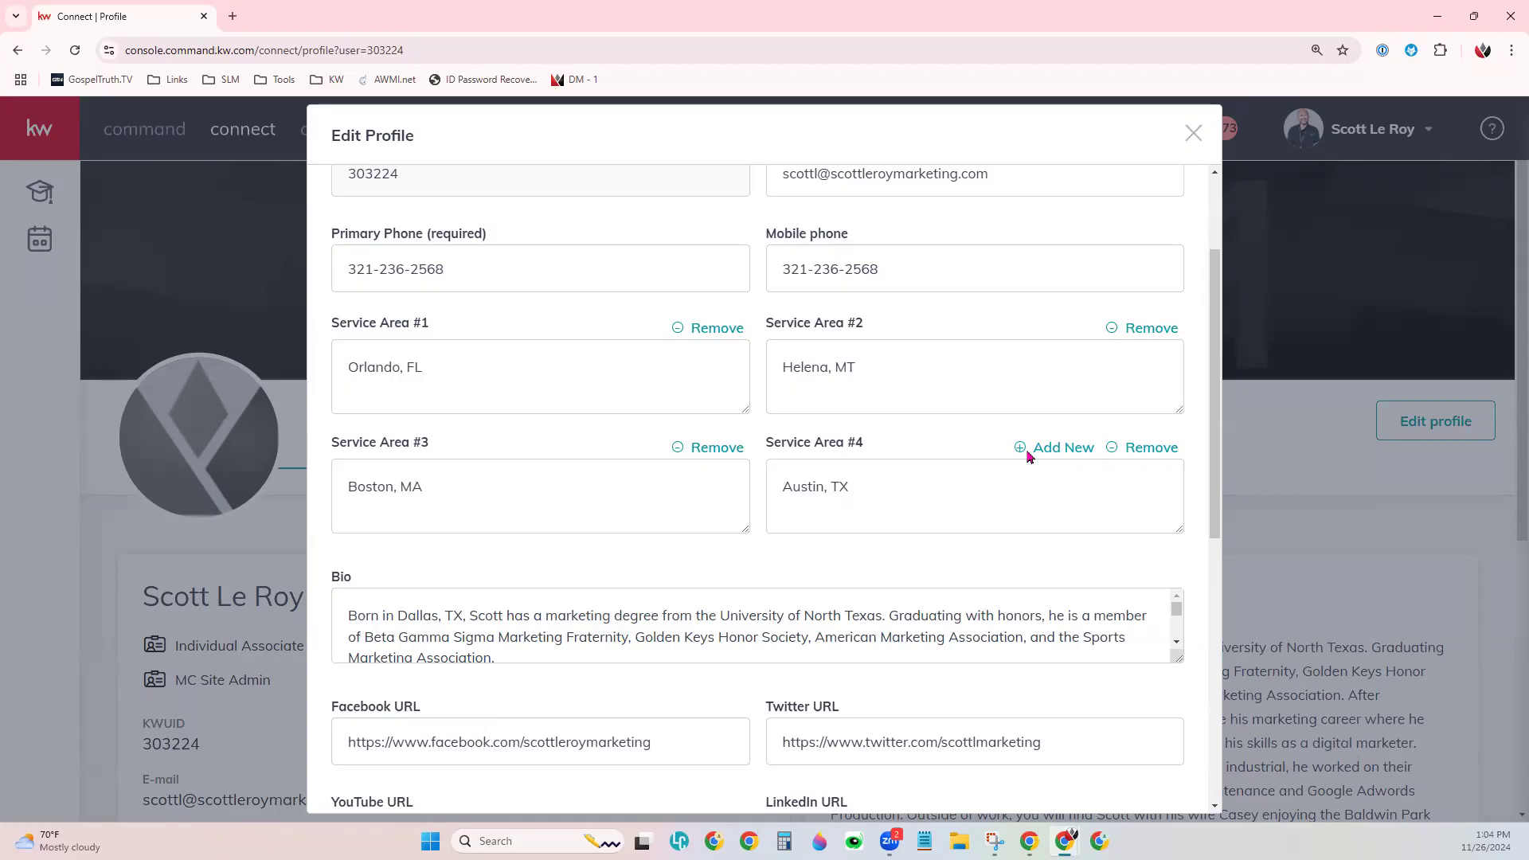
left_click(712, 447)
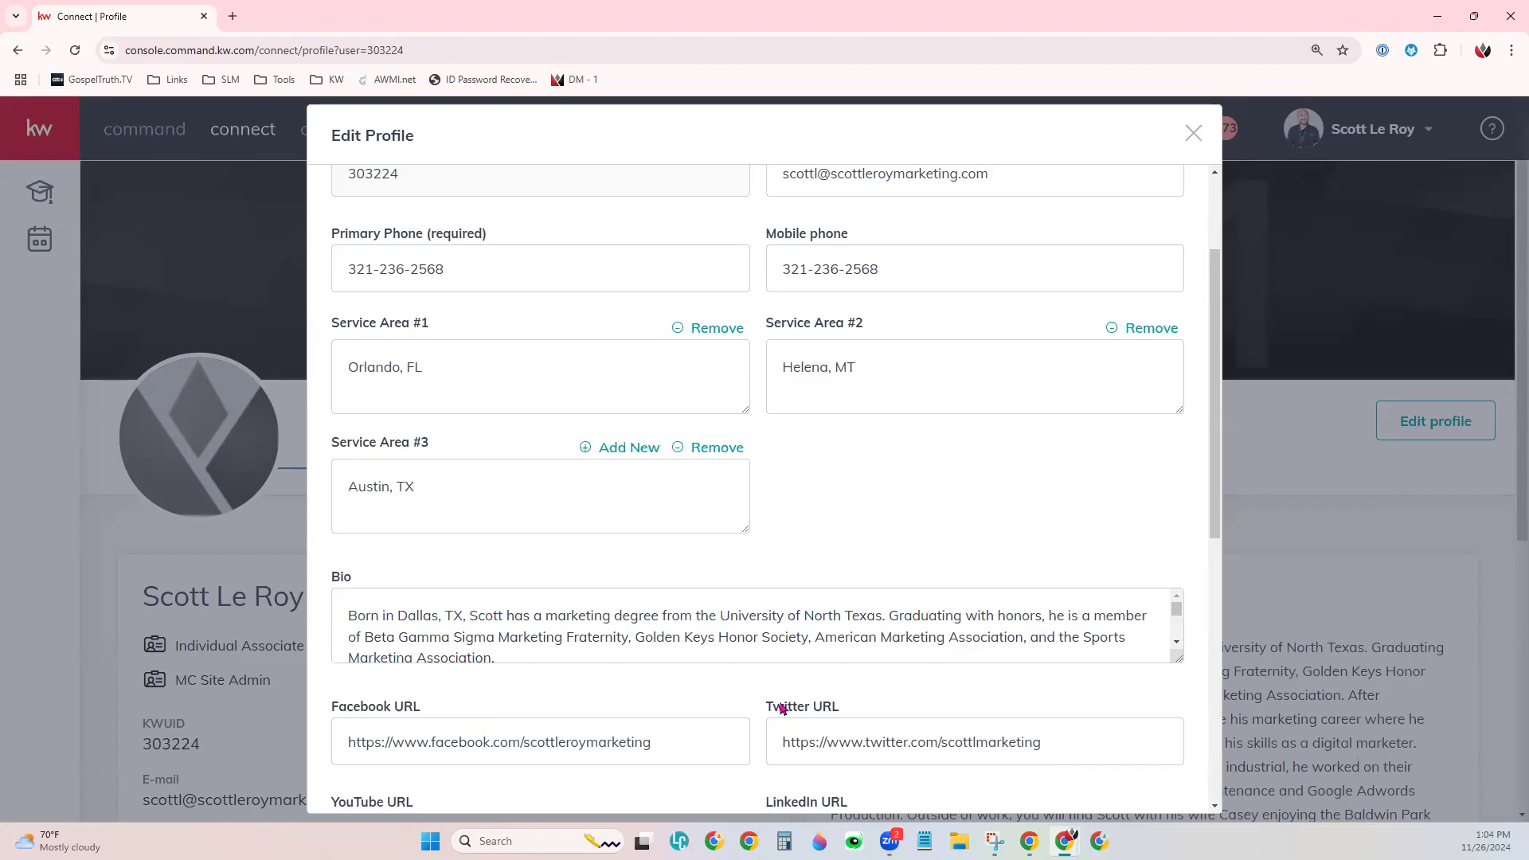
scroll(780, 625, "down", 2)
- Enlarge the Bio box by dragging its corner down to show all three paragraphs
scroll(895, 642, "down", 3)
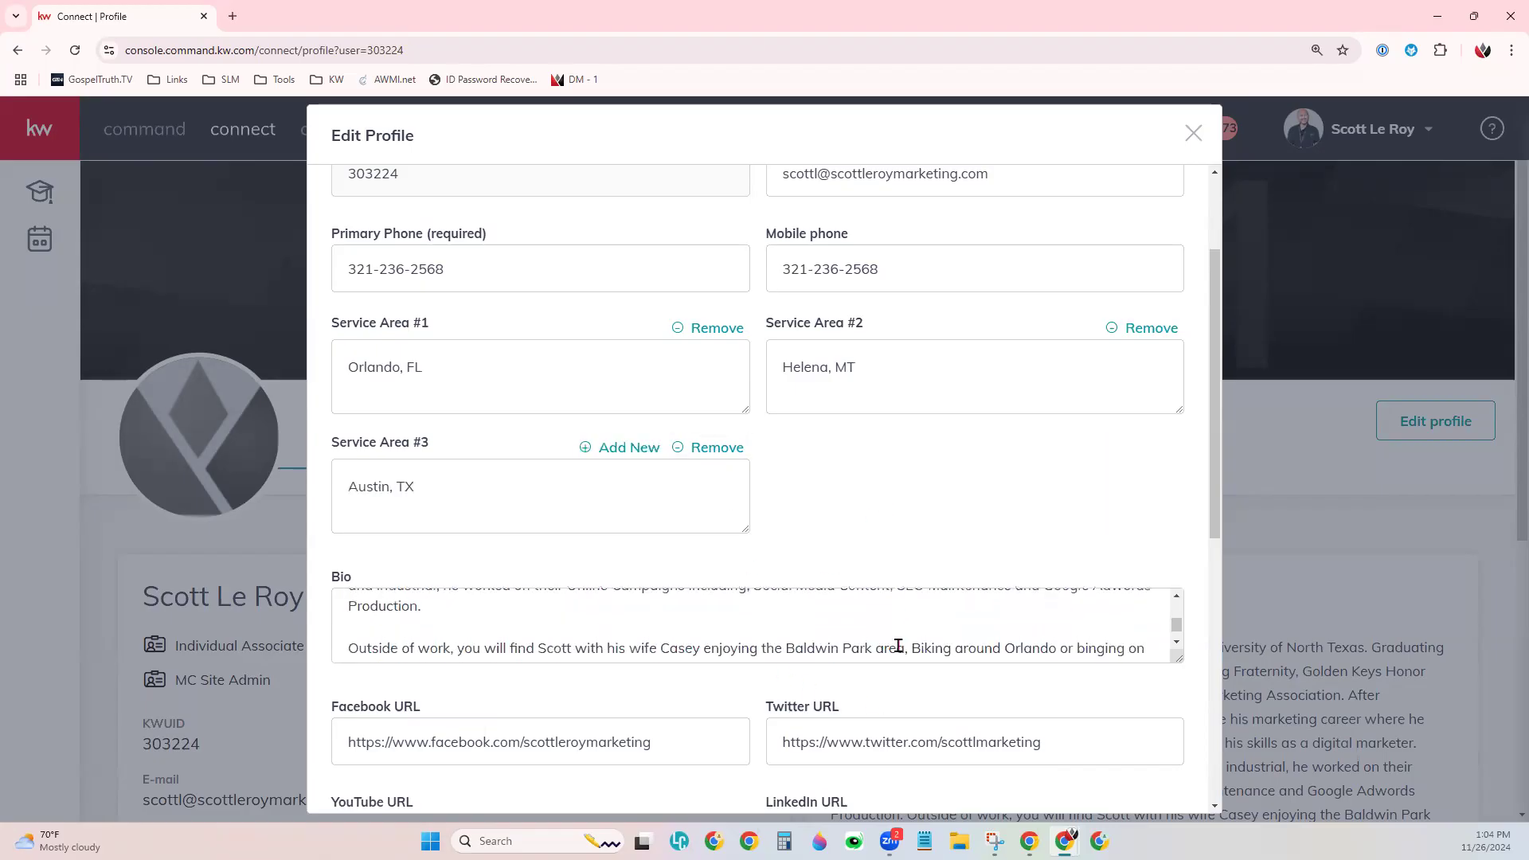
scroll(1157, 654, "down", 3)
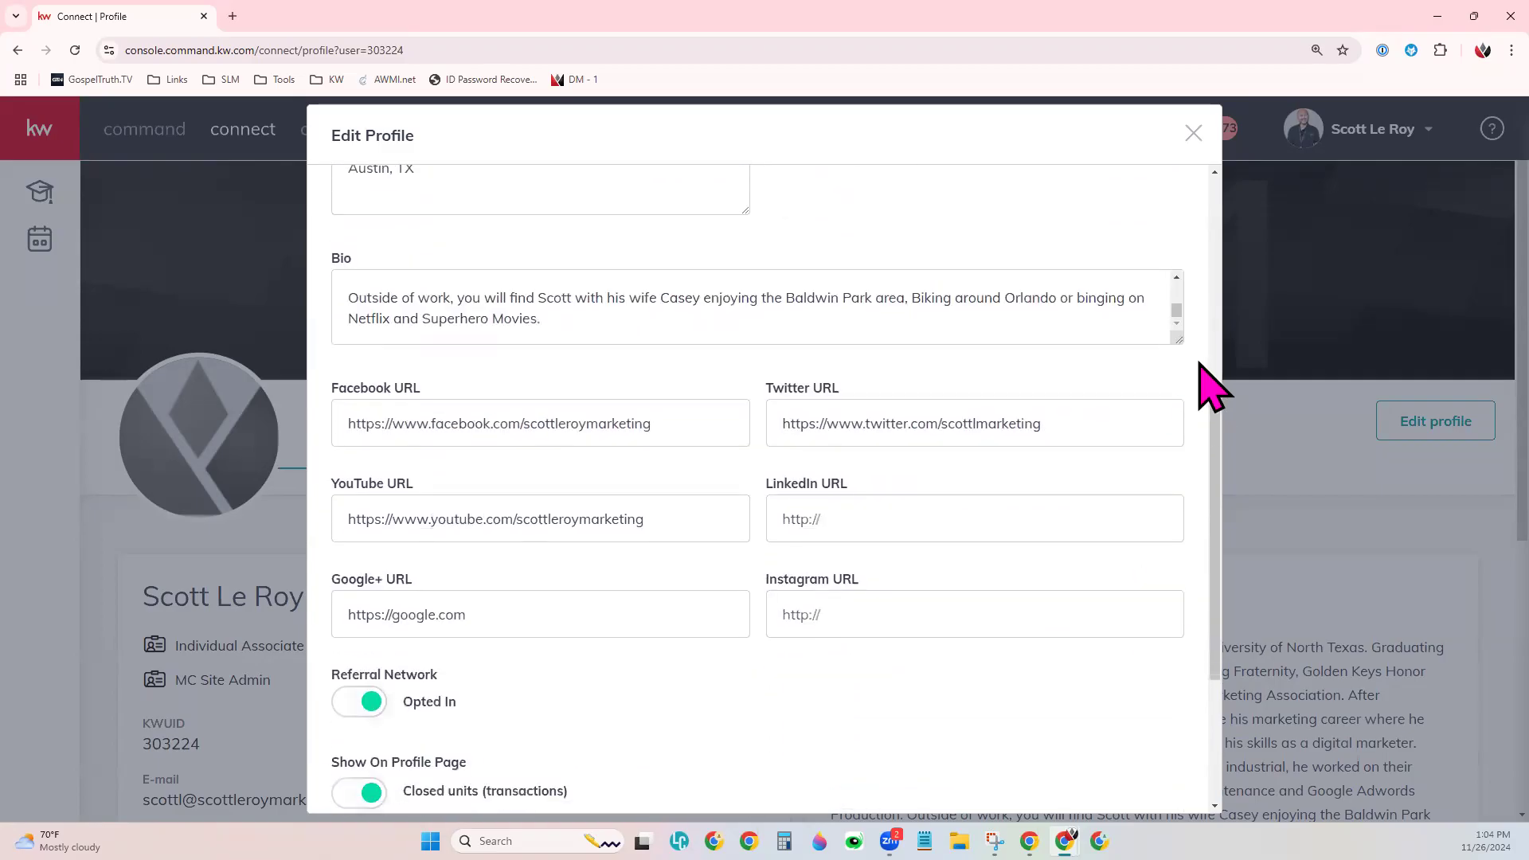
left_click_drag(1180, 341, 1179, 524)
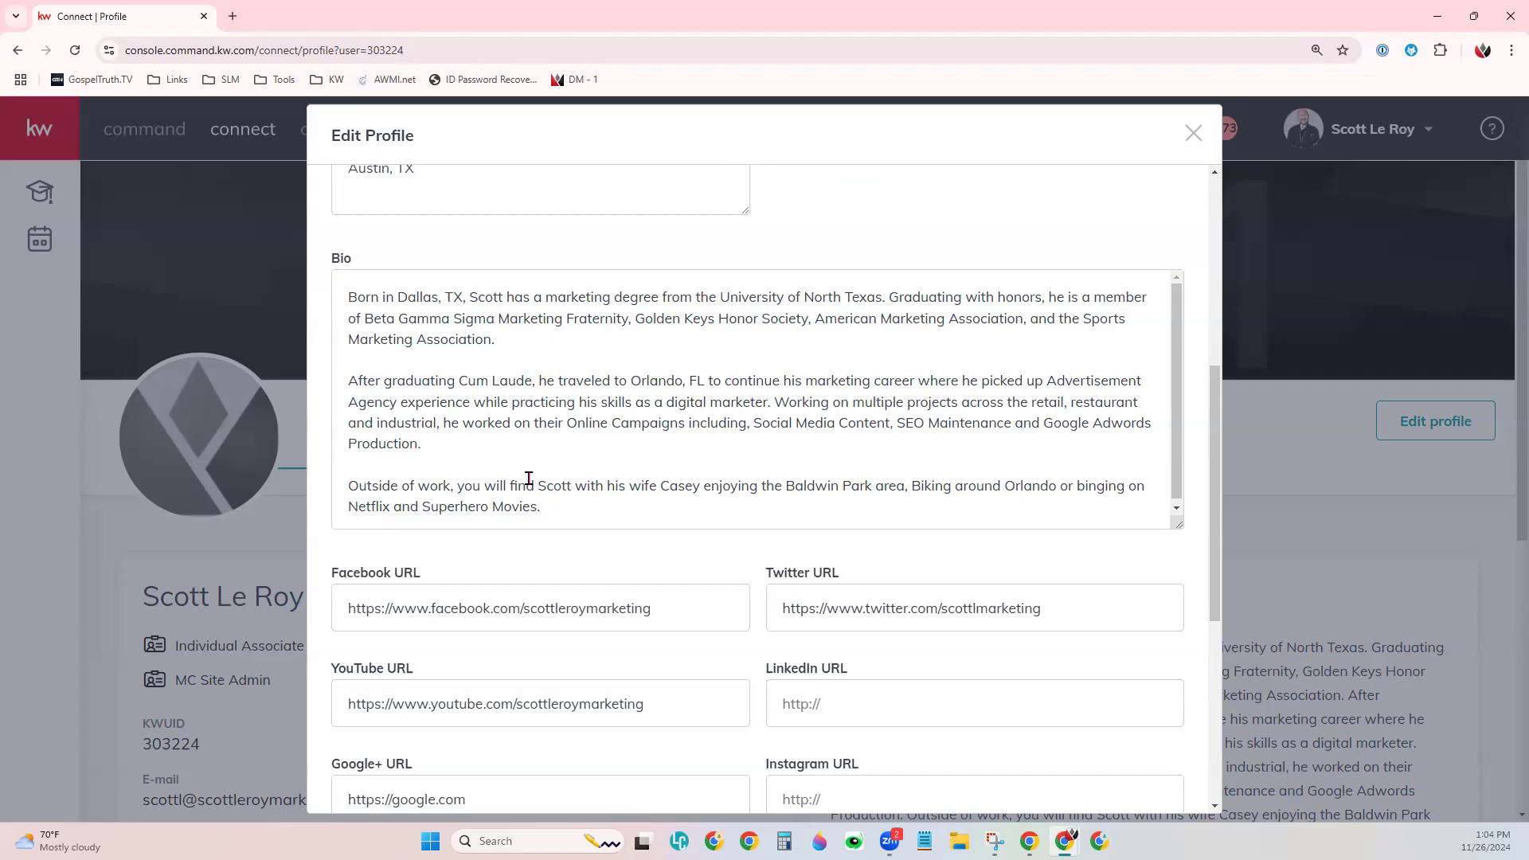
scroll(752, 567, "down", 4)
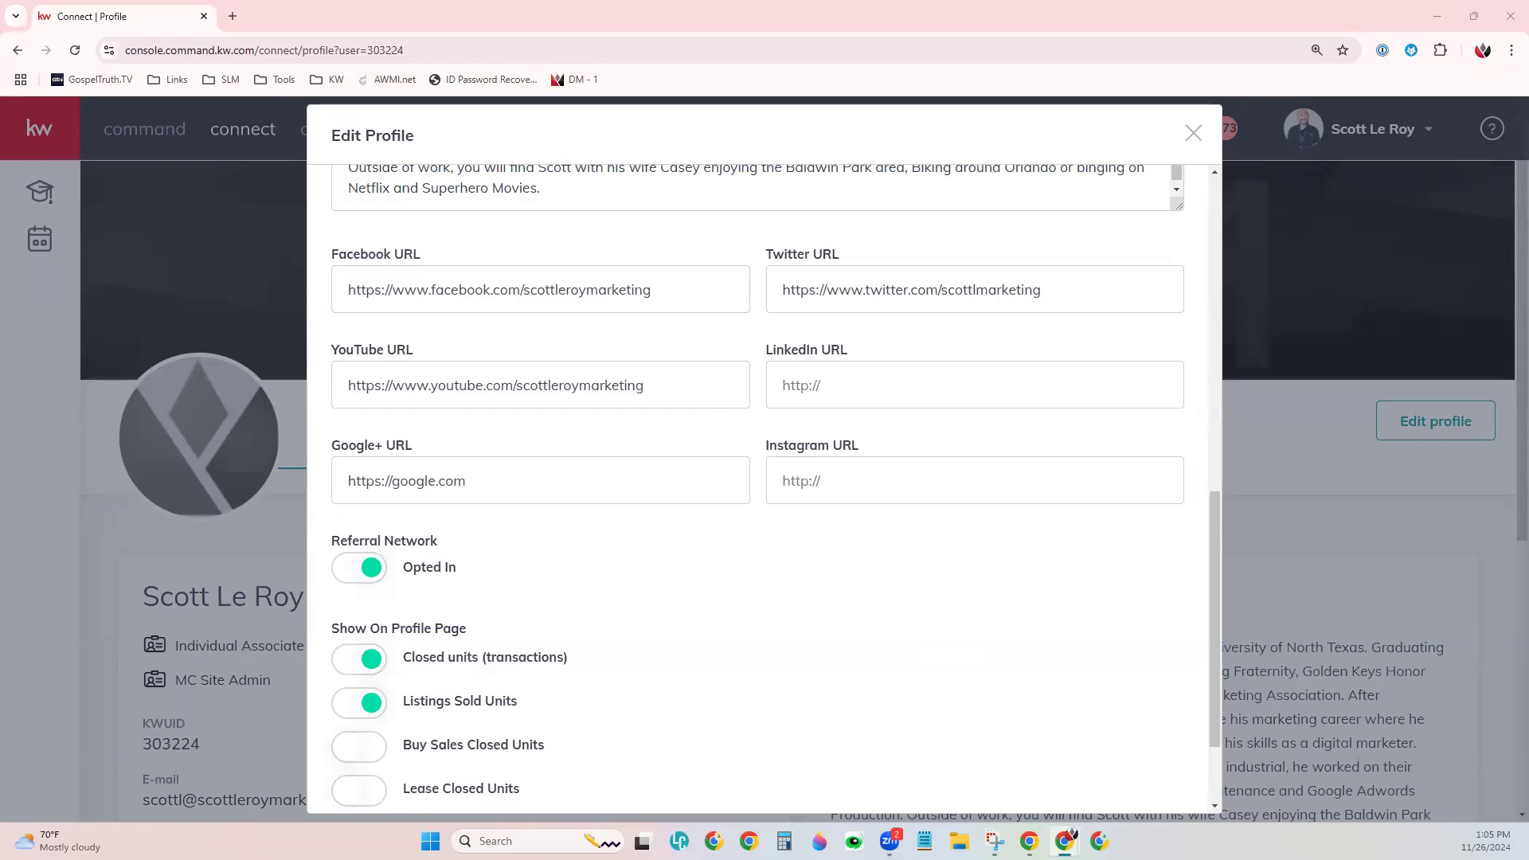
scroll(1008, 568, "down", 3)
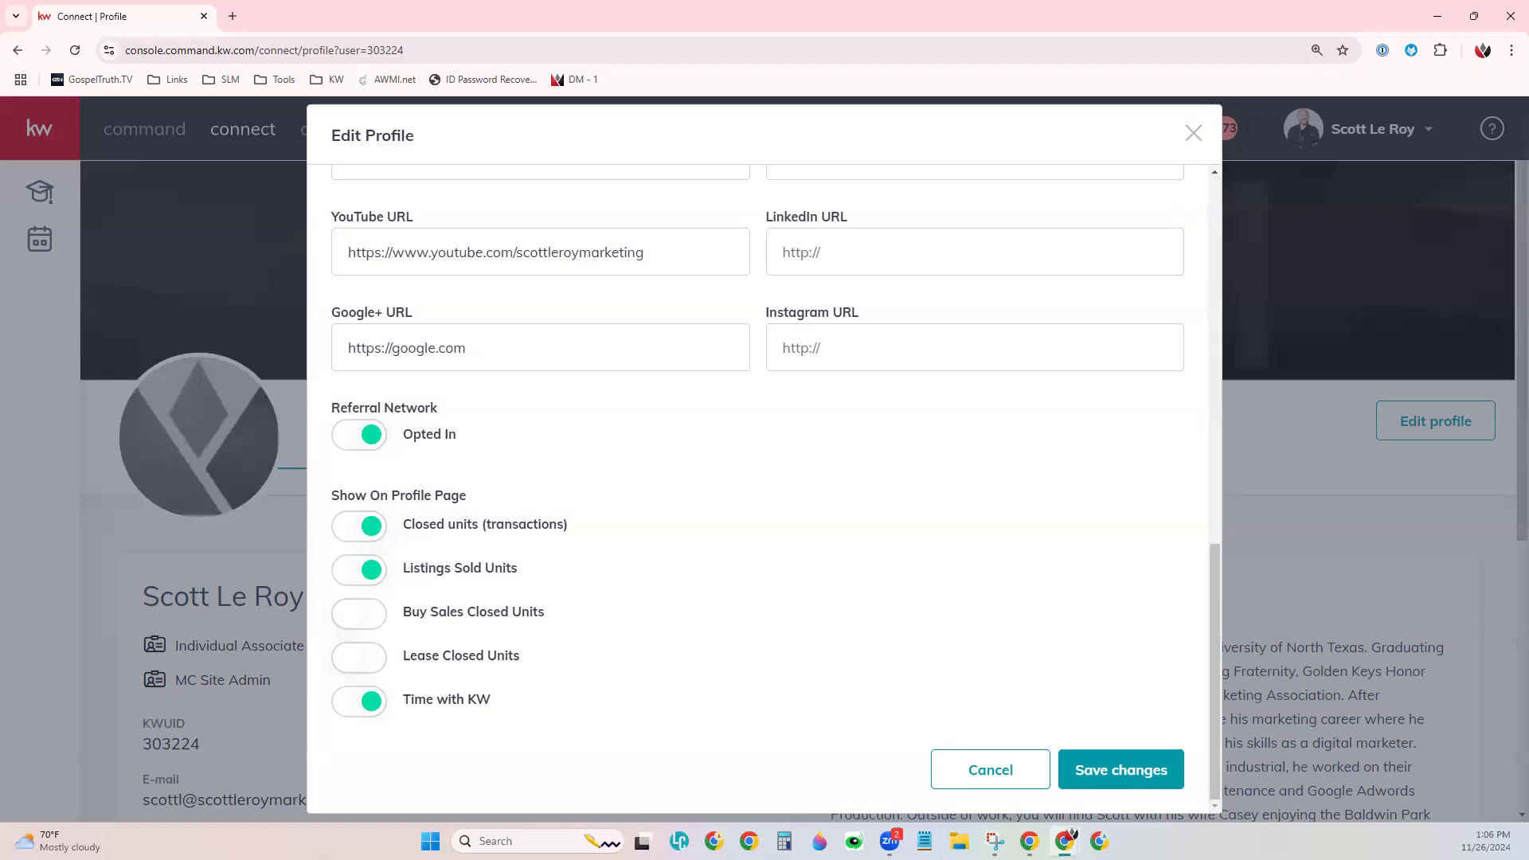
scroll(974, 585, "up", 8)
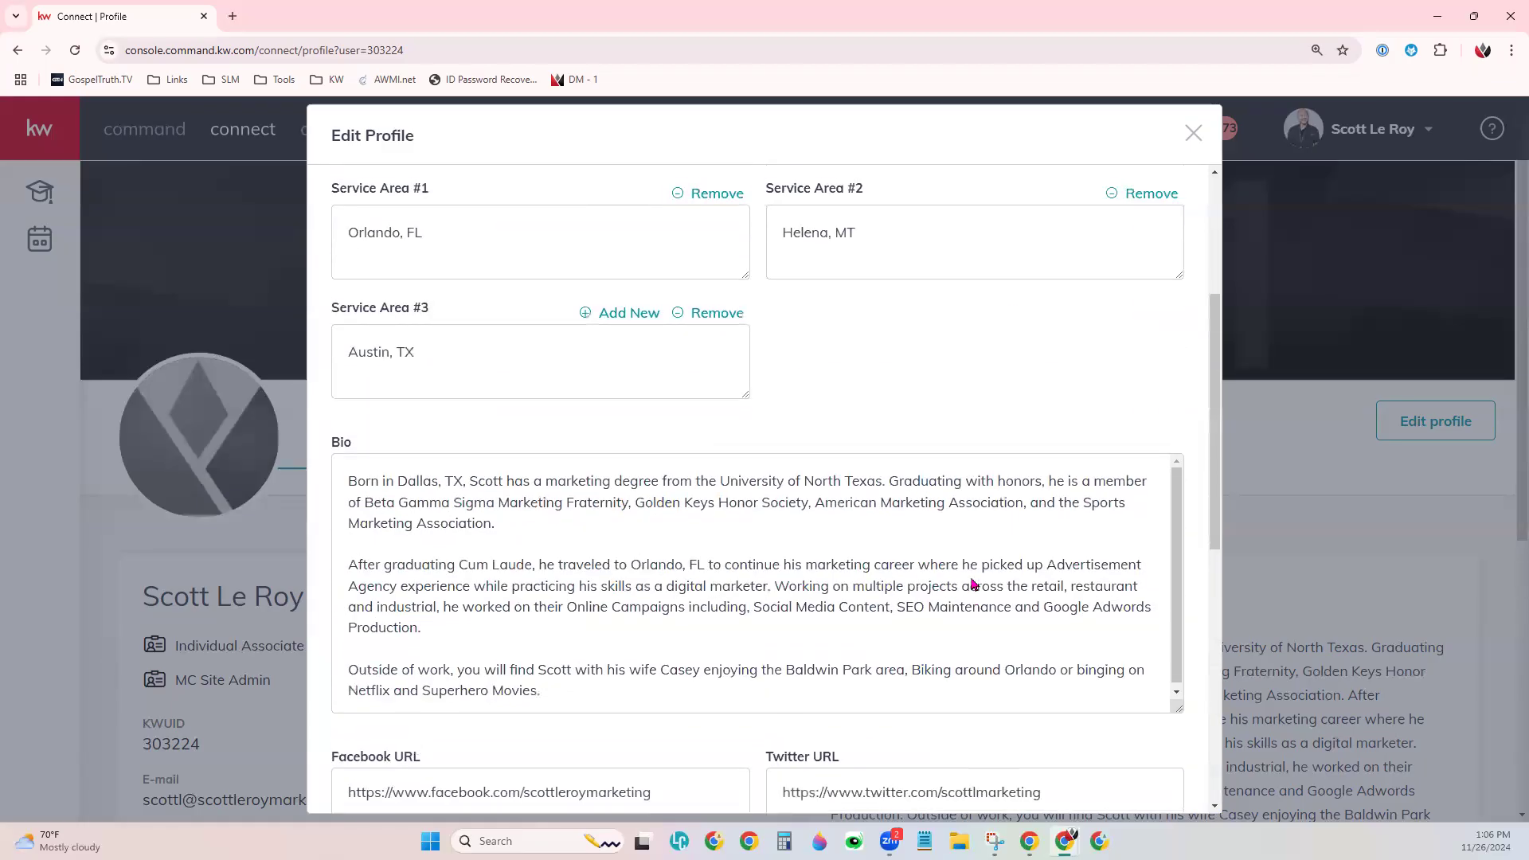
scroll(973, 585, "up", 3)
left_click(422, 472)
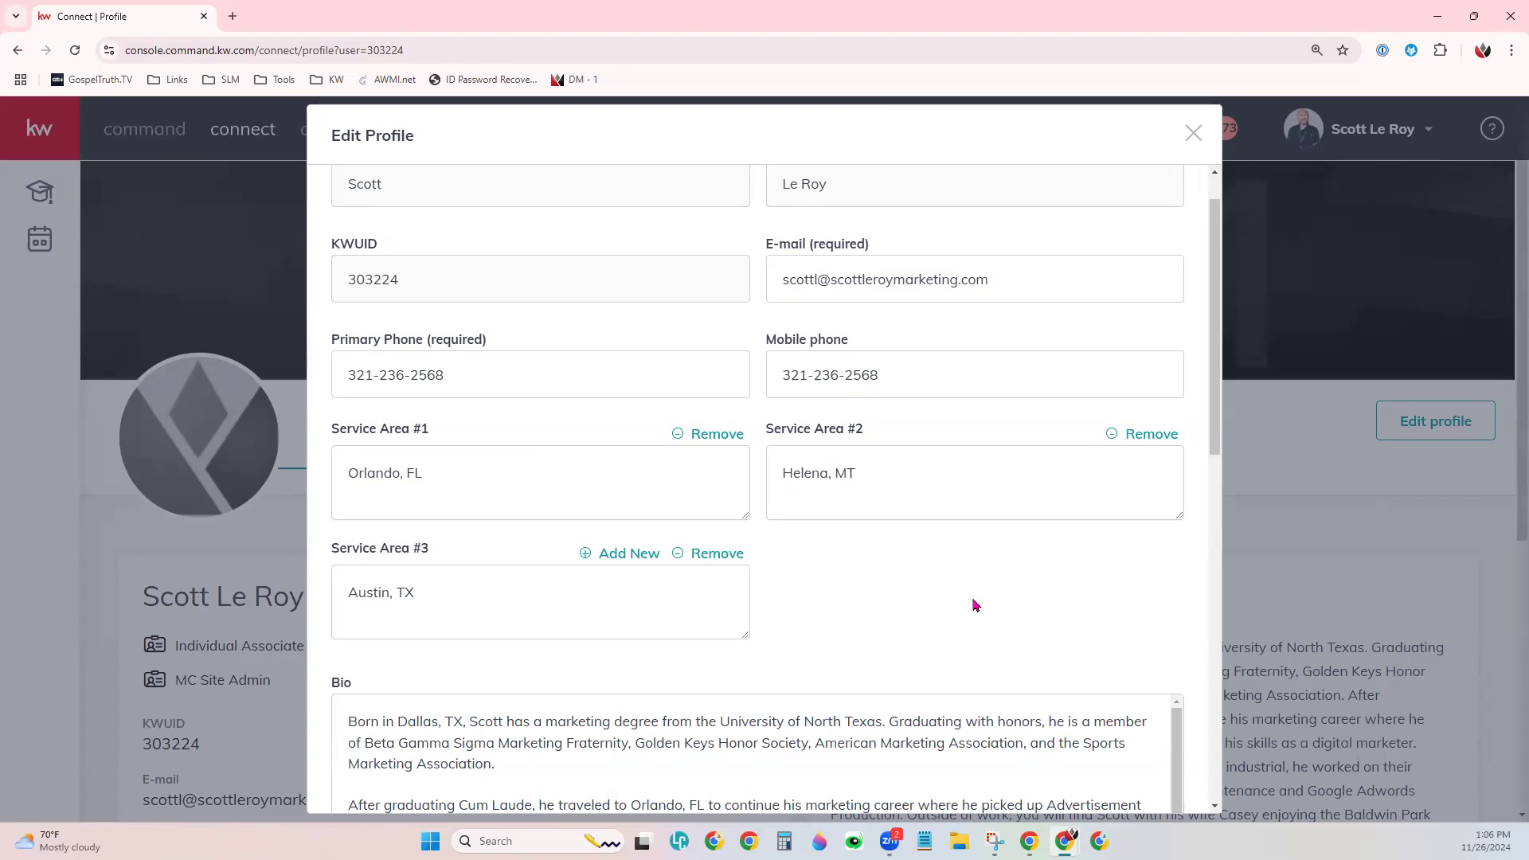
scroll(975, 606, "down", 12)
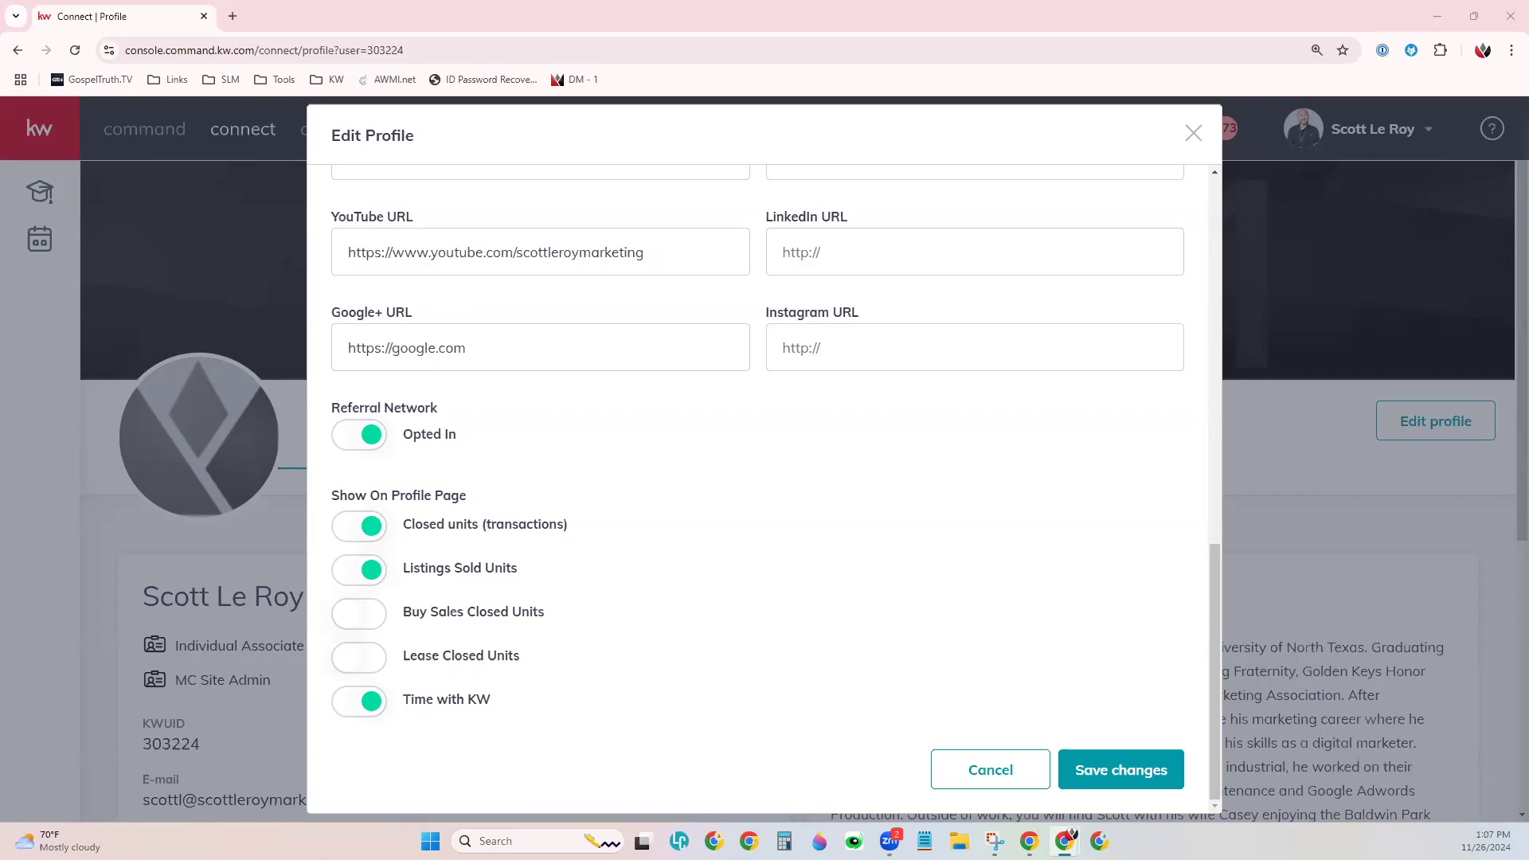
- Save the edited profile with Save changes
left_click(1114, 768)
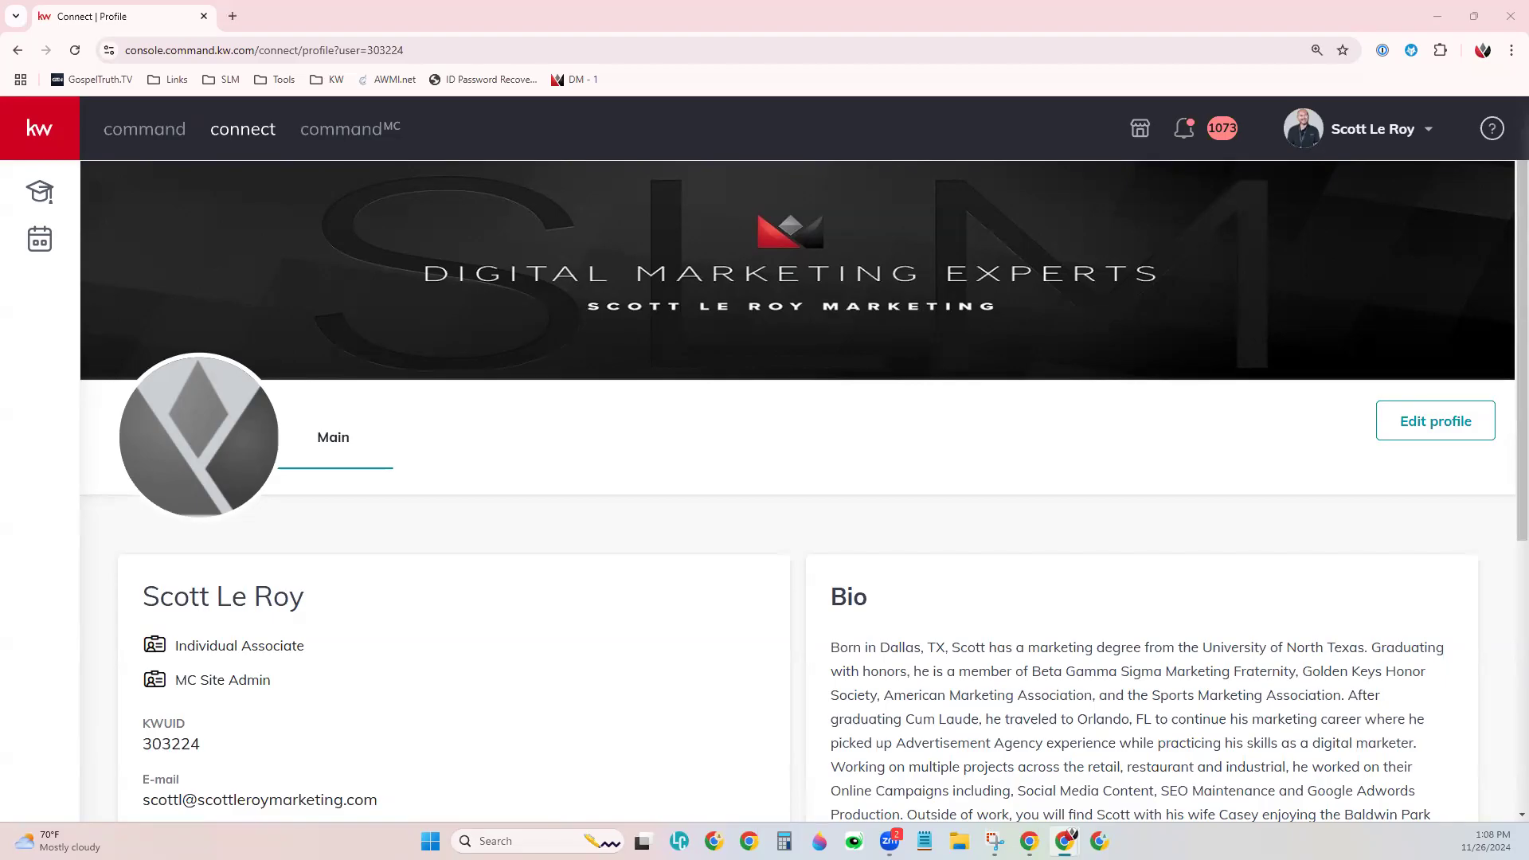
- Return to the Command dashboard and open Referrals from the expanded sidebar
left_click(130, 146)
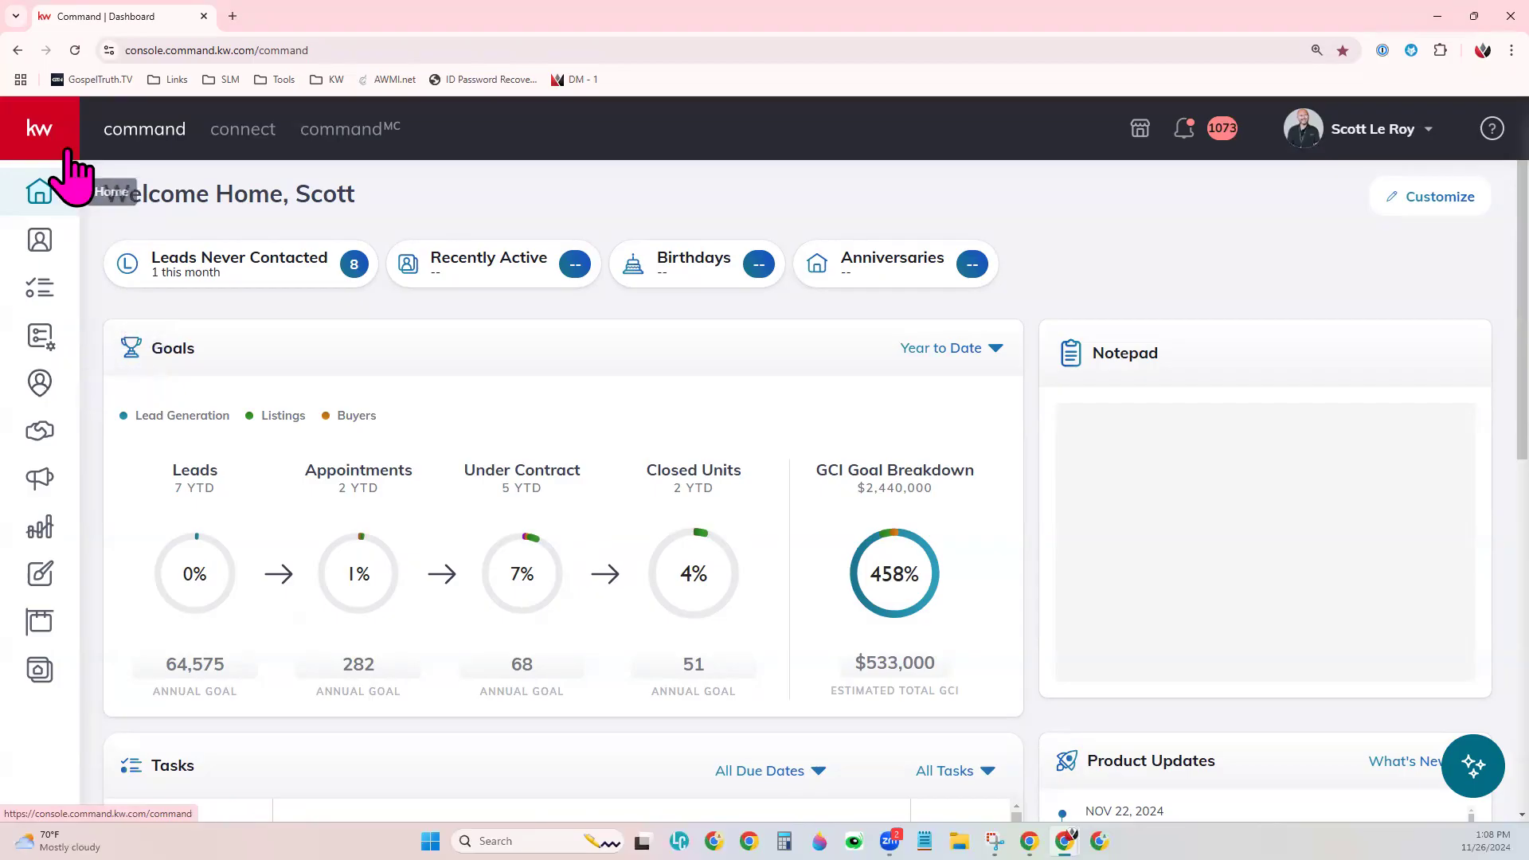
left_click(46, 119)
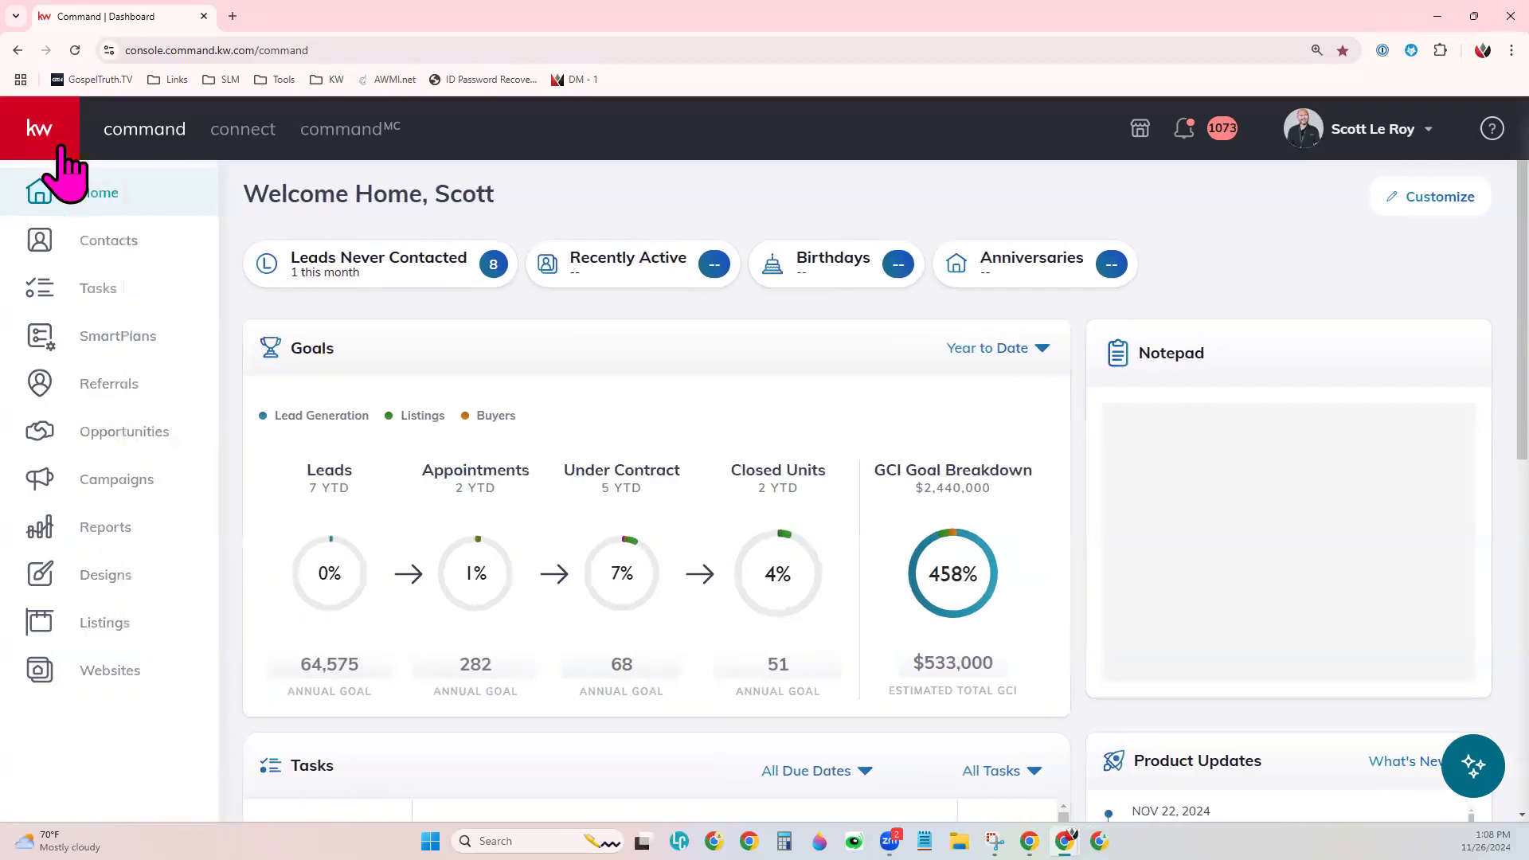
left_click(132, 391)
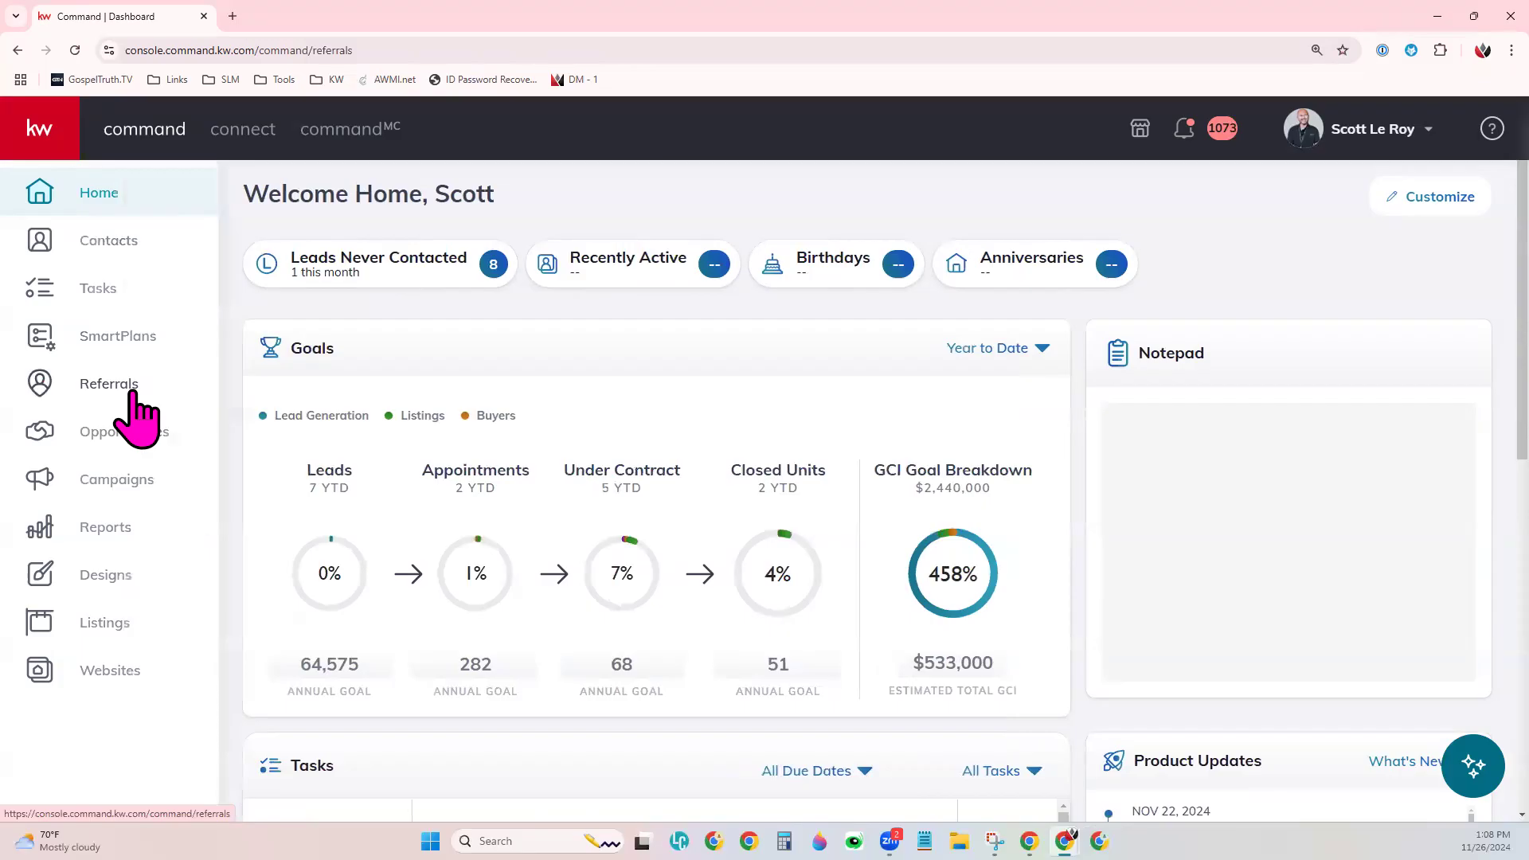
- Collapse the side navigation to icons while the My Referral Network list loads
left_click(42, 111)
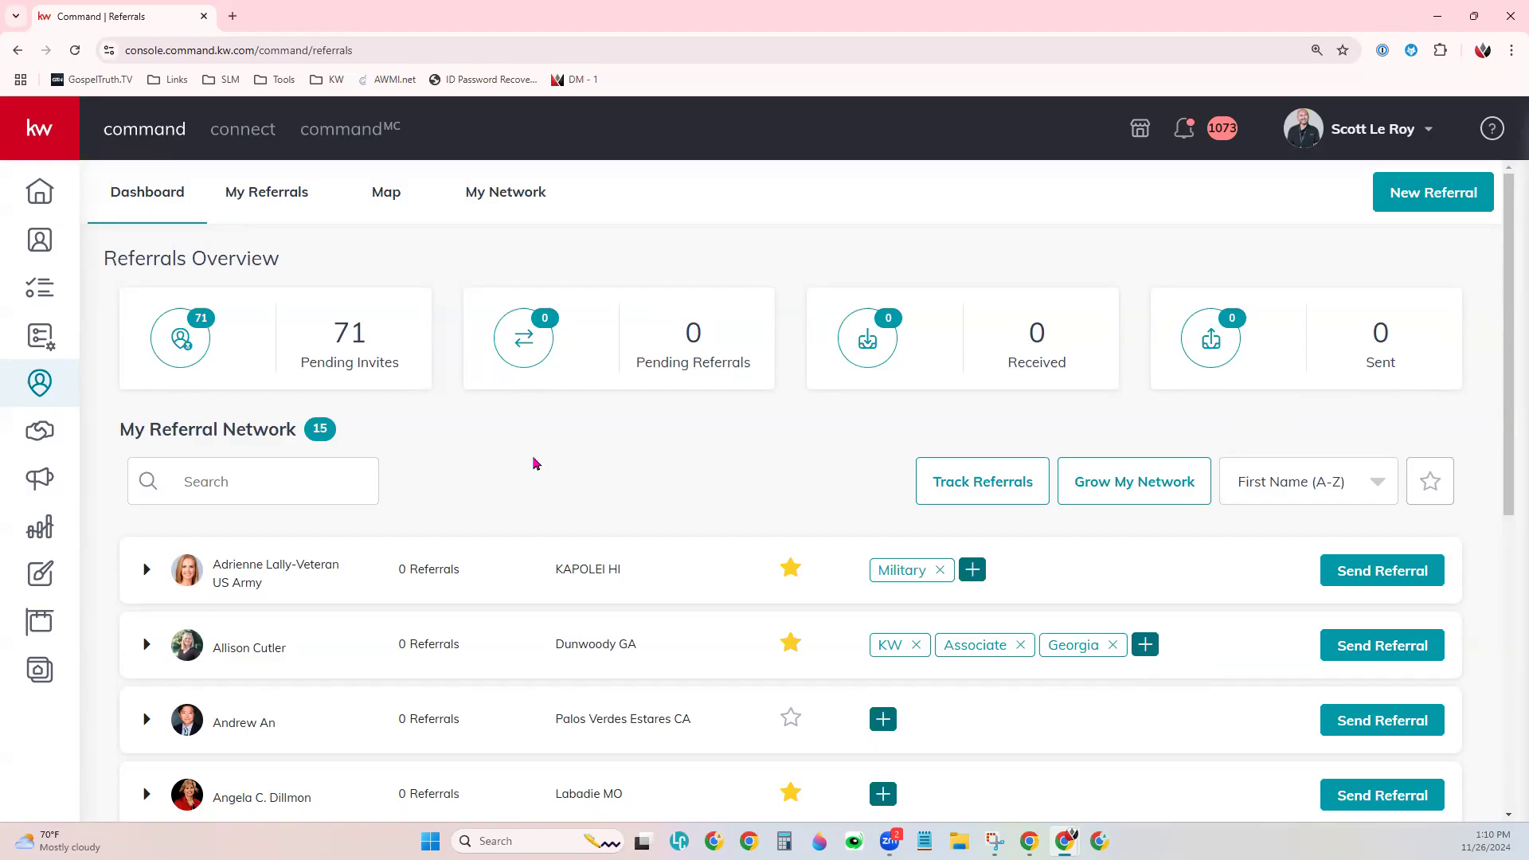
scroll(534, 464, "down", 2)
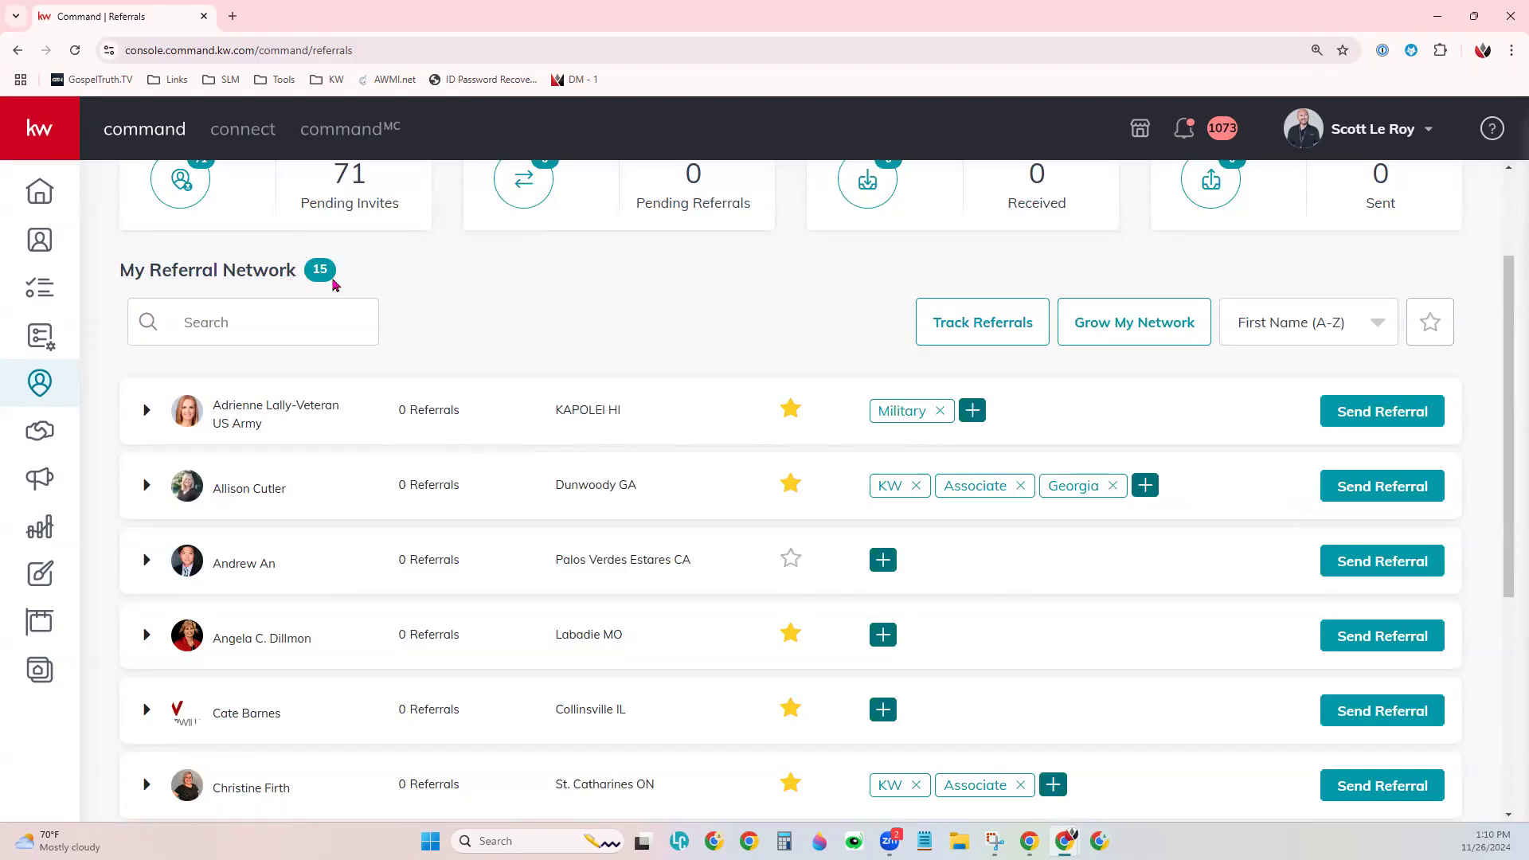
left_click(258, 319)
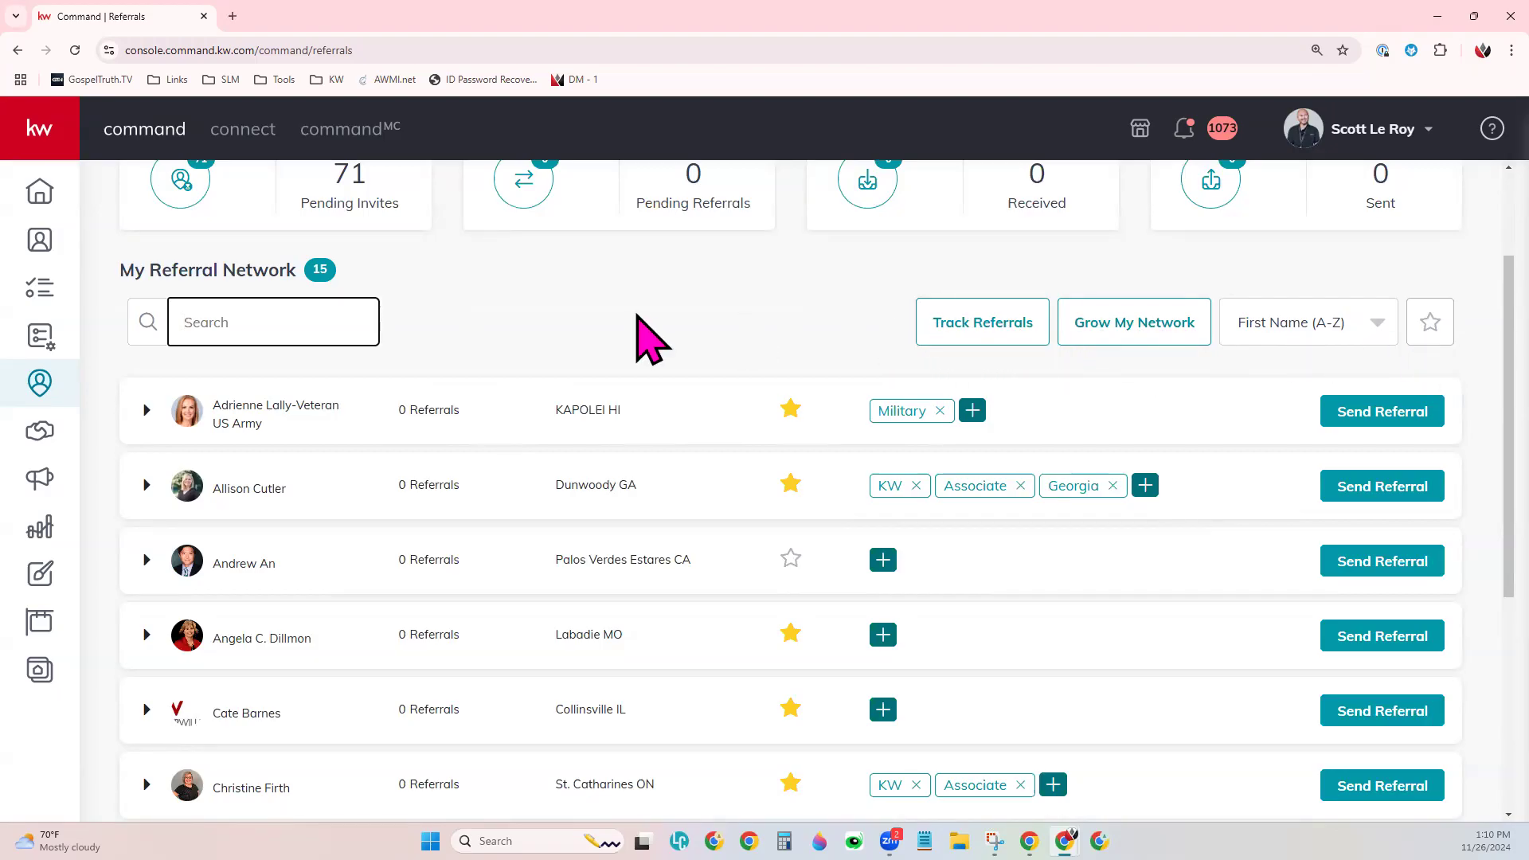
scroll(640, 355, "up", 1)
scroll(640, 354, "up", 1)
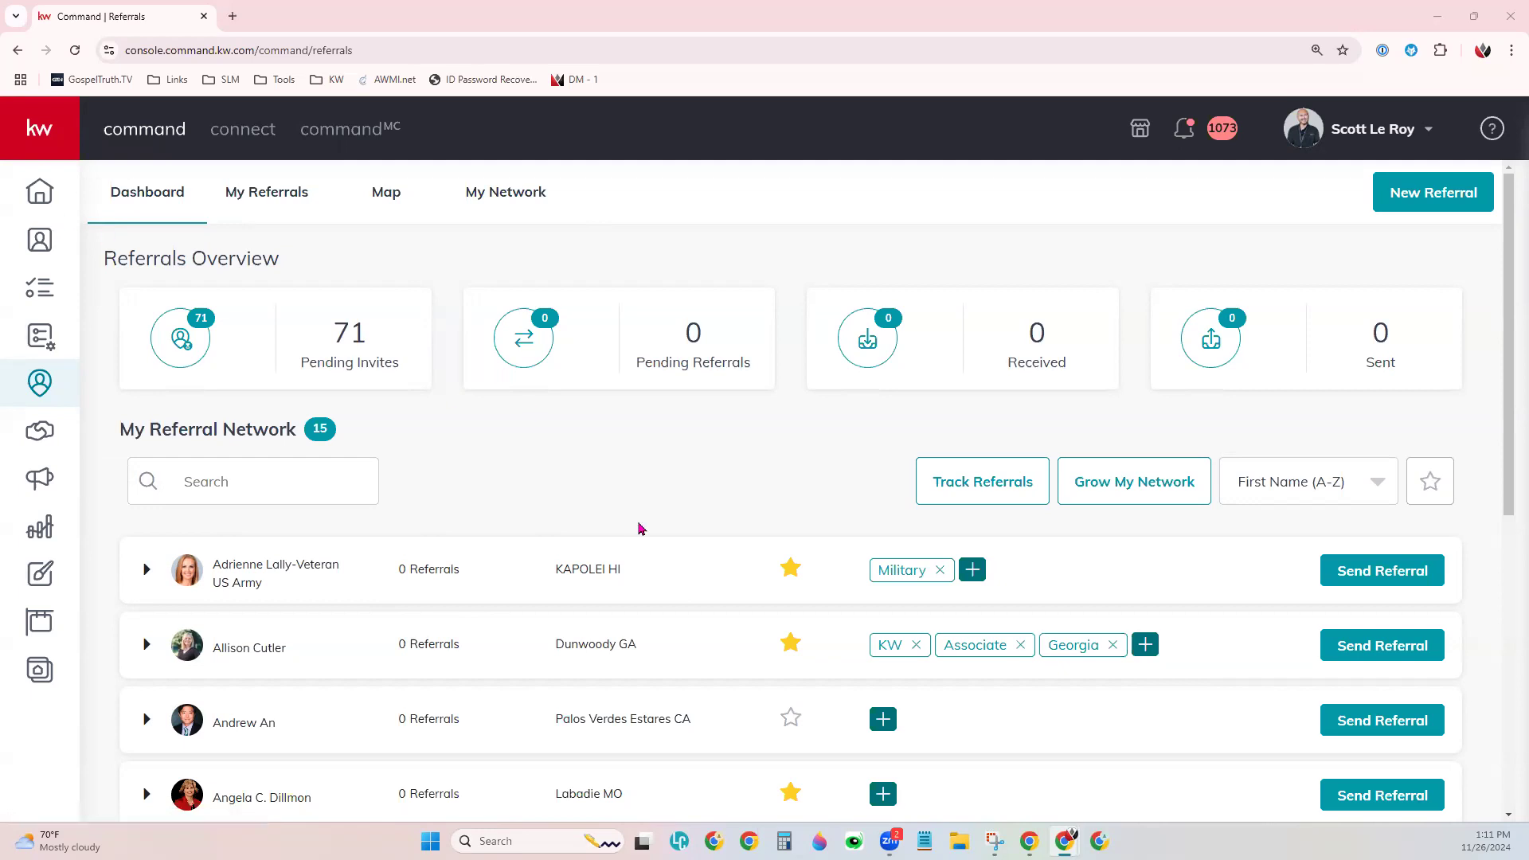
scroll(640, 528, "down", 1)
scroll(640, 528, "down", 3)
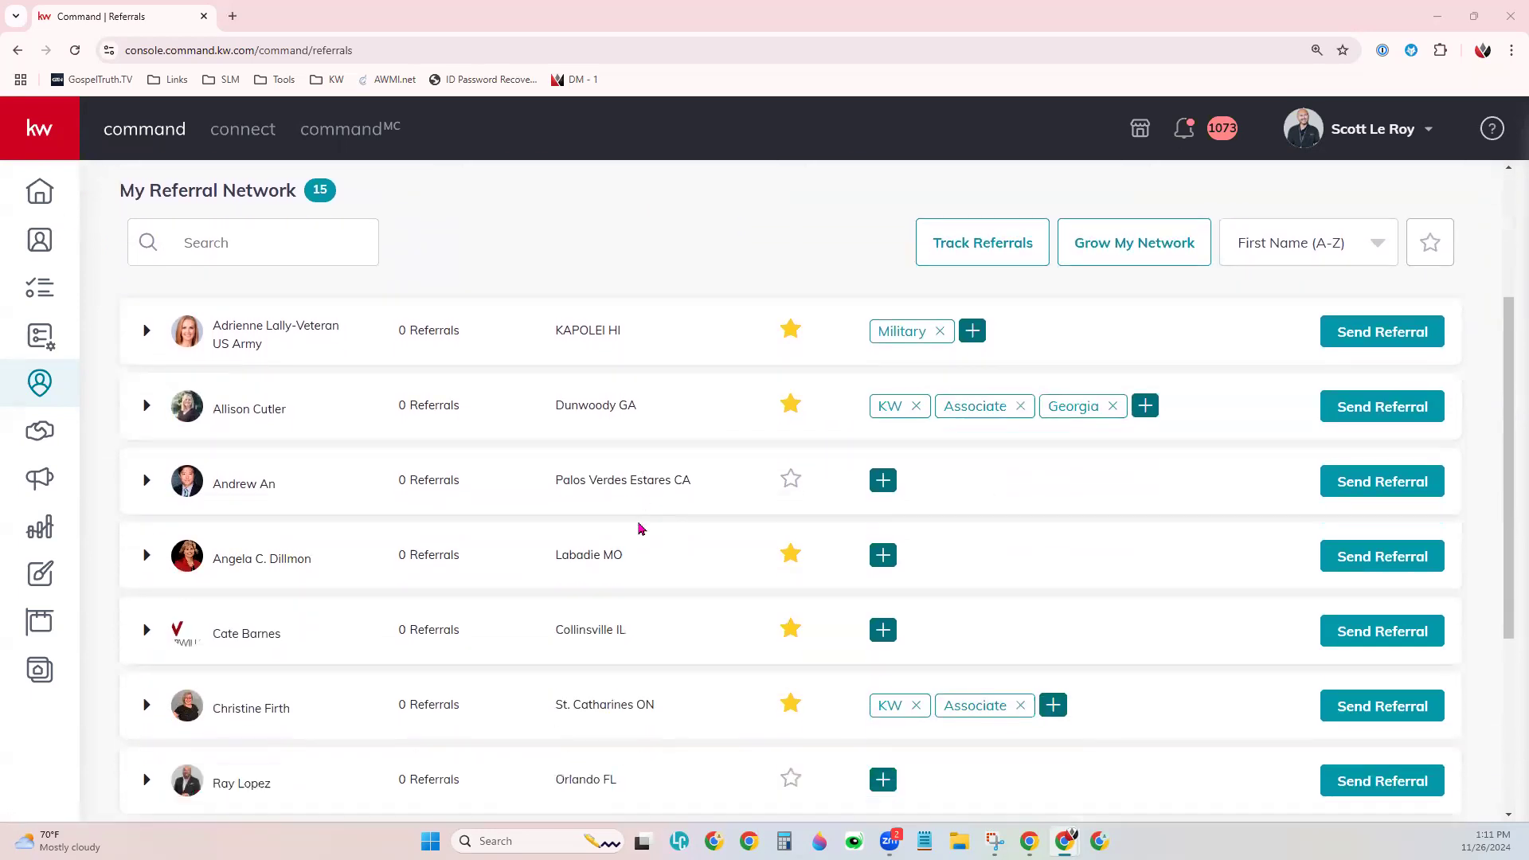
scroll(638, 528, "up", 1)
- Expand the first network agent to view About, Private Notes, Agent's Stats and Referral Statistics
left_click(146, 331)
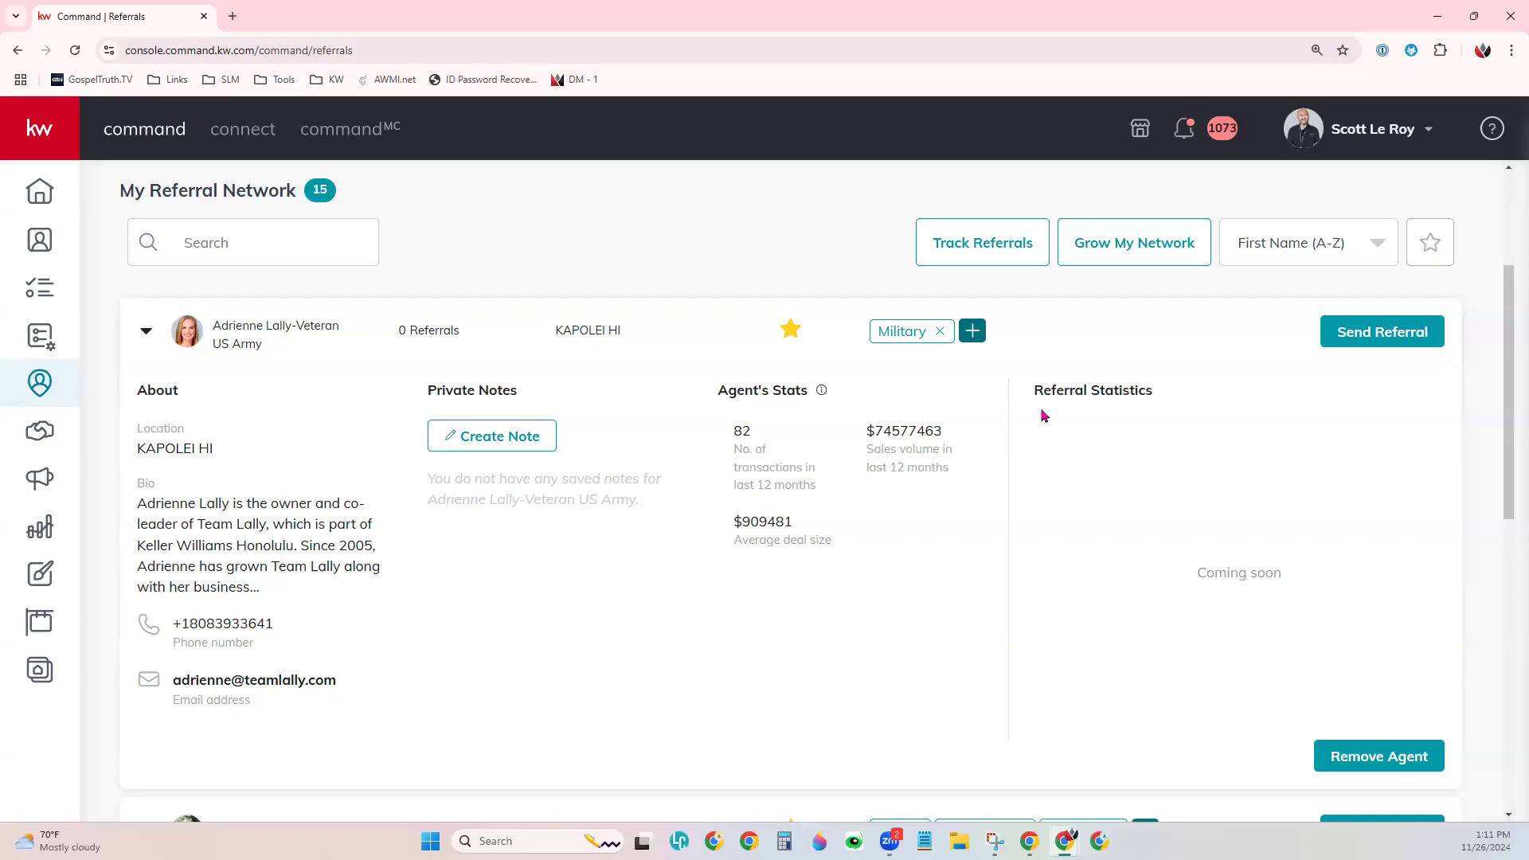
left_click_drag(1029, 393, 1164, 404)
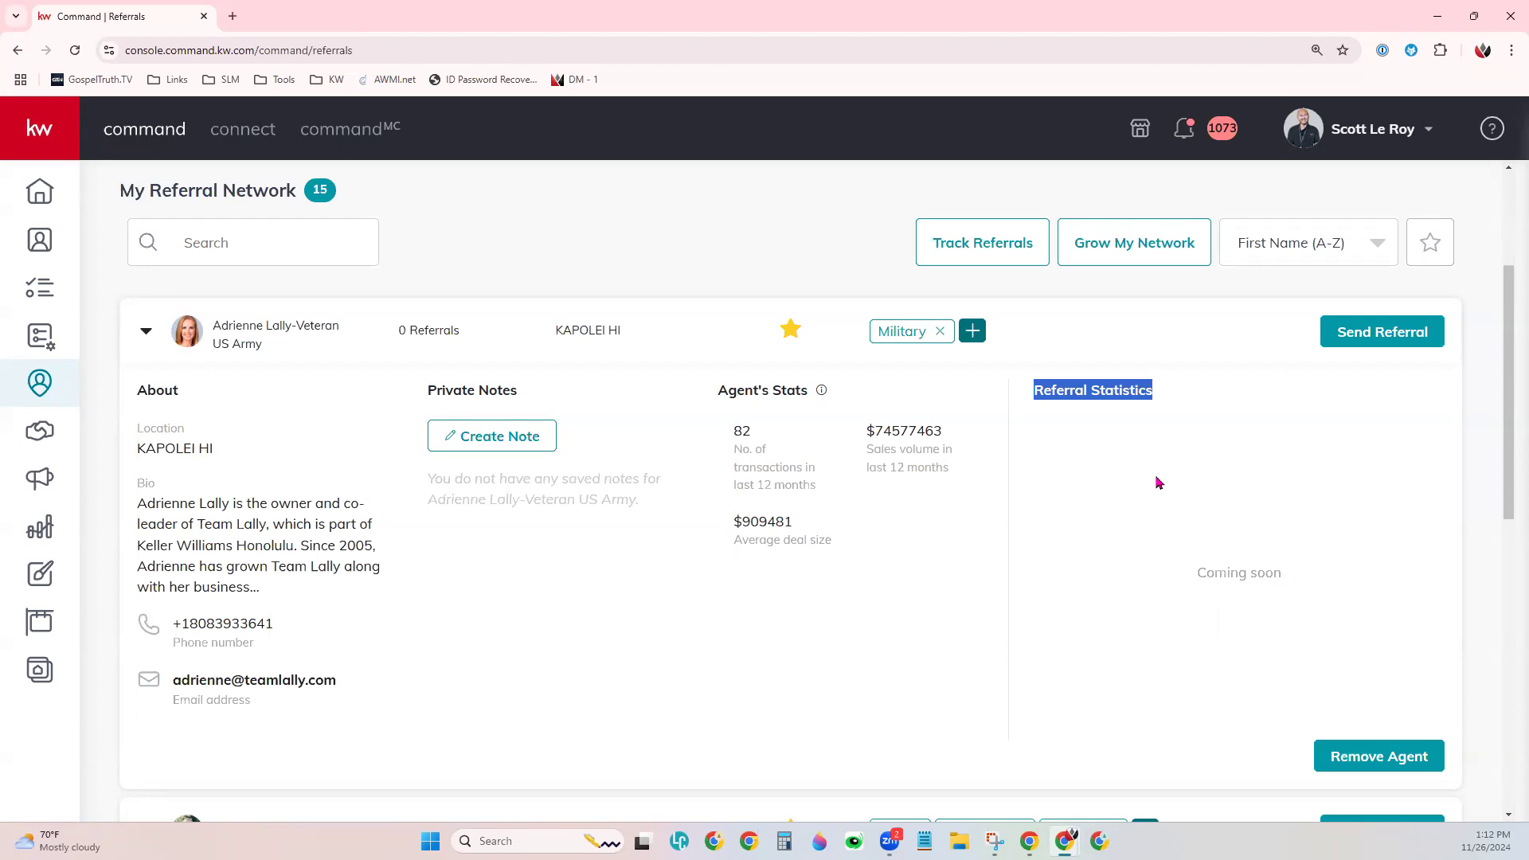
left_click(1163, 543)
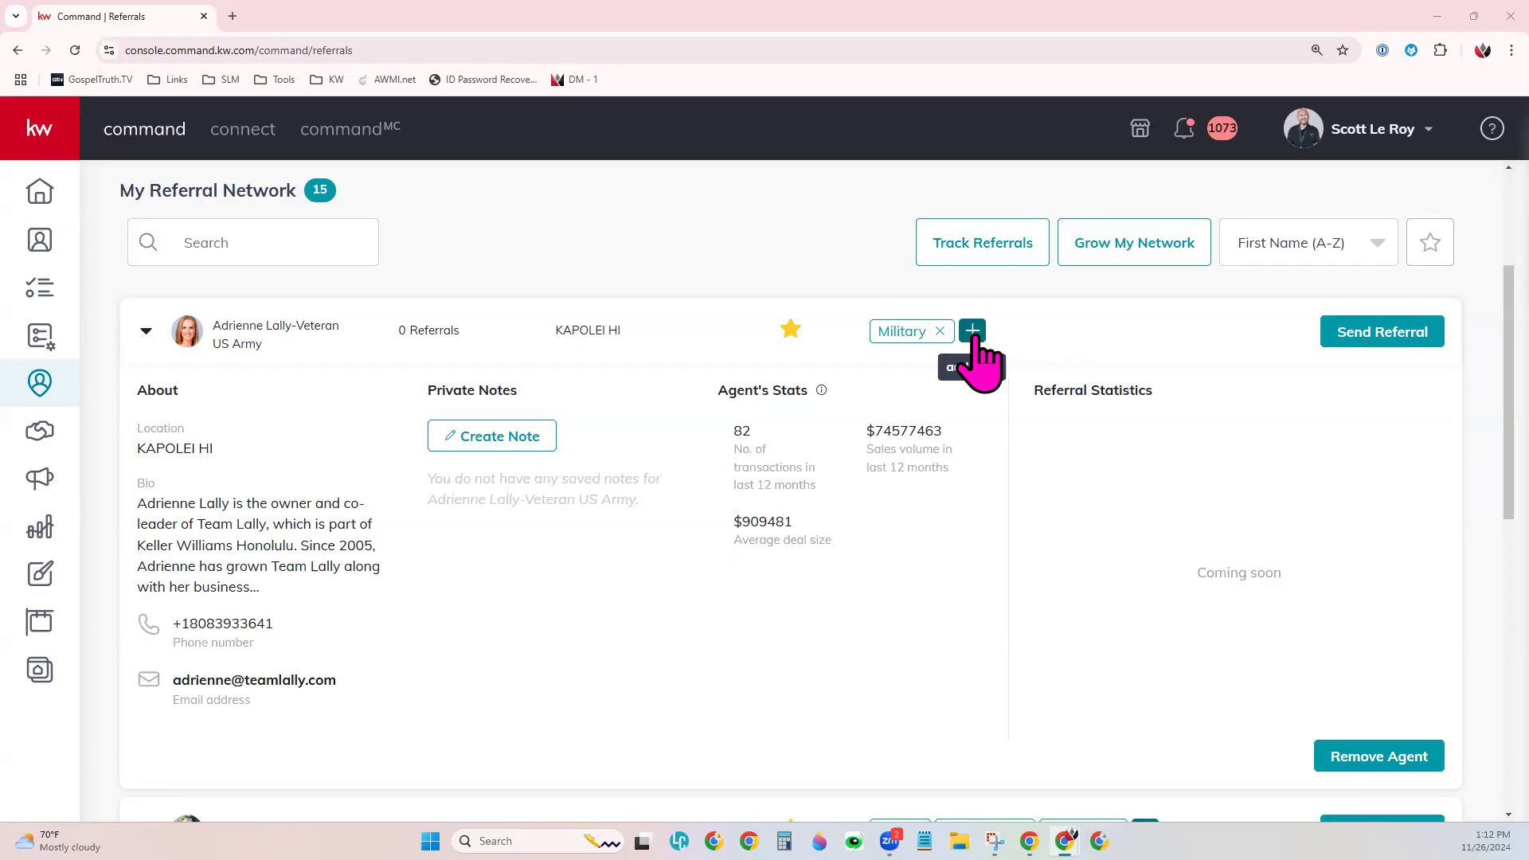
left_click(972, 331)
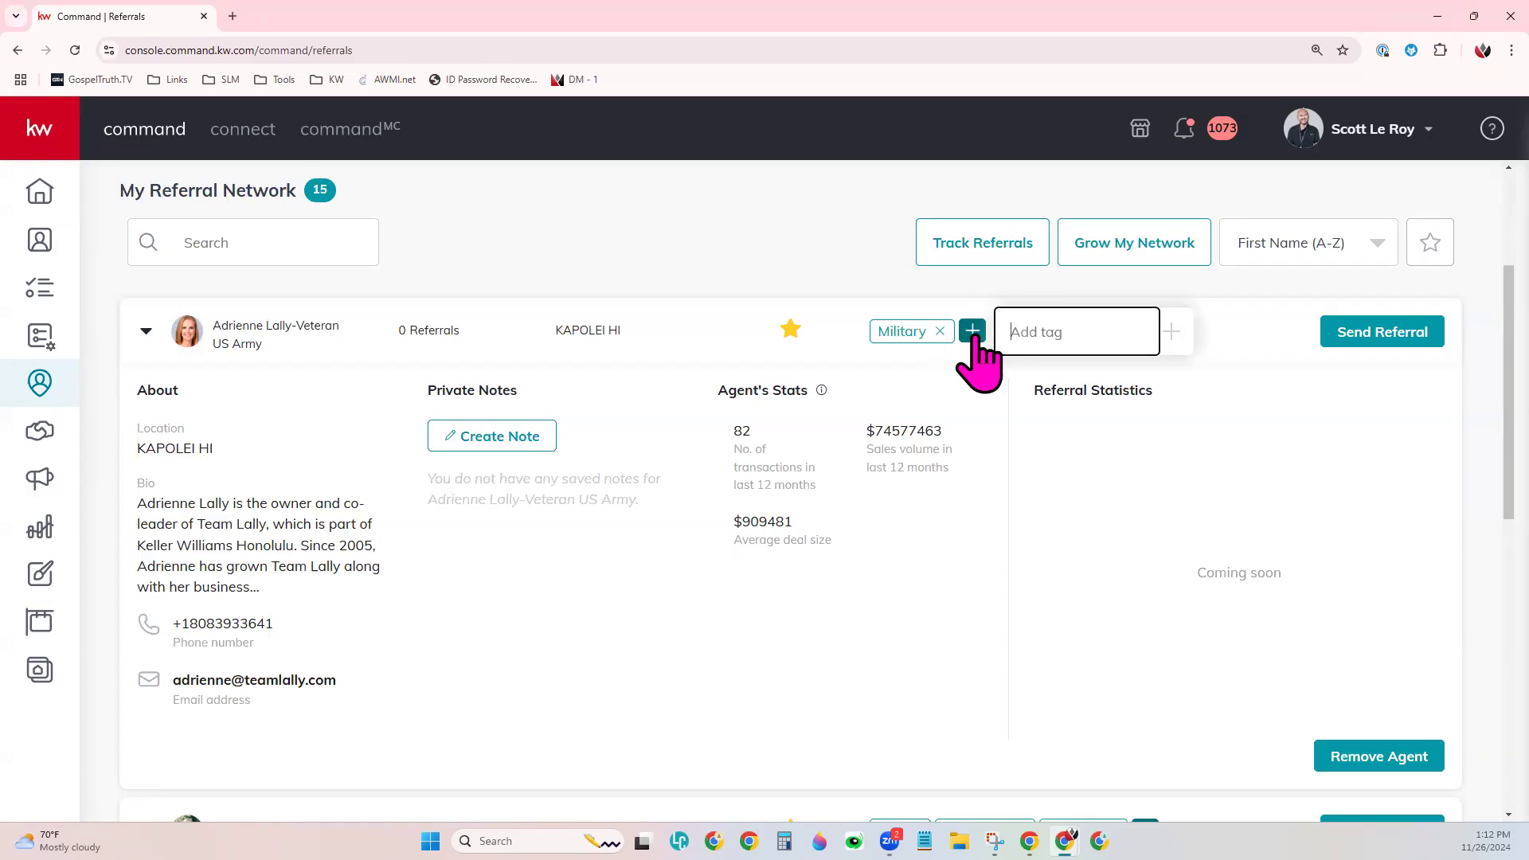
type("Senior")
key("Return")
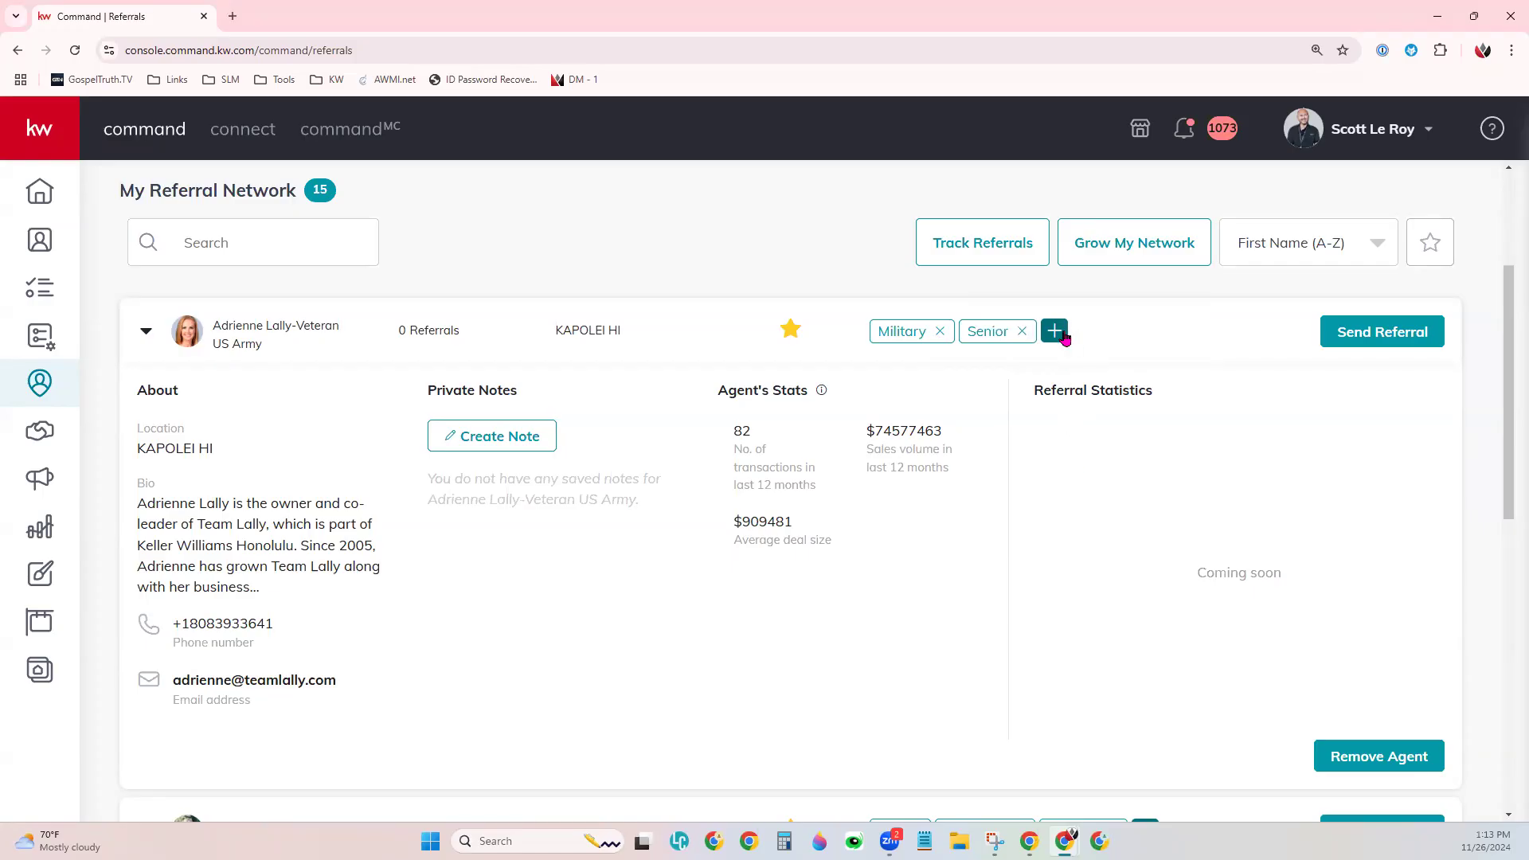
left_click(1022, 332)
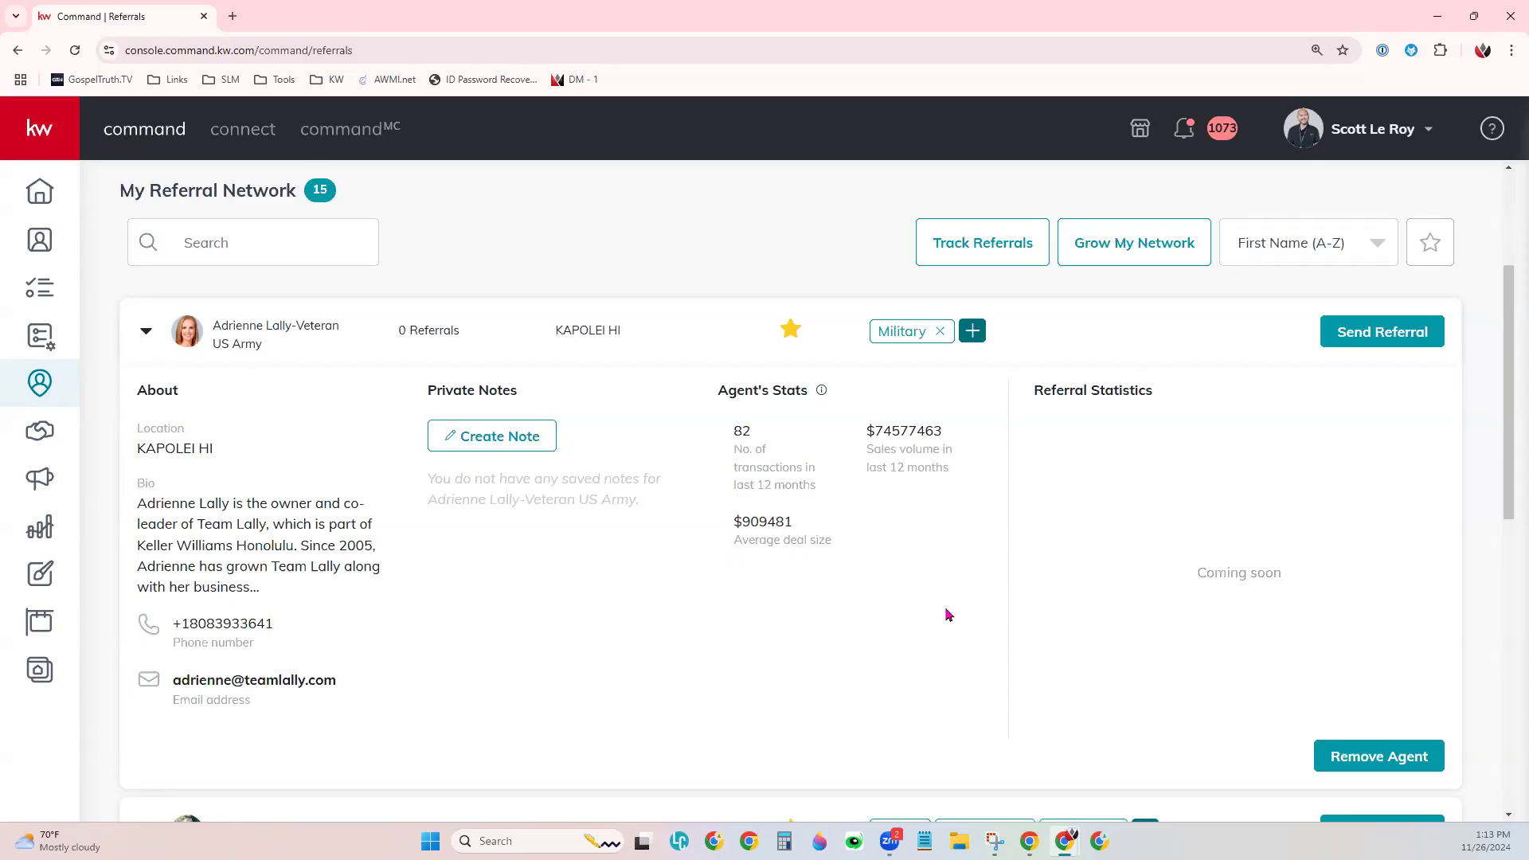
- Collapse the first agent, leave sorting at First Name (A-Z), and toggle the favourites filter off again
left_click(145, 331)
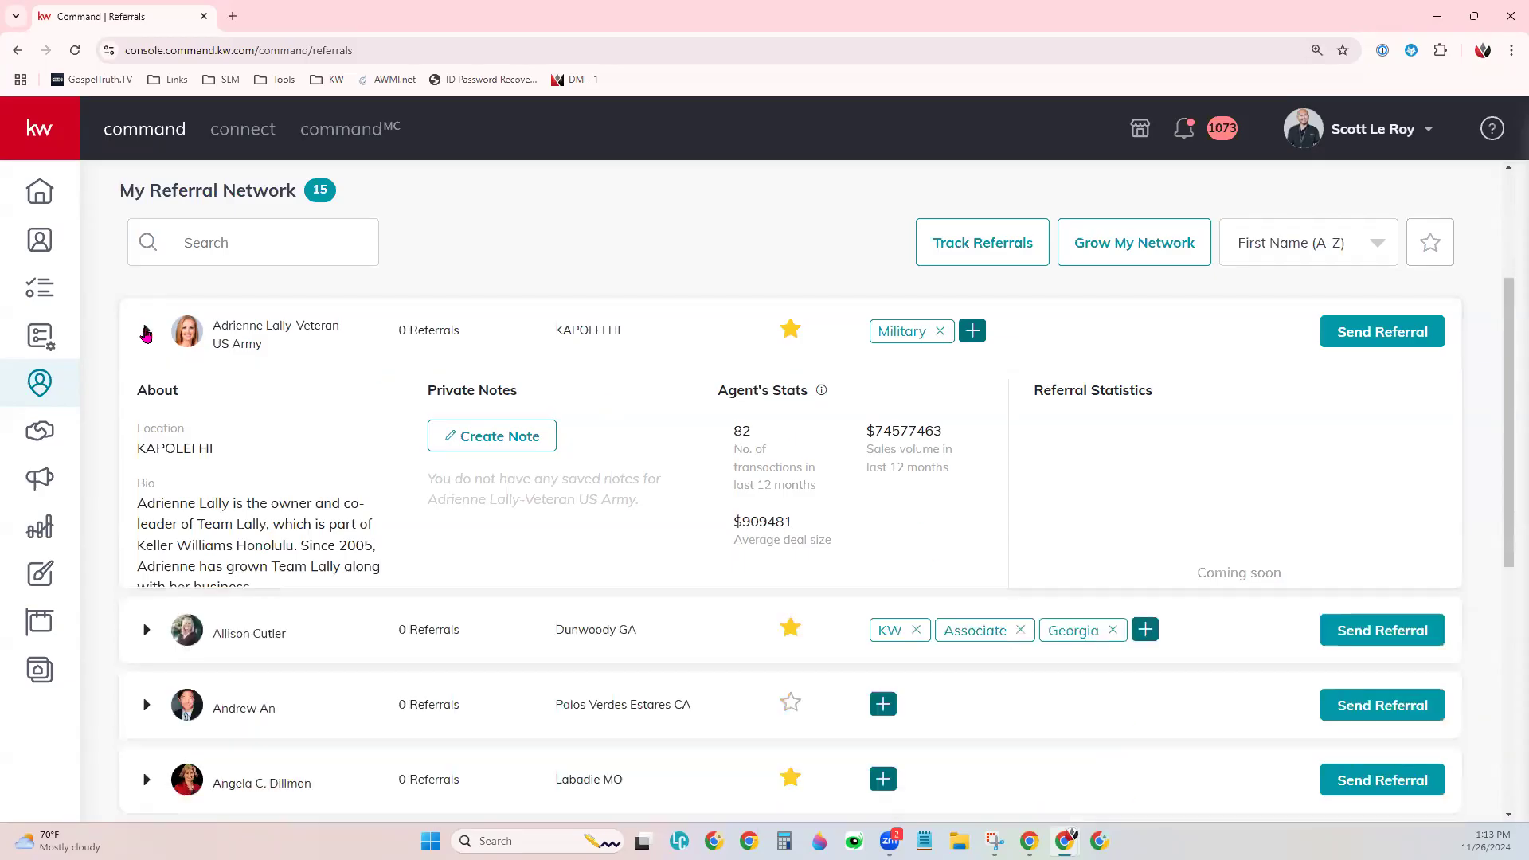
scroll(693, 519, "up", 2)
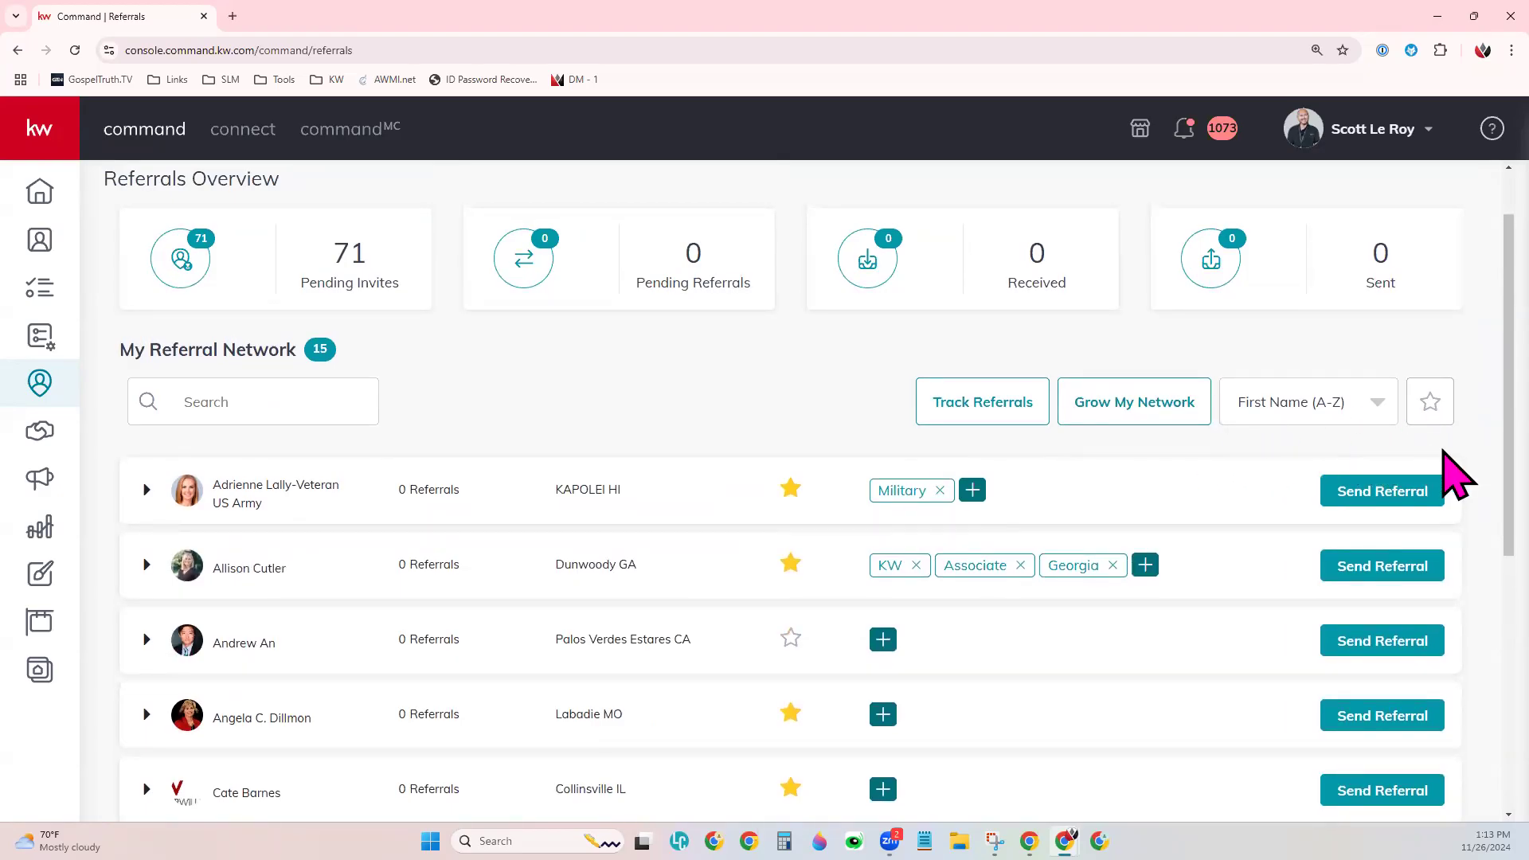
left_click(1374, 404)
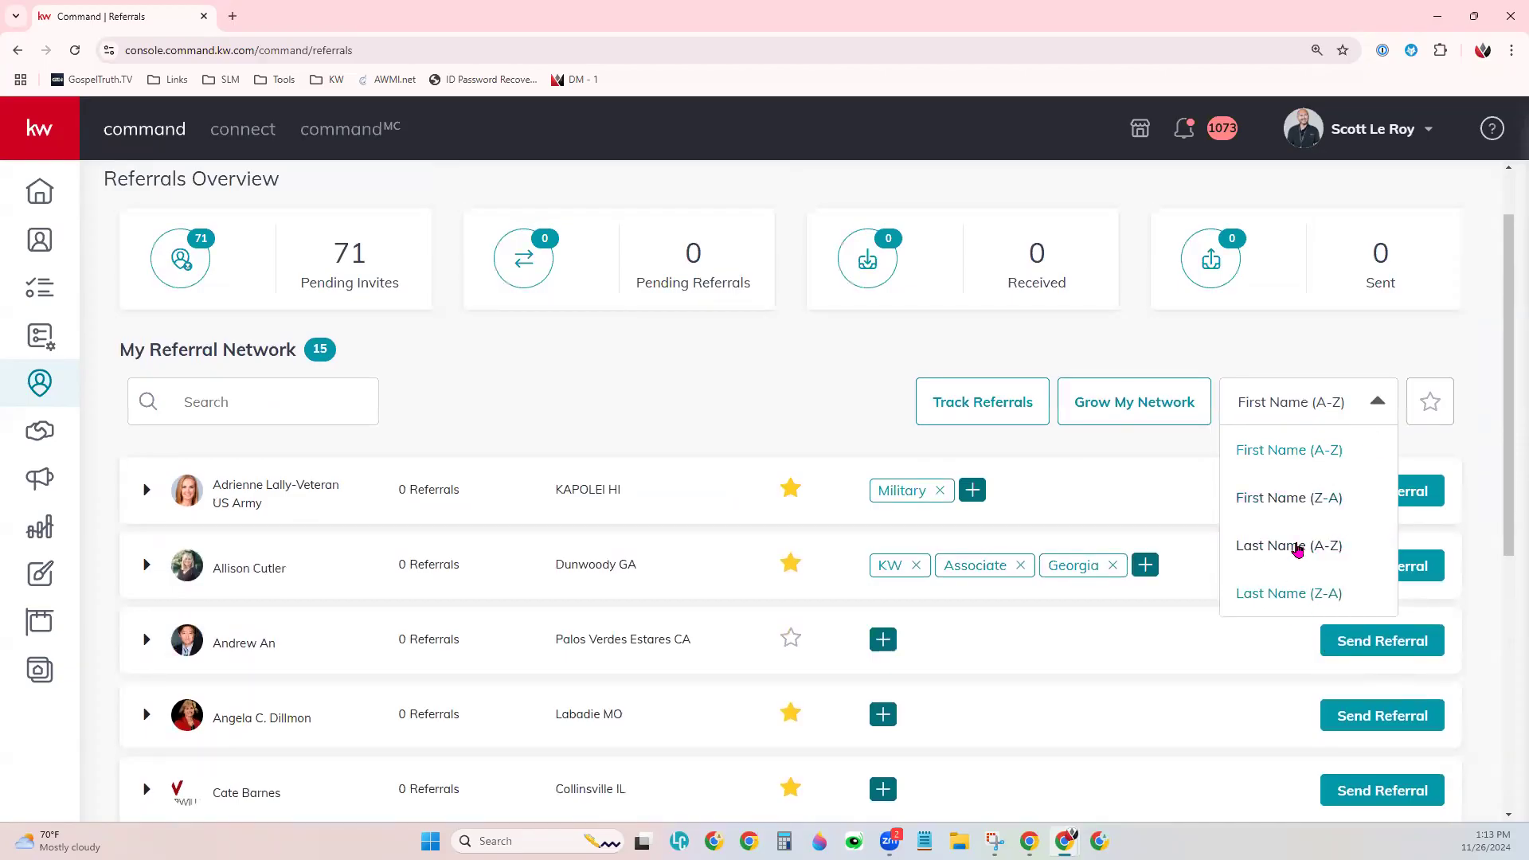
left_click(1440, 436)
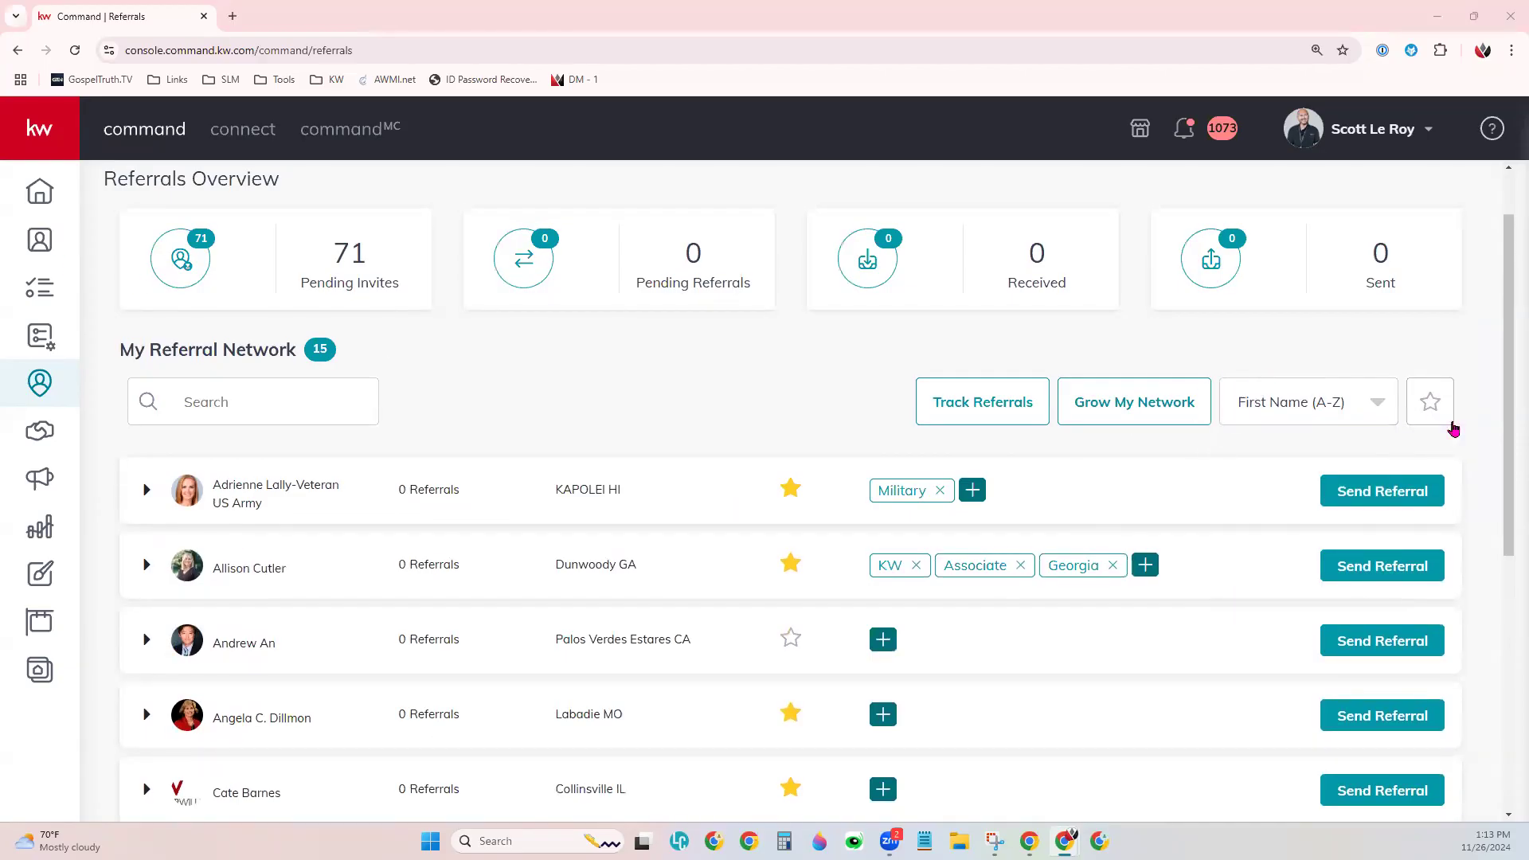
left_click(1431, 404)
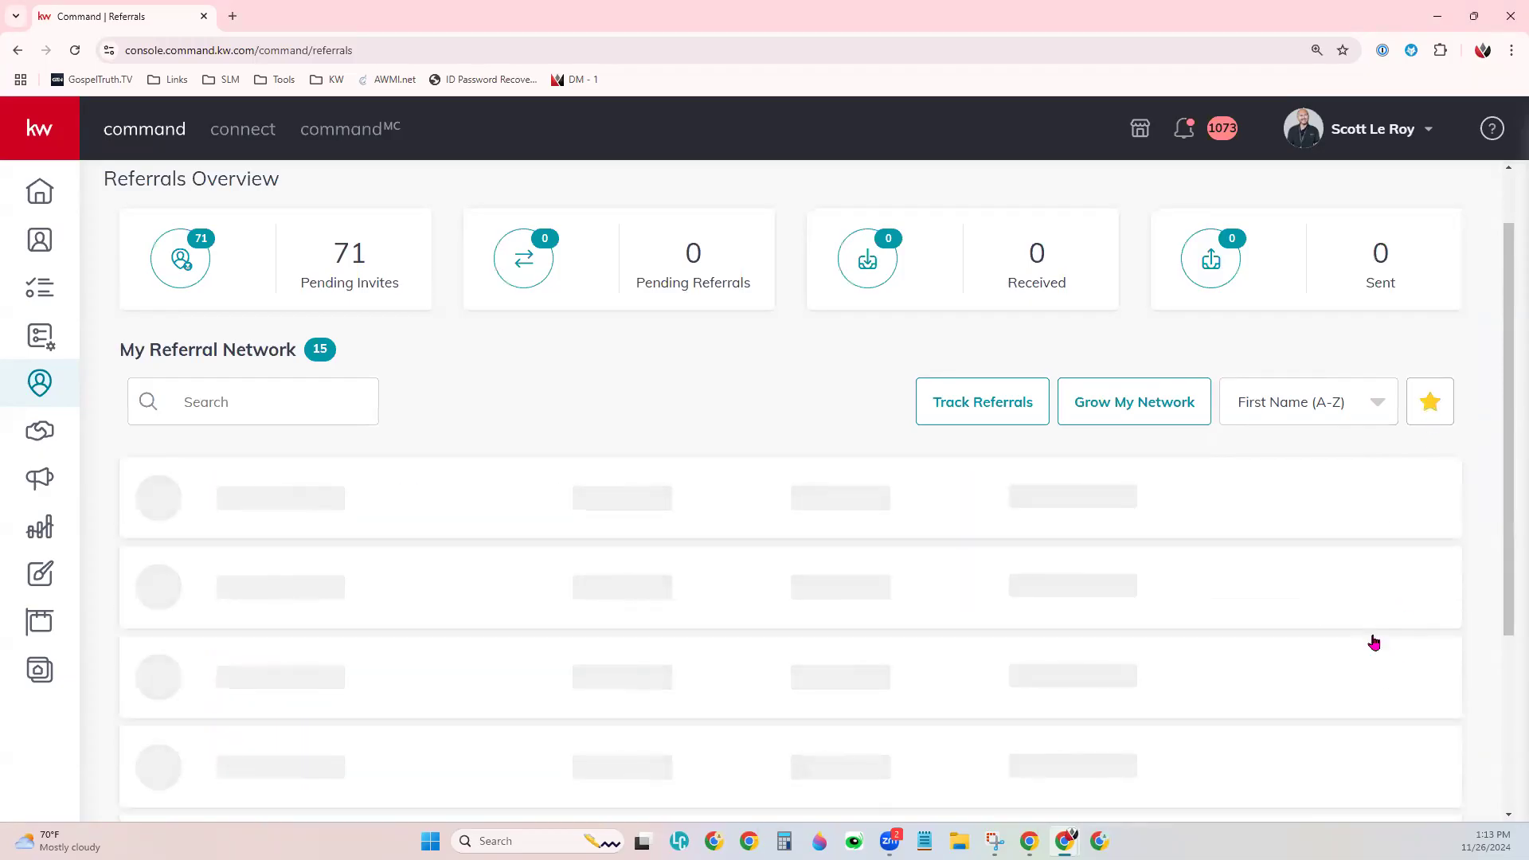
left_click(1430, 404)
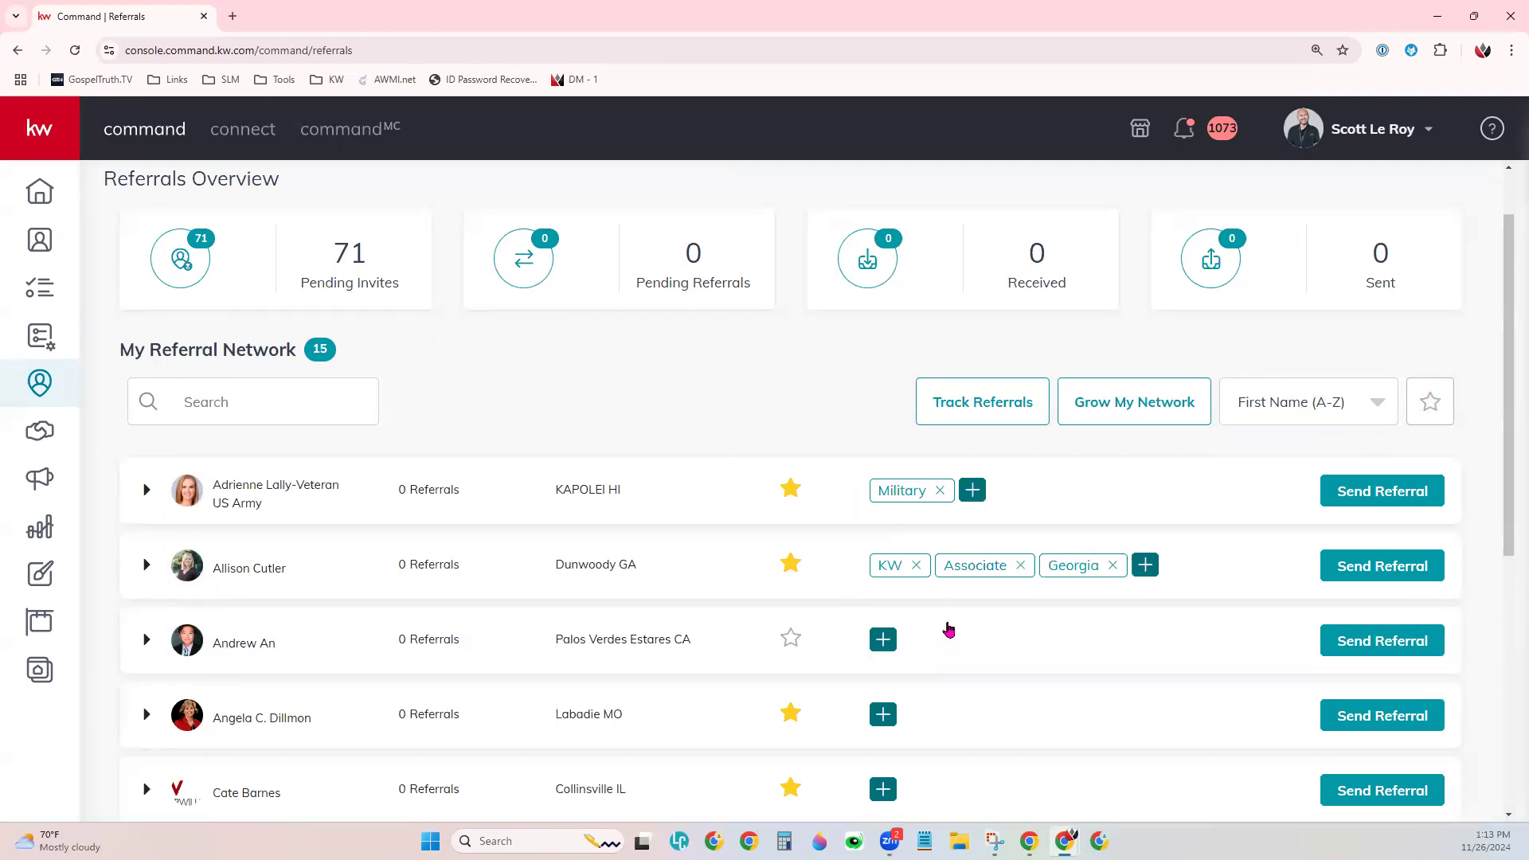
scroll(598, 553, "up", 1)
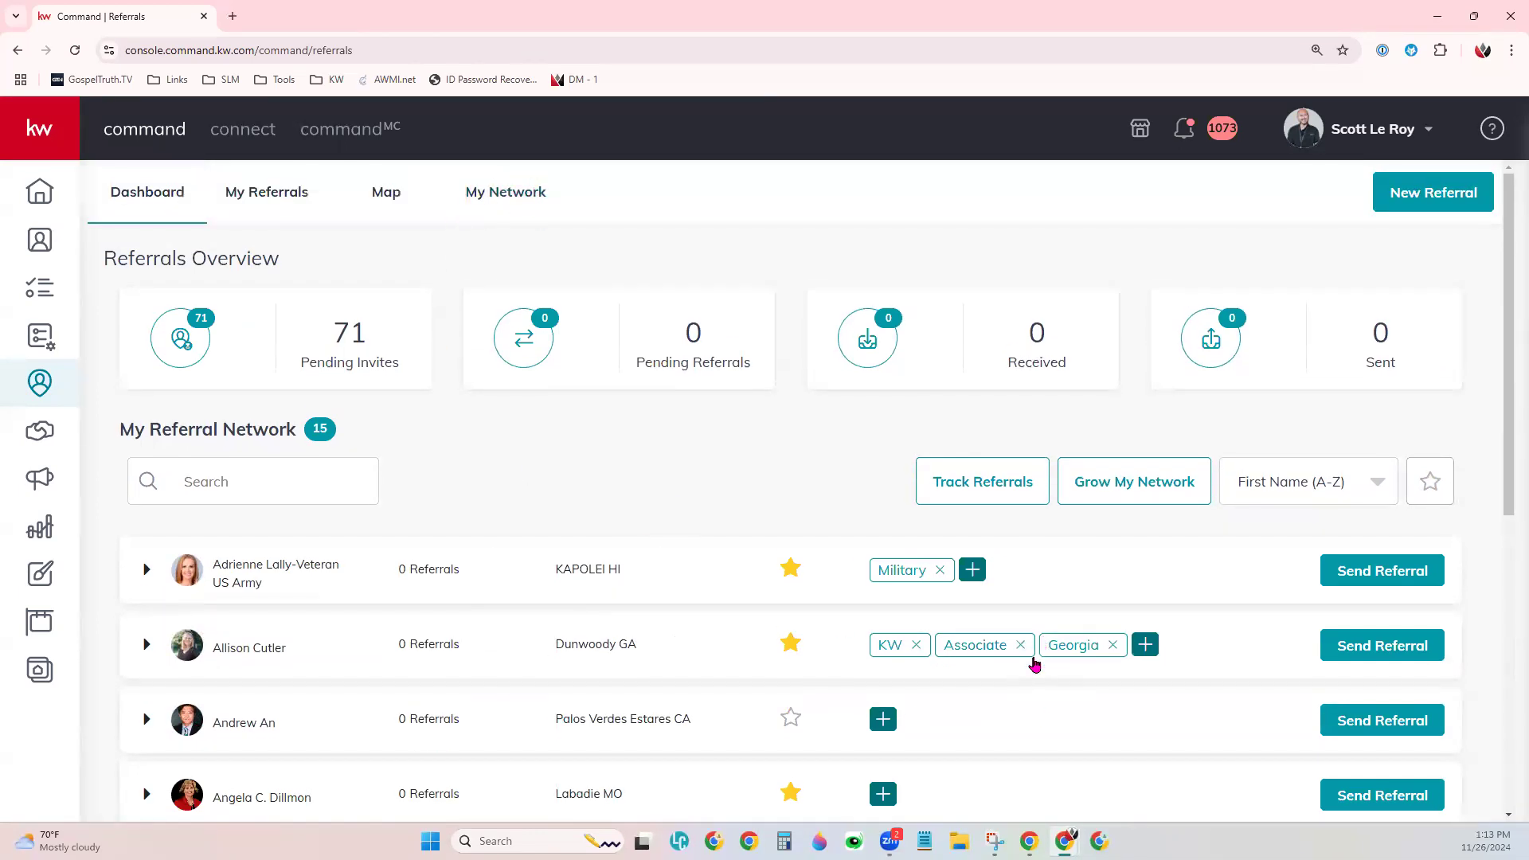
scroll(1046, 721, "down", 3)
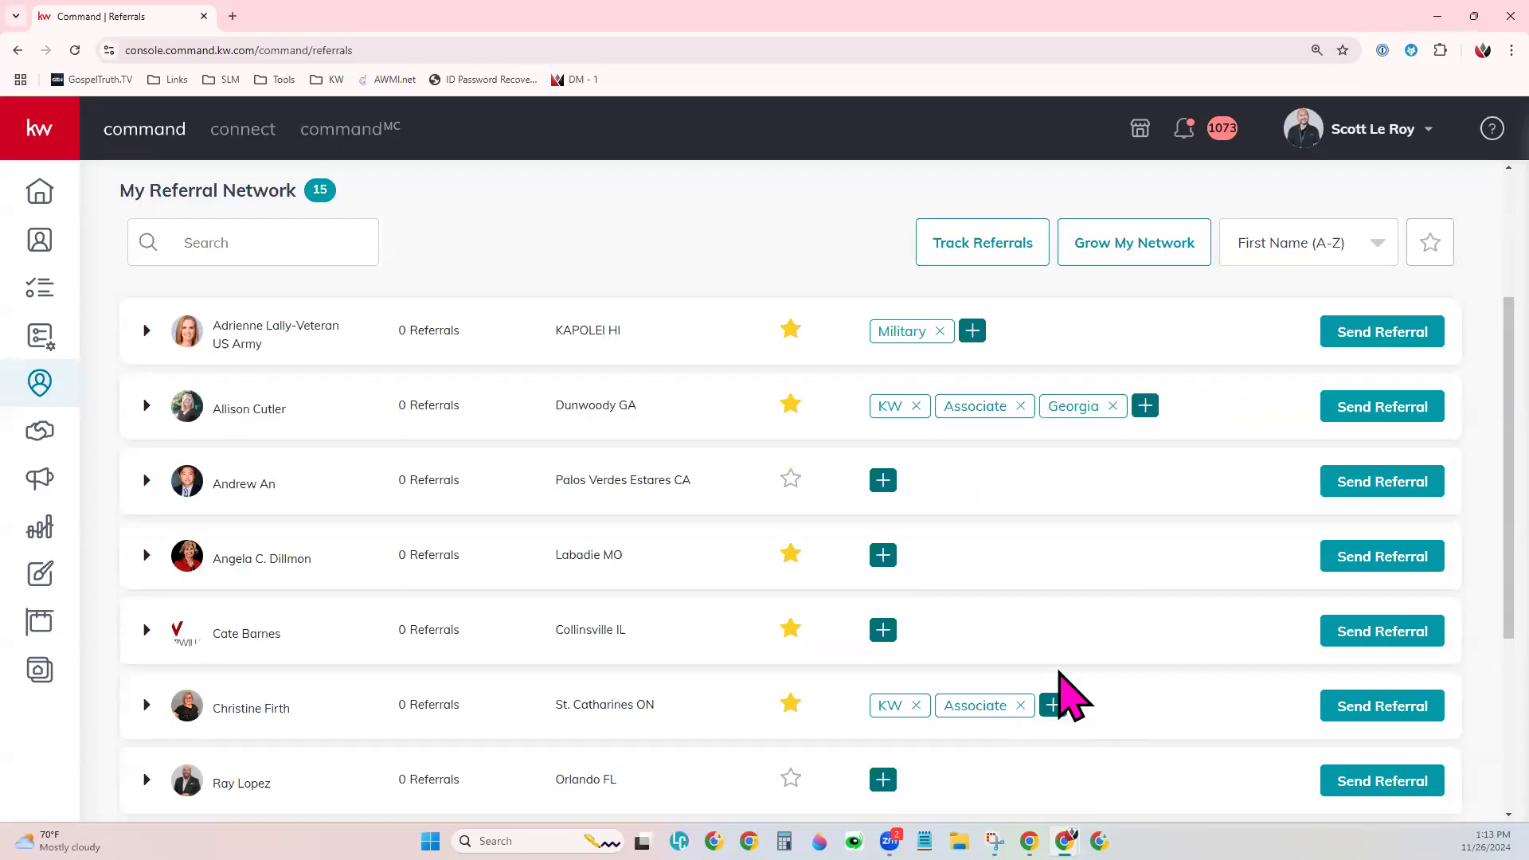
scroll(1060, 673, "up", 3)
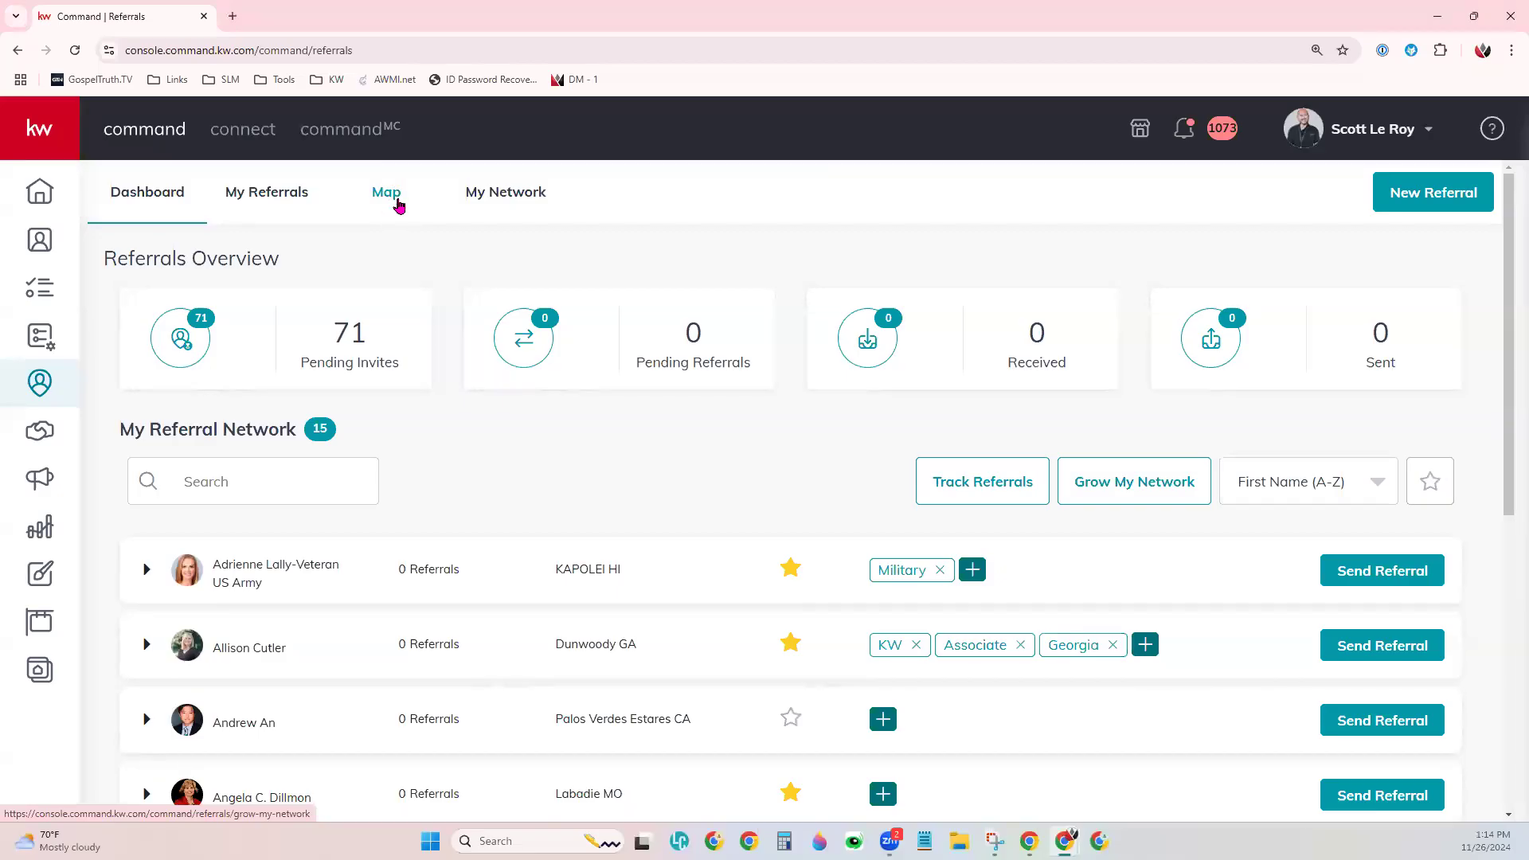
- Switch to the Map view and list the Production map-layer choices
left_click(399, 206)
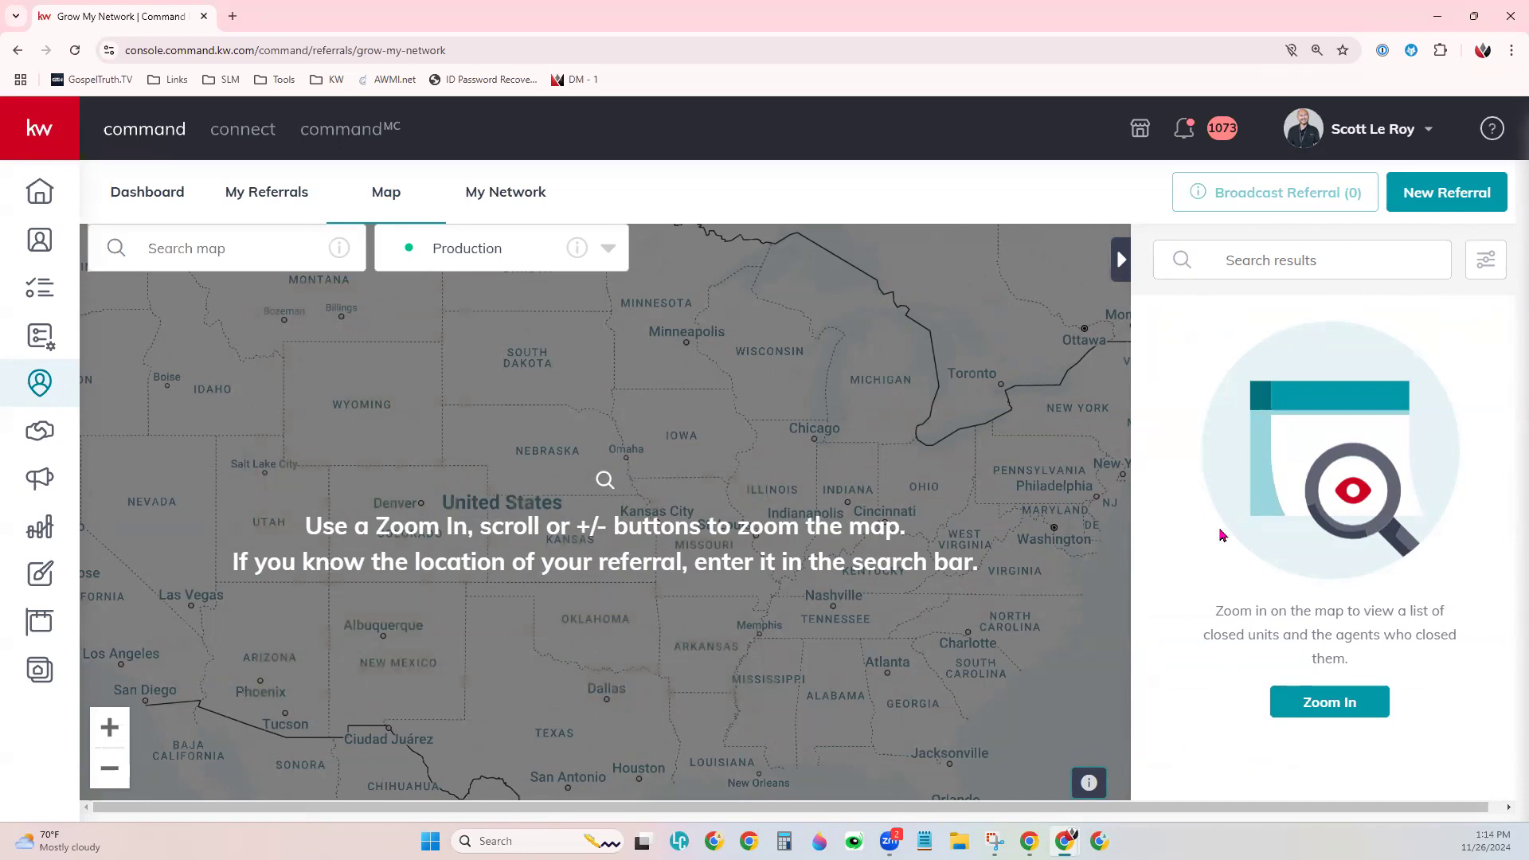
left_click(603, 271)
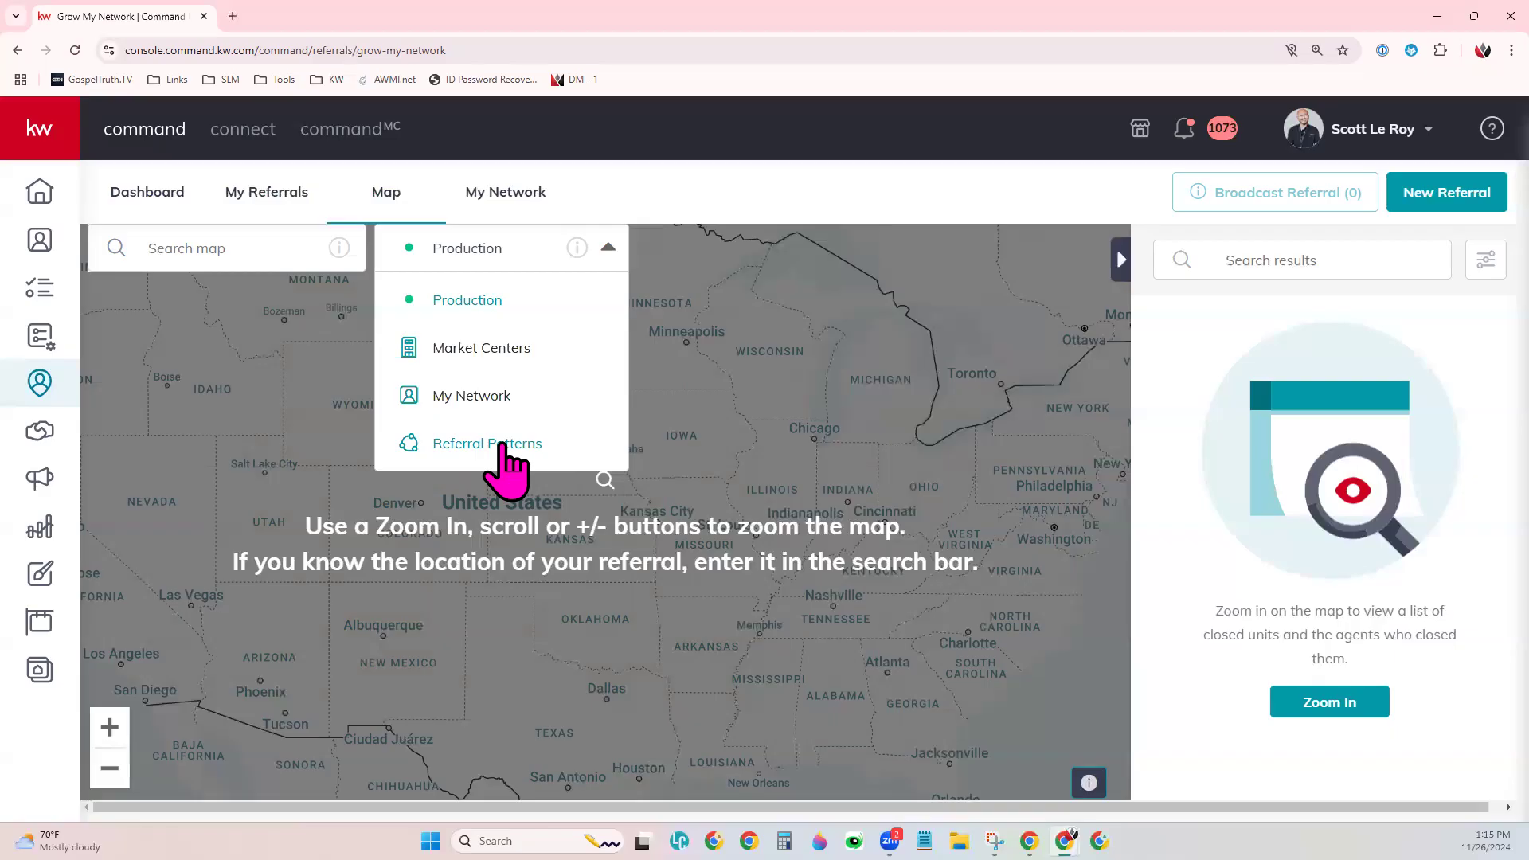
- Switch the map to Referral Patterns and zoom out to North America
left_click(502, 446)
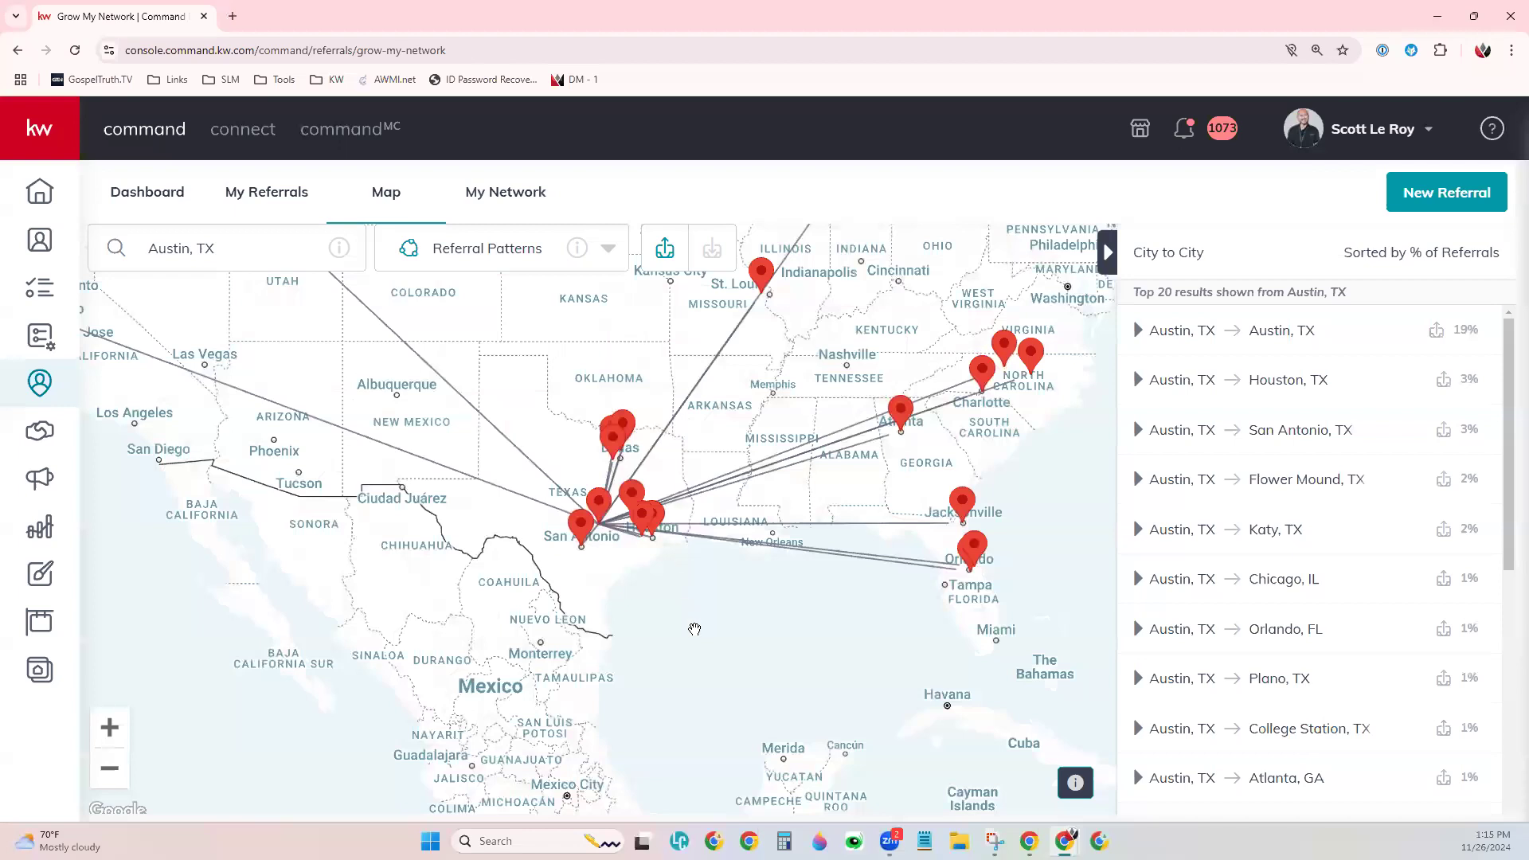
left_click(110, 767)
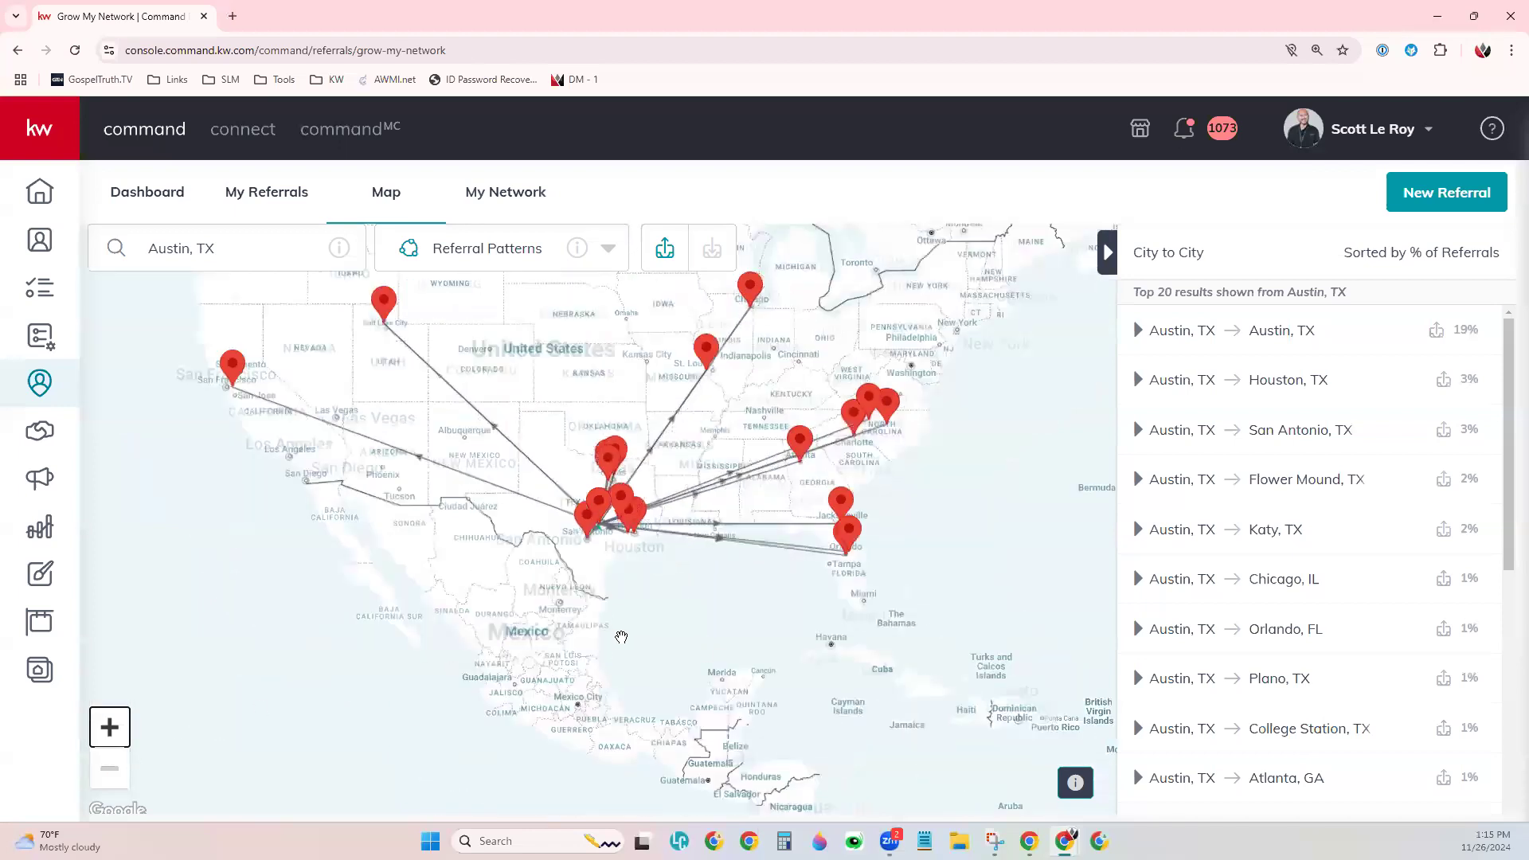
left_click_drag(650, 641, 650, 701)
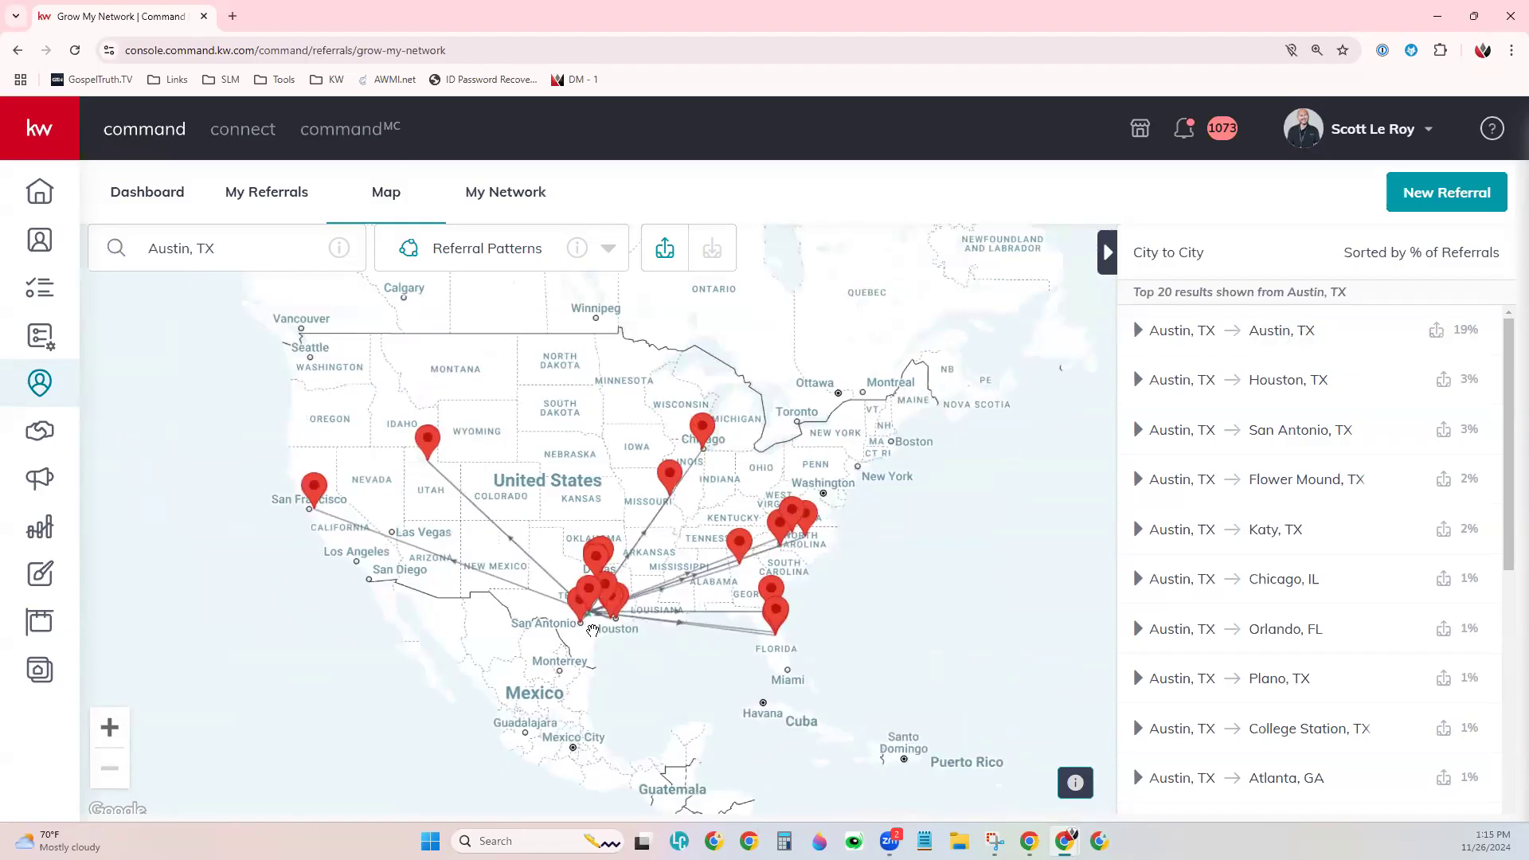
- Replace the Austin, TX map search with Boise, ID, USA and zoom in
left_click_drag(216, 252, 148, 250)
key("BackSpace")
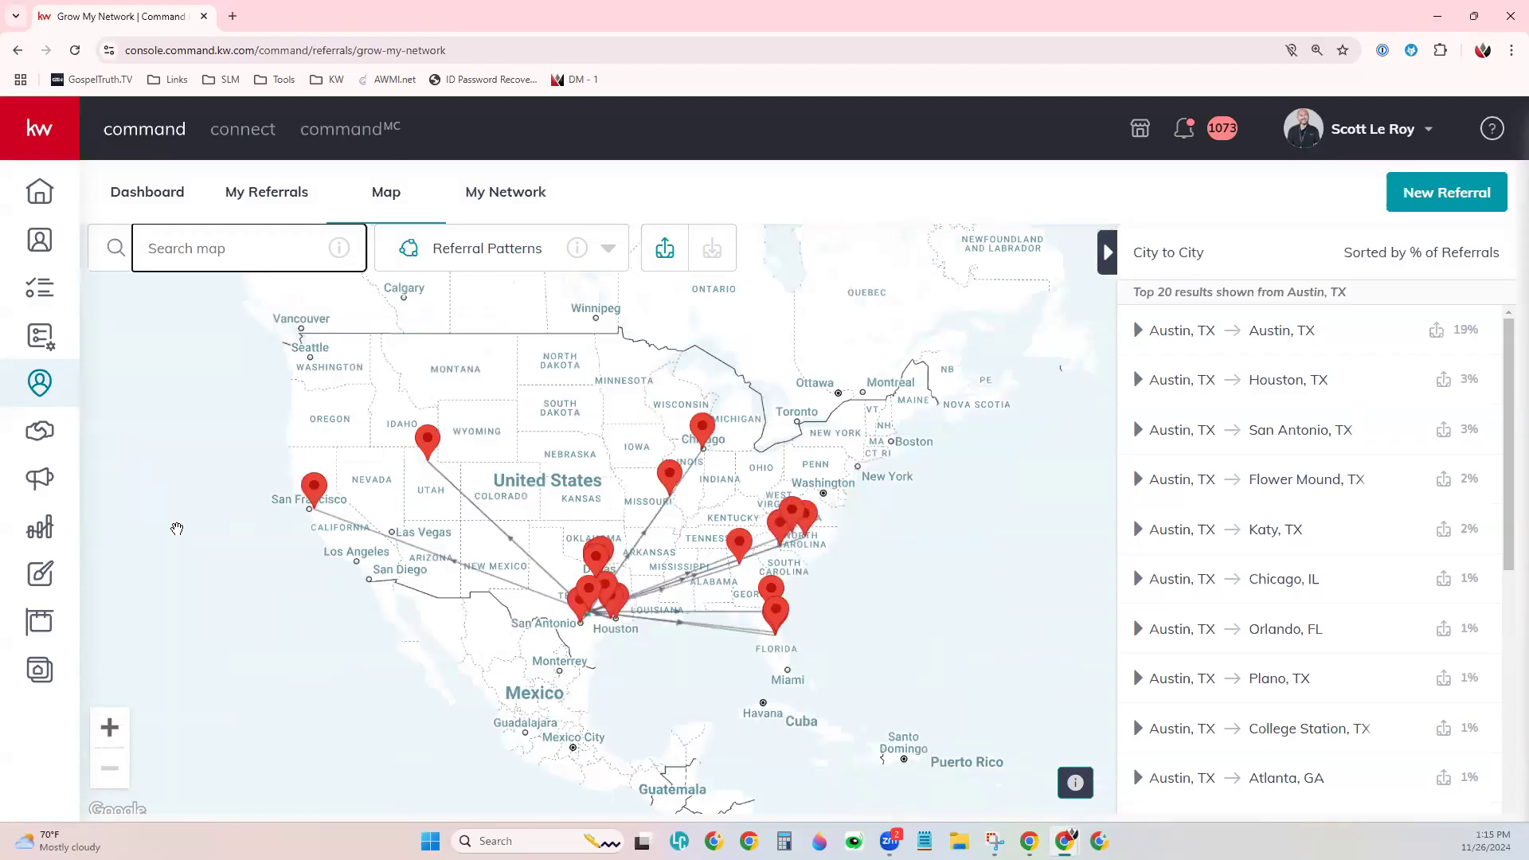
type("Boise, ID")
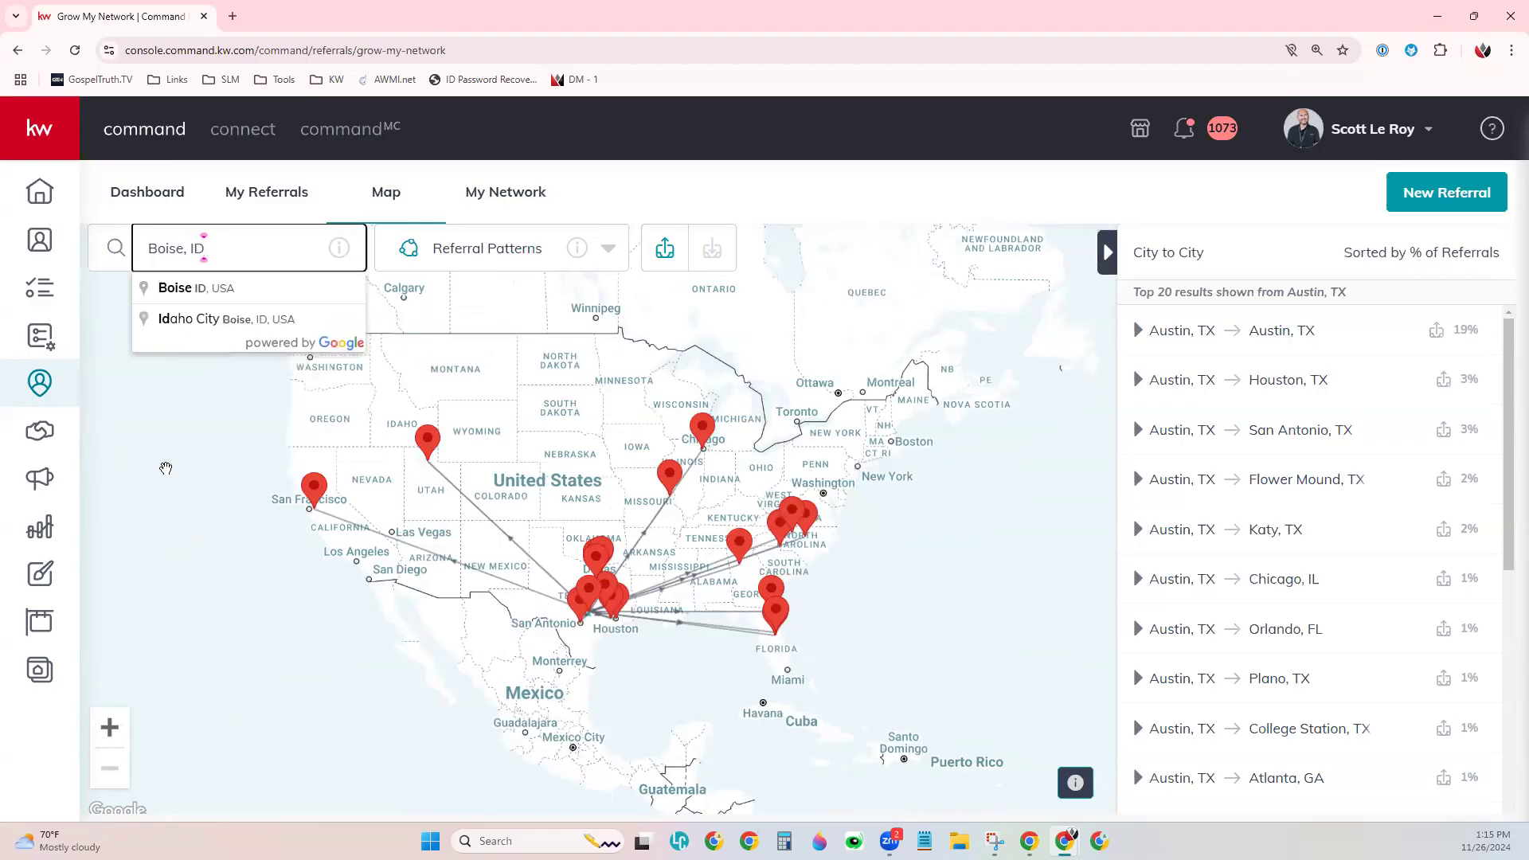
left_click(193, 290)
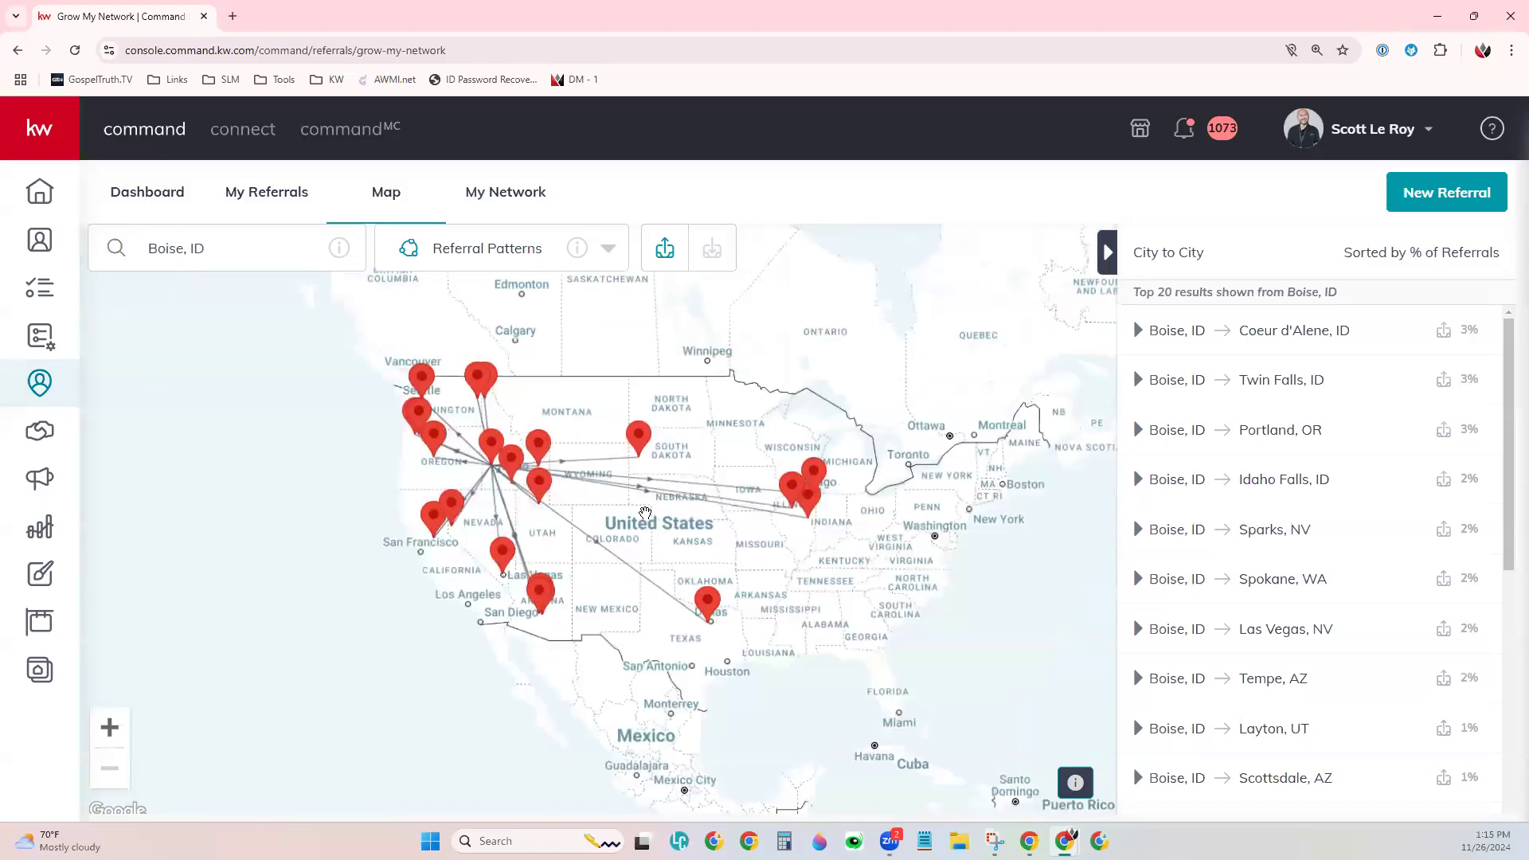
scroll(524, 465, "up", 1)
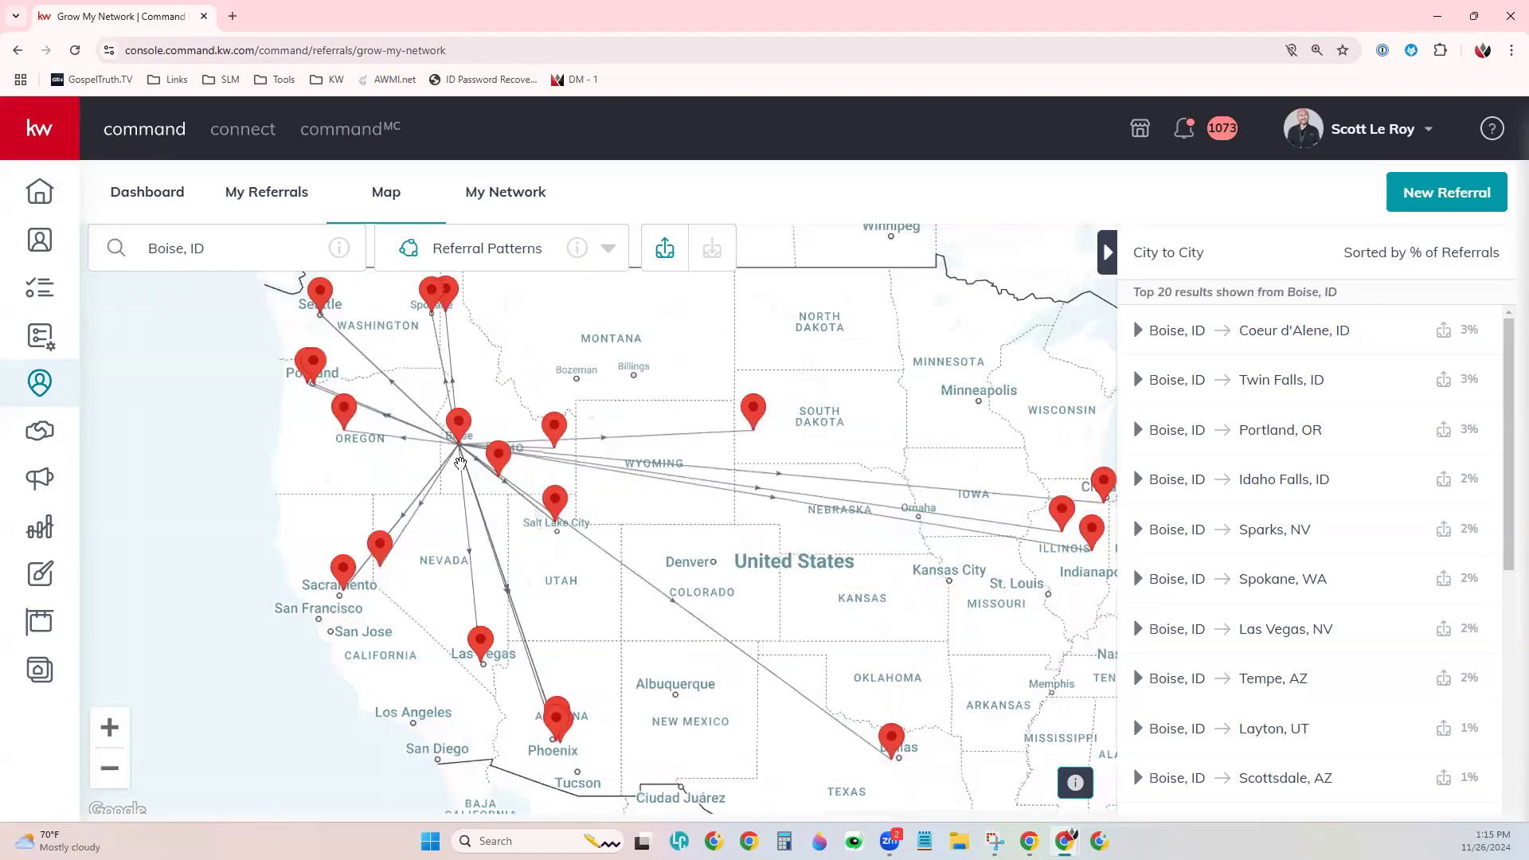
mouse_move(1351, 333)
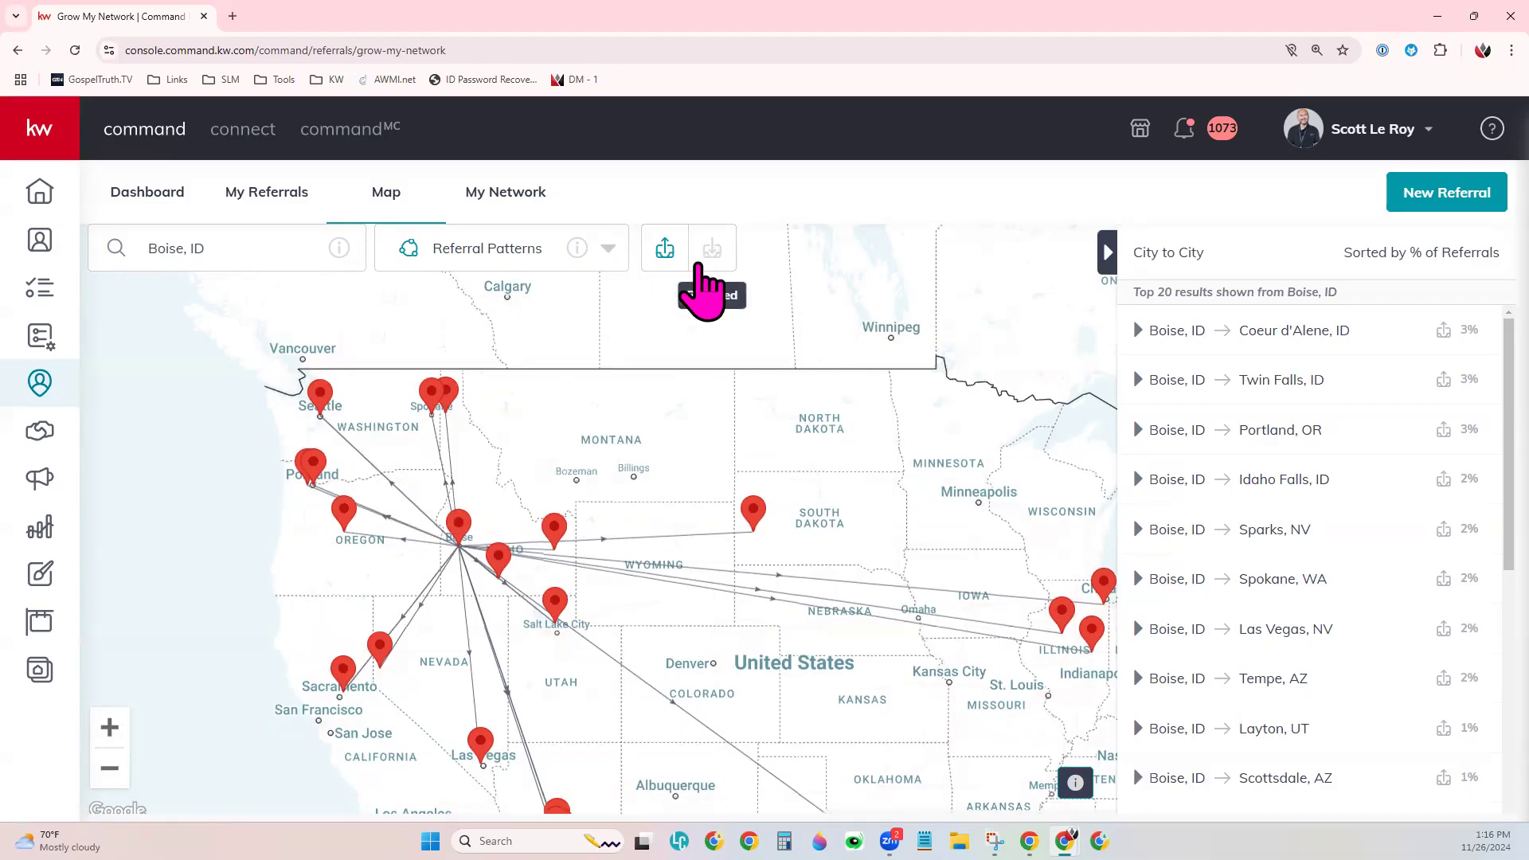
- Show referrals received into Boise and zoom out to reveal pins from Seattle to Florida
left_click(712, 253)
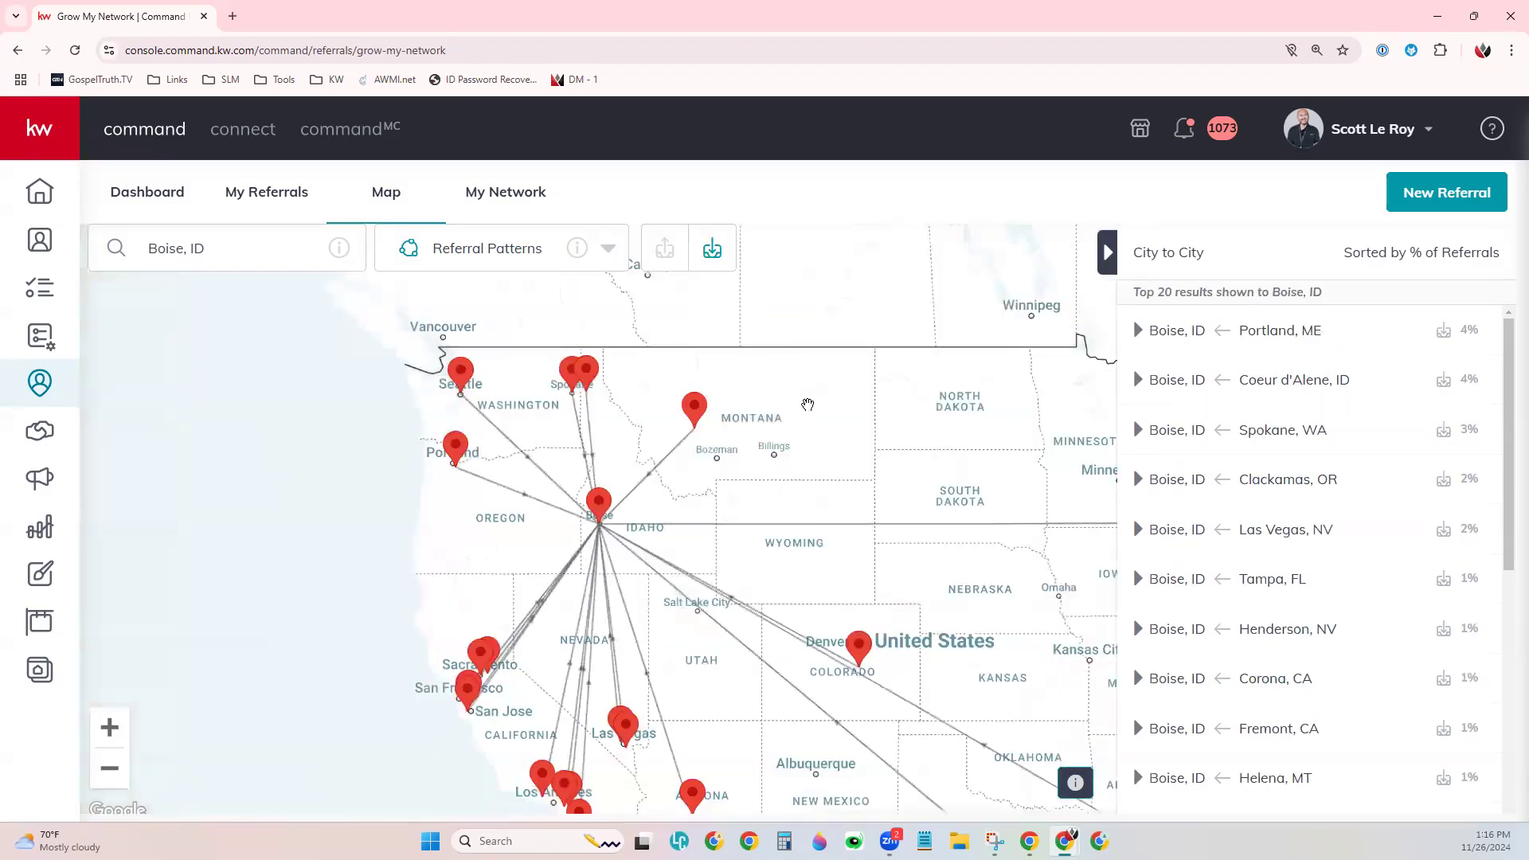
scroll(803, 399, "down", 1)
left_click_drag(695, 487, 461, 482)
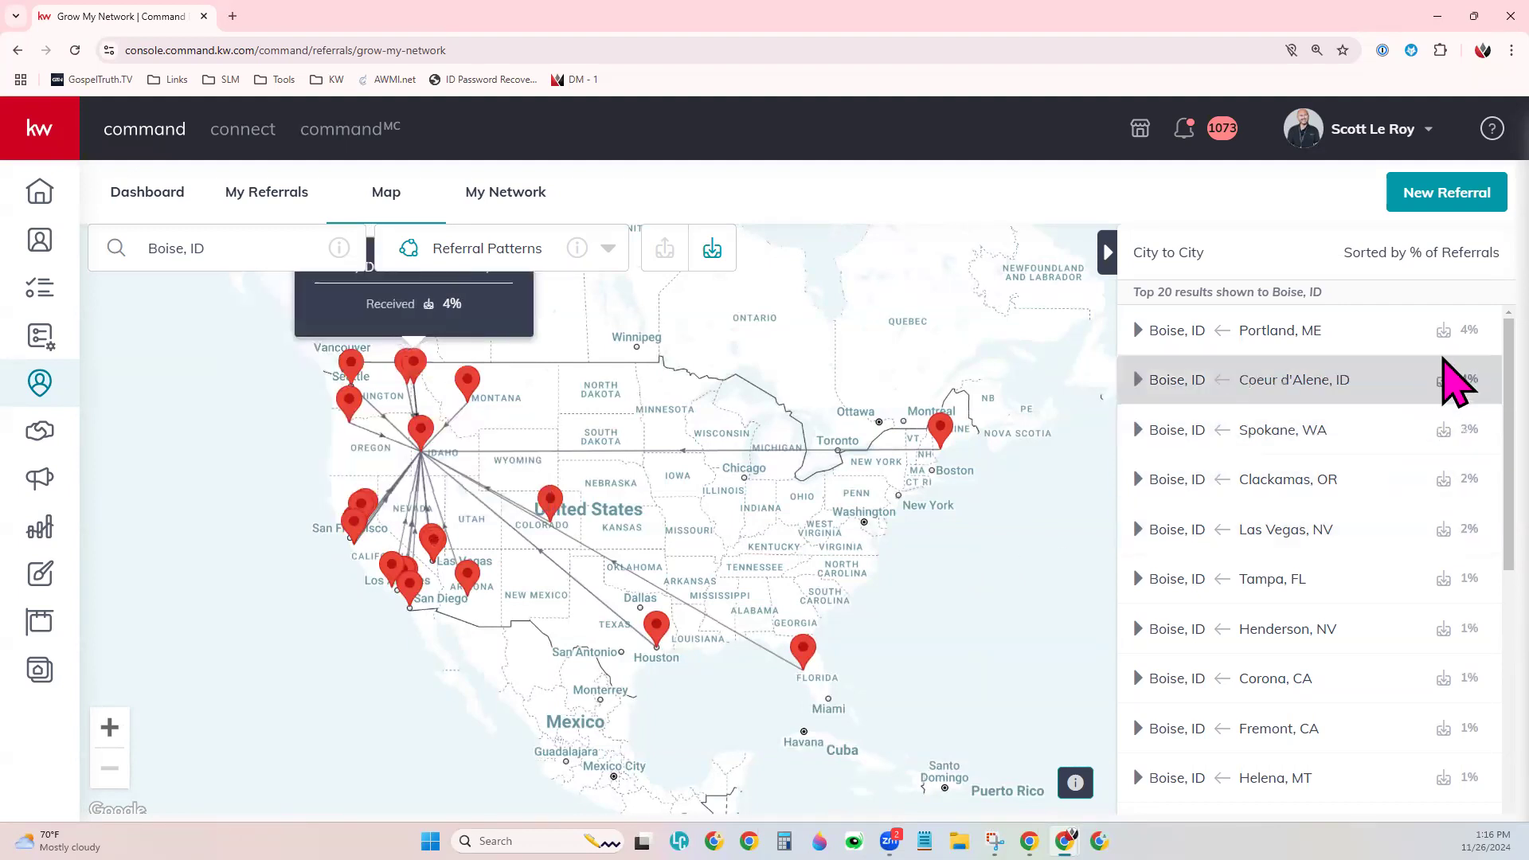
mouse_move(1450, 350)
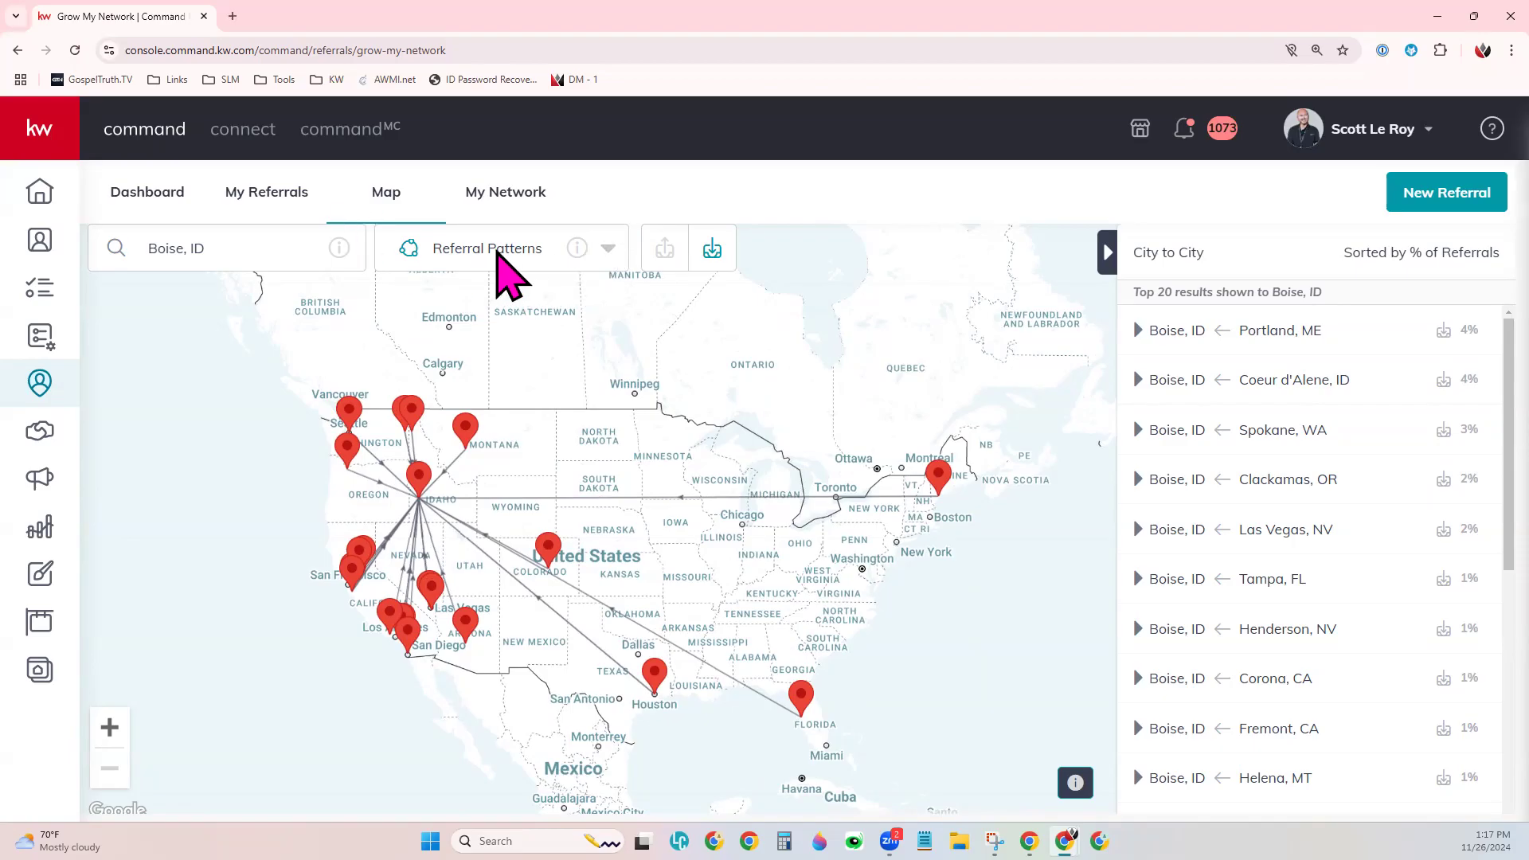
- Switch the map data layer to Production
left_click(509, 250)
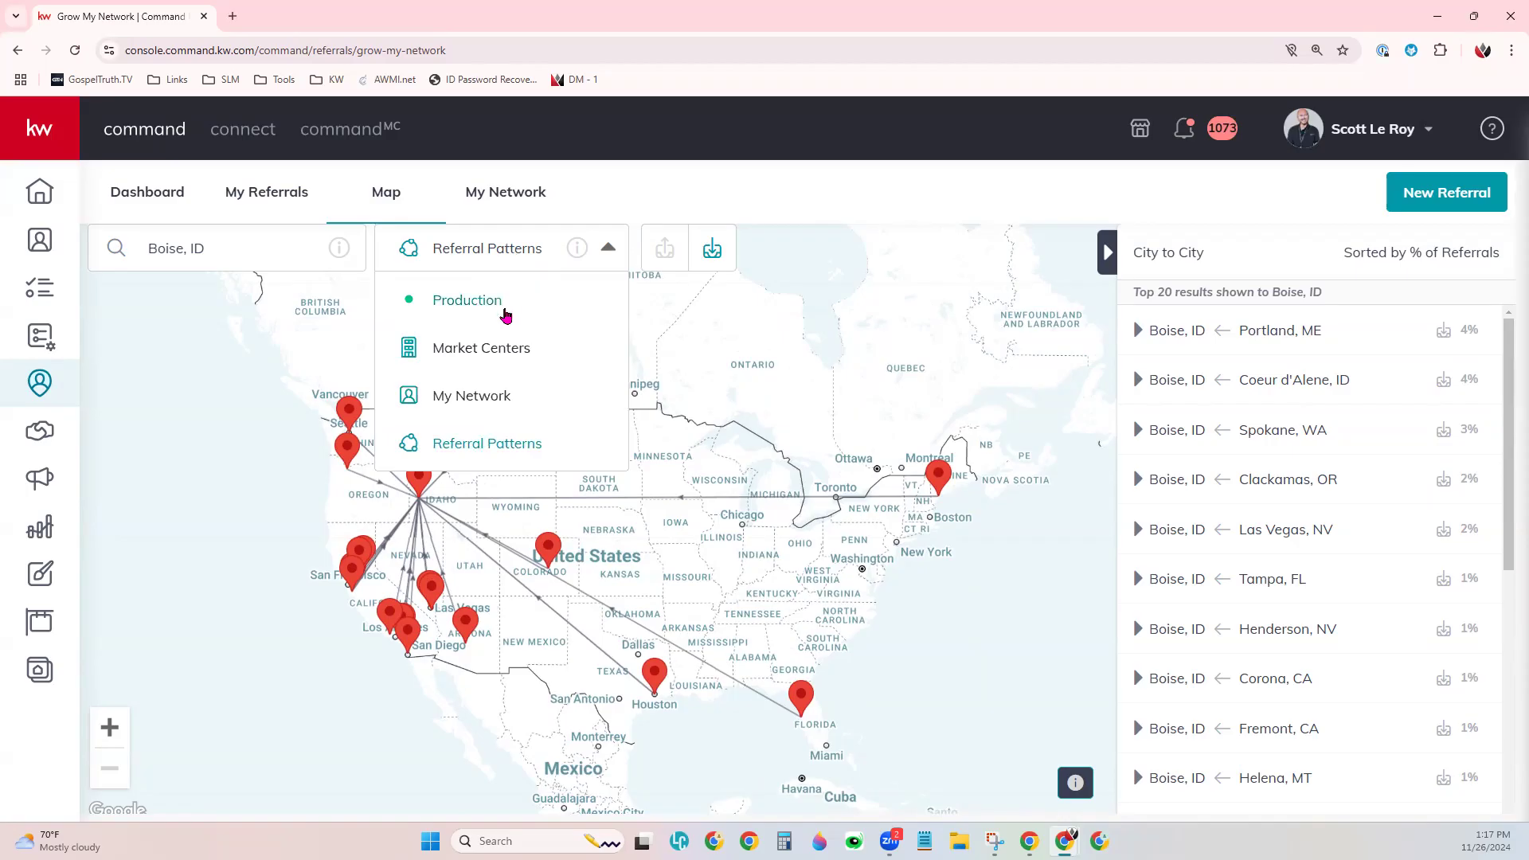
left_click(505, 313)
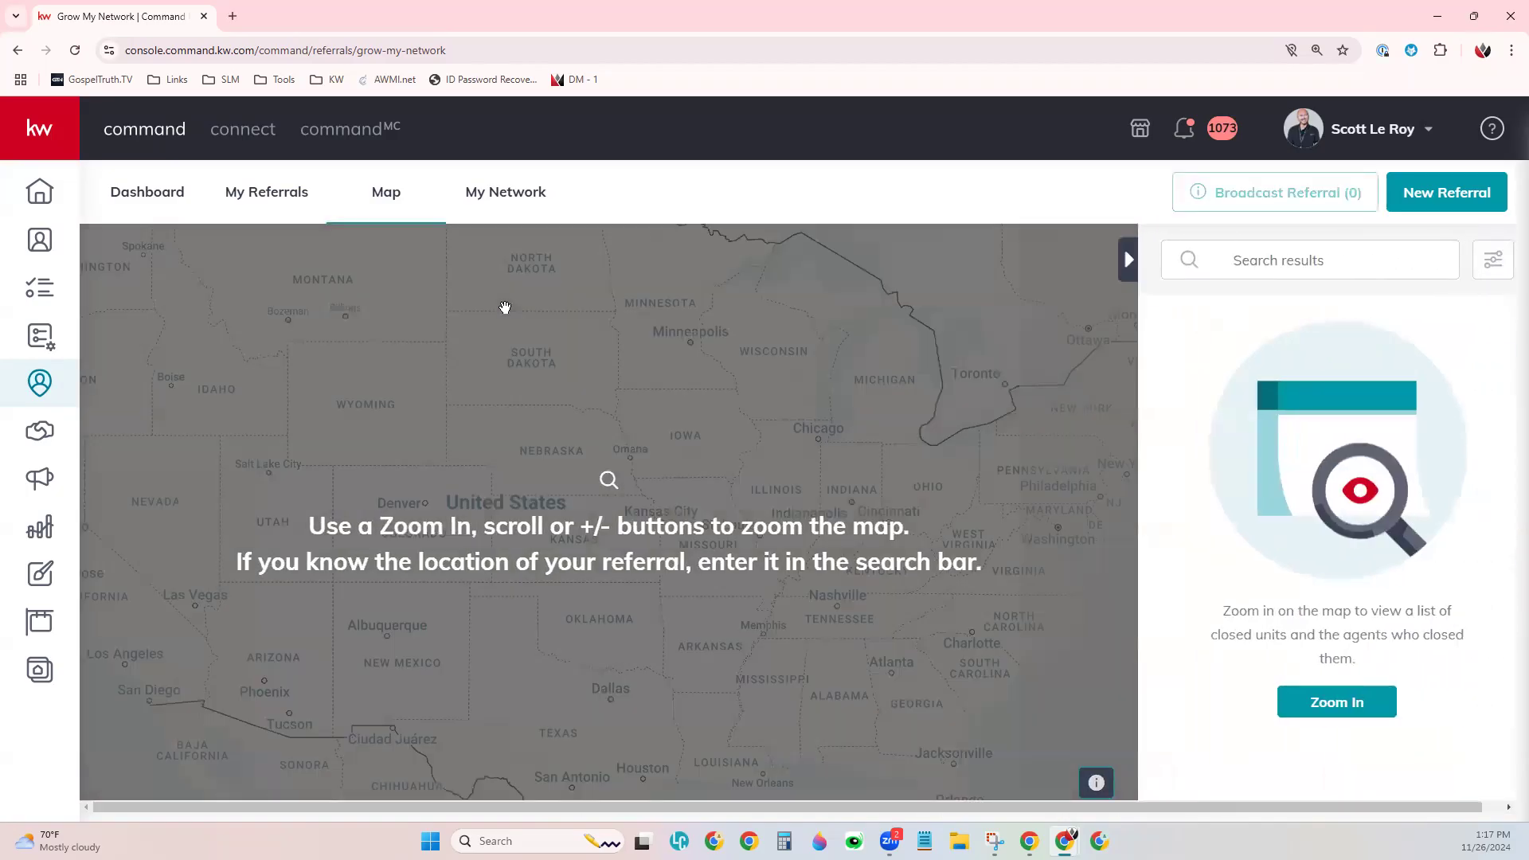
scroll(734, 477, "down", 2)
scroll(649, 523, "up", 3)
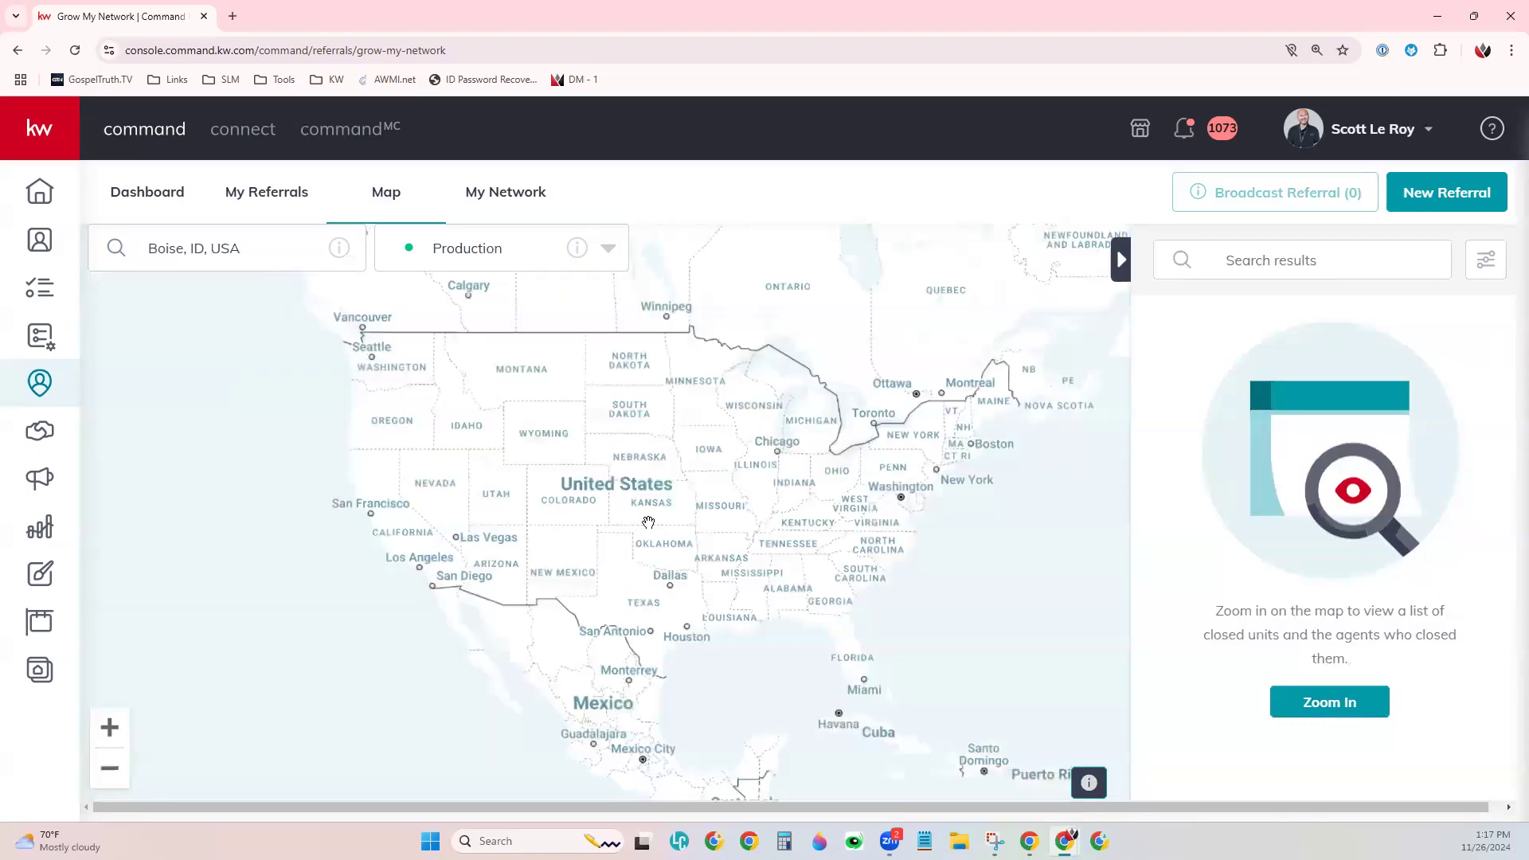
scroll(690, 399, "up", 2)
scroll(690, 399, "up", 4)
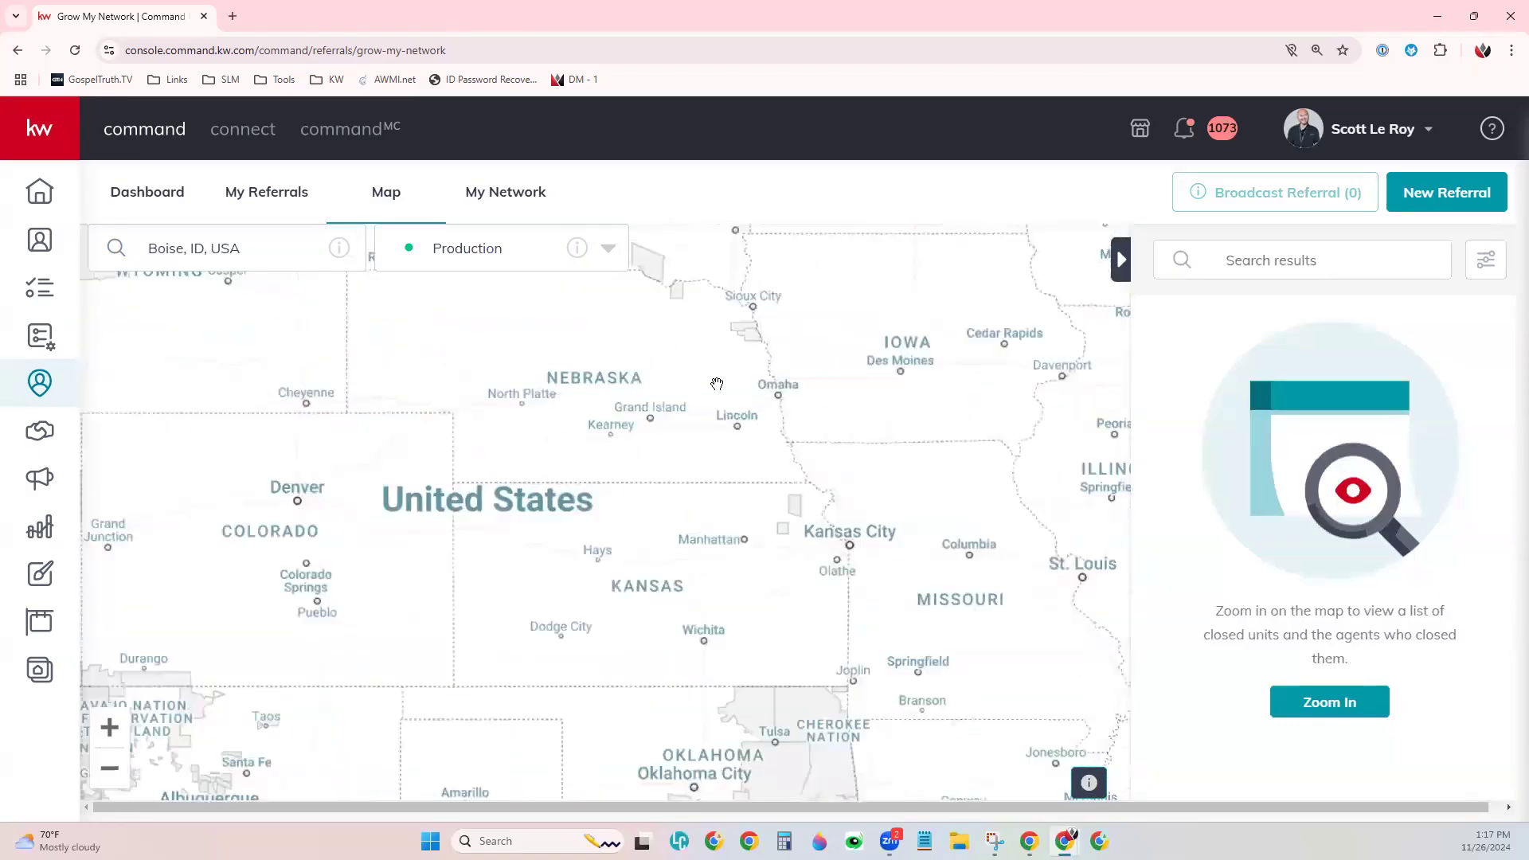
scroll(849, 383, "up", 1)
- Center and zoom the map into Omaha near Little Italy, listing 18 agents
left_click_drag(850, 383, 570, 520)
scroll(570, 519, "up", 1)
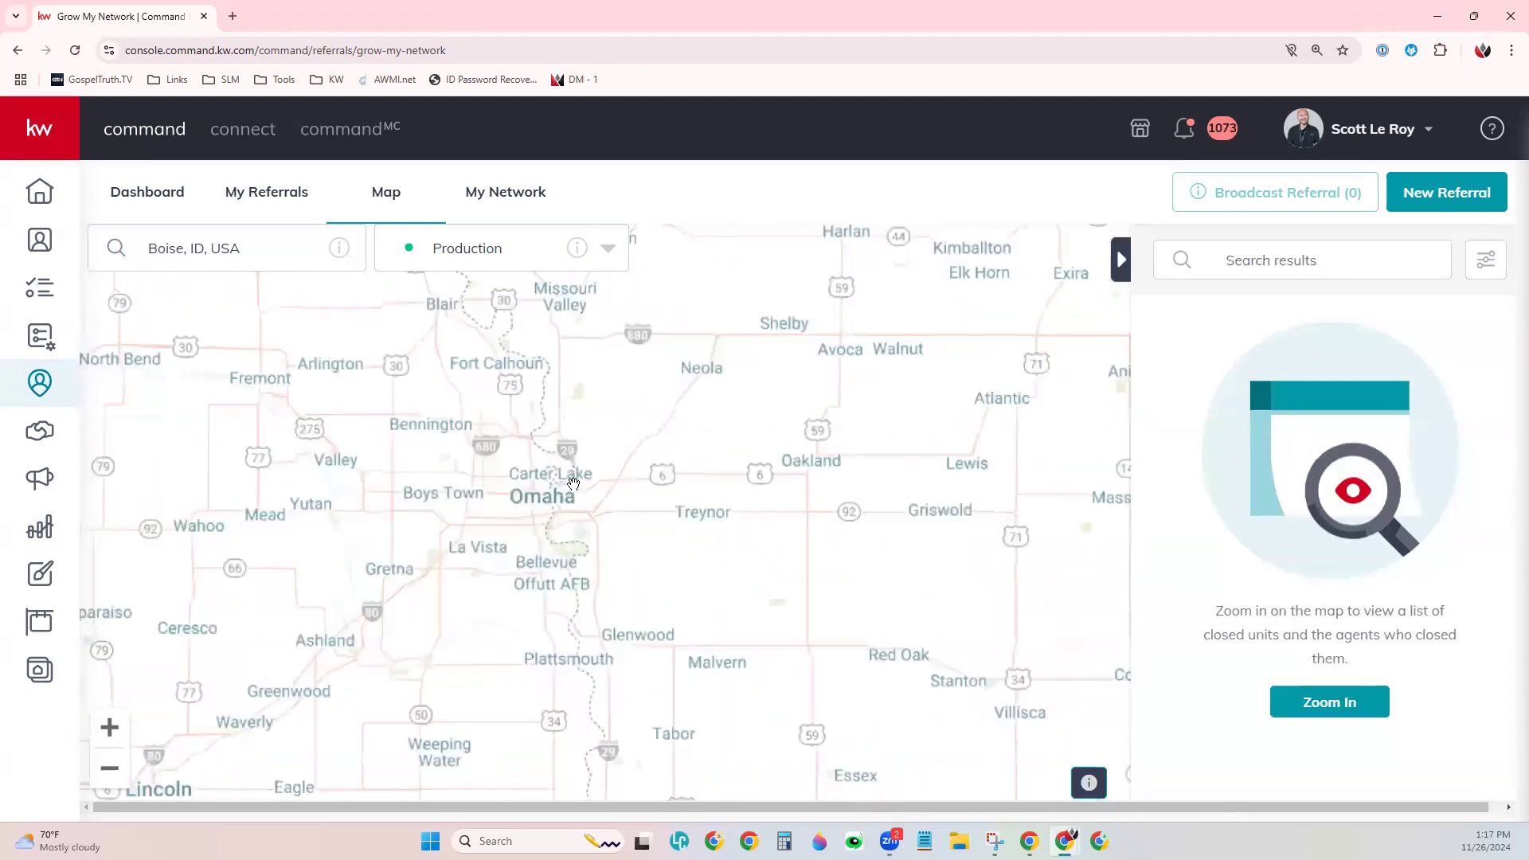
scroll(552, 500, "up", 1)
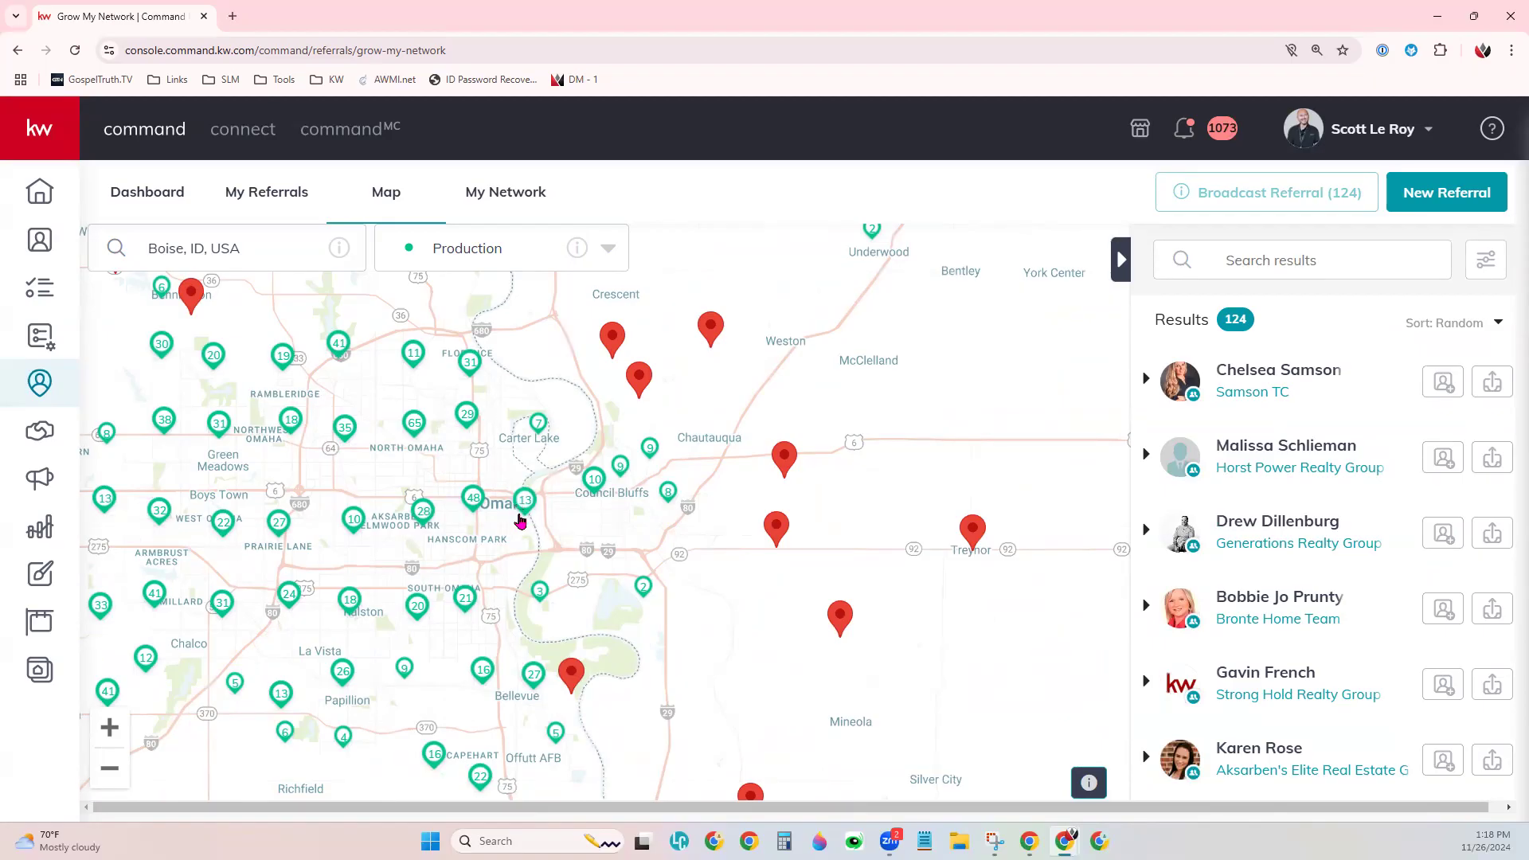
scroll(521, 520, "up", 1)
scroll(520, 521, "up", 1)
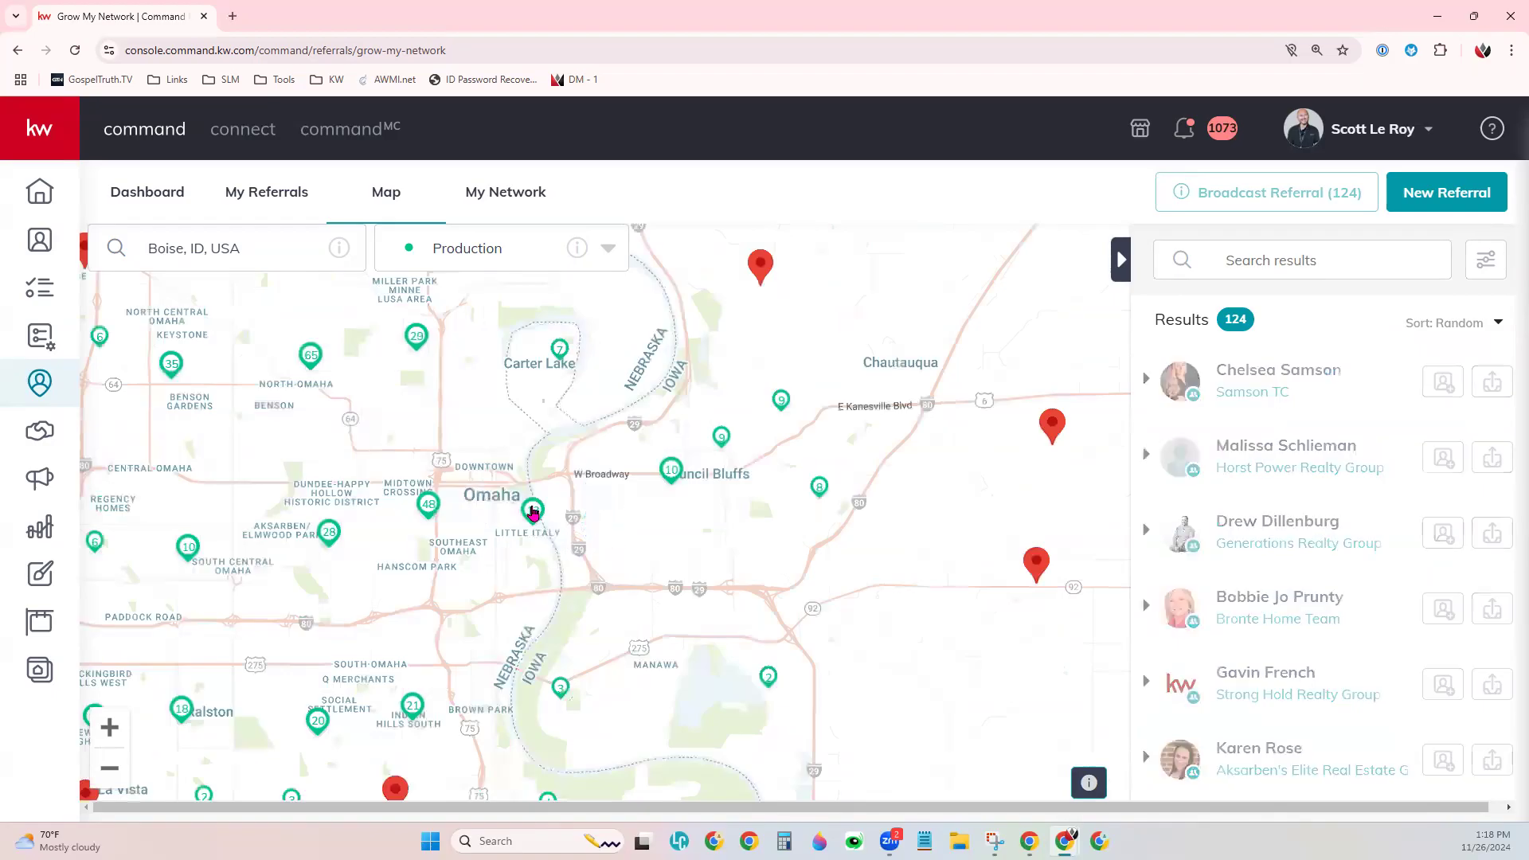
scroll(533, 510, "up", 1)
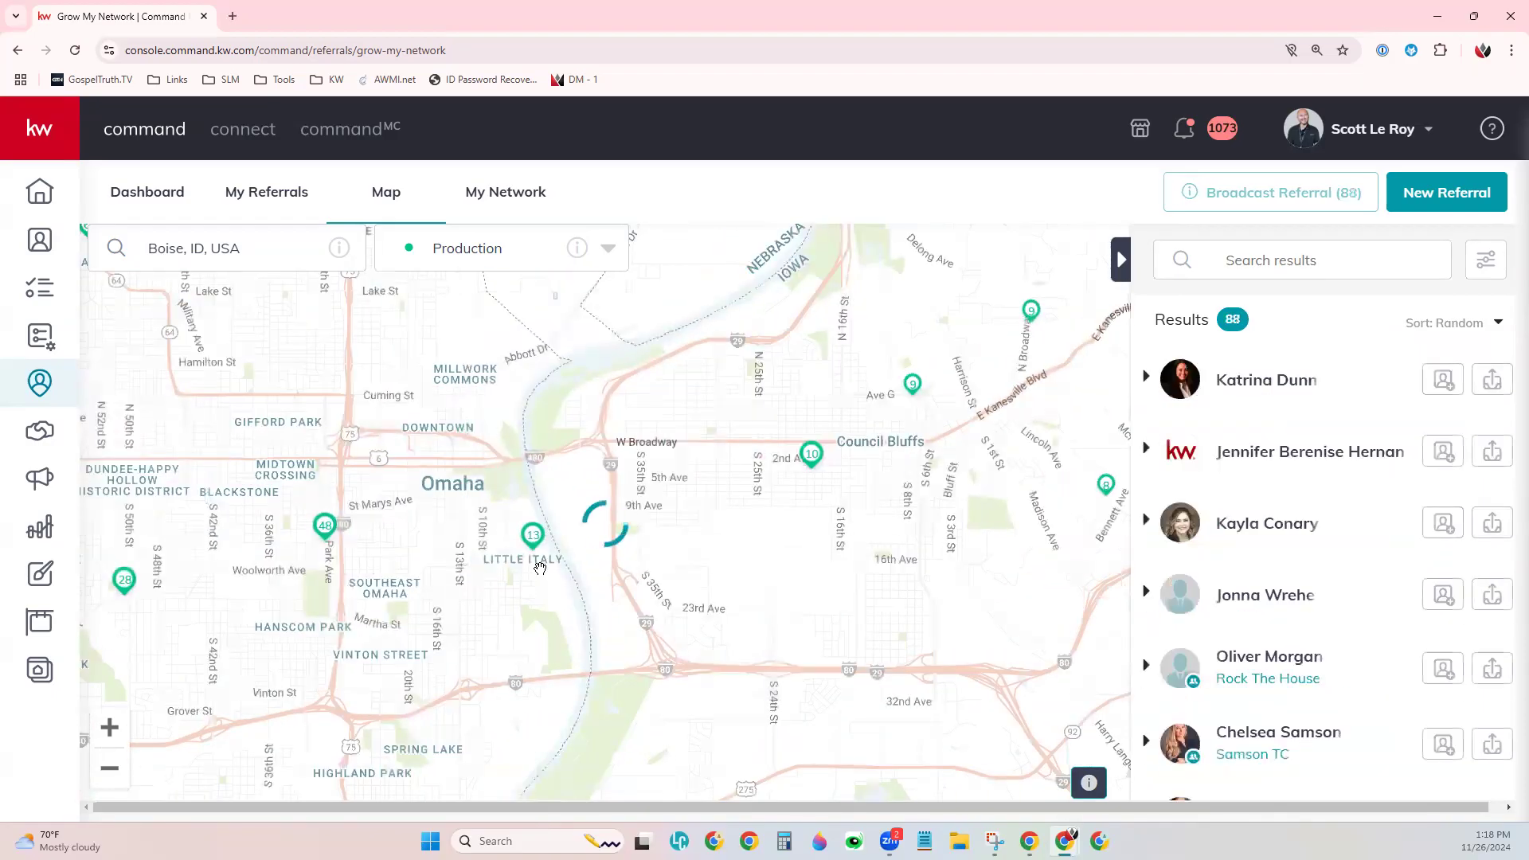
scroll(540, 569, "up", 1)
scroll(540, 569, "up", 1)
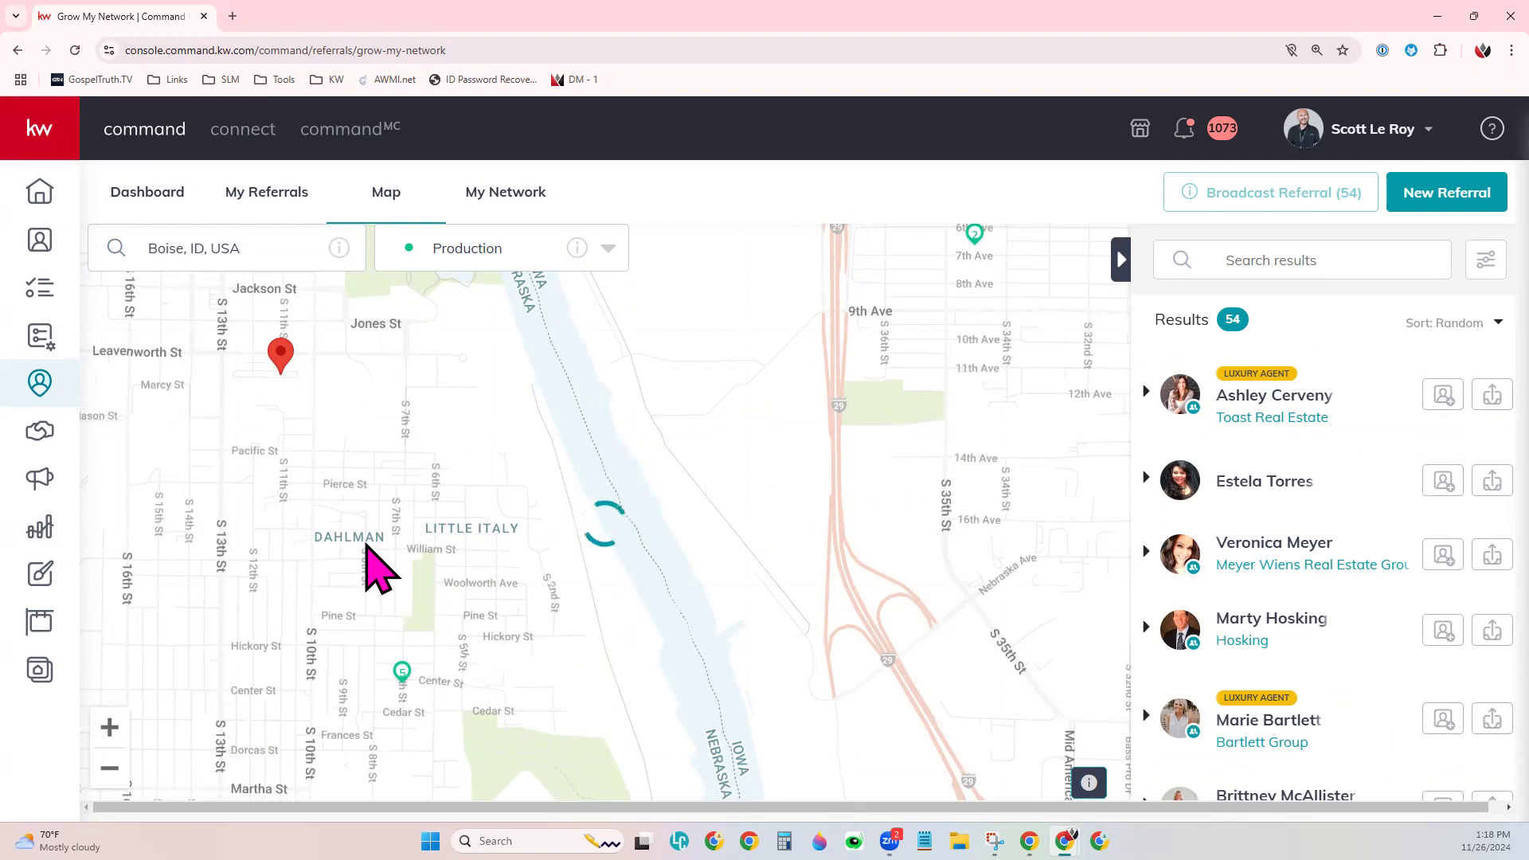
left_click_drag(366, 550, 533, 469)
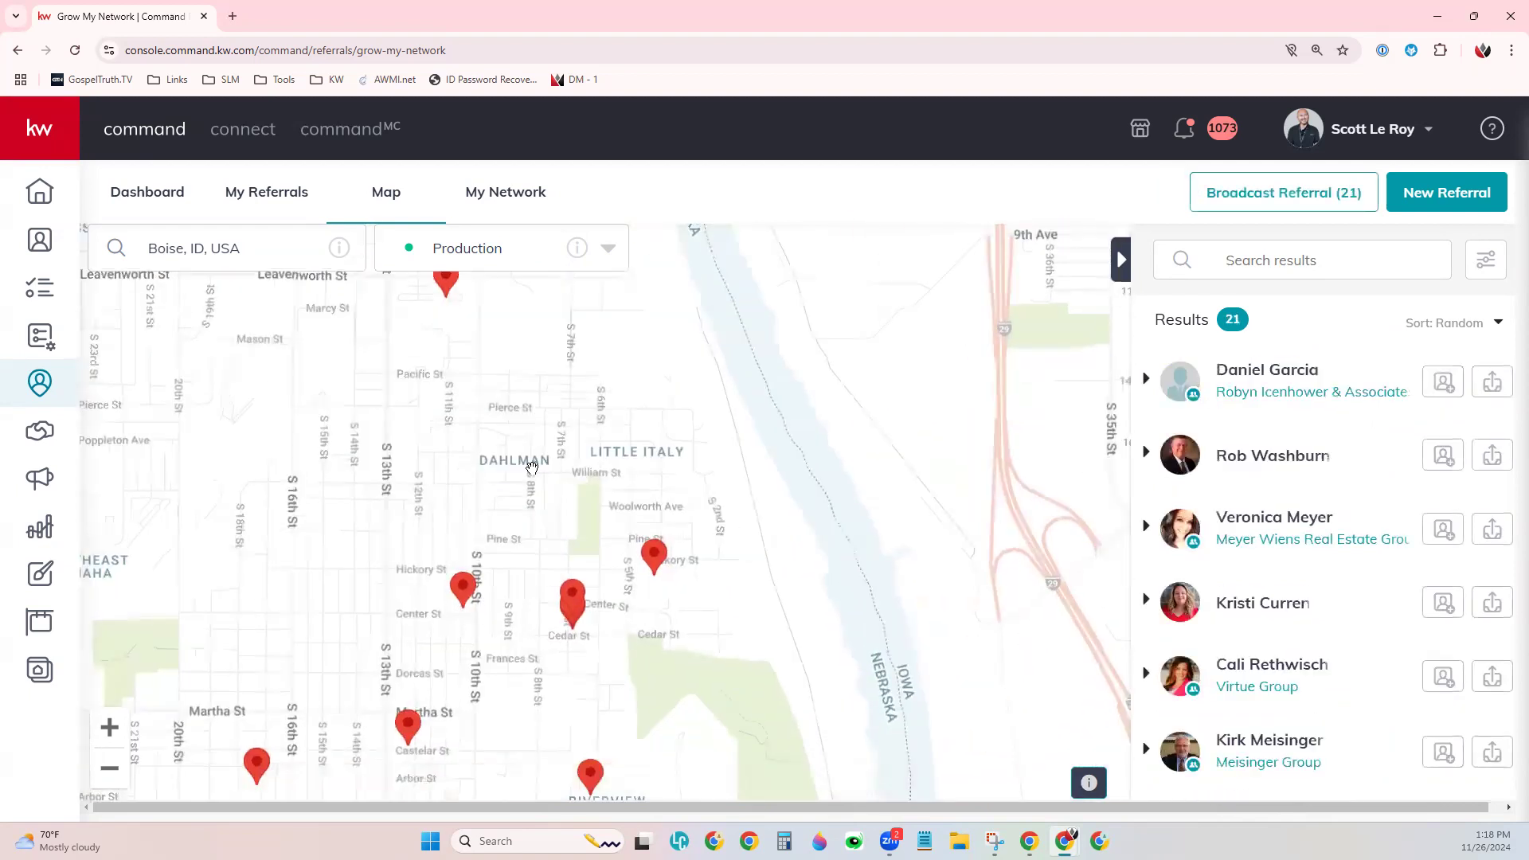
scroll(603, 722, "up", 1)
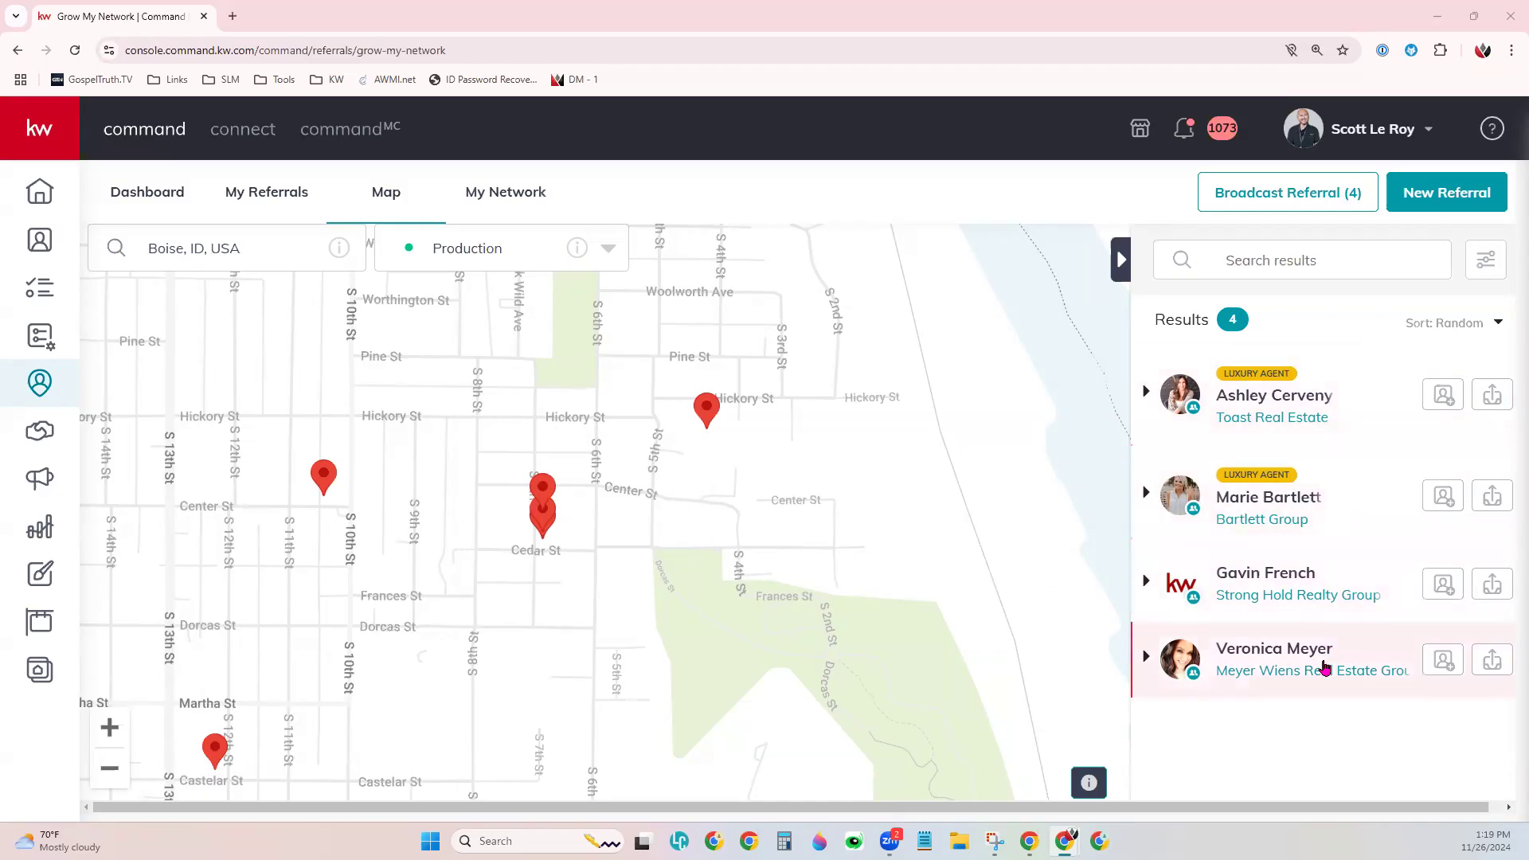
scroll(478, 522, "down", 2)
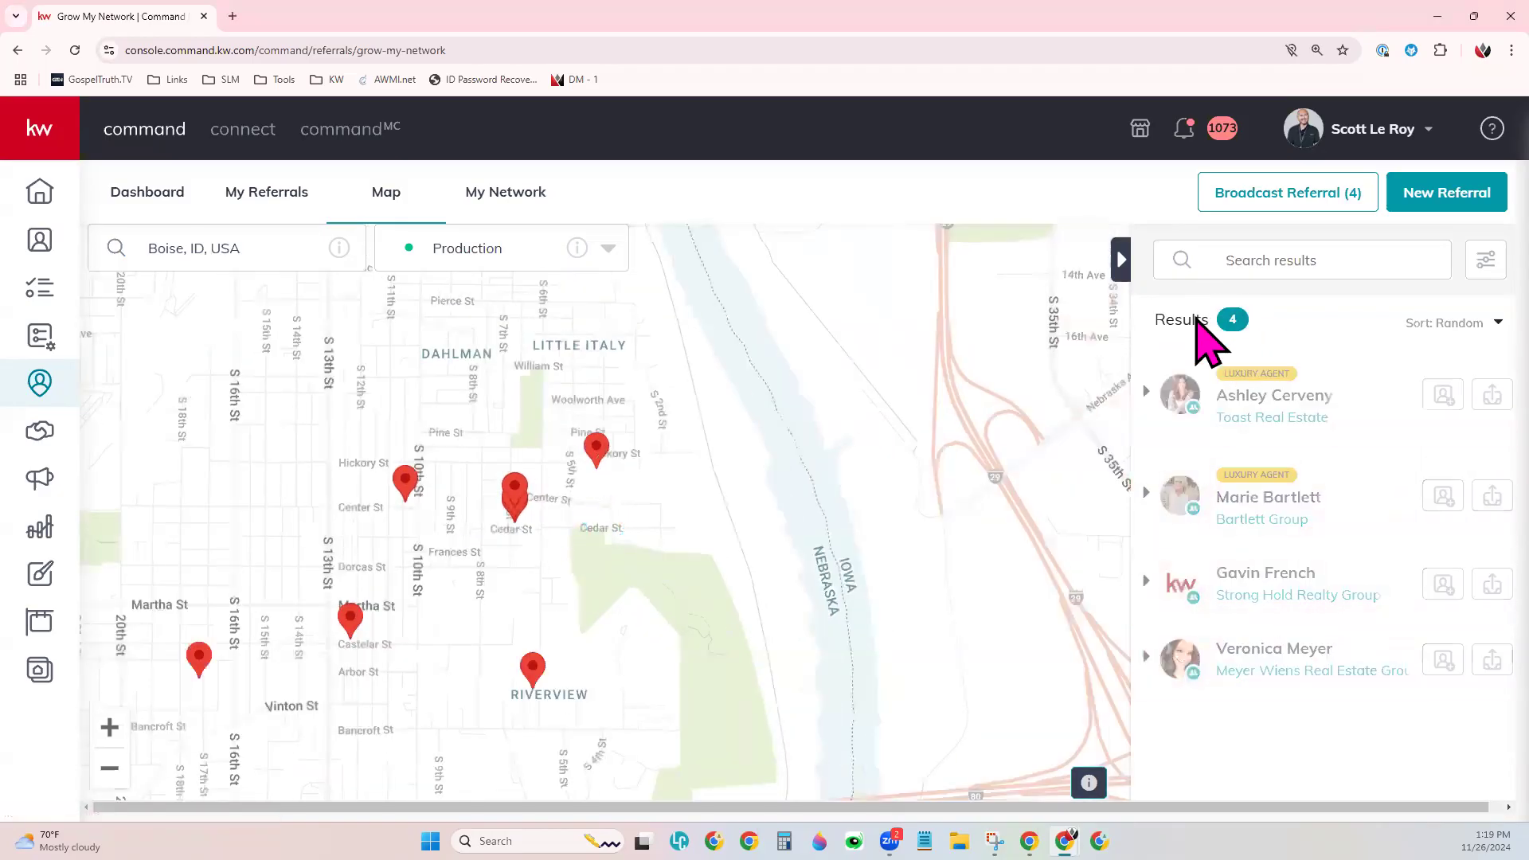
scroll(368, 533, "down", 1)
scroll(481, 556, "down", 1)
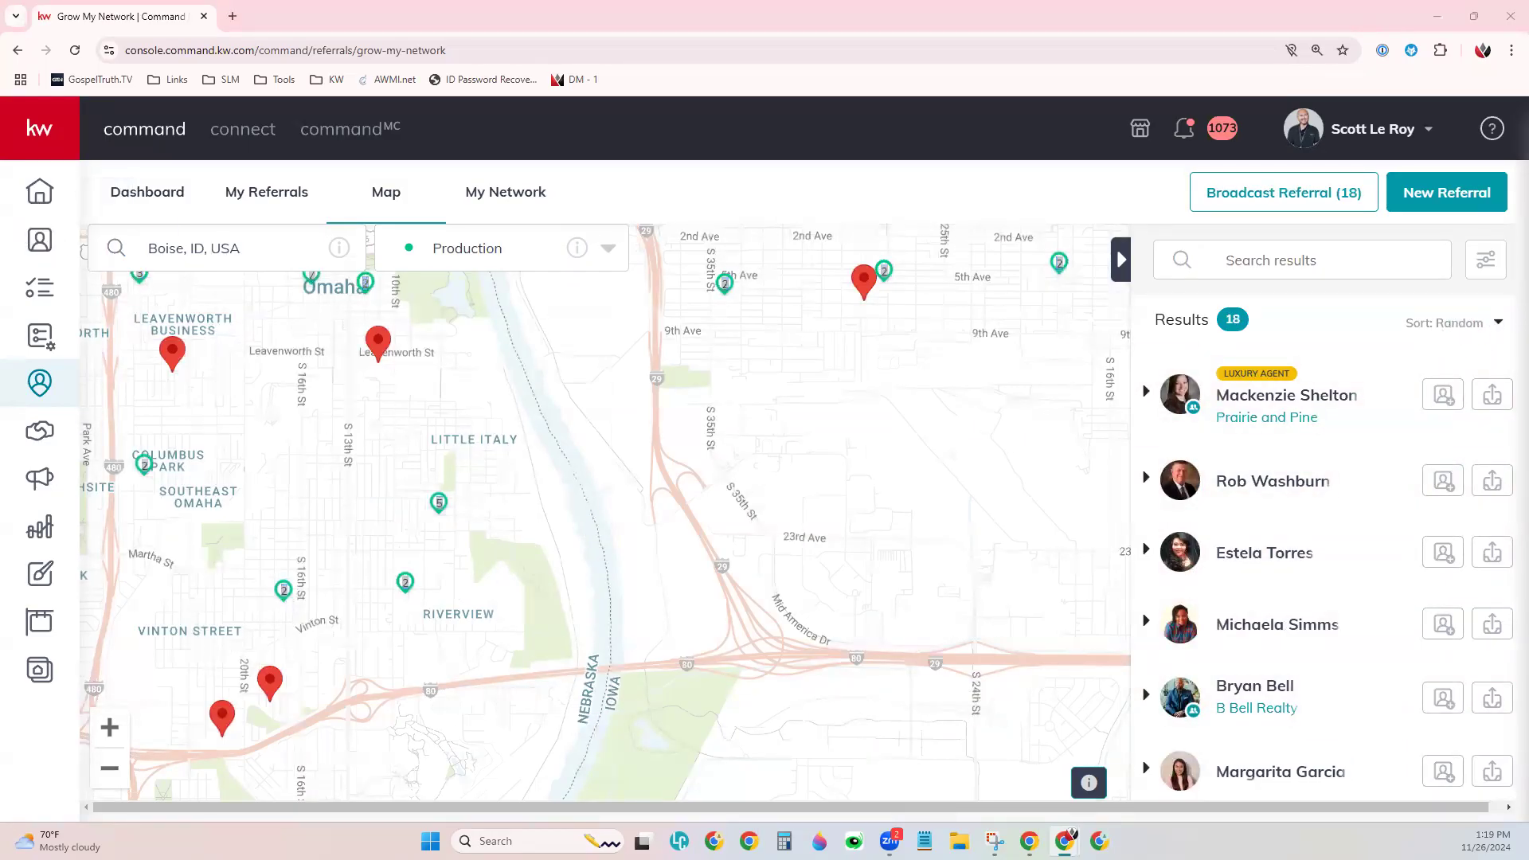
- Sort the 18 Omaha agent results by Listings Sold
left_click(1460, 327)
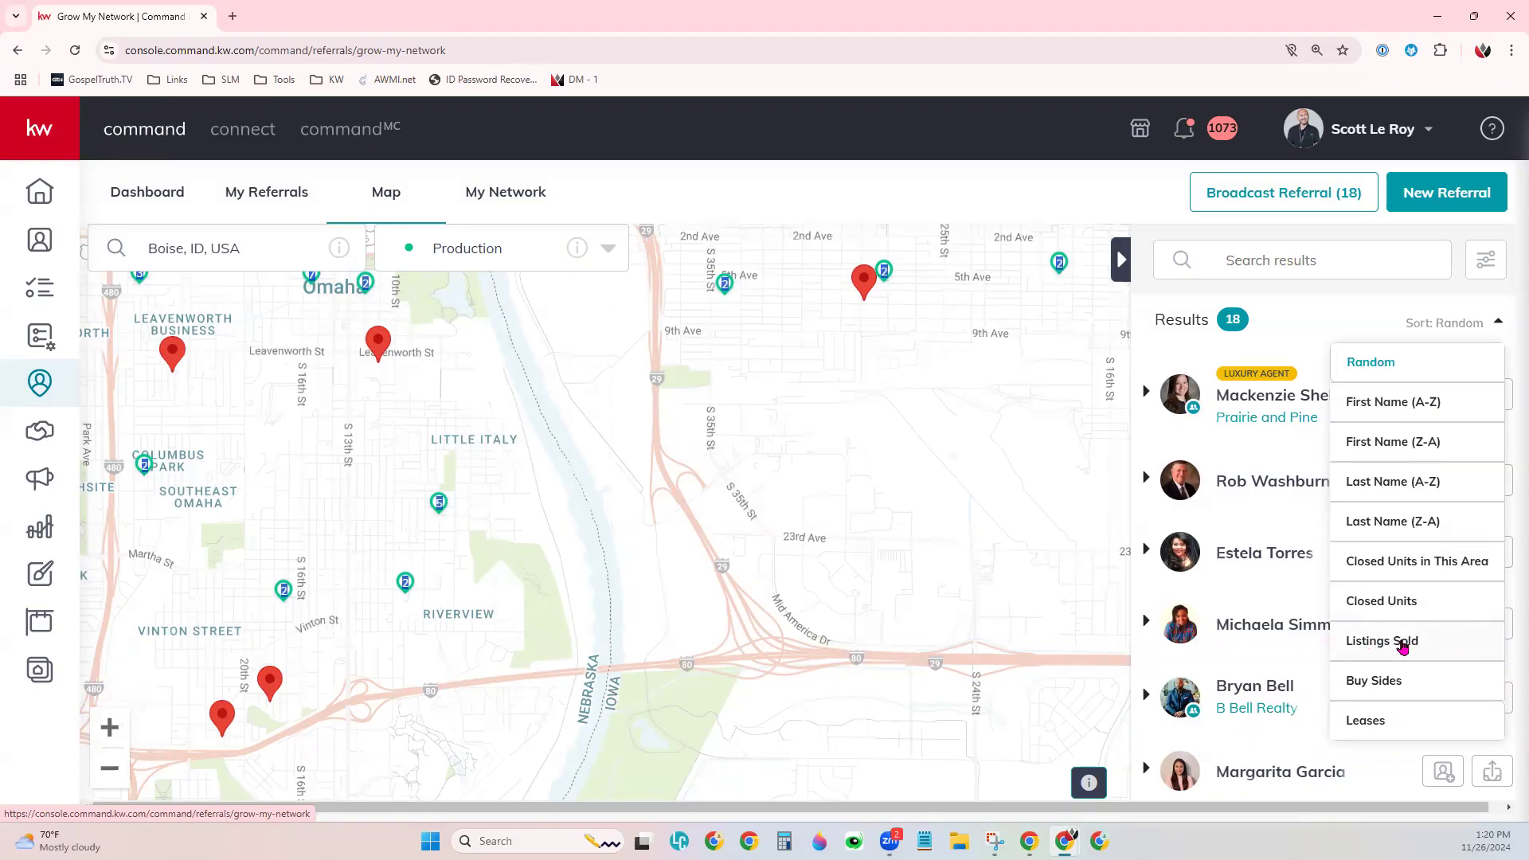
left_click(1403, 647)
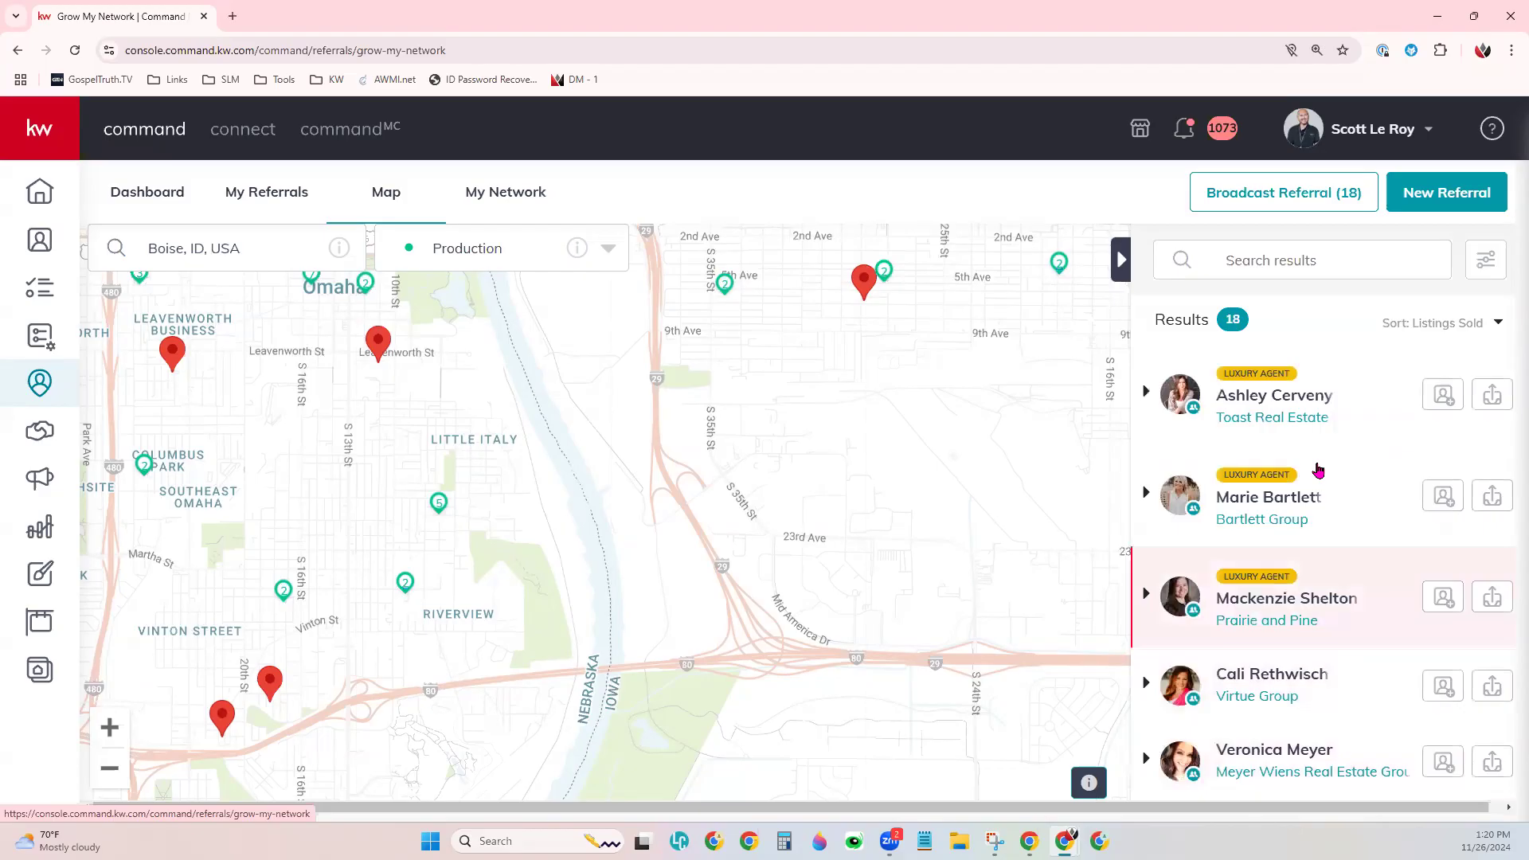
left_click(1305, 262)
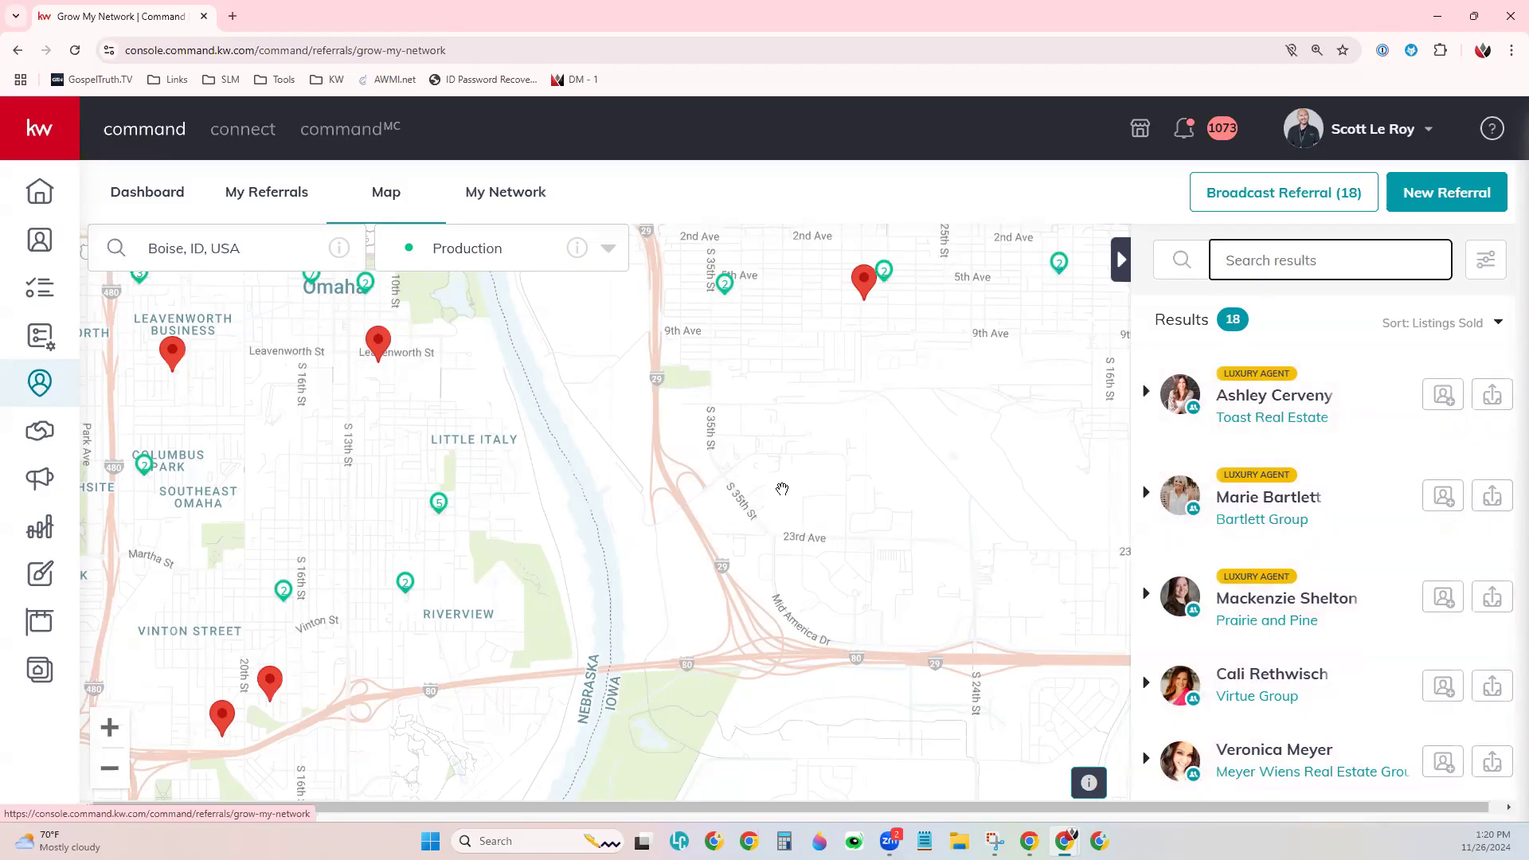
- Expand the top Luxury Agent's card to review stats like 56 listings sold and $43.1M volume
left_click(1145, 395)
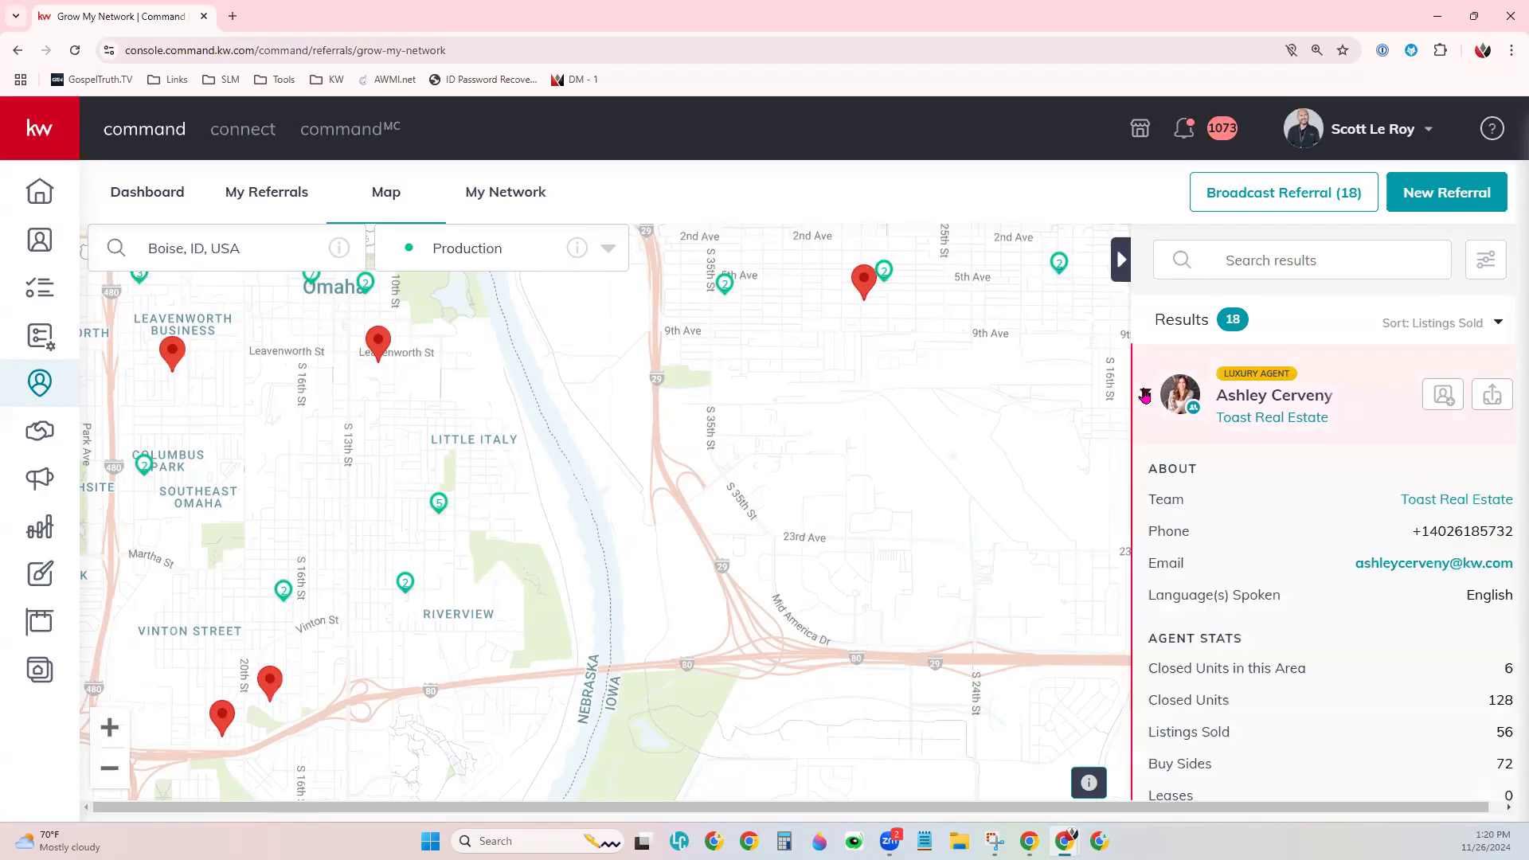
scroll(1379, 527, "down", 1)
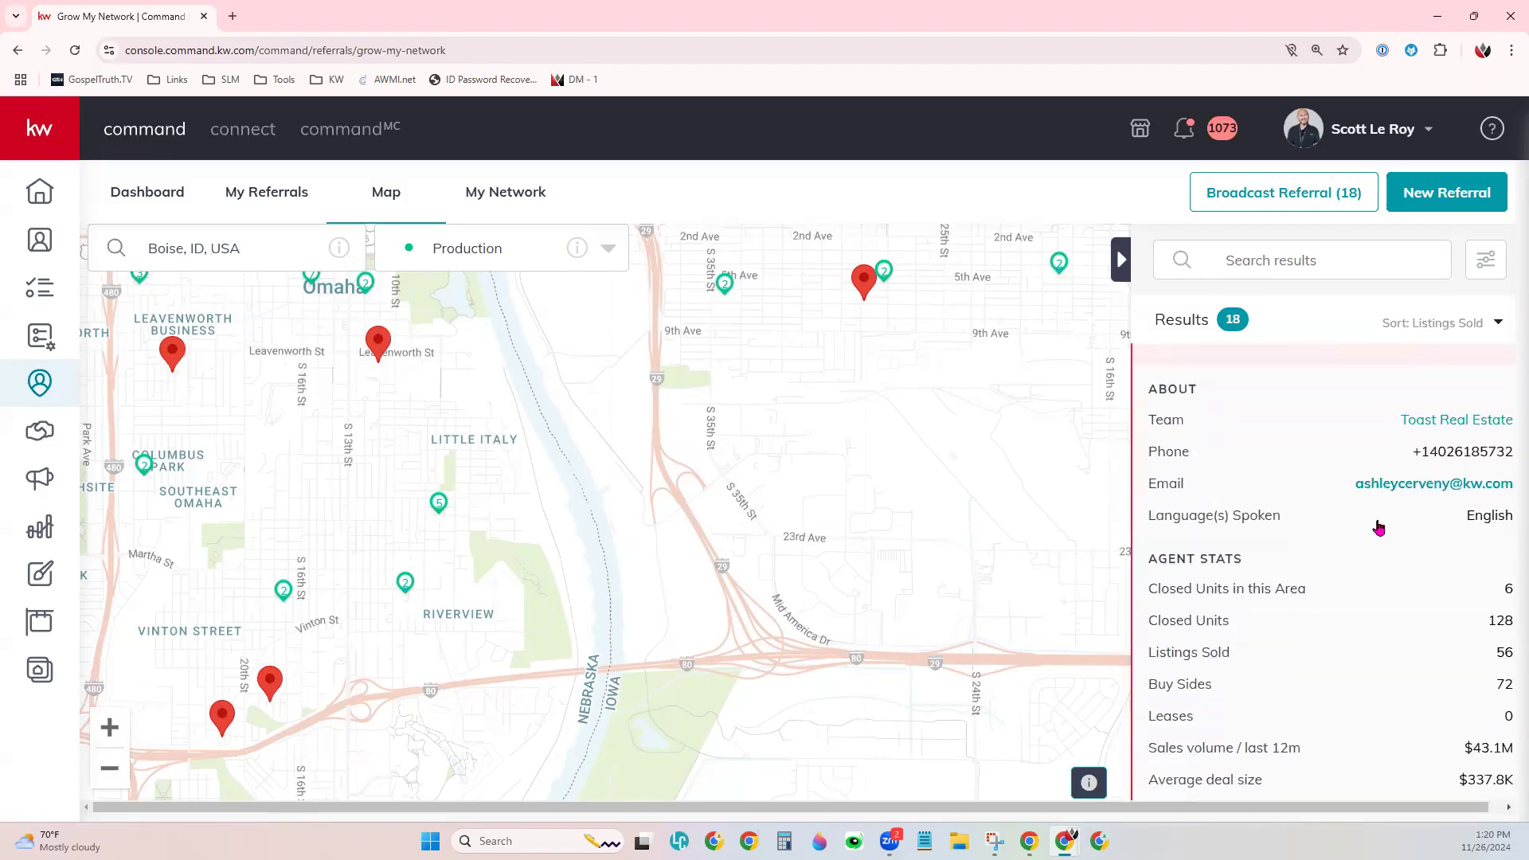
scroll(1379, 528, "down", 1)
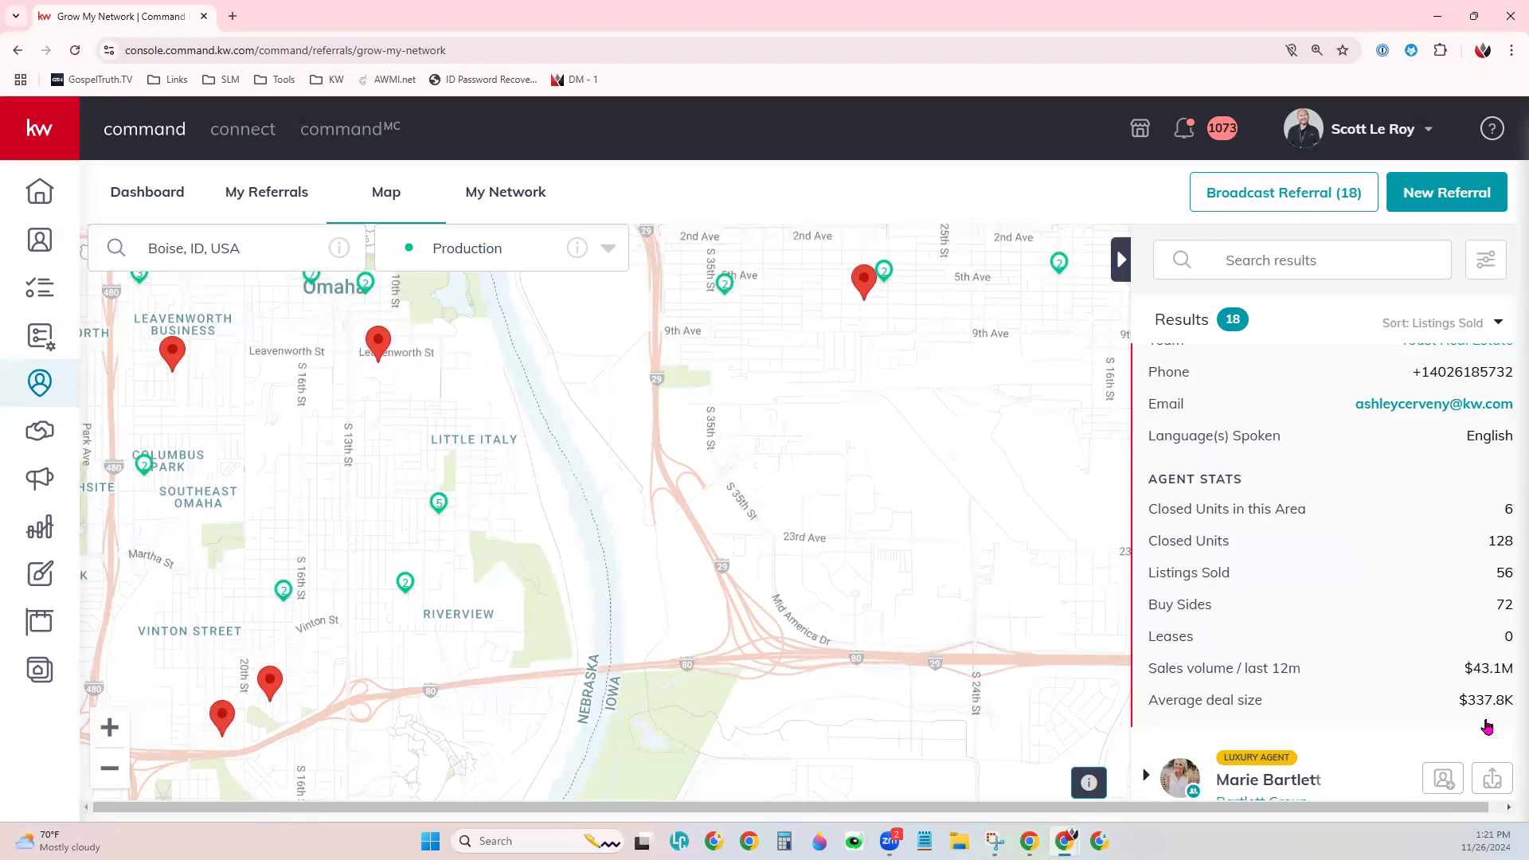
scroll(1483, 671, "up", 1)
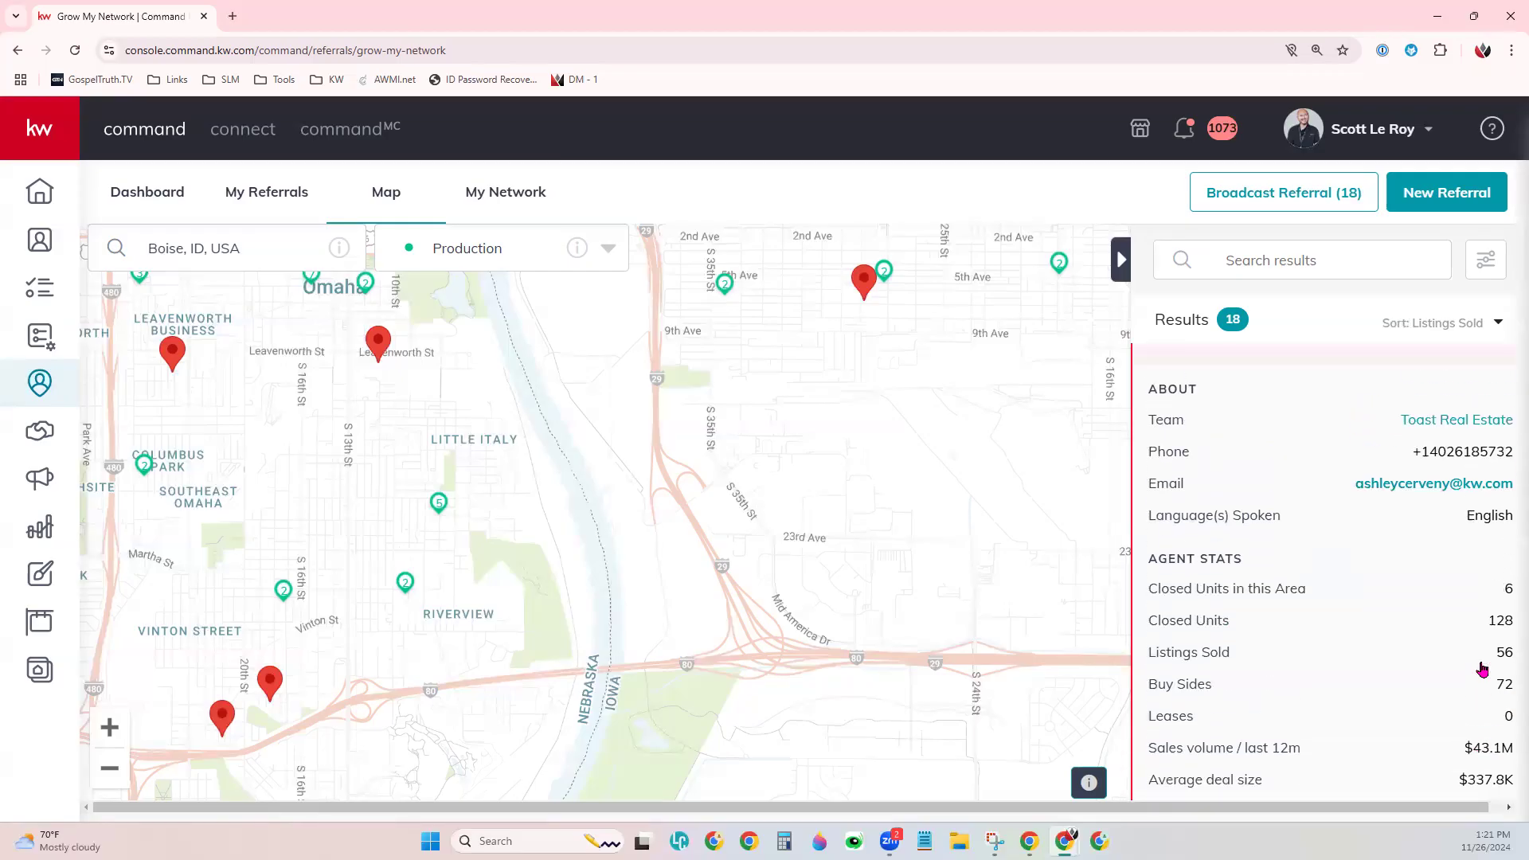
scroll(1483, 672, "up", 1)
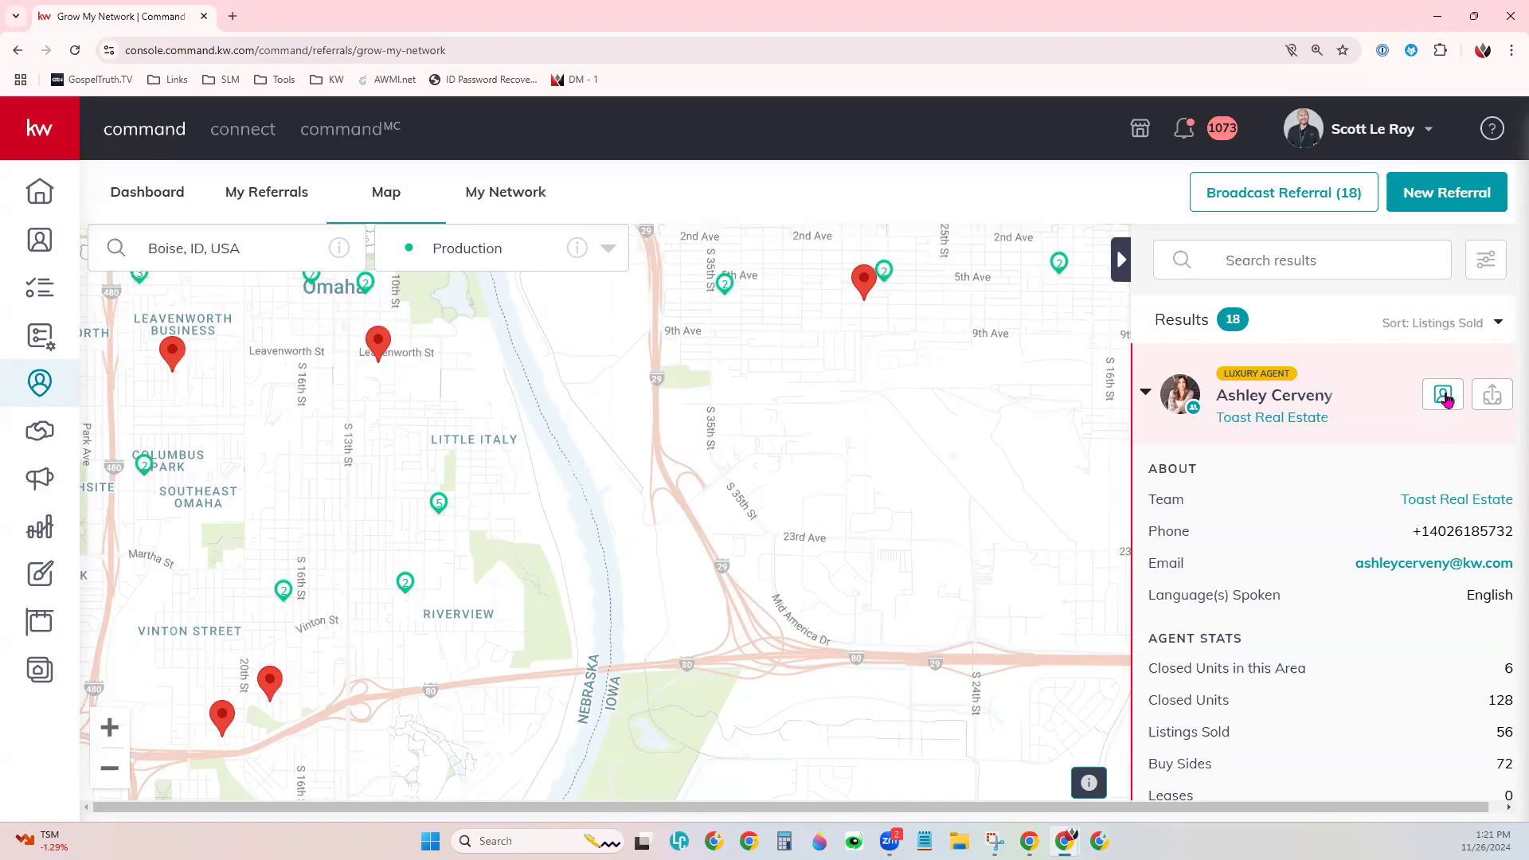
- Start a network invitation to the top agent, cancel it, and collapse the agent's details
left_click(1444, 396)
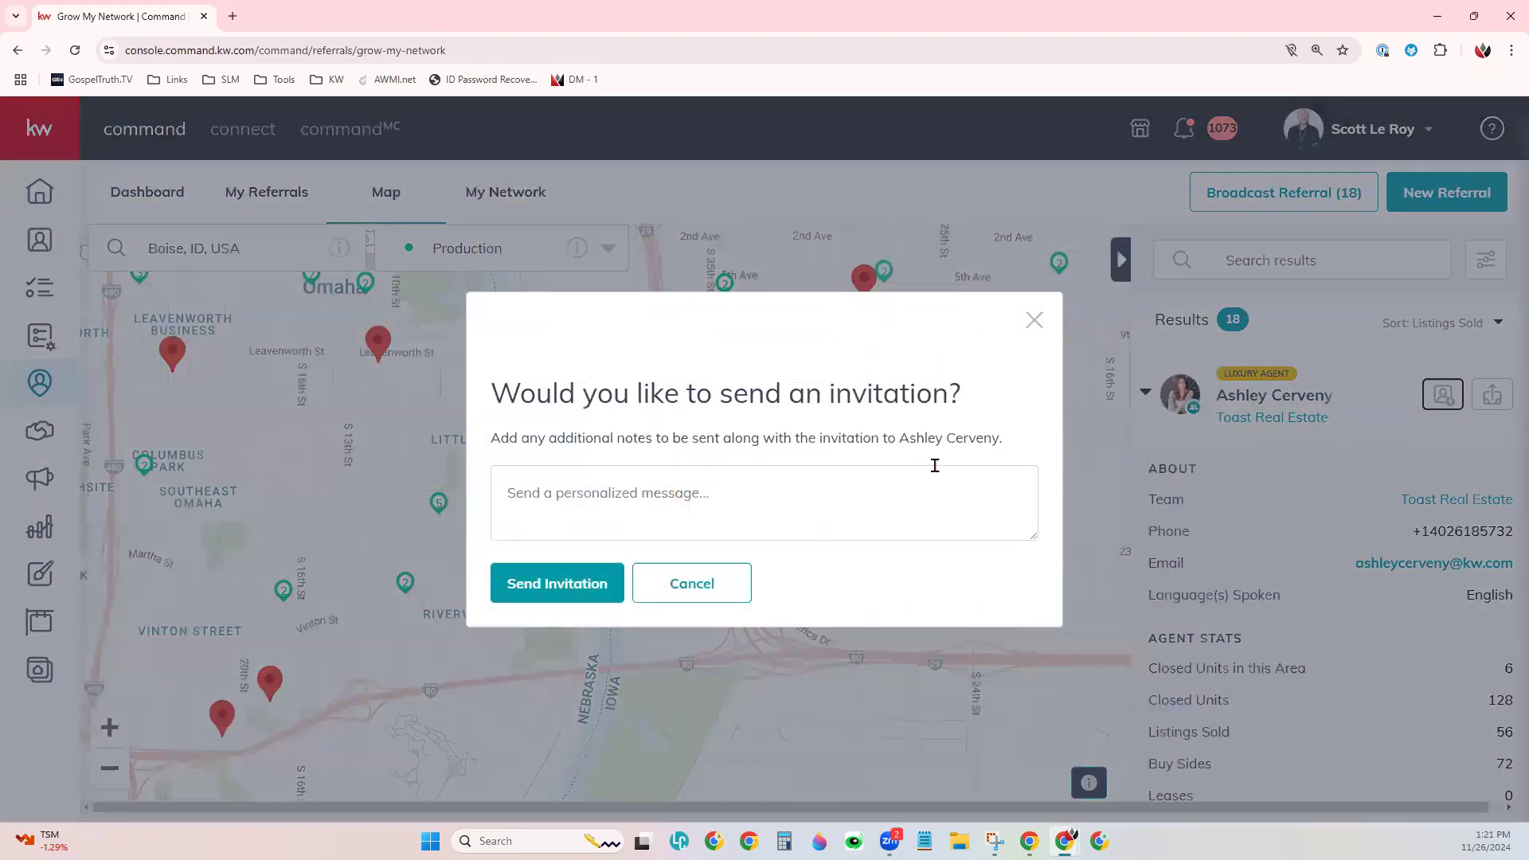
left_click(846, 500)
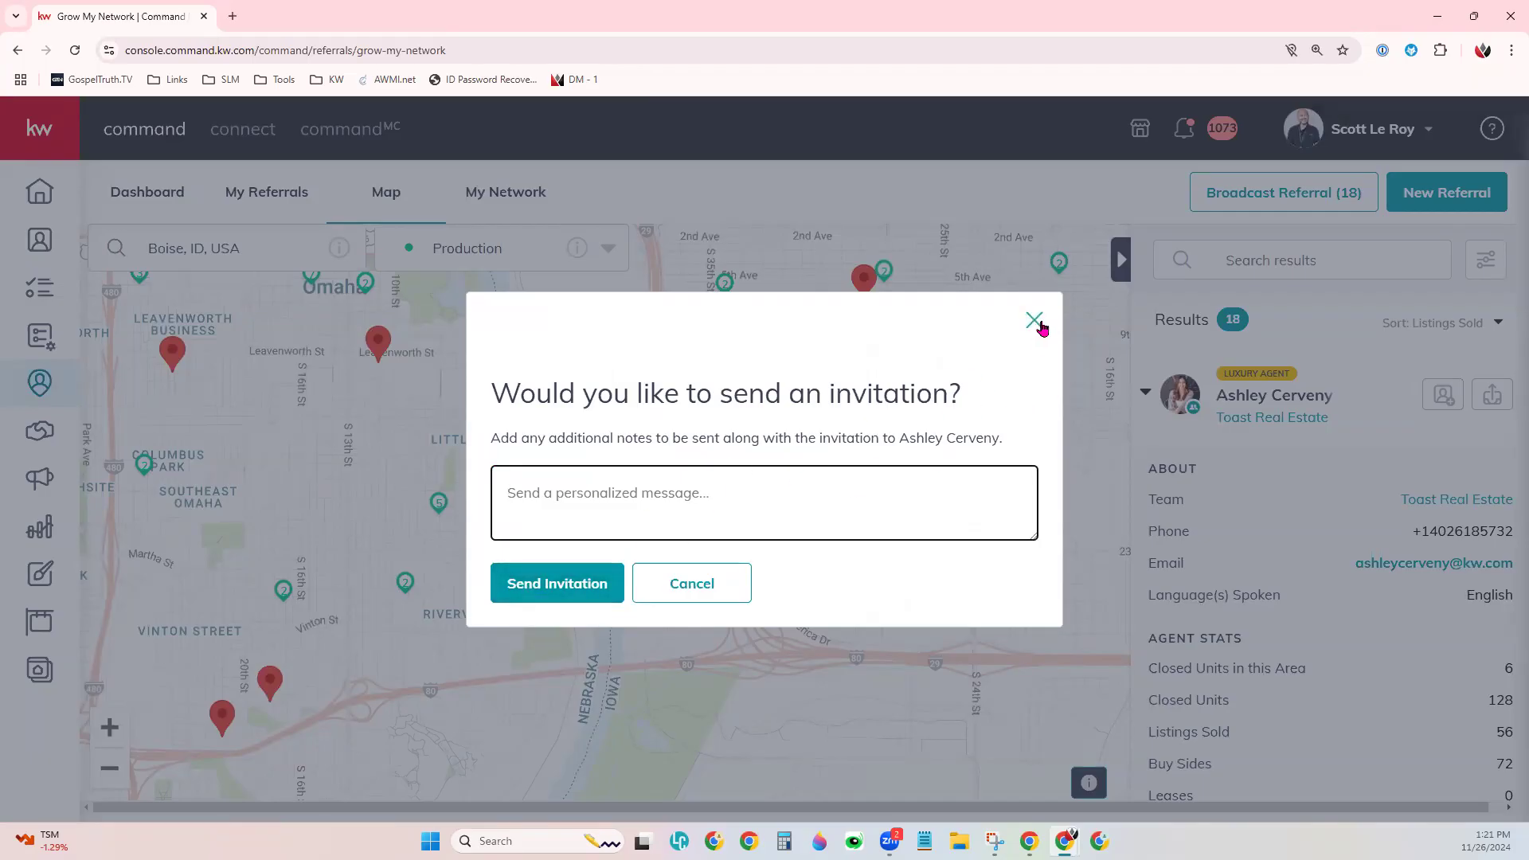
left_click(1040, 324)
left_click(1038, 323)
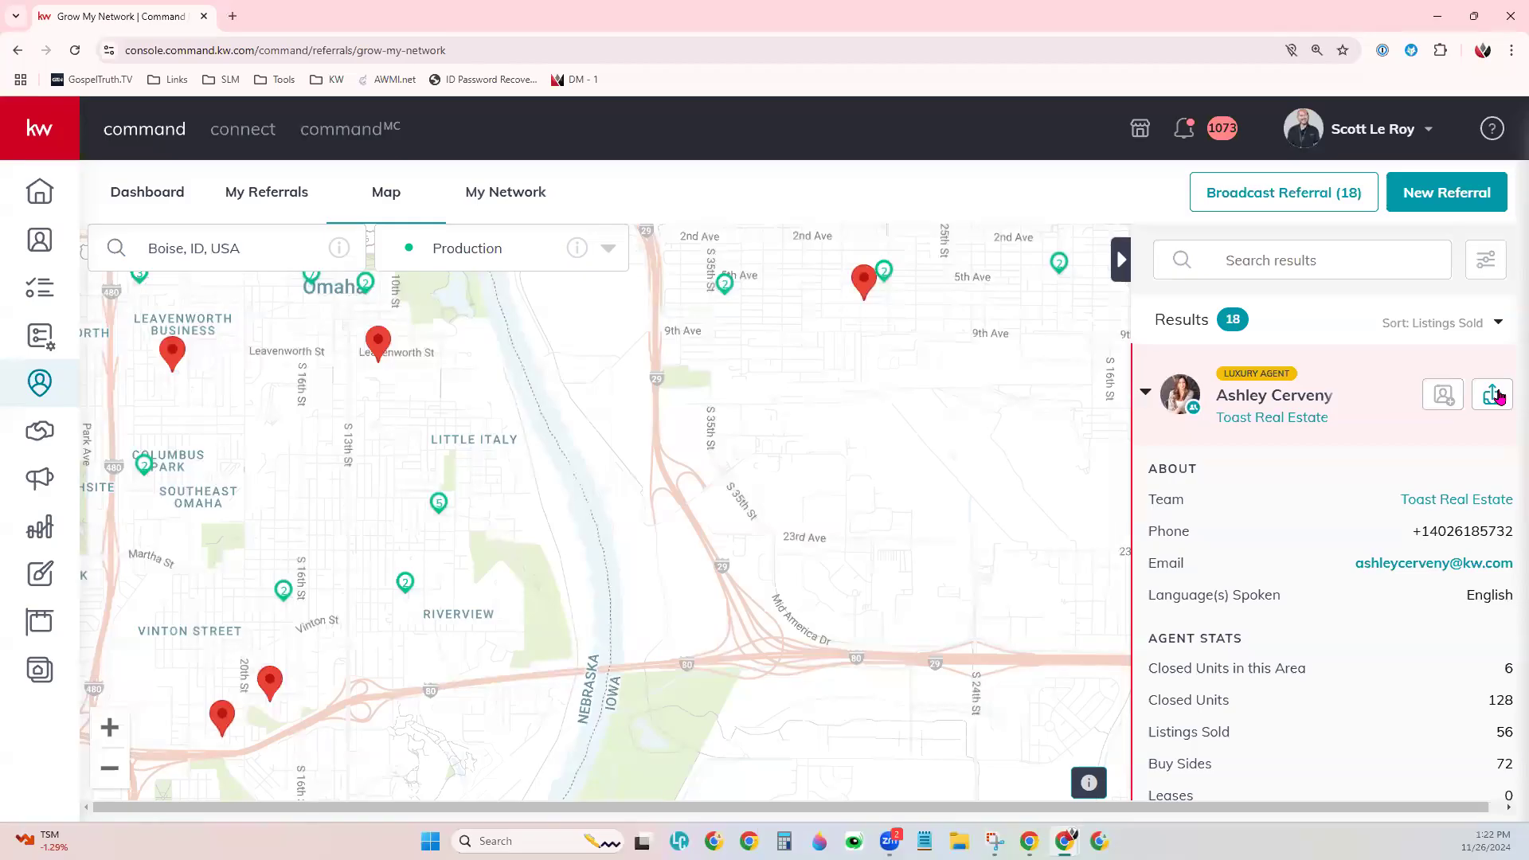
left_click(1146, 393)
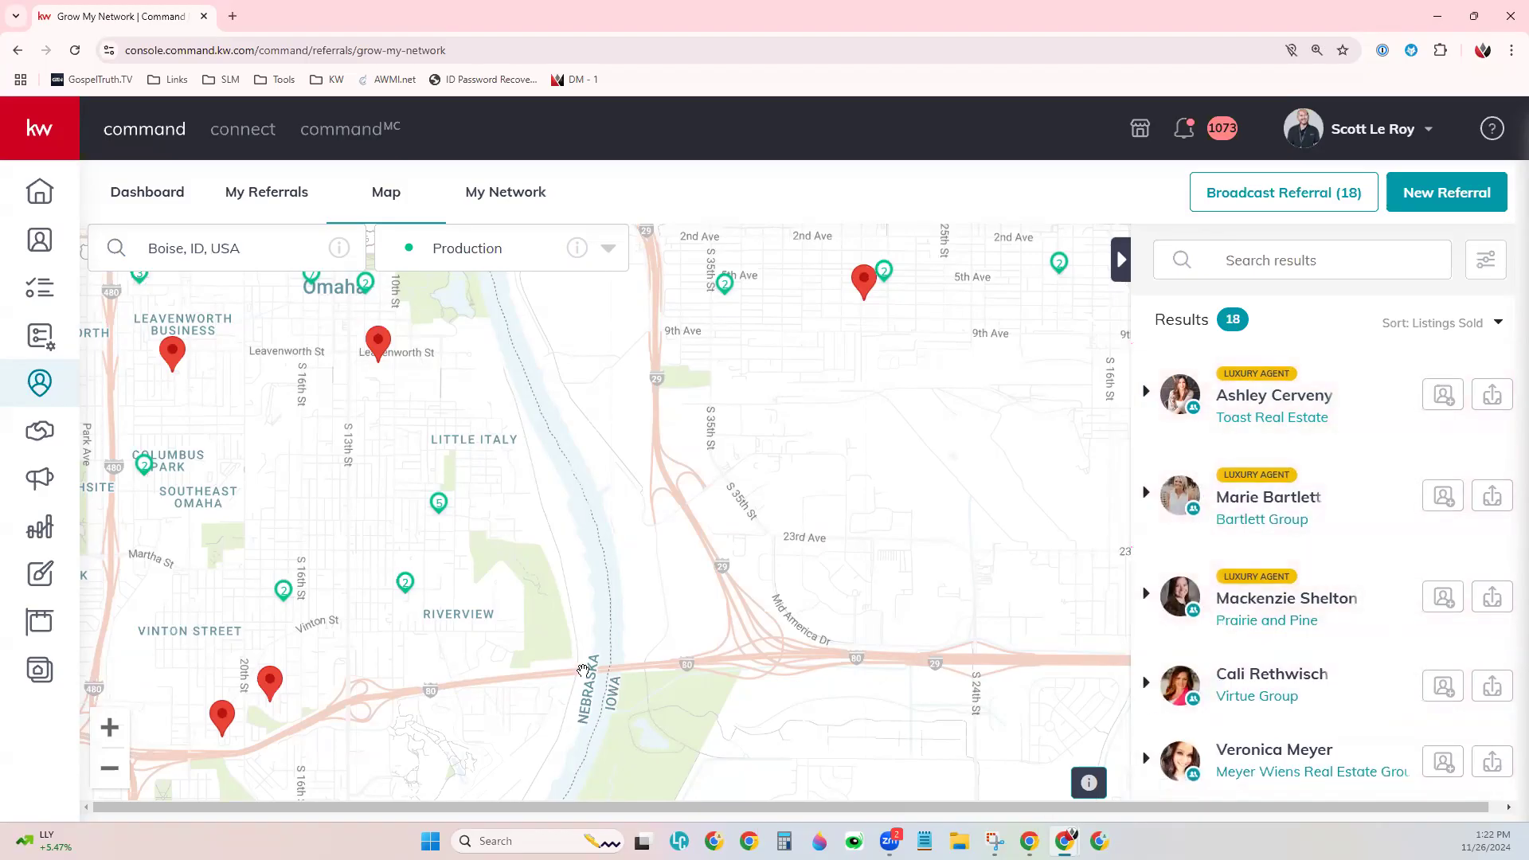
- Pan the map and replace the Boise, ID, USA search with an agent's name
left_click_drag(875, 464, 815, 449)
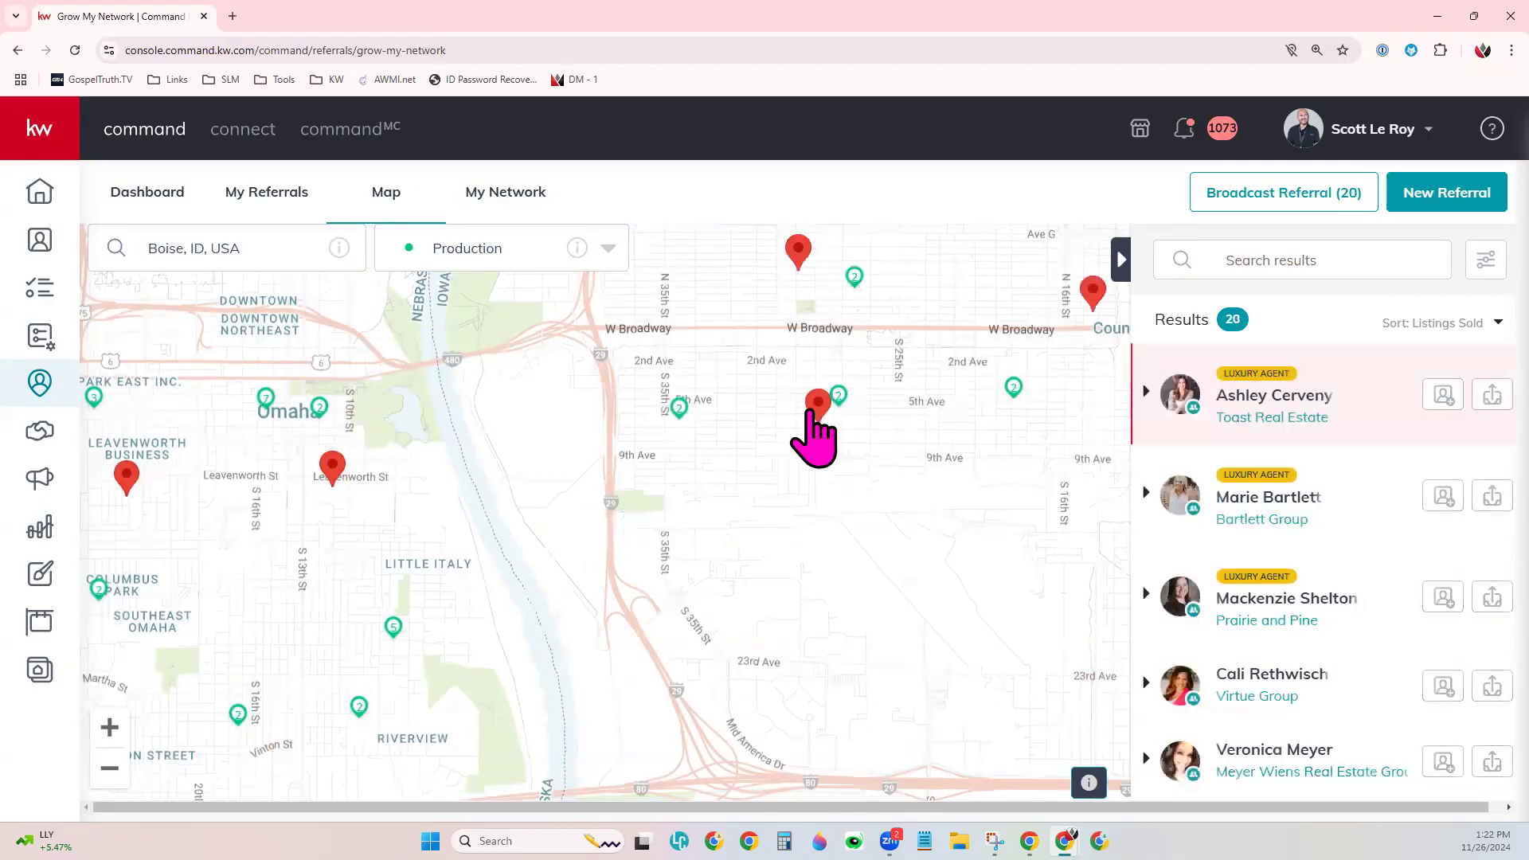
left_click(253, 259)
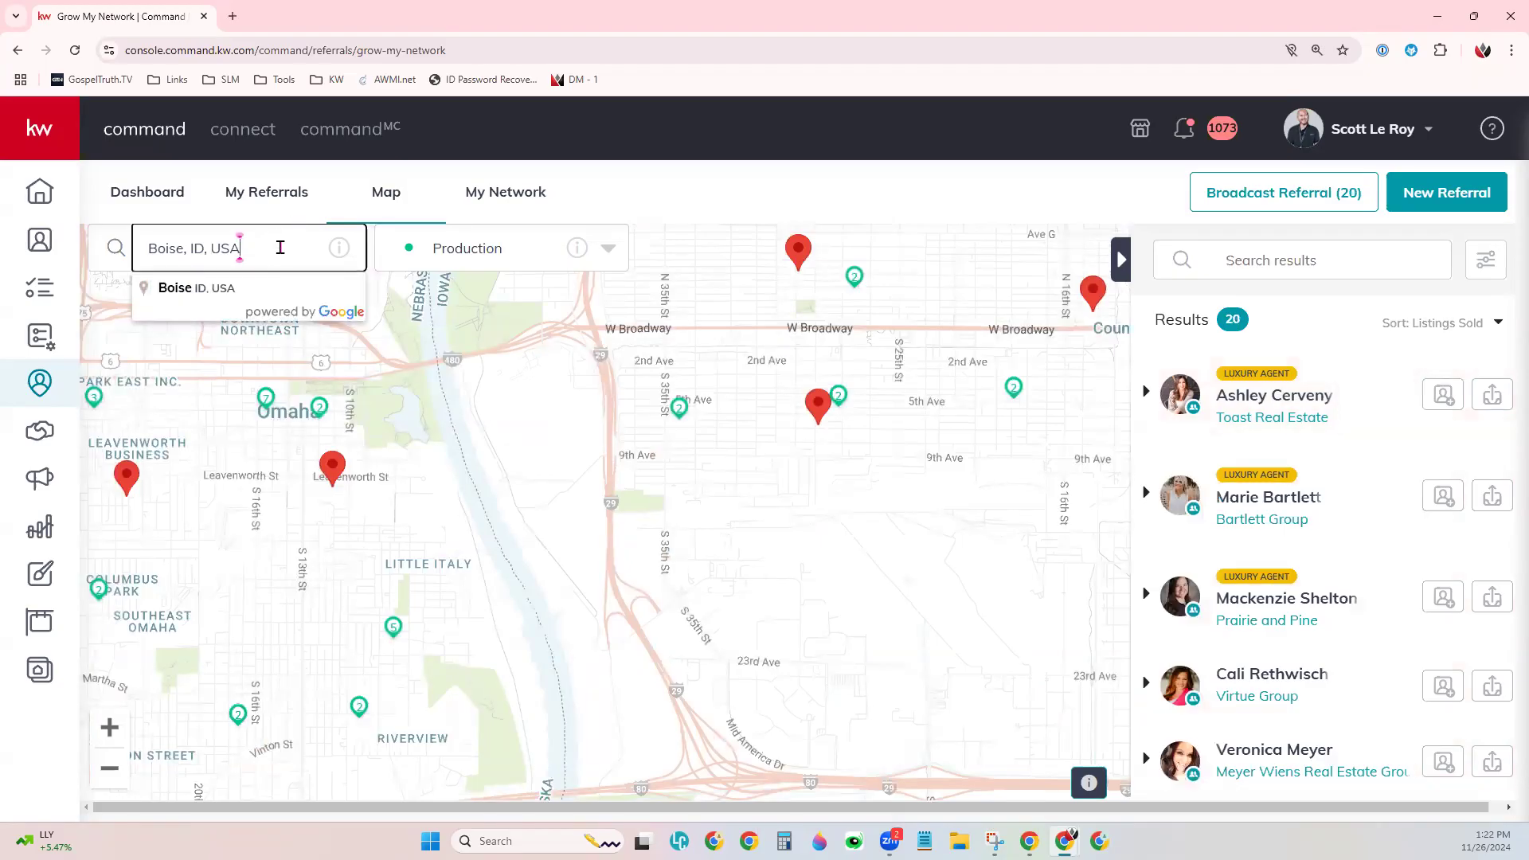
left_click(447, 259)
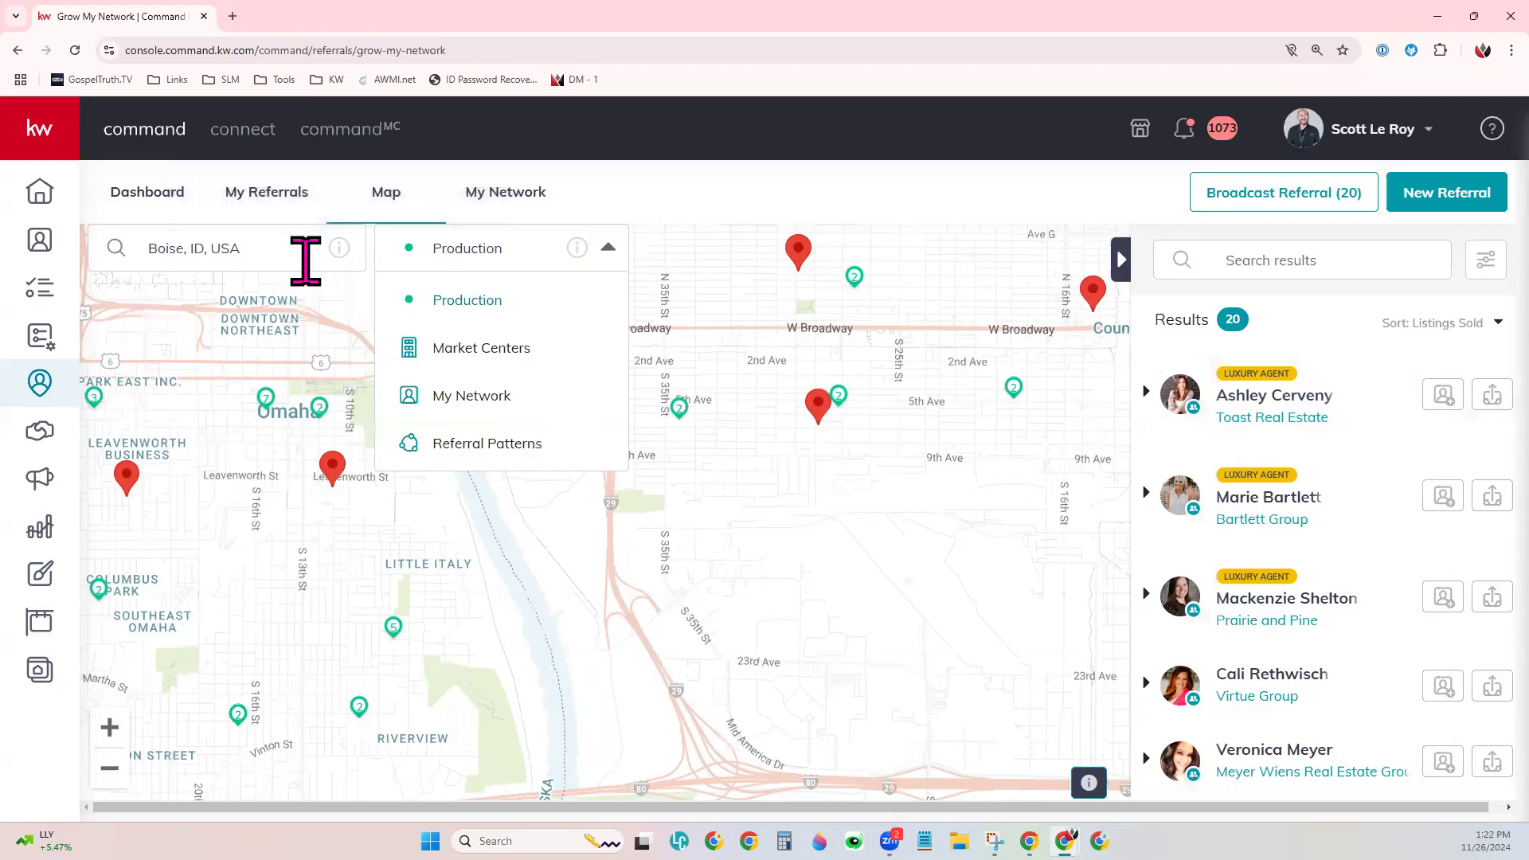
left_click(289, 259)
left_click_drag(244, 249, 148, 249)
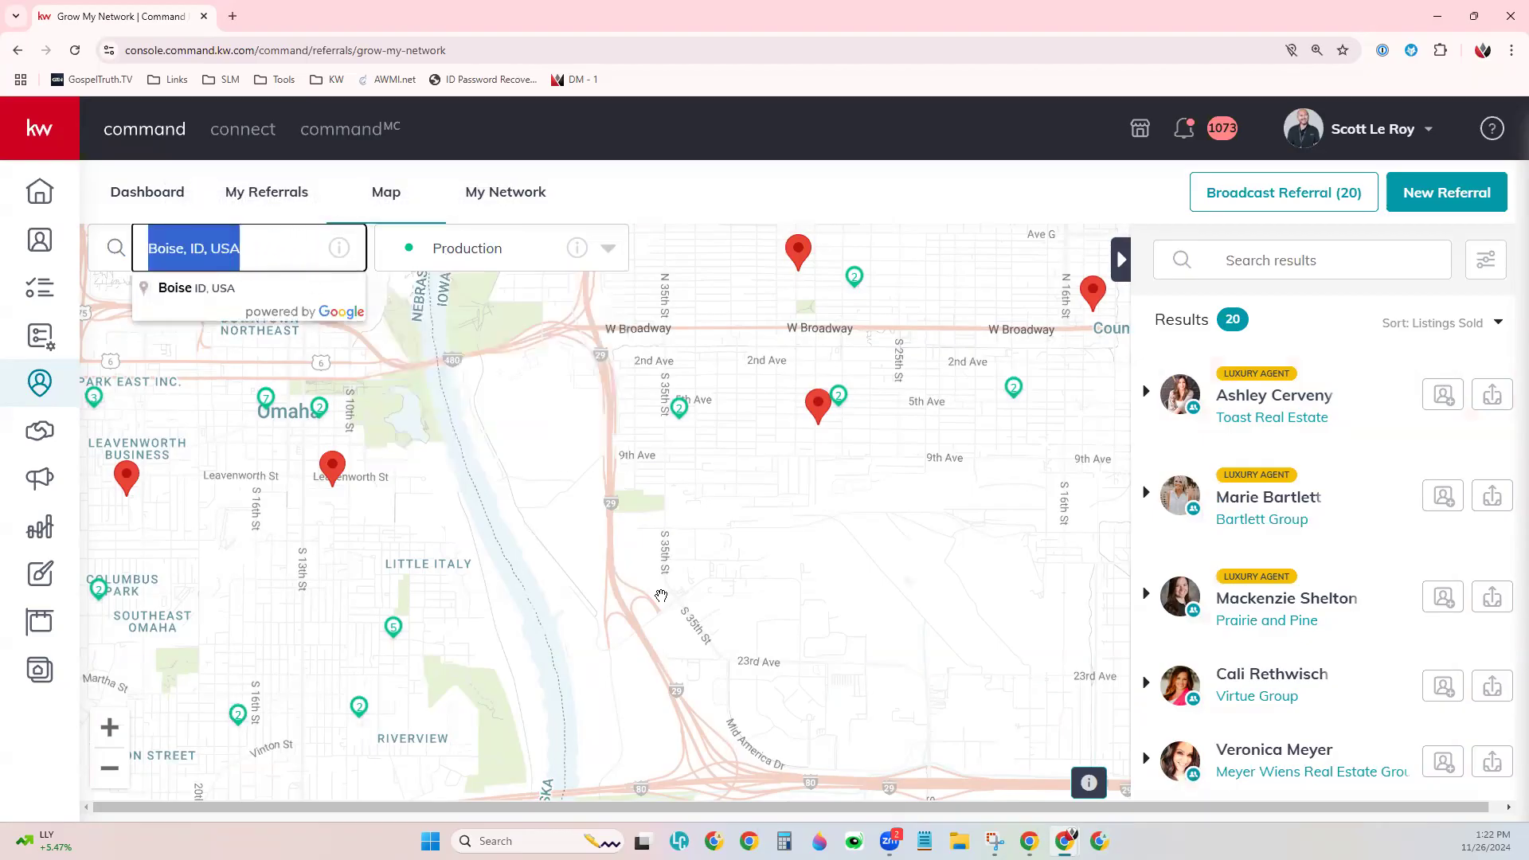
key("BackSpace")
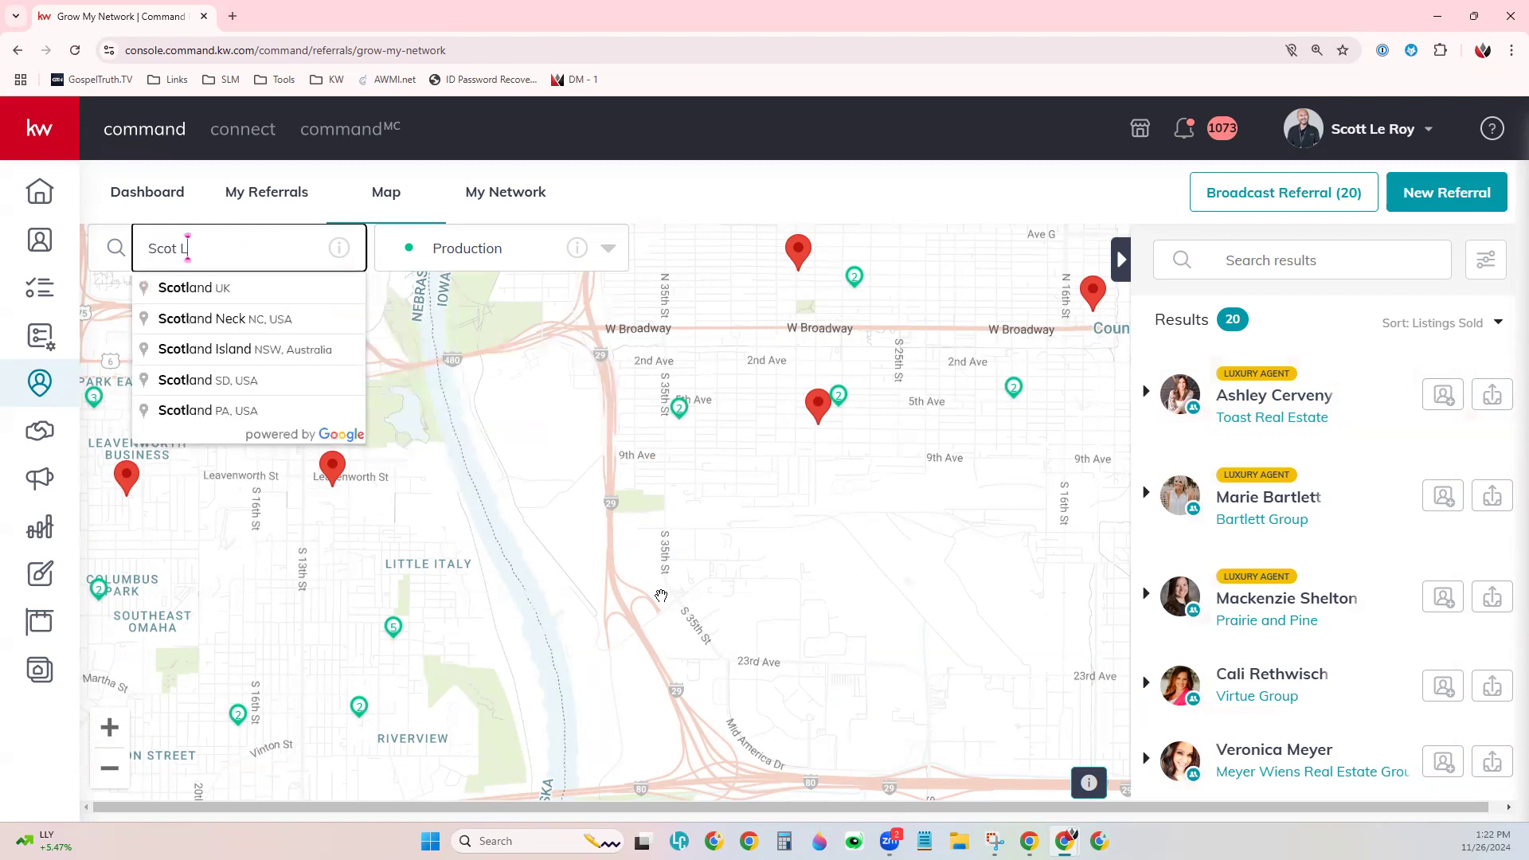
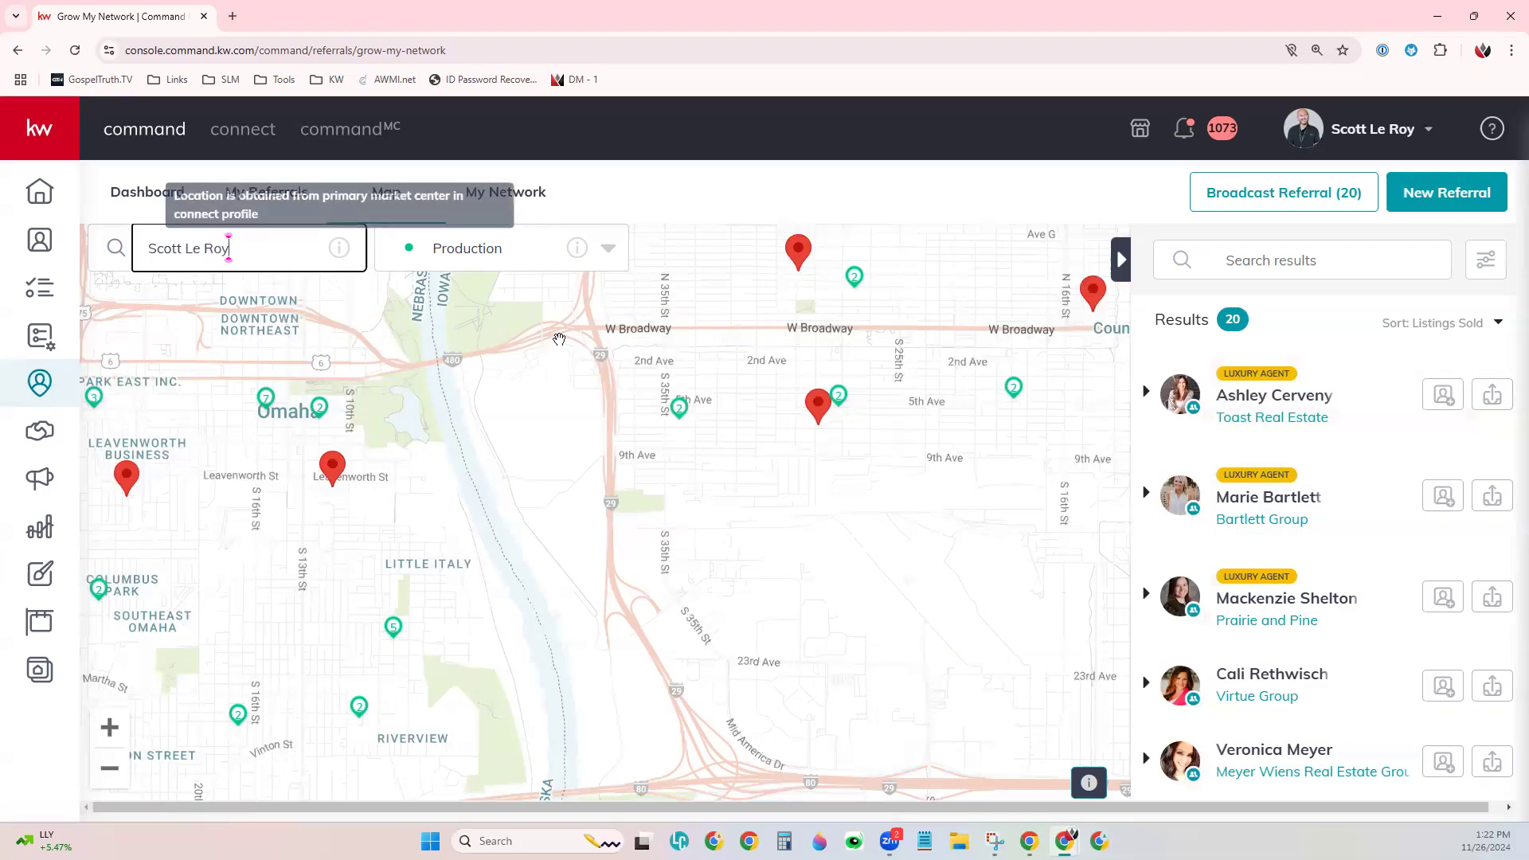
scroll(380, 320, "up", 3)
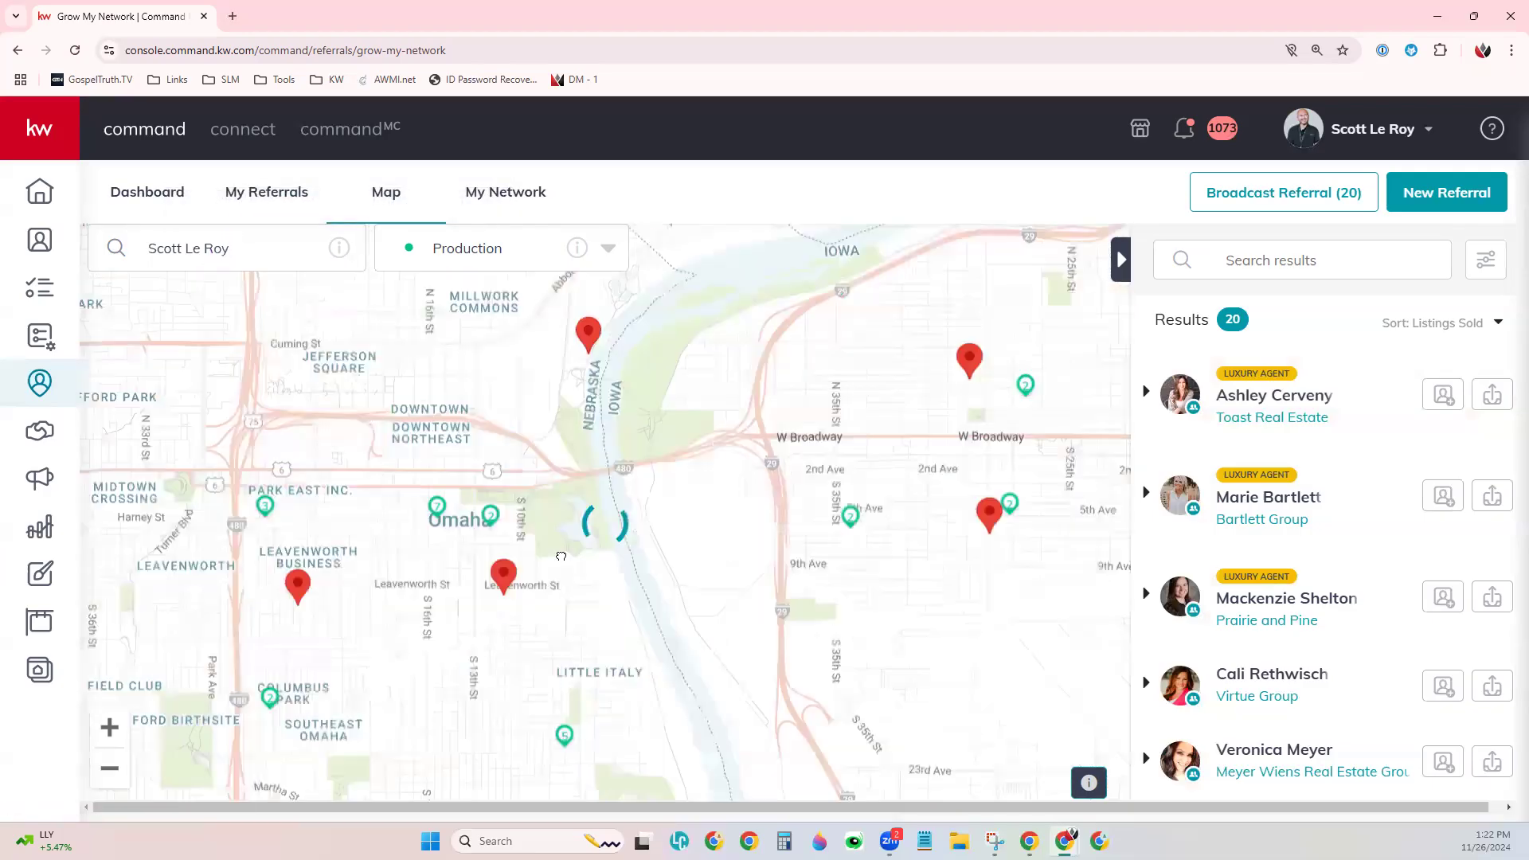
- Clear the agent name and the partial 'Sc' text, leaving the map search empty
left_click(412, 252)
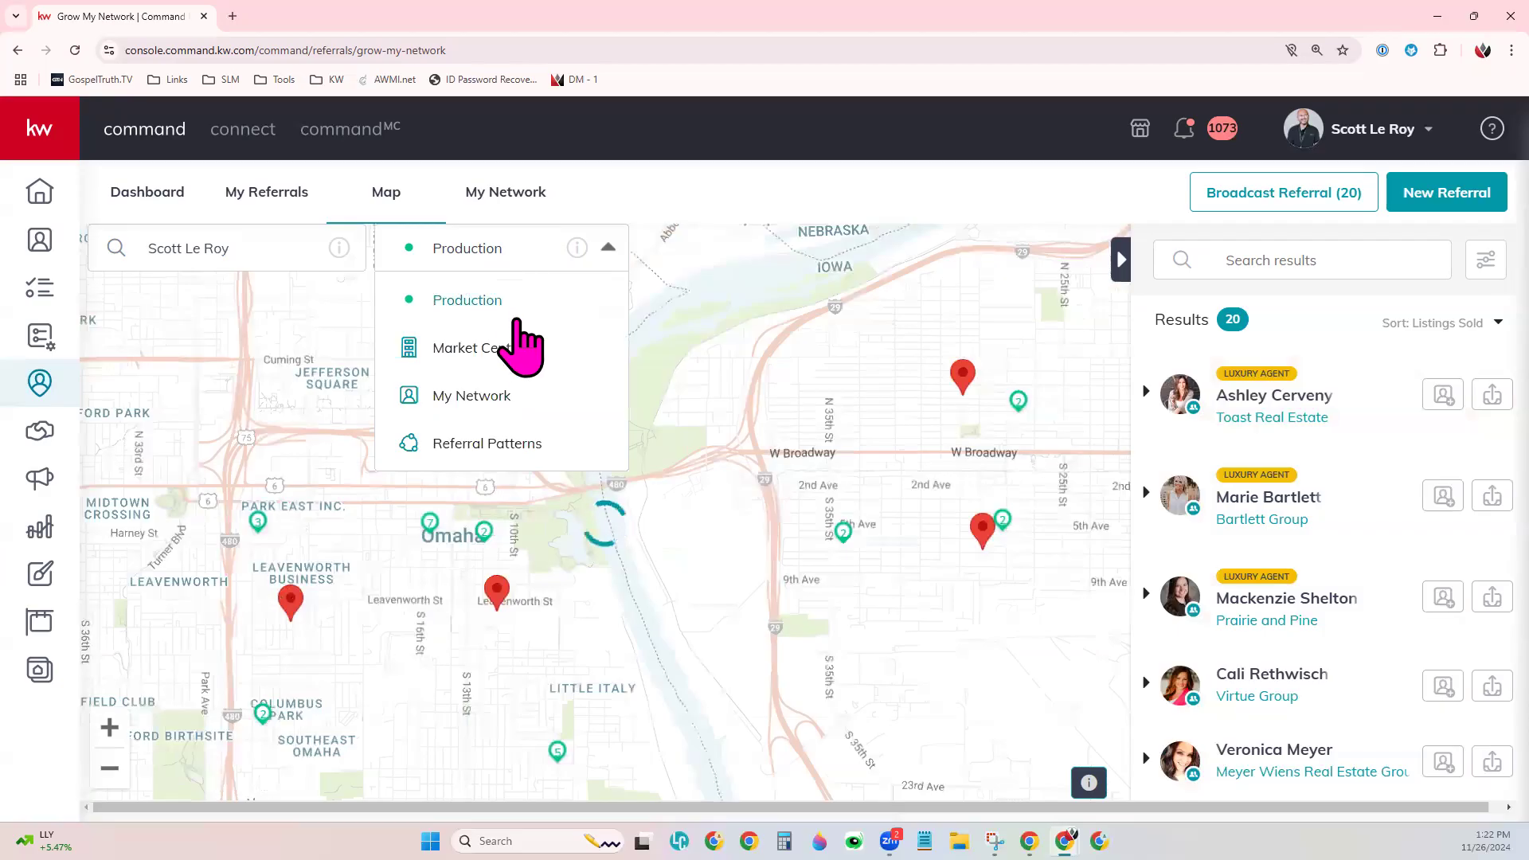
left_click(273, 248)
left_click_drag(273, 248, 149, 249)
key("BackSpace")
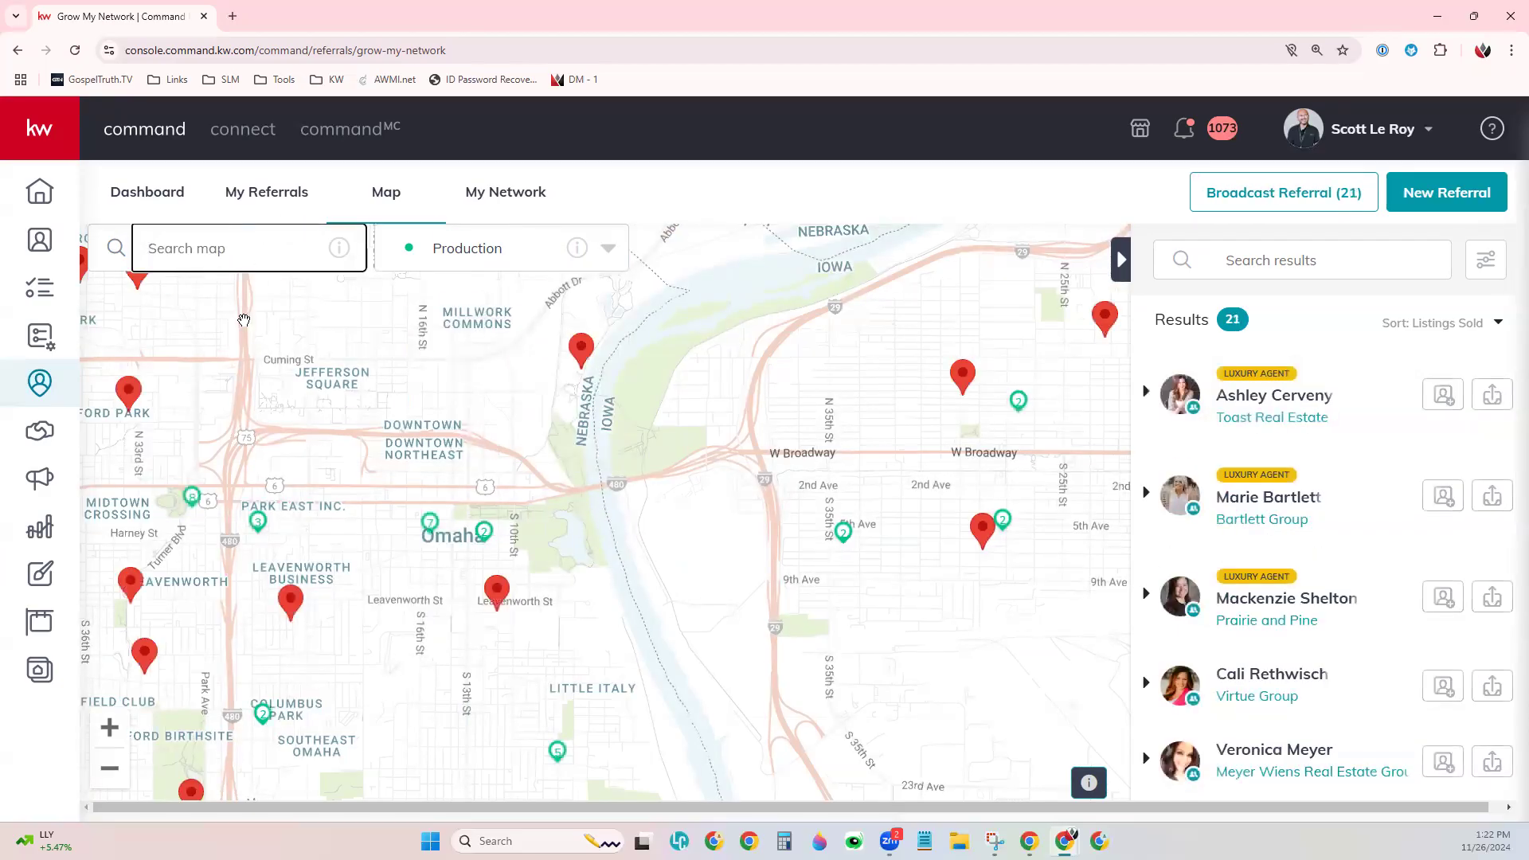
left_click(603, 249)
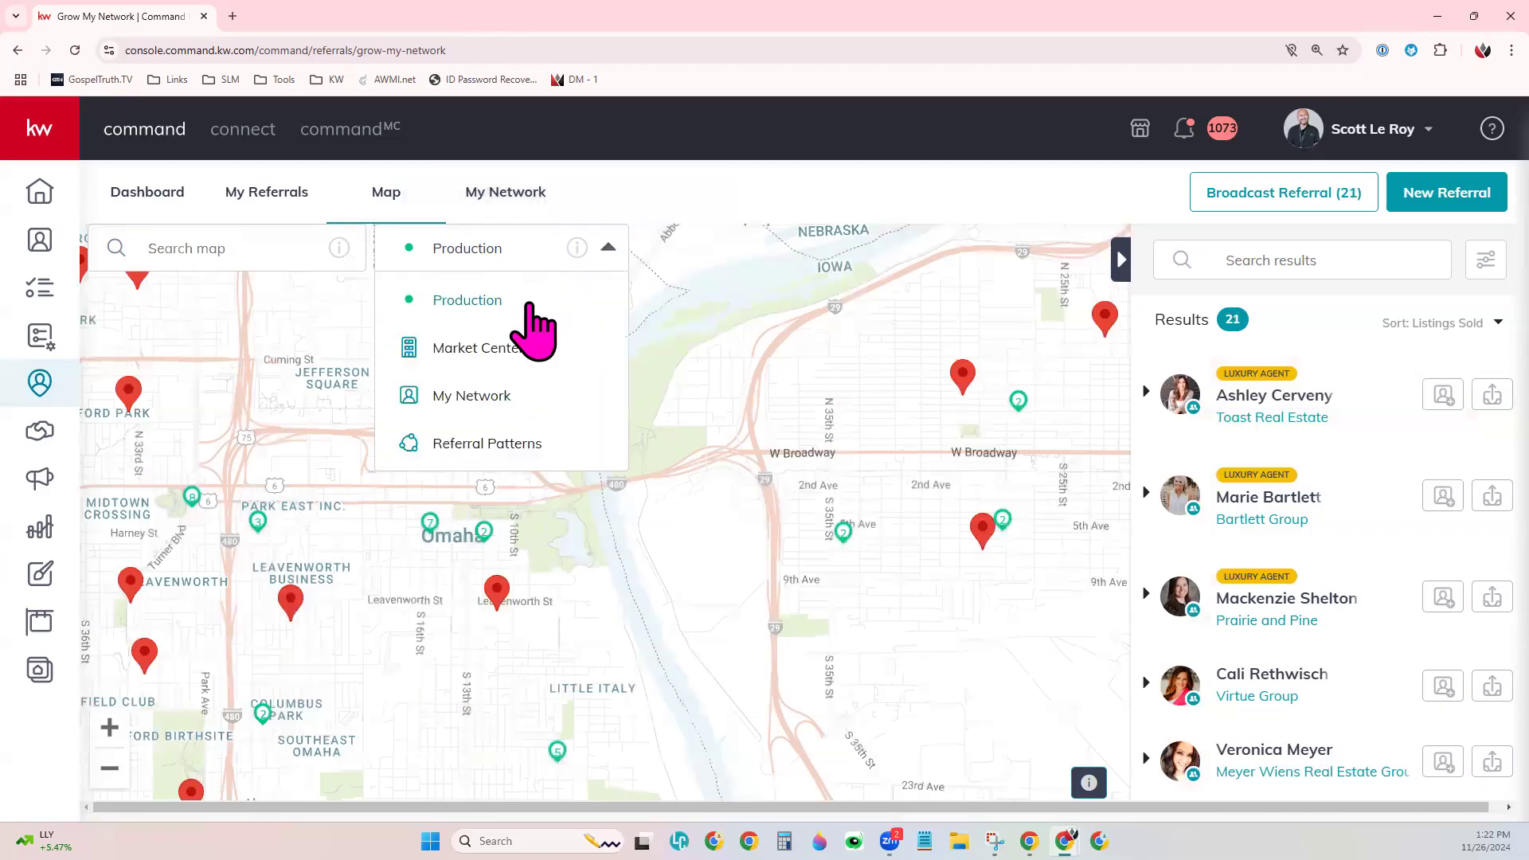
left_click(247, 242)
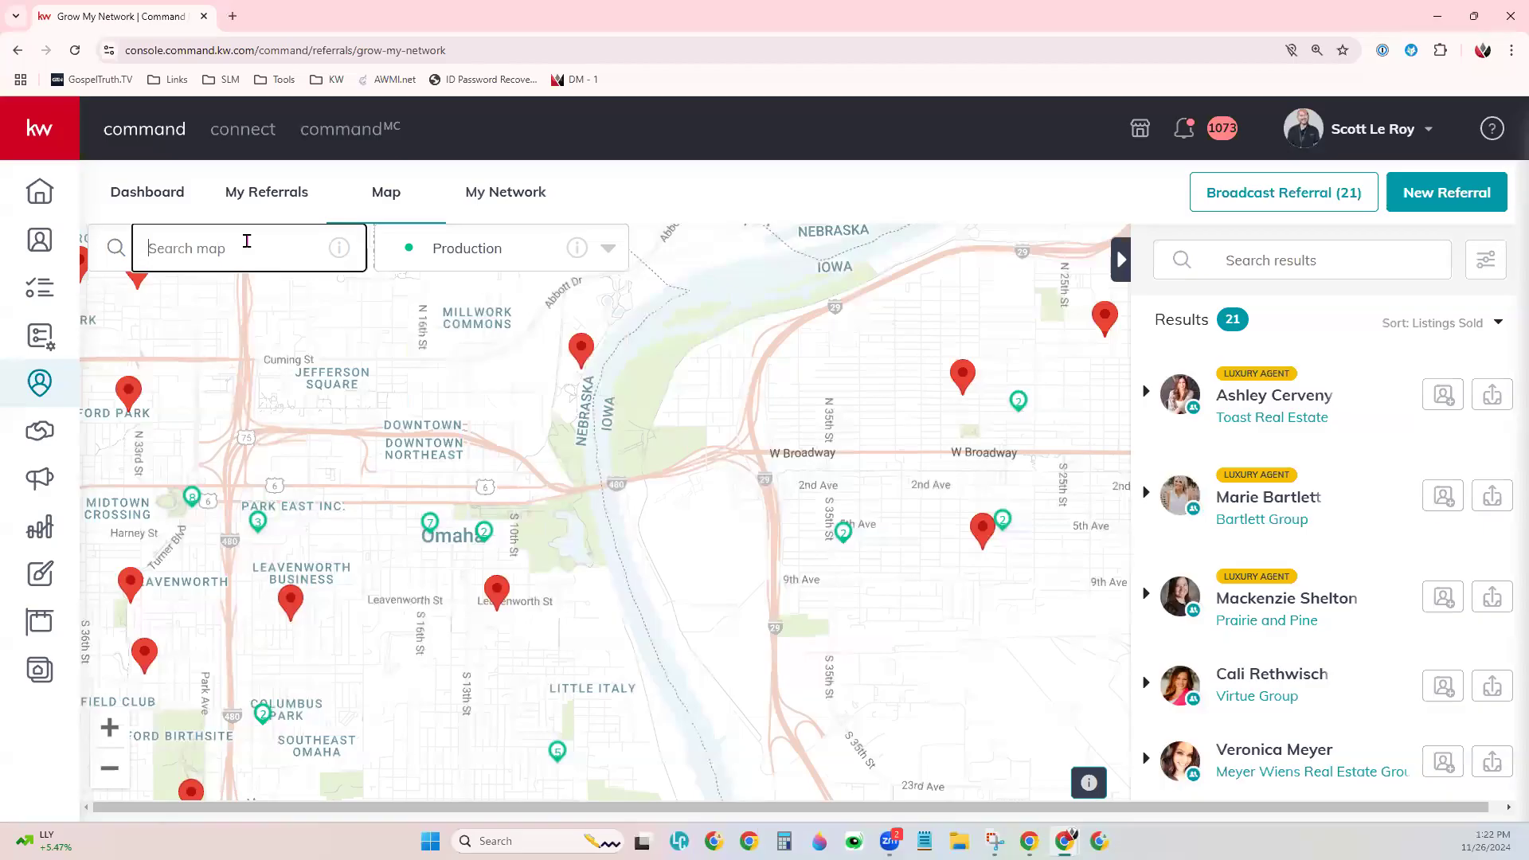
type("Sc")
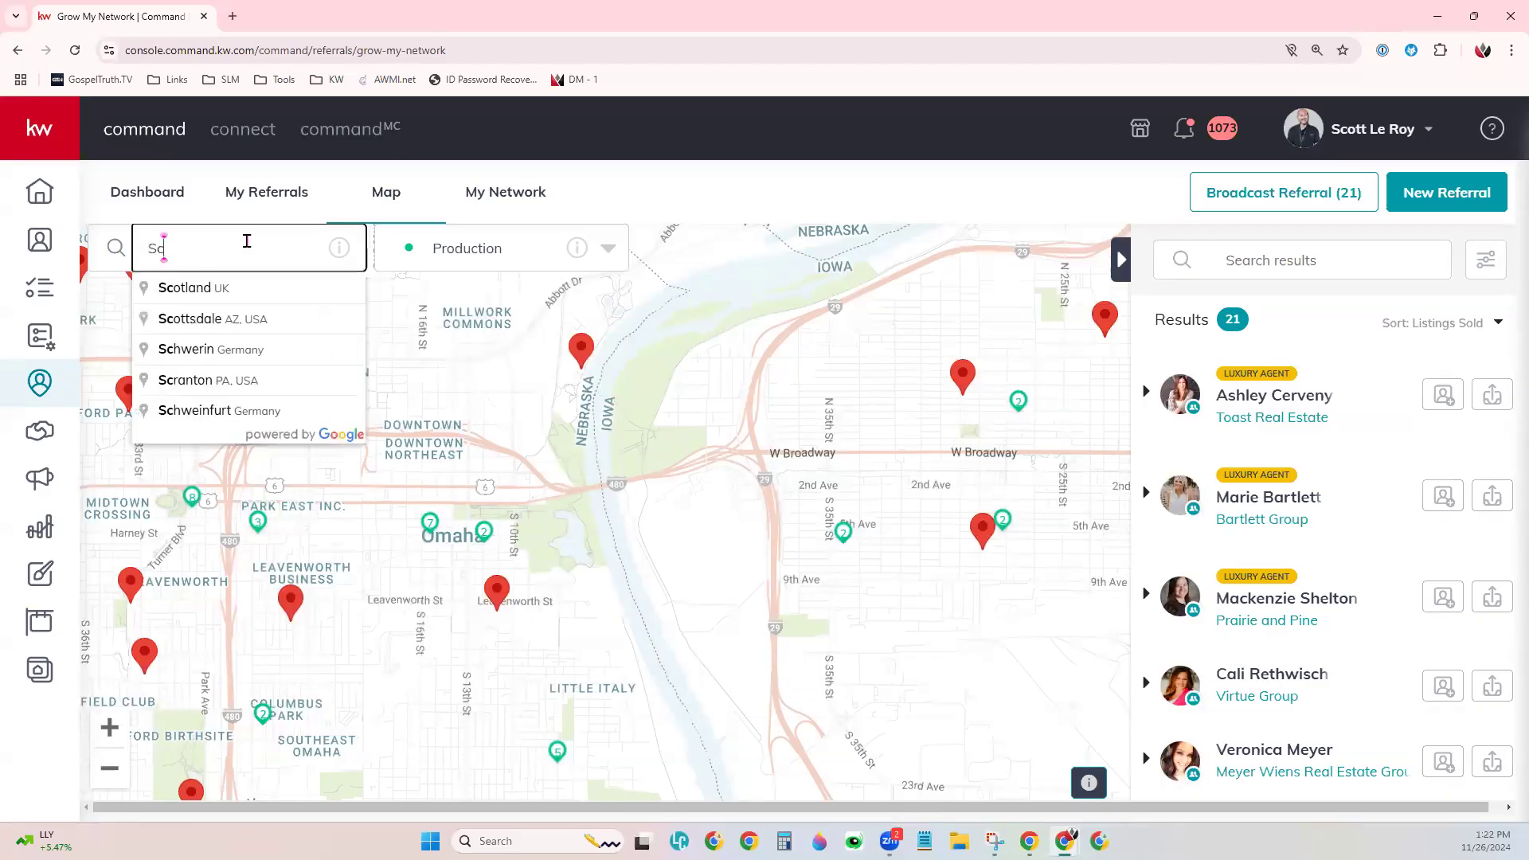
key("BackSpace")
key("BackSpace")
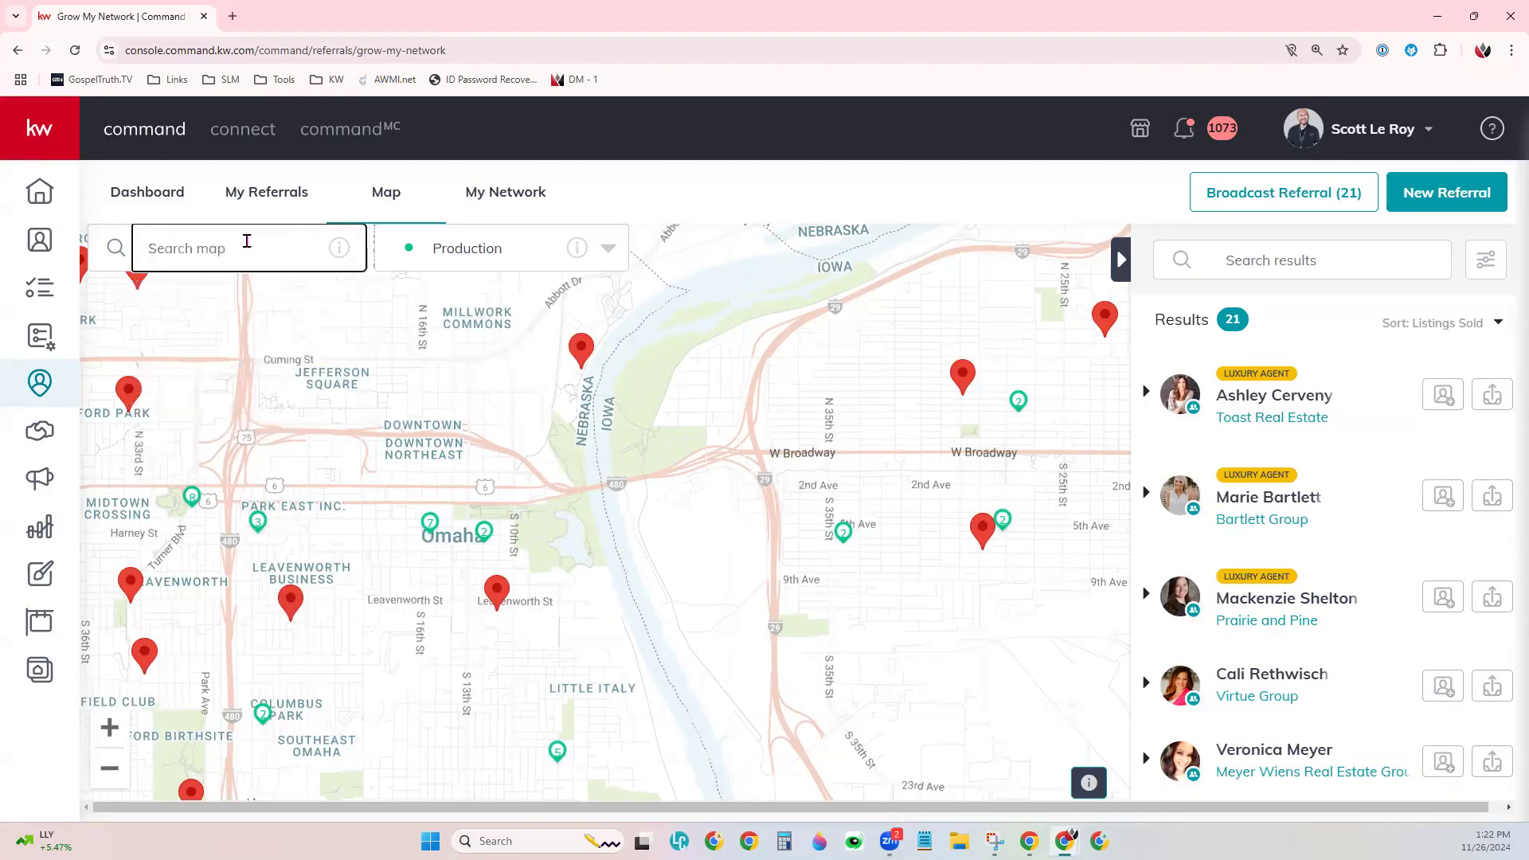
scroll(466, 319, "up", 2)
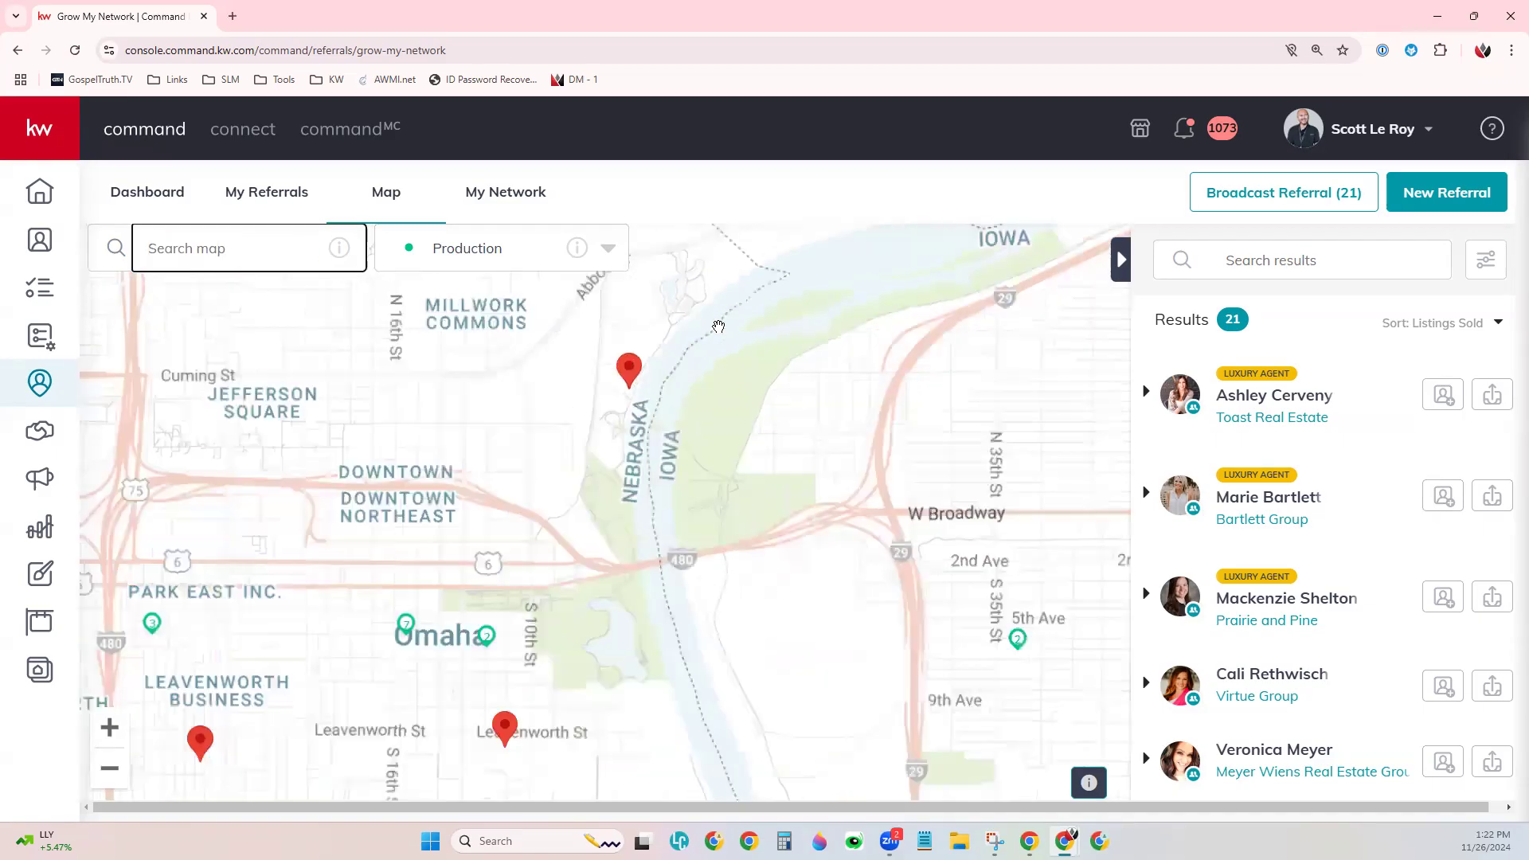
scroll(470, 318, "down", 2)
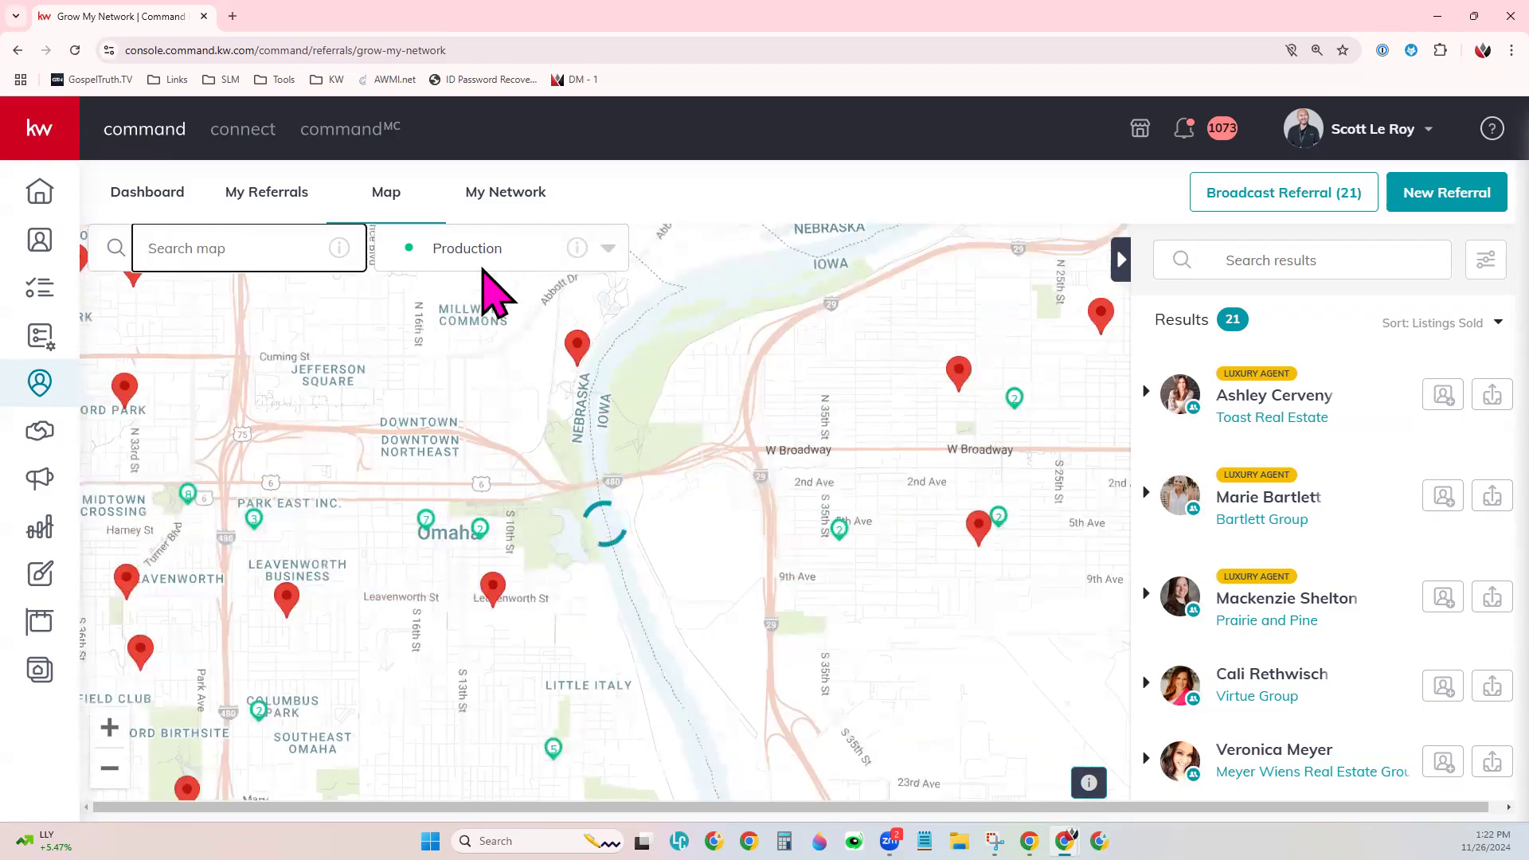
- Switch the map layer to Market Centers and open the search-type options
left_click(553, 253)
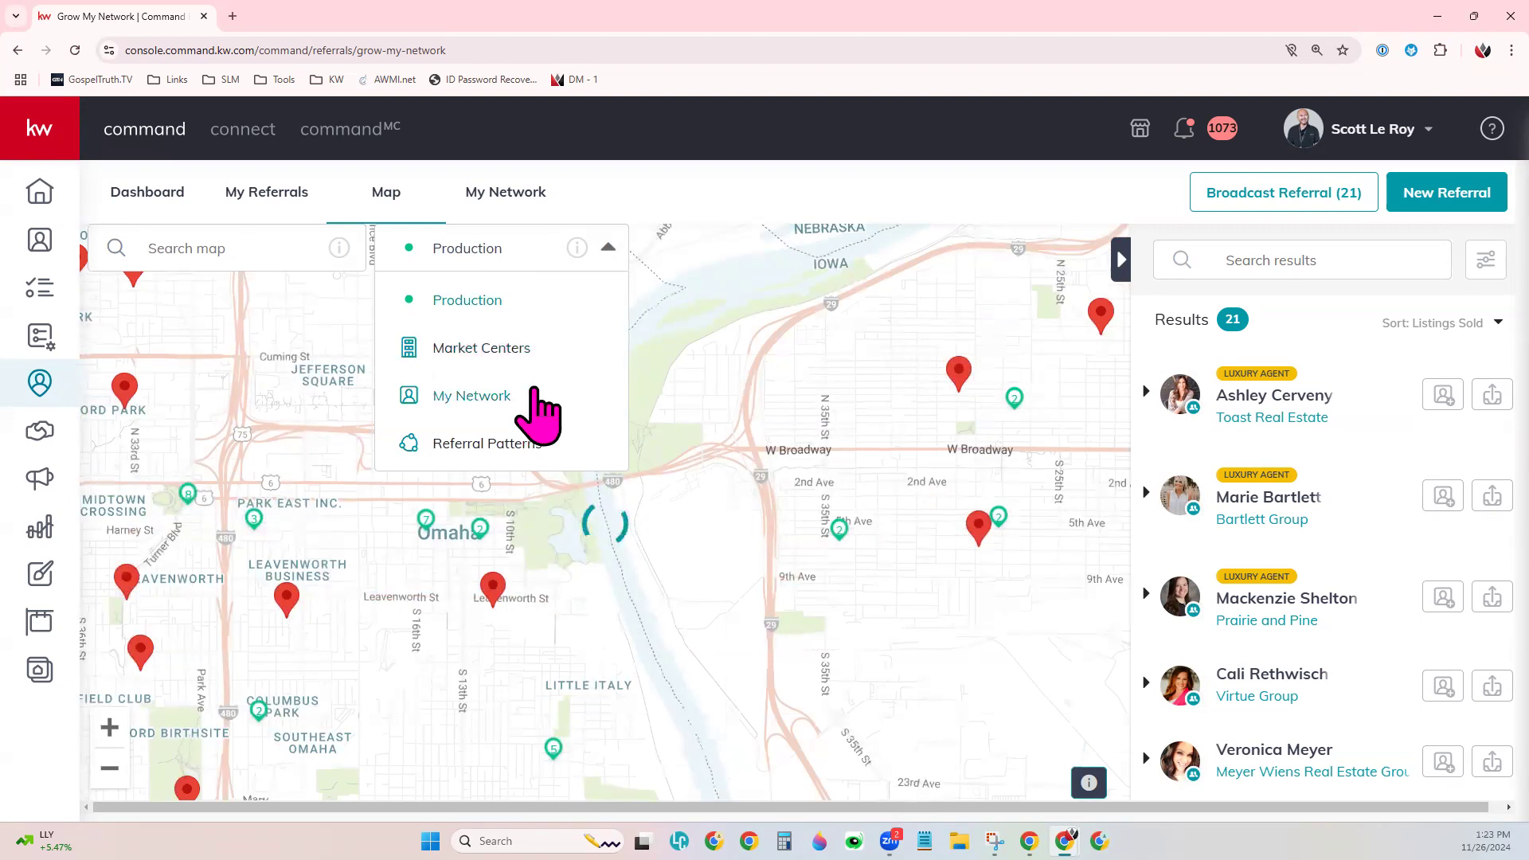
left_click(522, 351)
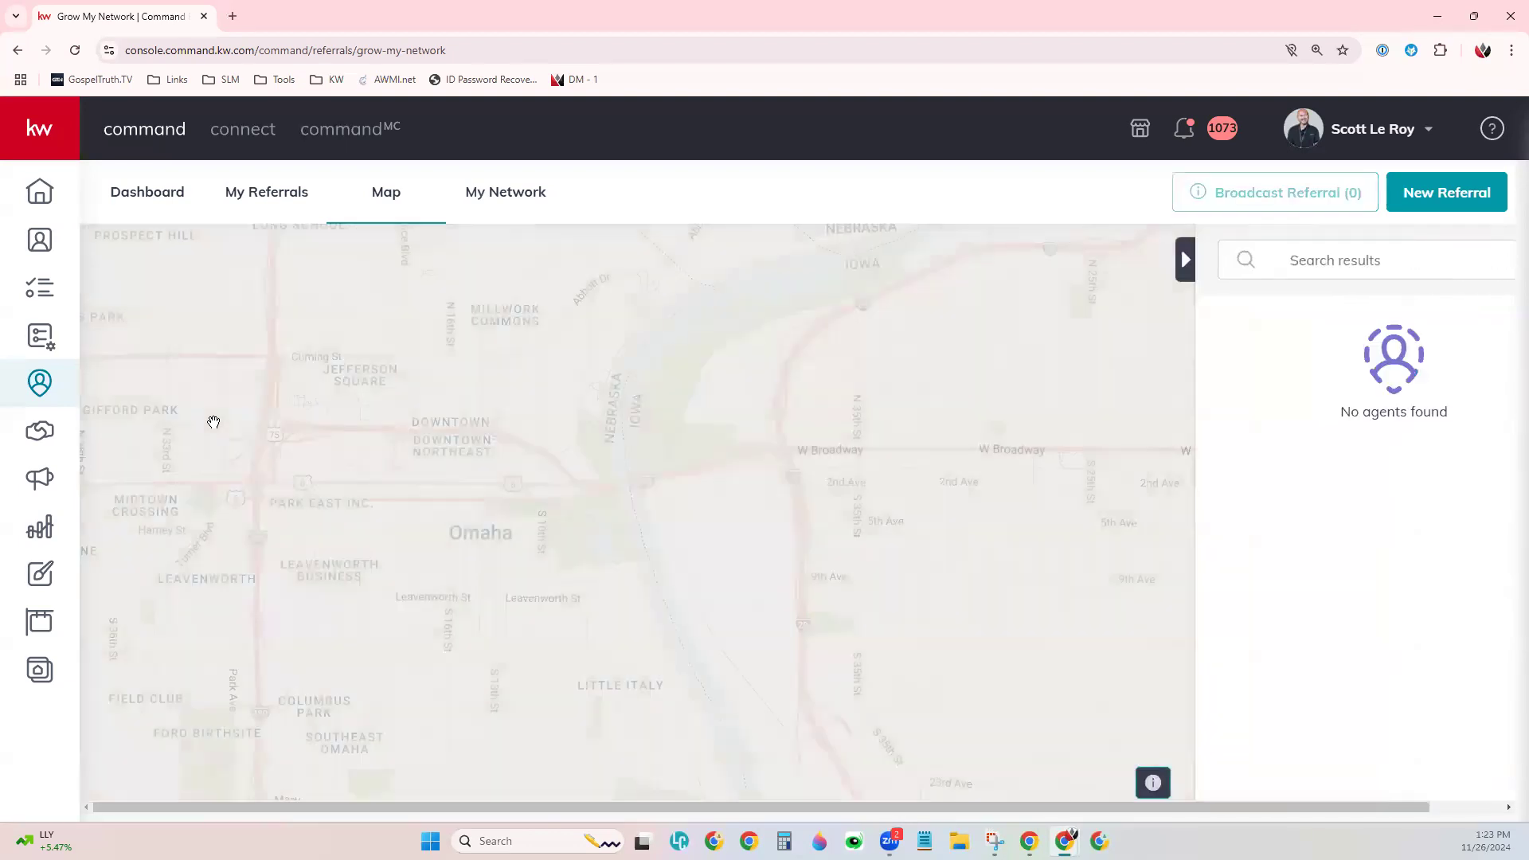
left_click(430, 256)
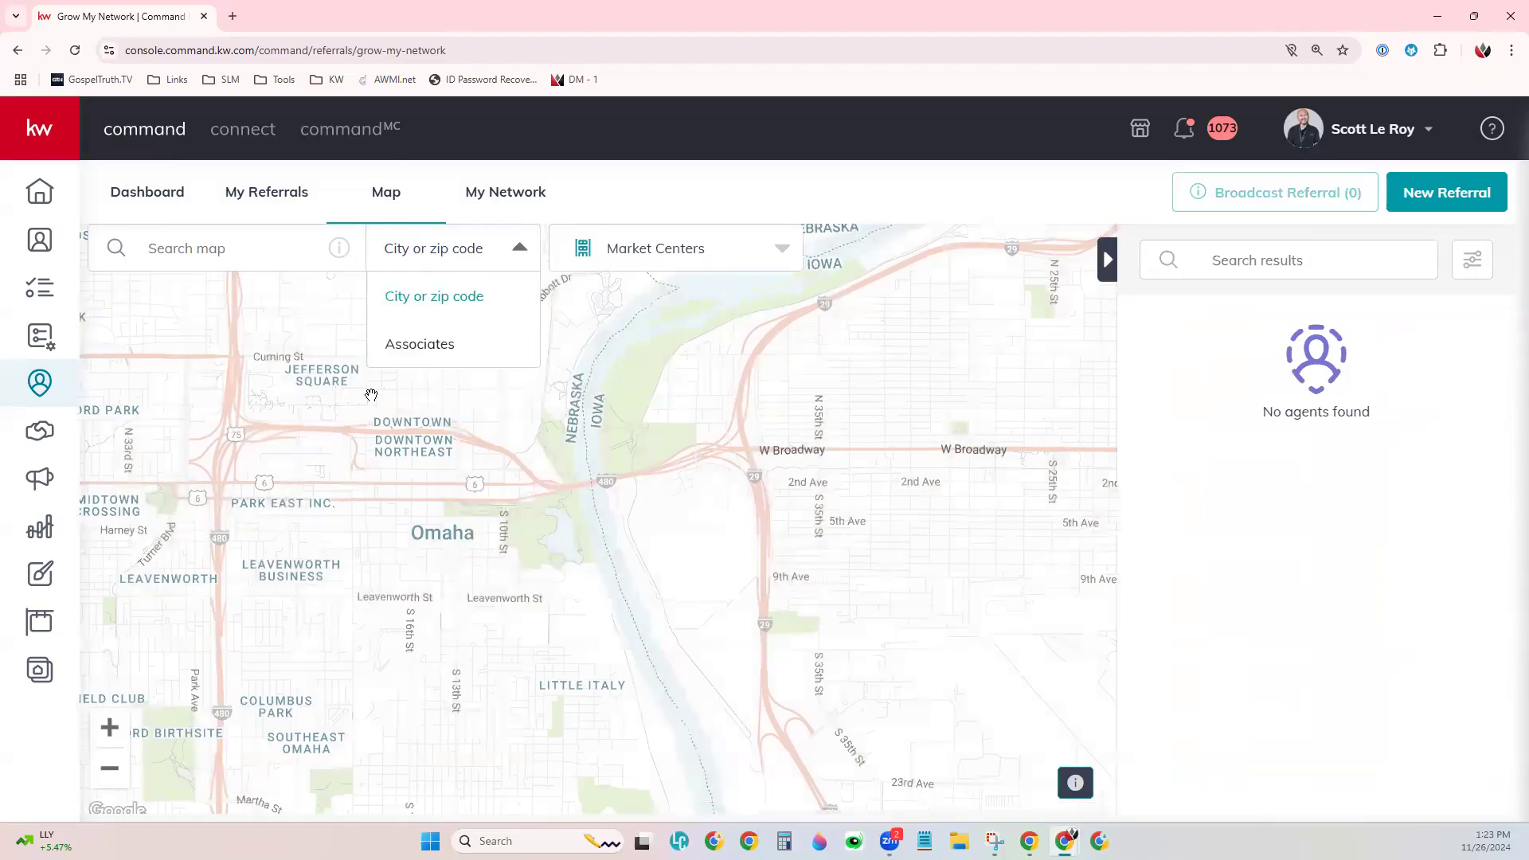
left_click(716, 259)
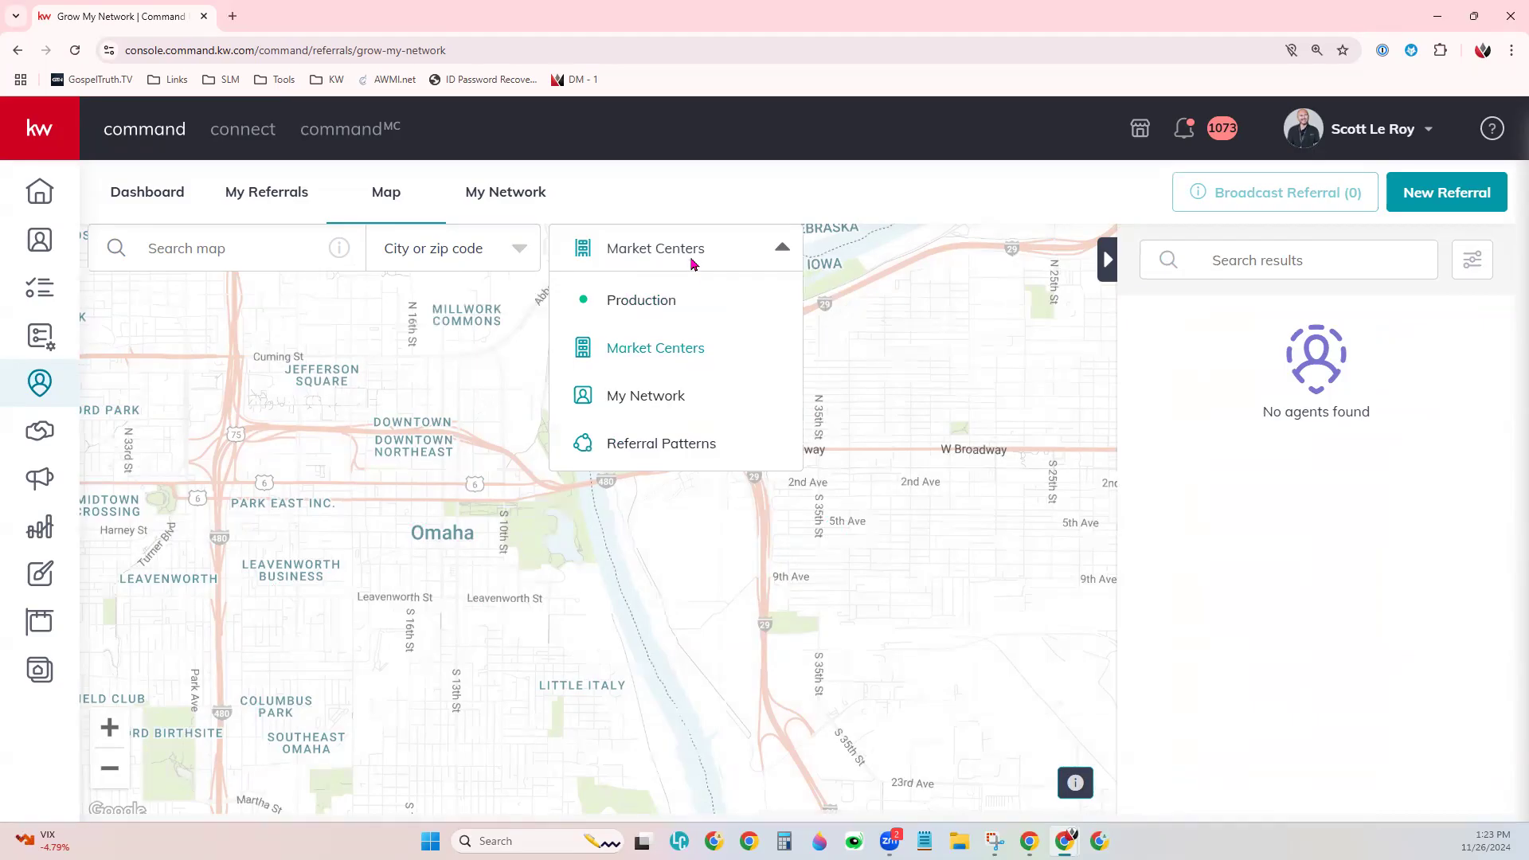
left_click(660, 255)
left_click(662, 258)
left_click(435, 251)
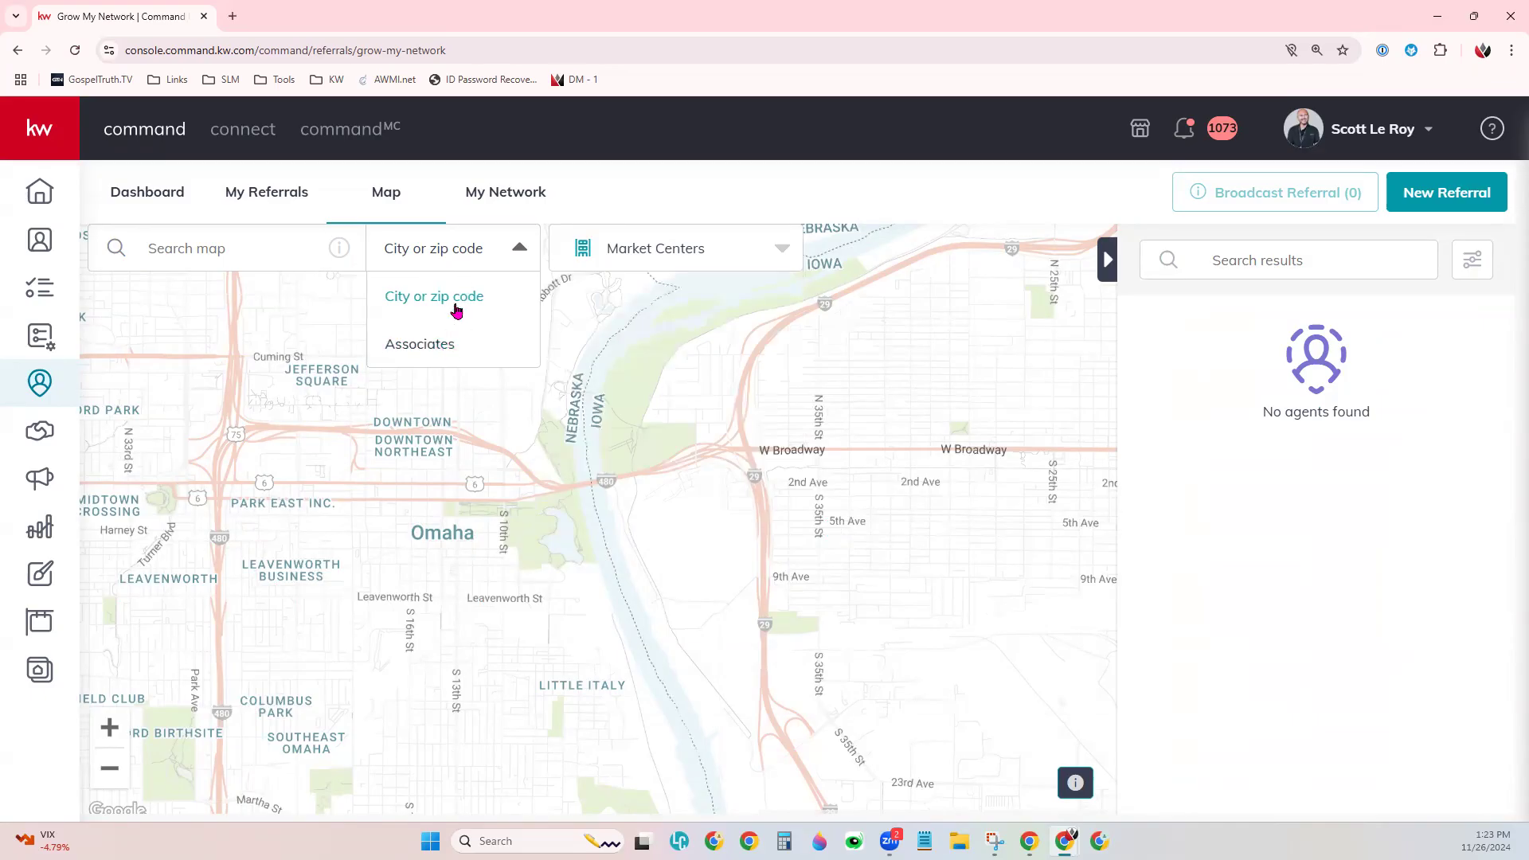
- Search Associates for an agent's name, landing on Myrtle Beach South, and briefly expand the result
left_click(415, 344)
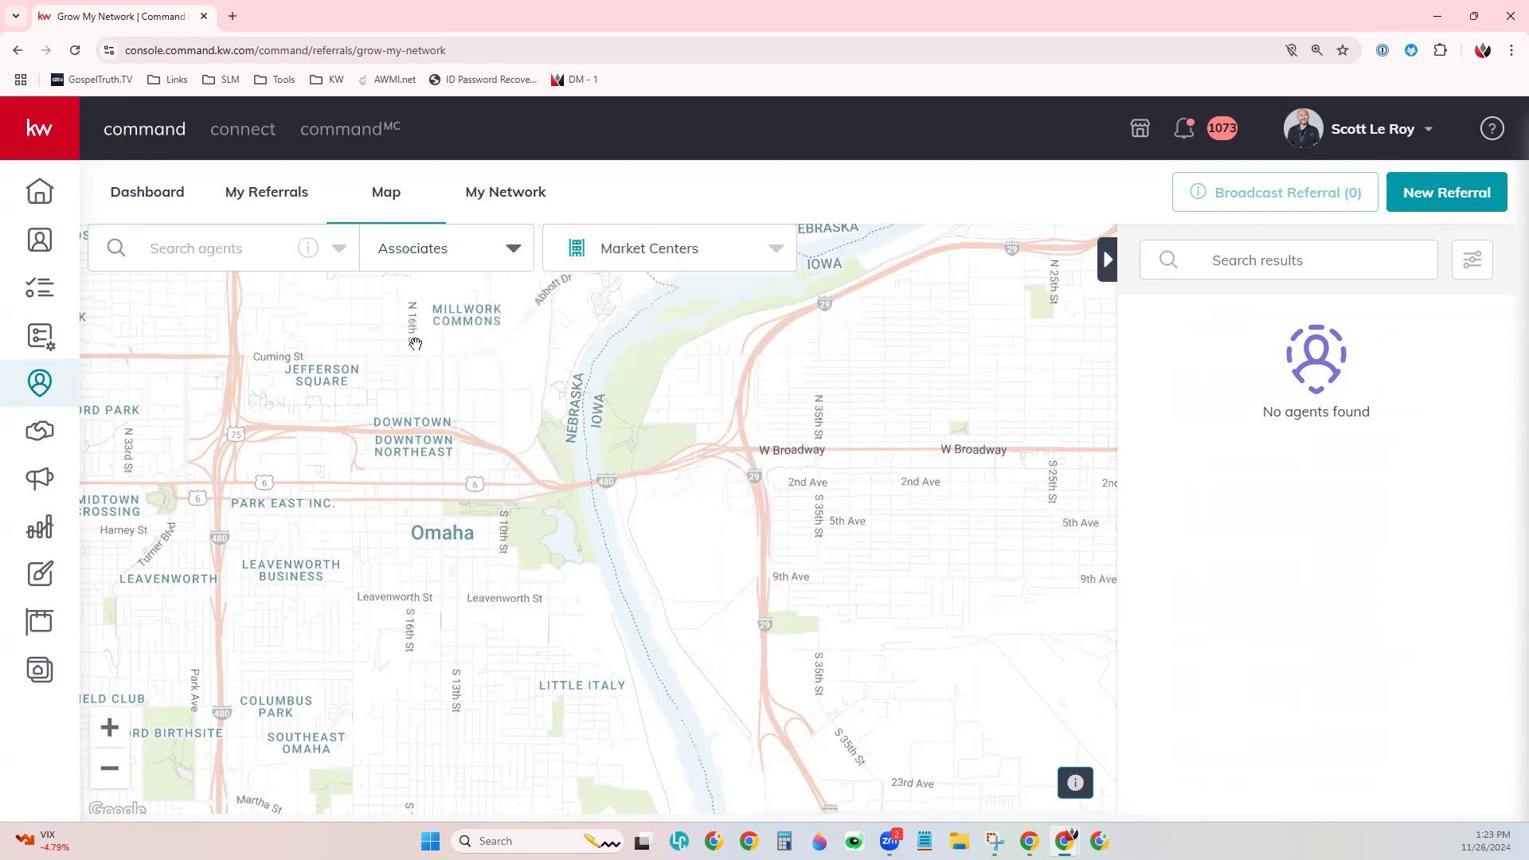
left_click(226, 251)
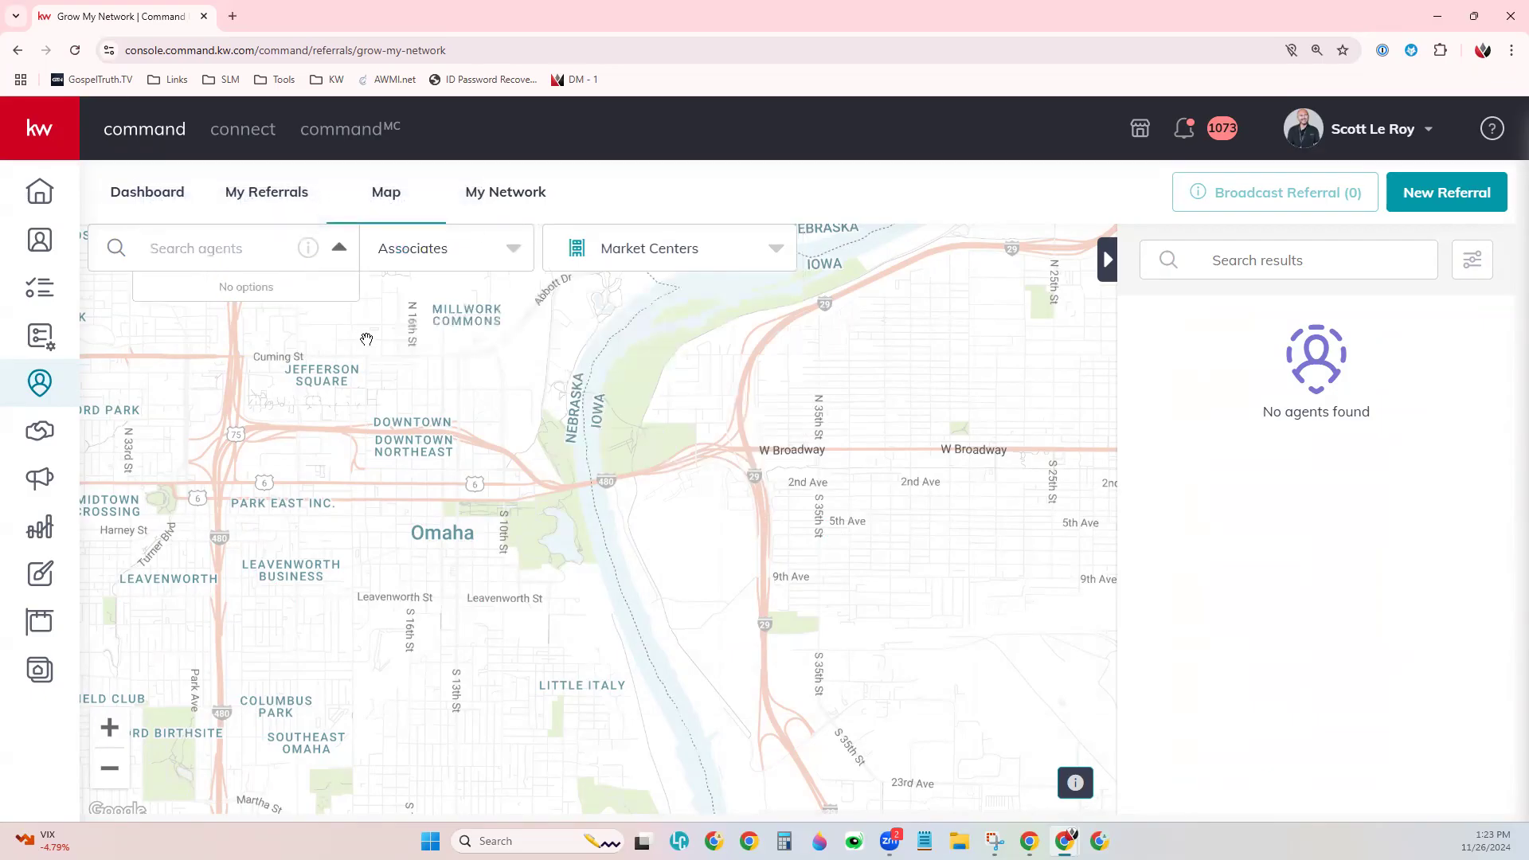
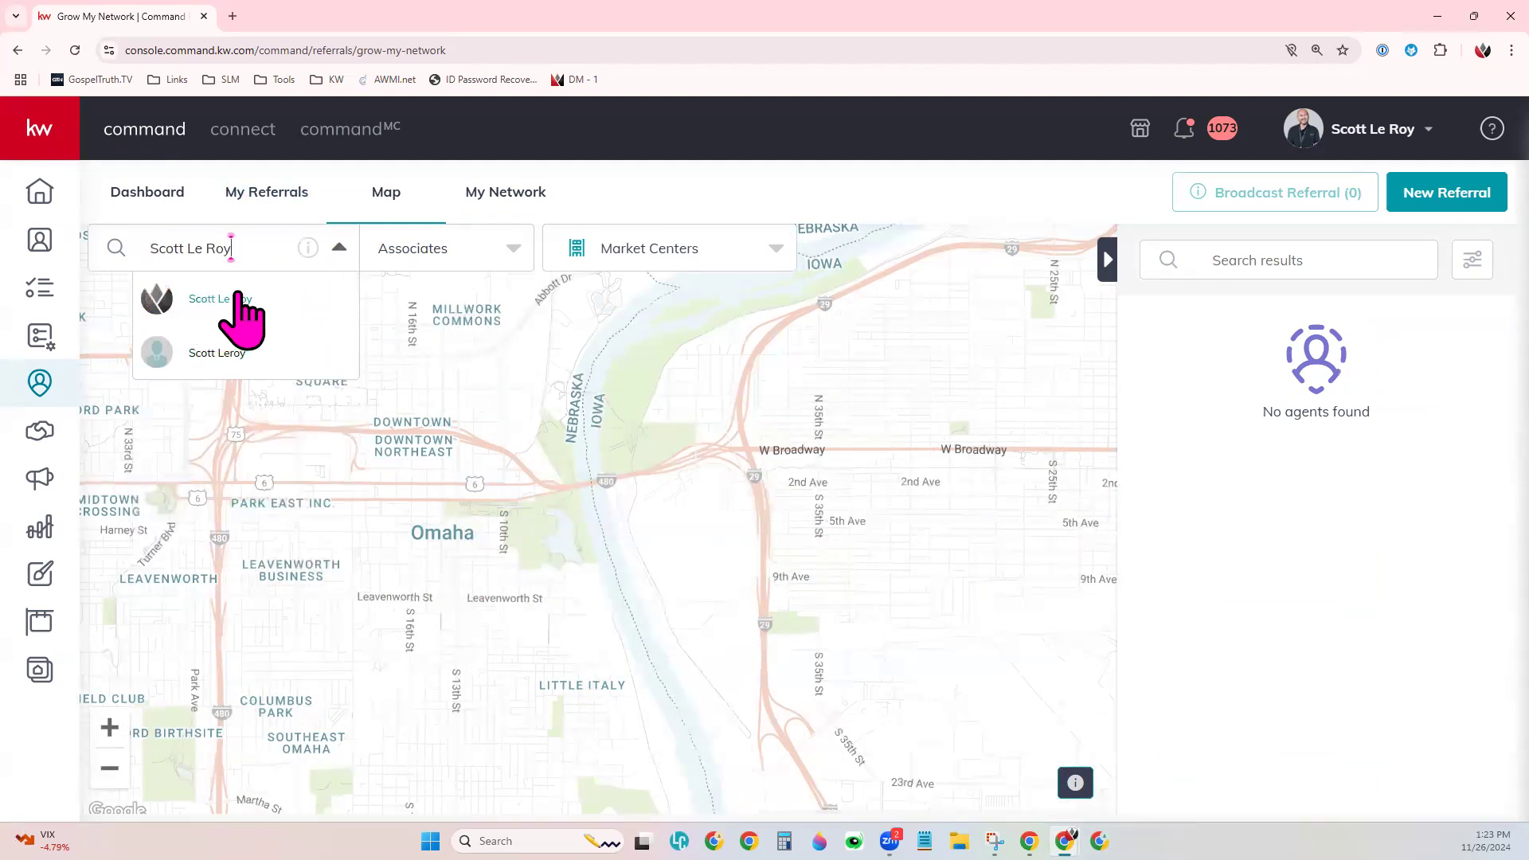
left_click(235, 301)
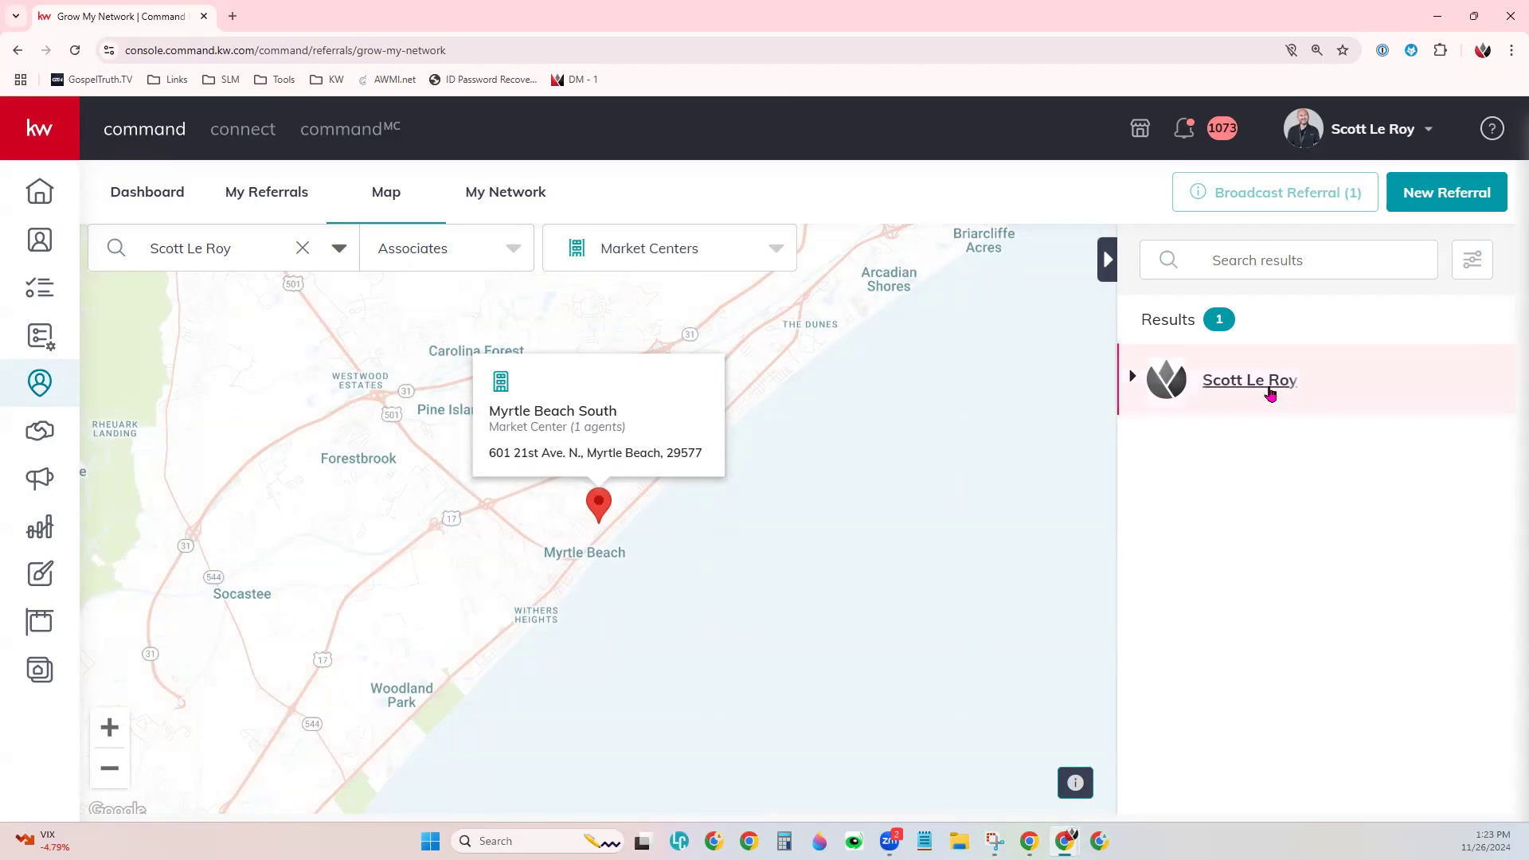
left_click(1133, 382)
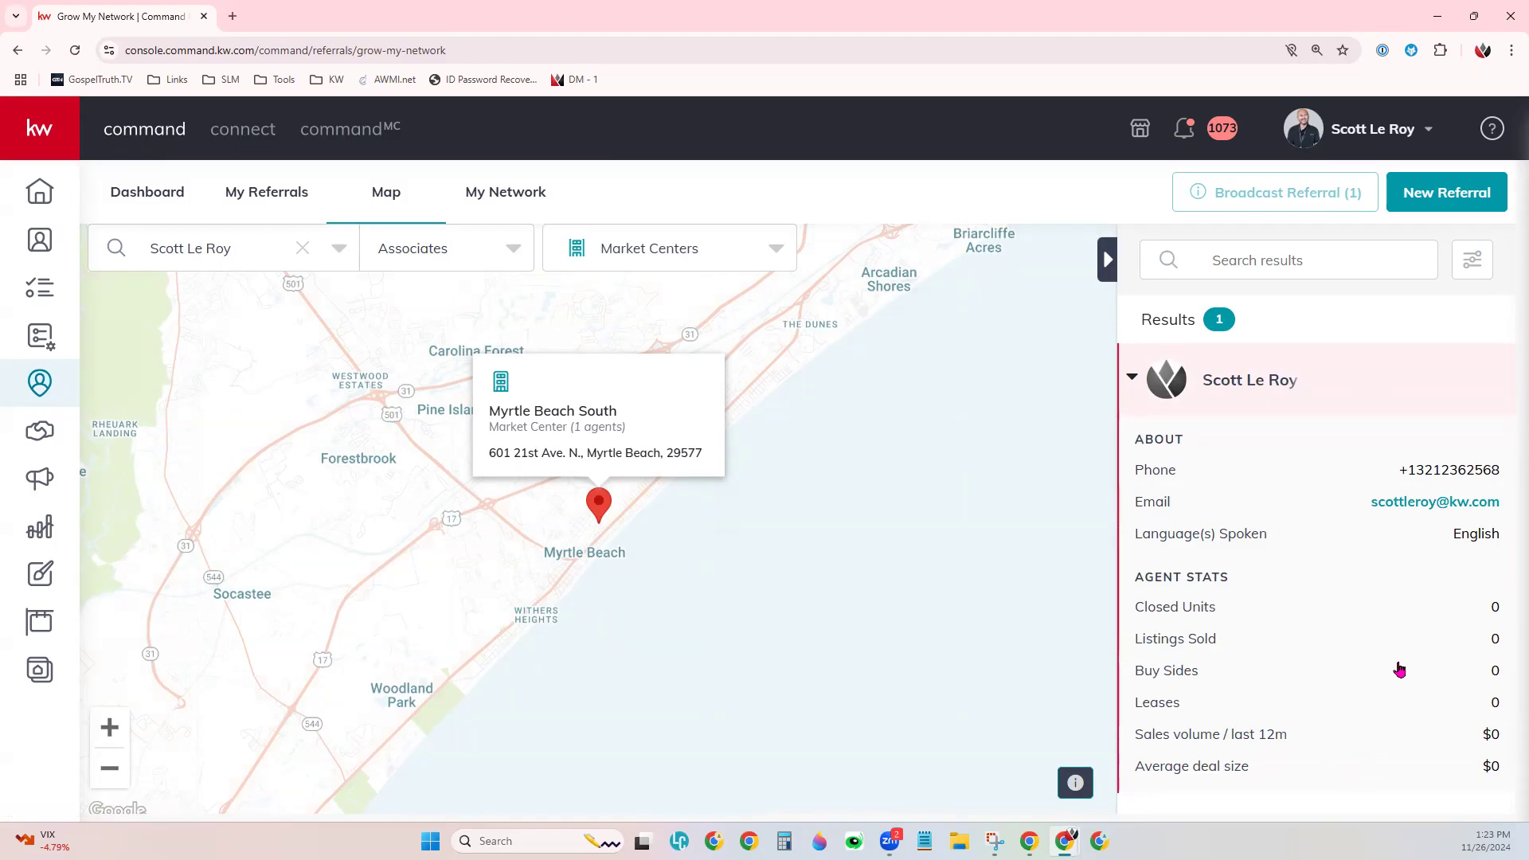
left_click(1135, 379)
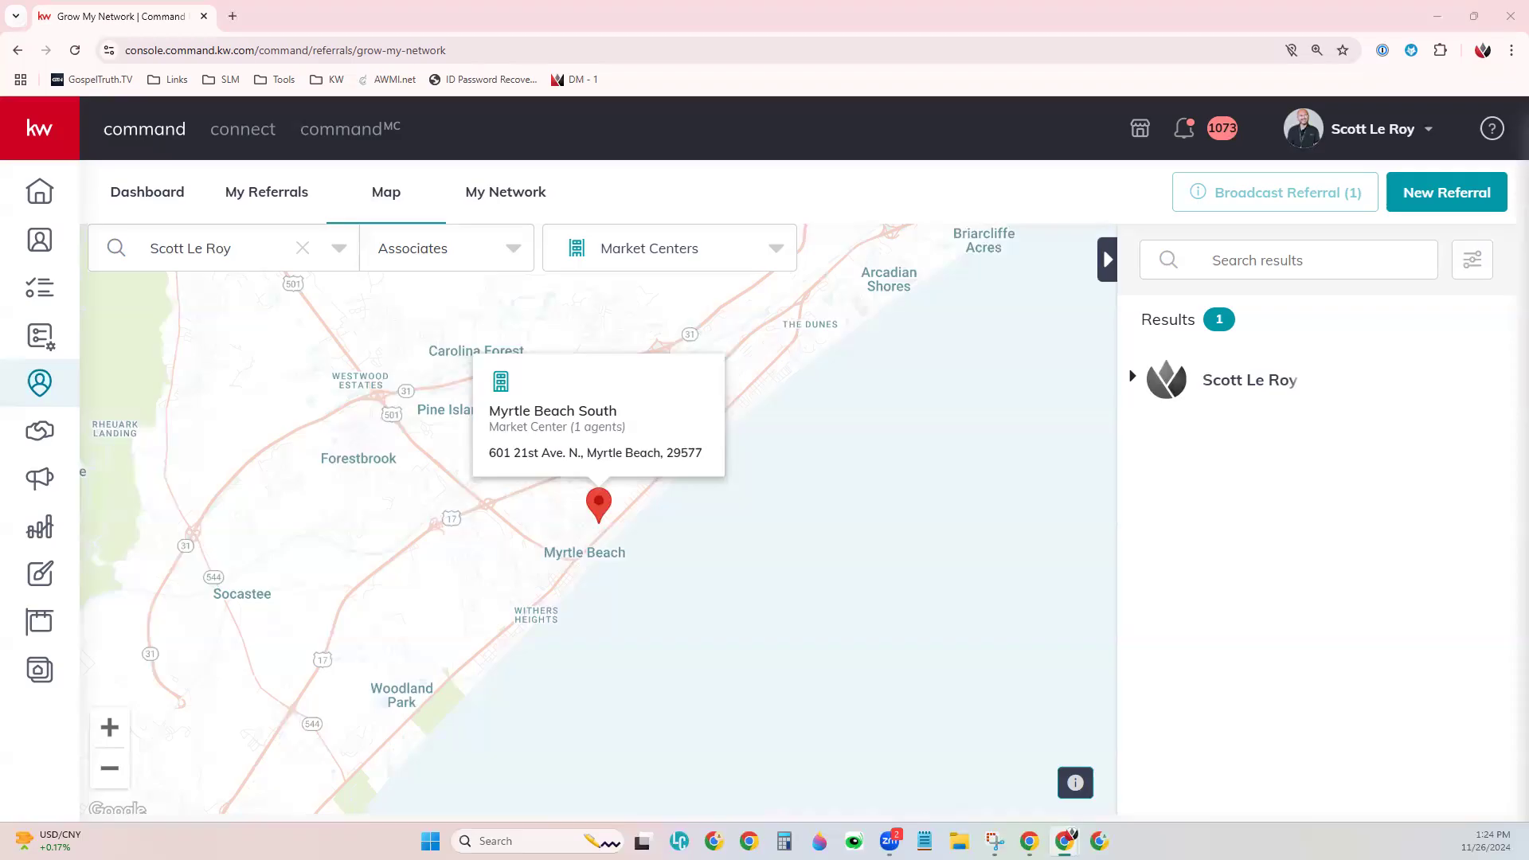
- Return to the Production layer and zoom into Myrtle Beach, narrowing results to 16 agents
left_click(612, 249)
left_click(609, 300)
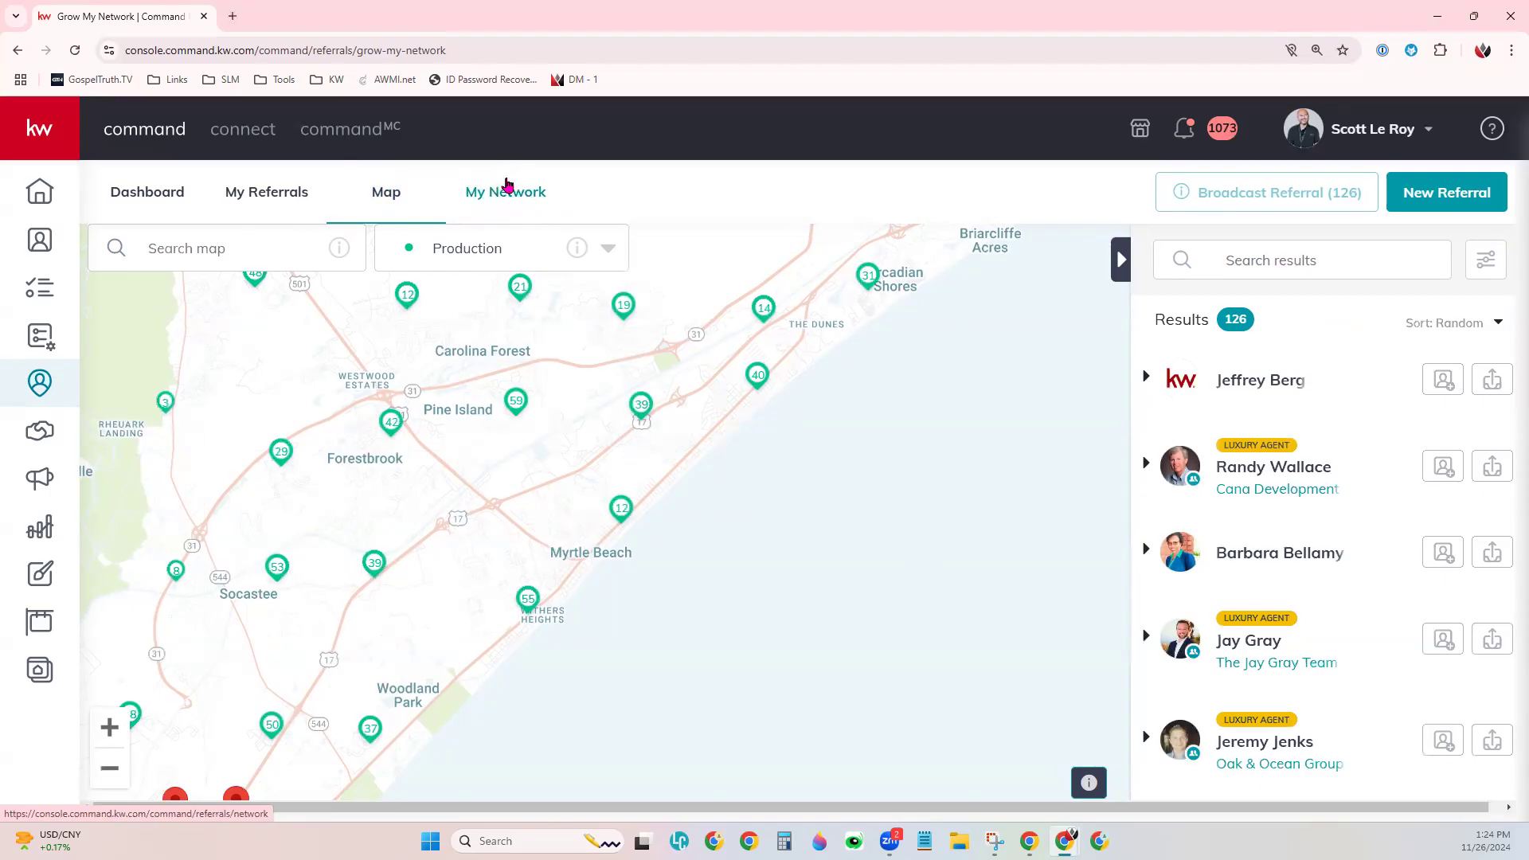
left_click(523, 267)
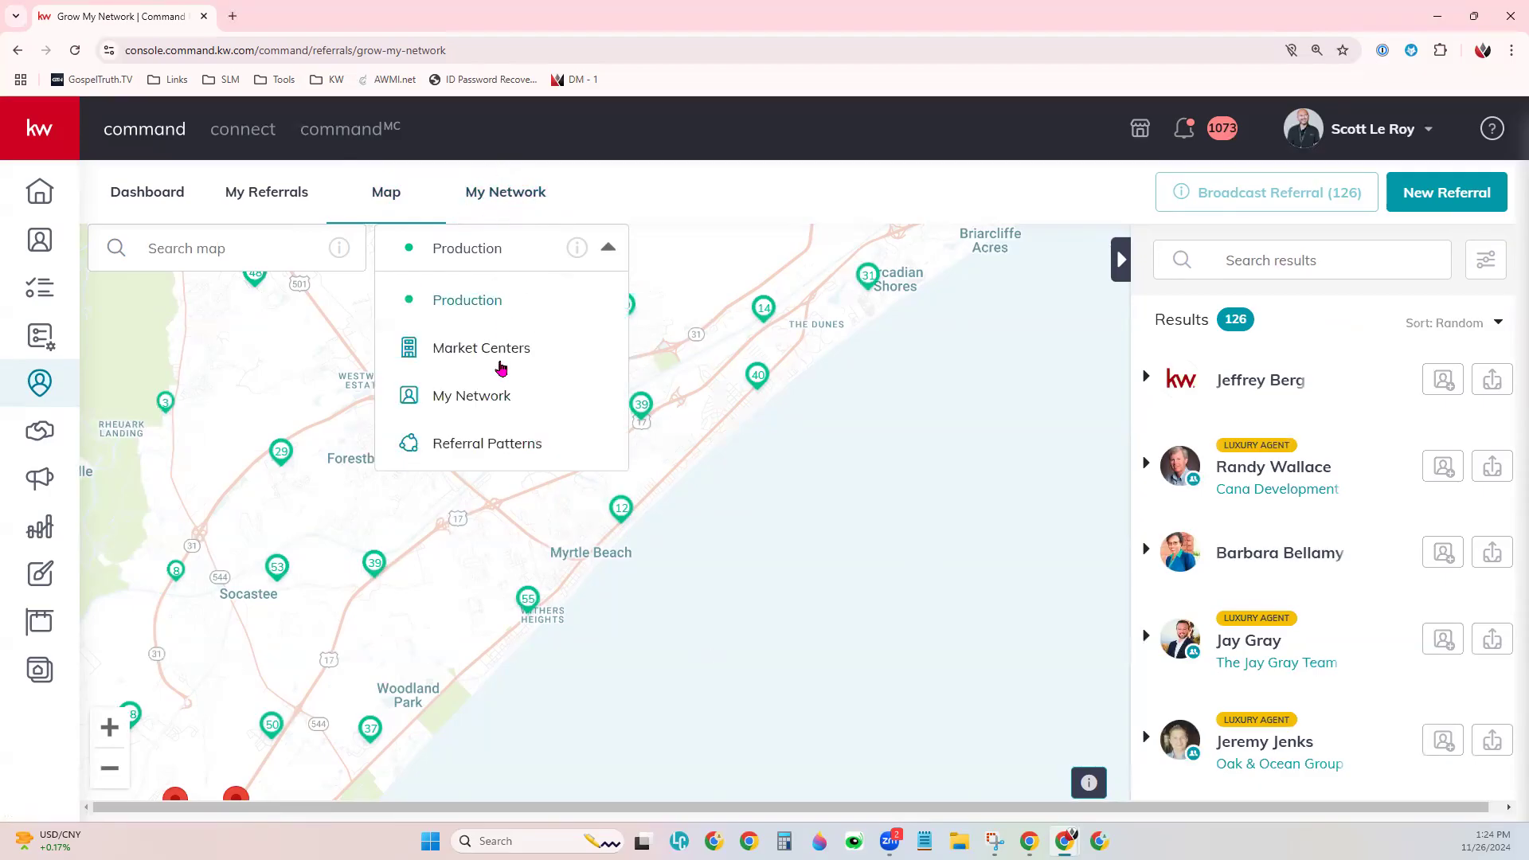
left_click(499, 297)
left_click(300, 247)
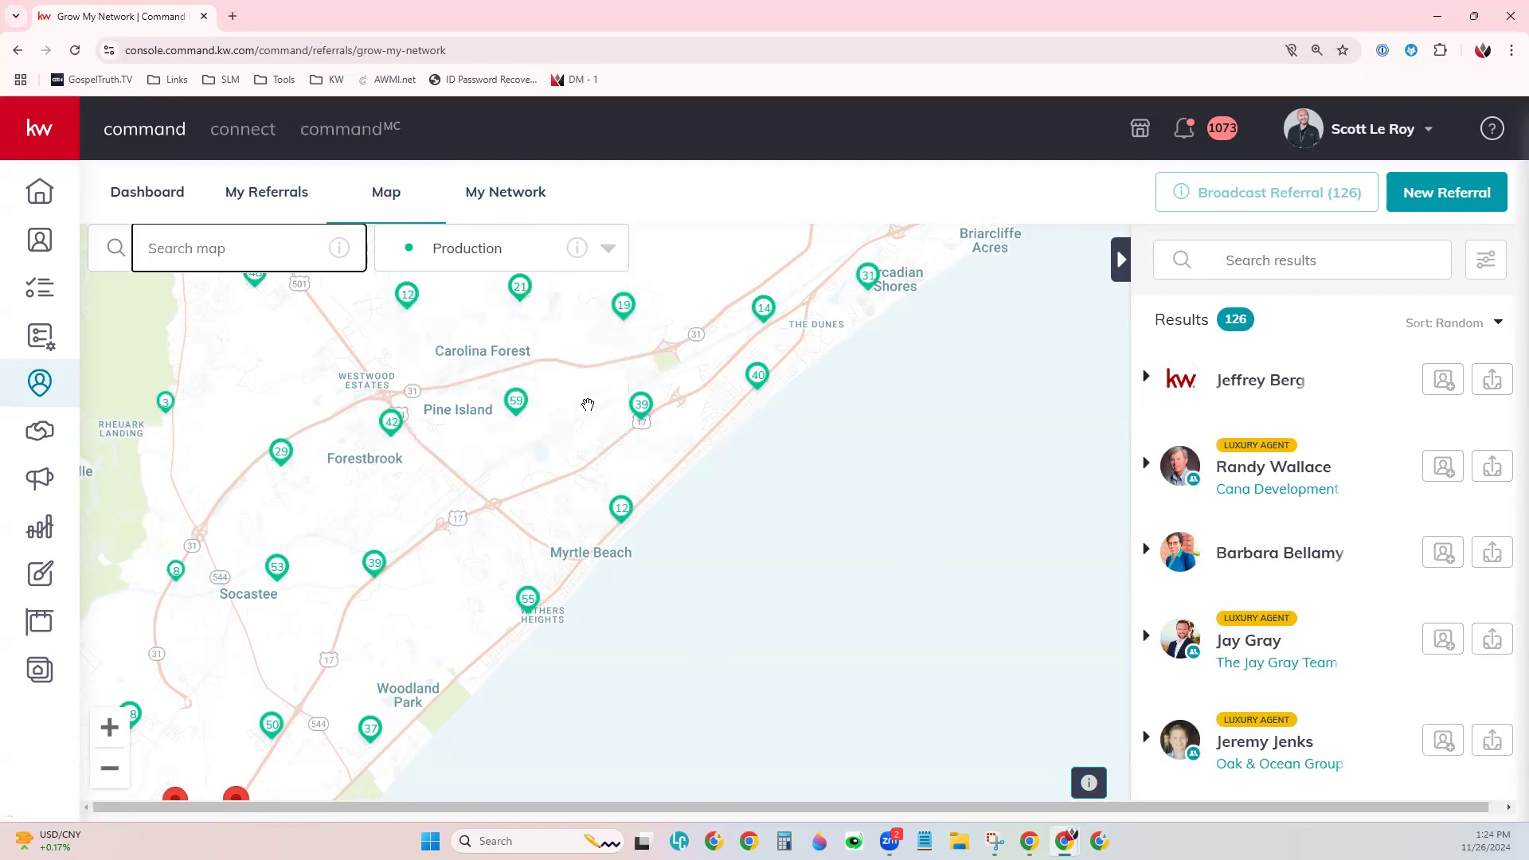
scroll(638, 407, "up", 3)
scroll(760, 454, "up", 2)
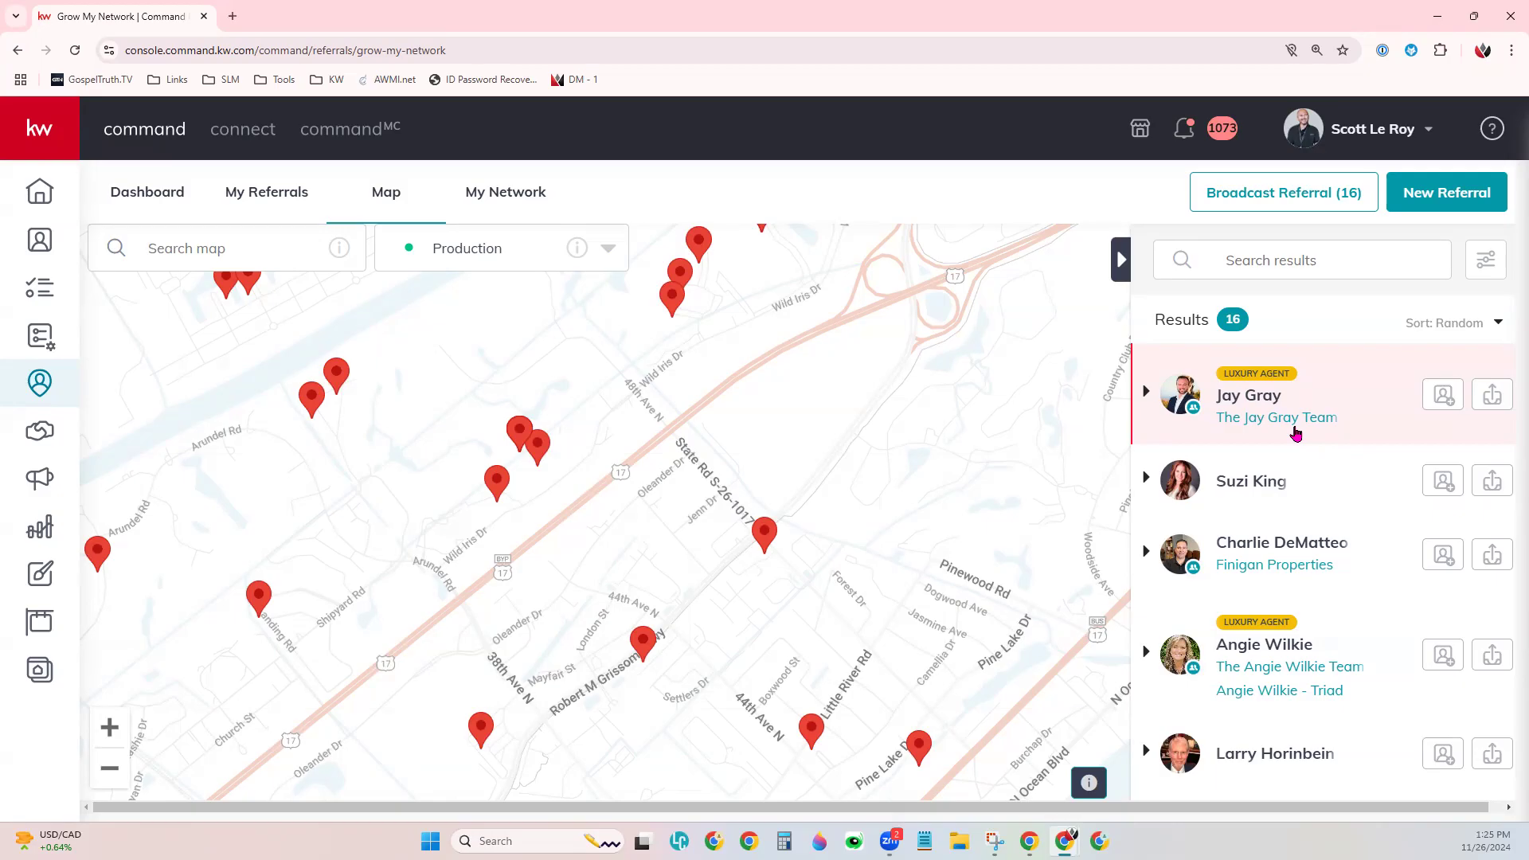
- Start a Seller referral to the top Myrtle Beach agent with 25% fee and 33-hour deadline
left_click(1496, 397)
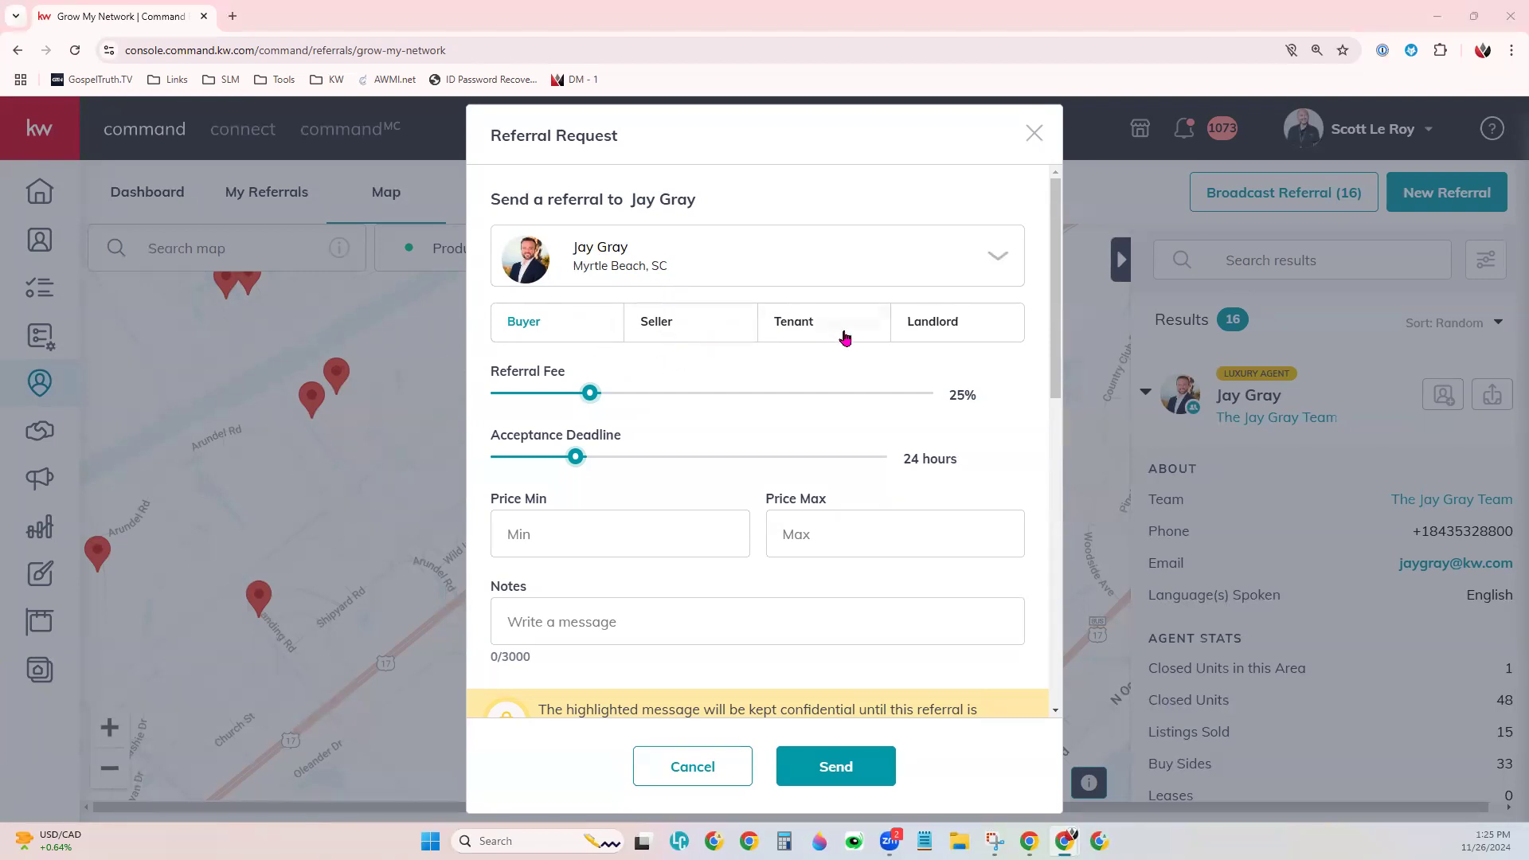
left_click(668, 329)
scroll(607, 422, "down", 1)
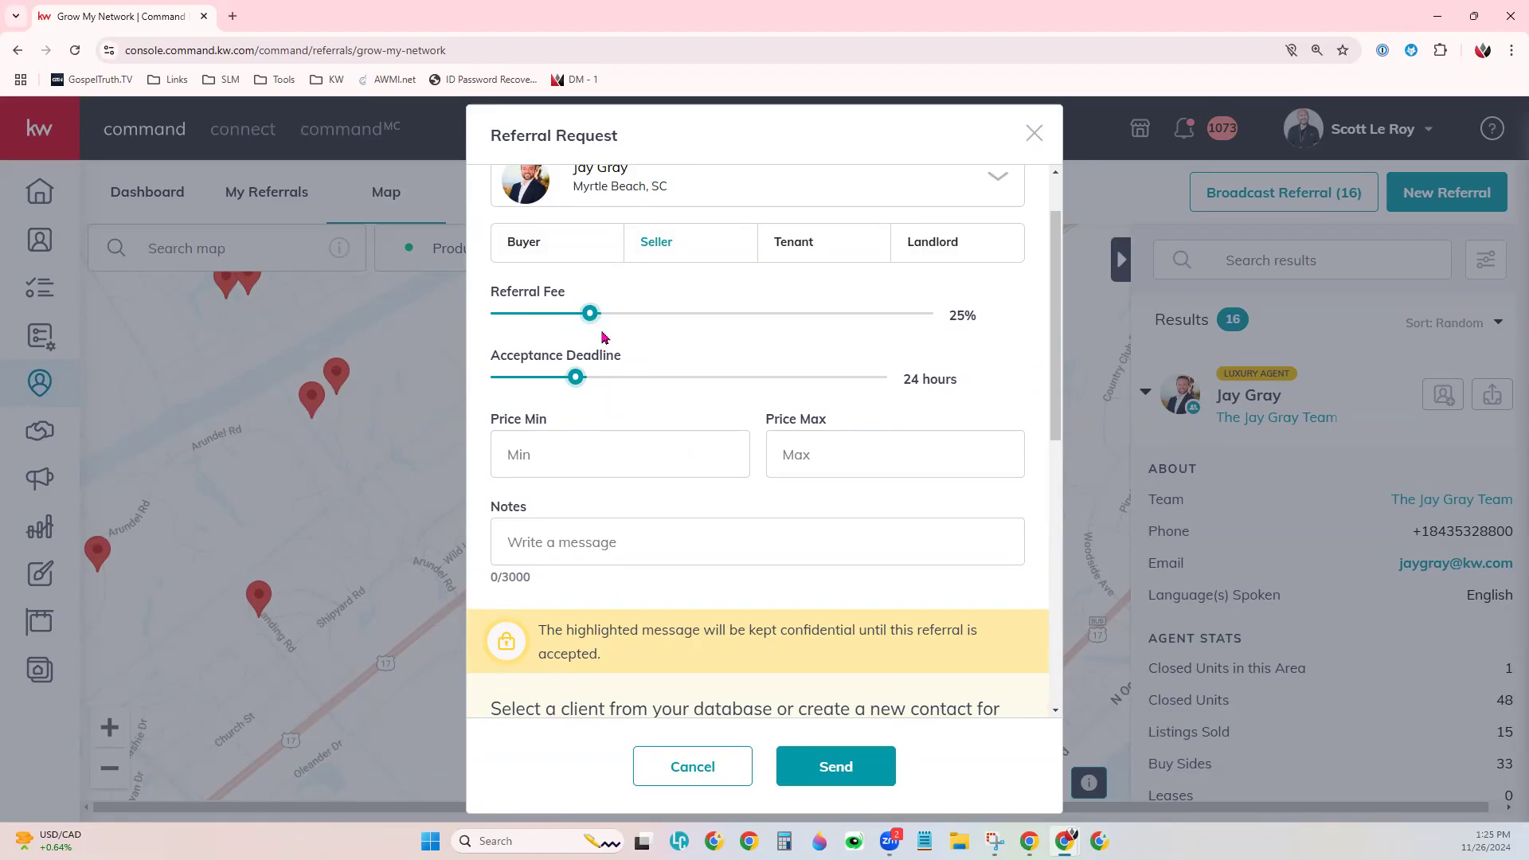
left_click_drag(588, 309, 599, 356)
left_click_drag(575, 378, 587, 406)
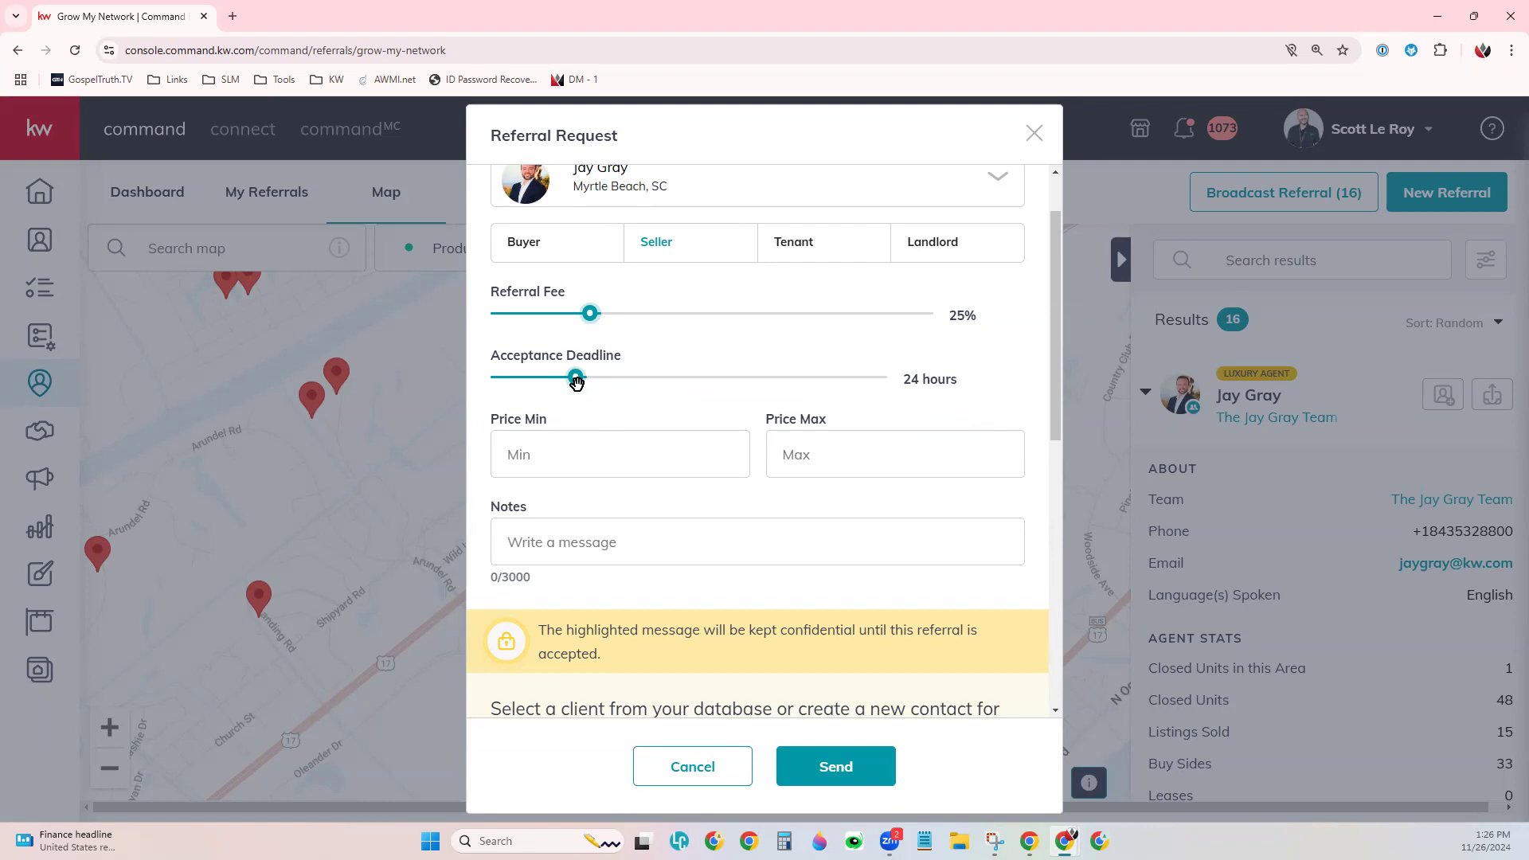
left_click_drag(576, 383, 632, 389)
- Pass through Price Min, Price Max and Notes, leaving them empty, then reach the client section
left_click(603, 471)
scroll(846, 519, "down", 1)
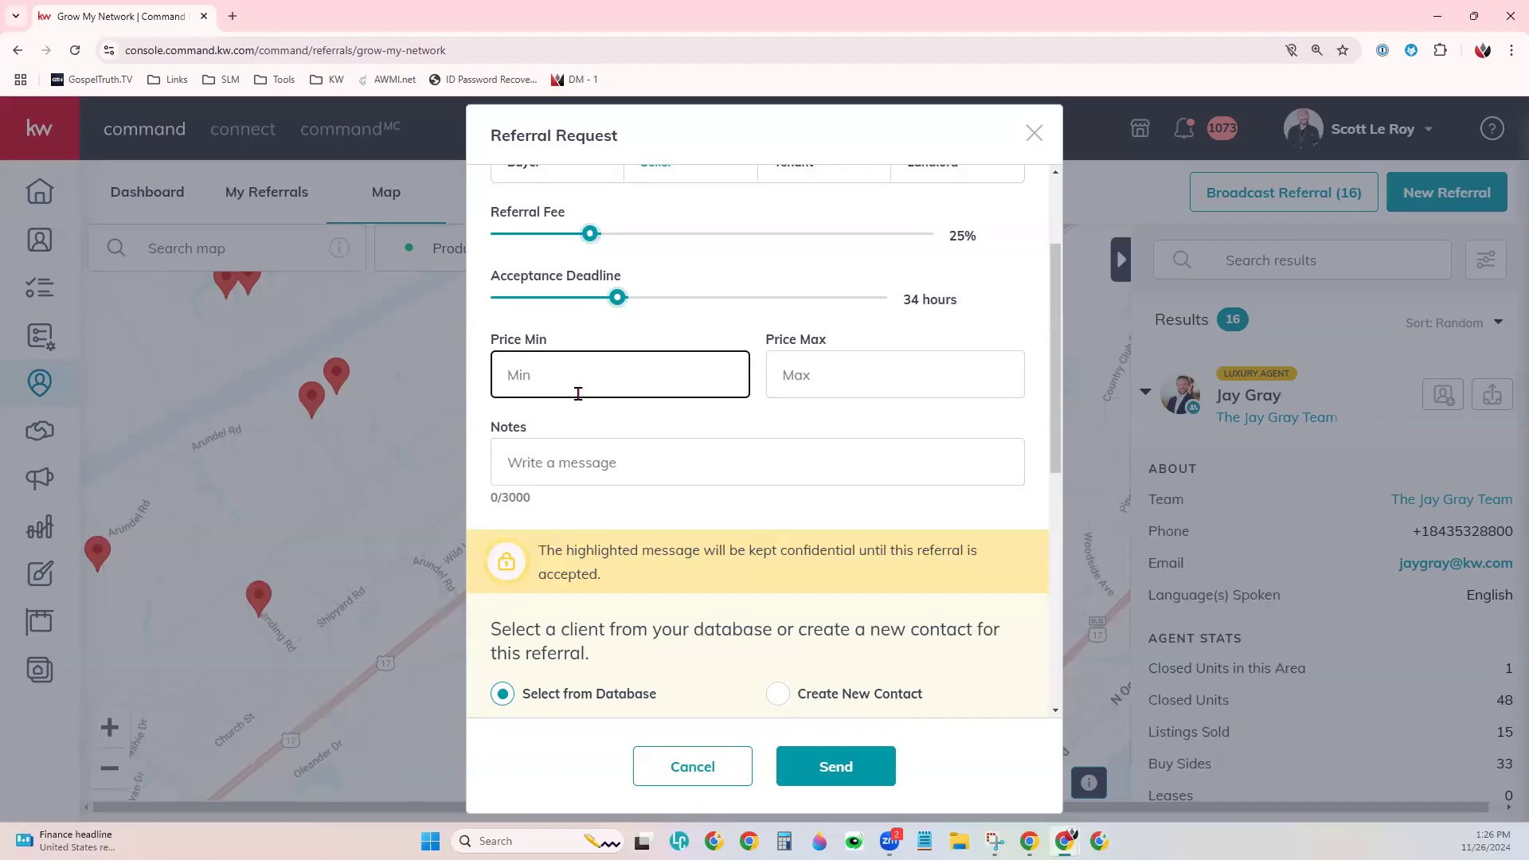
left_click(841, 362)
left_click(658, 358)
left_click(848, 368)
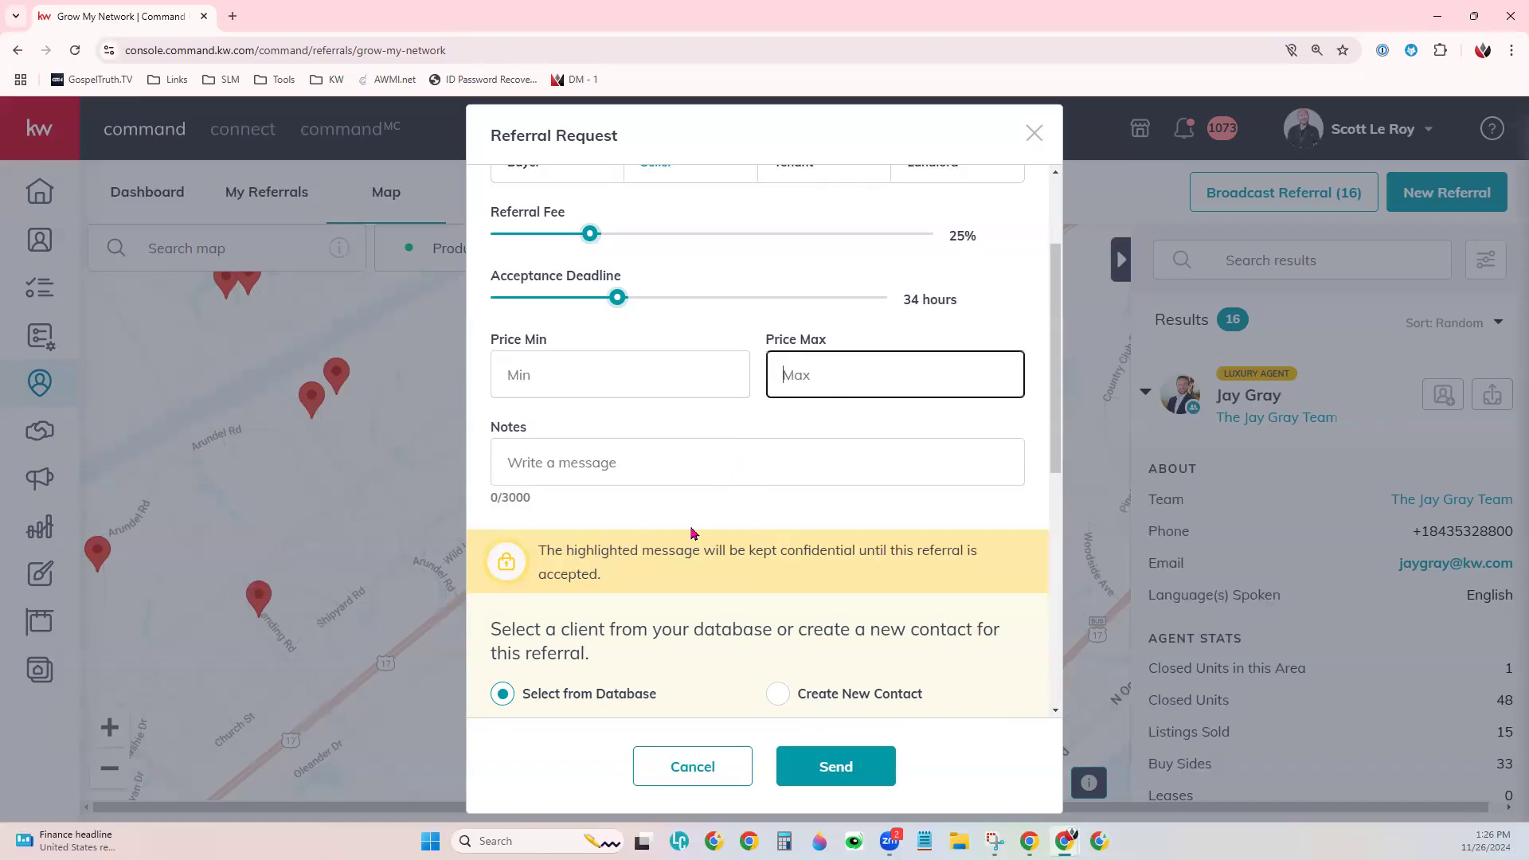
left_click(655, 448)
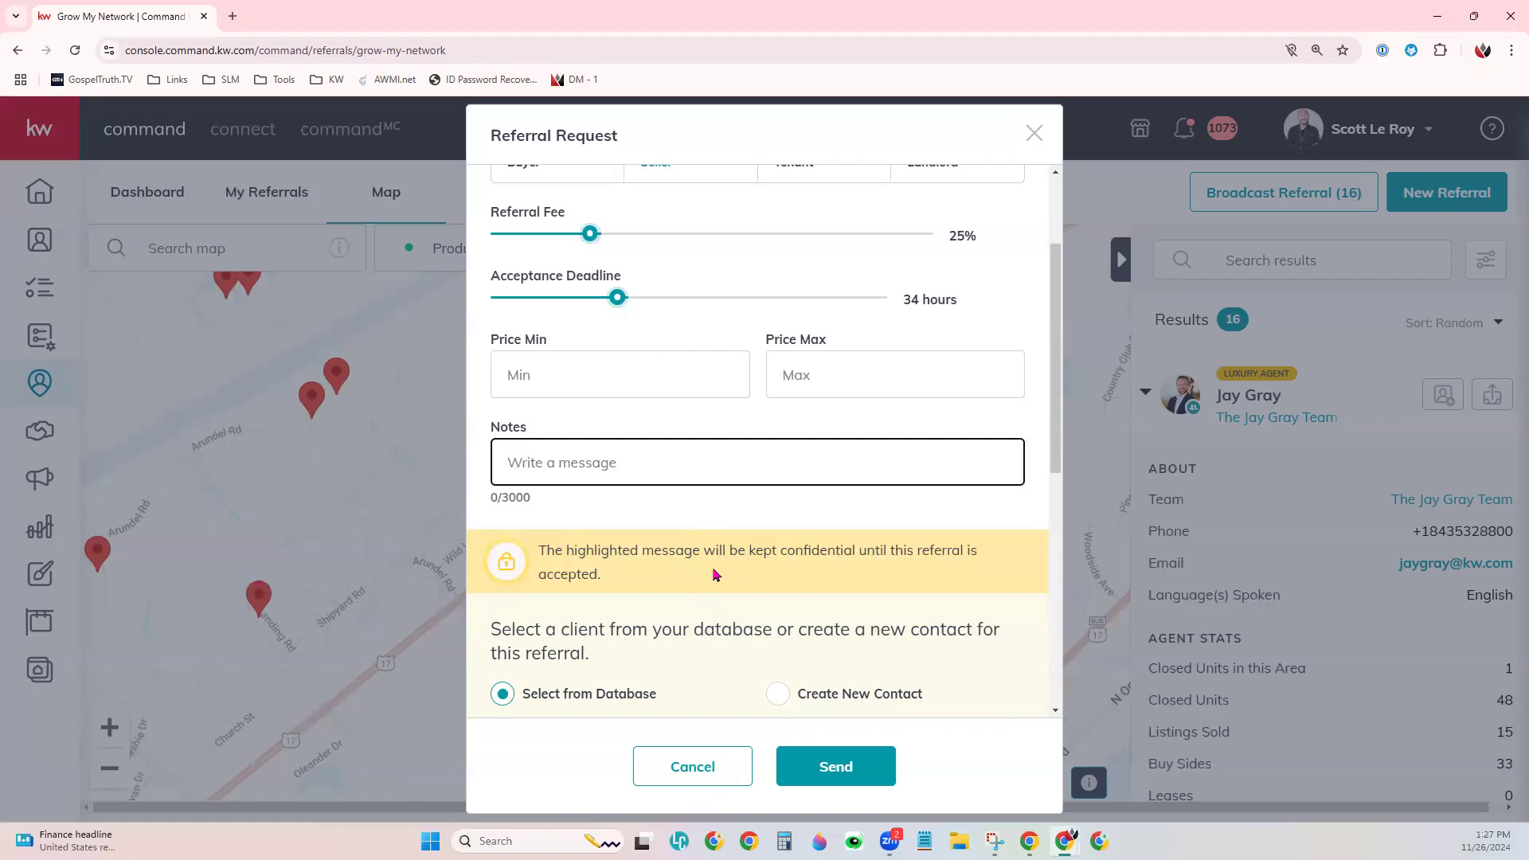
scroll(851, 538, "down", 2)
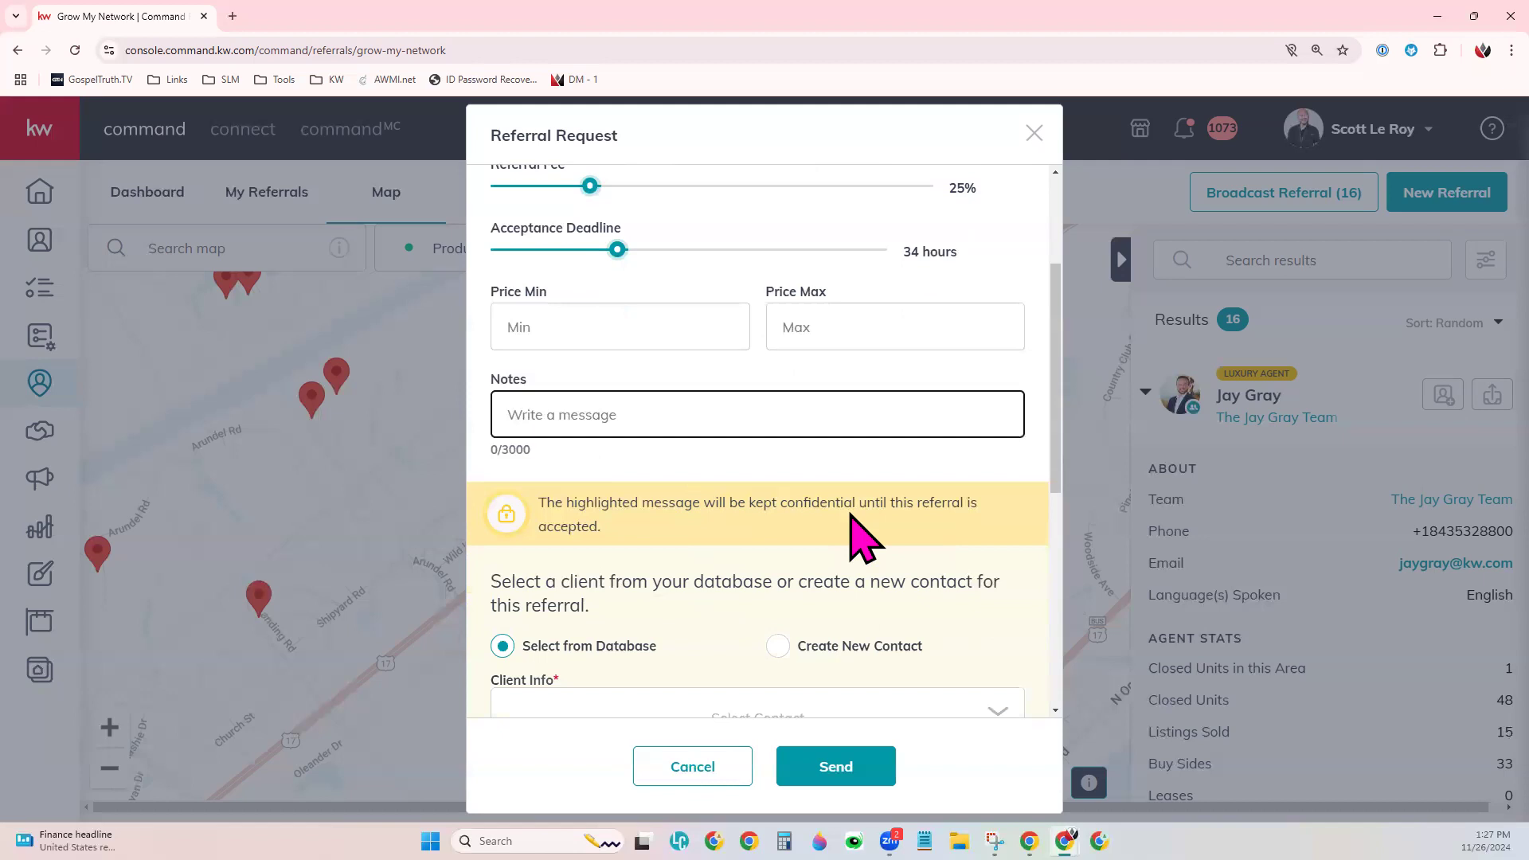
scroll(854, 537, "down", 5)
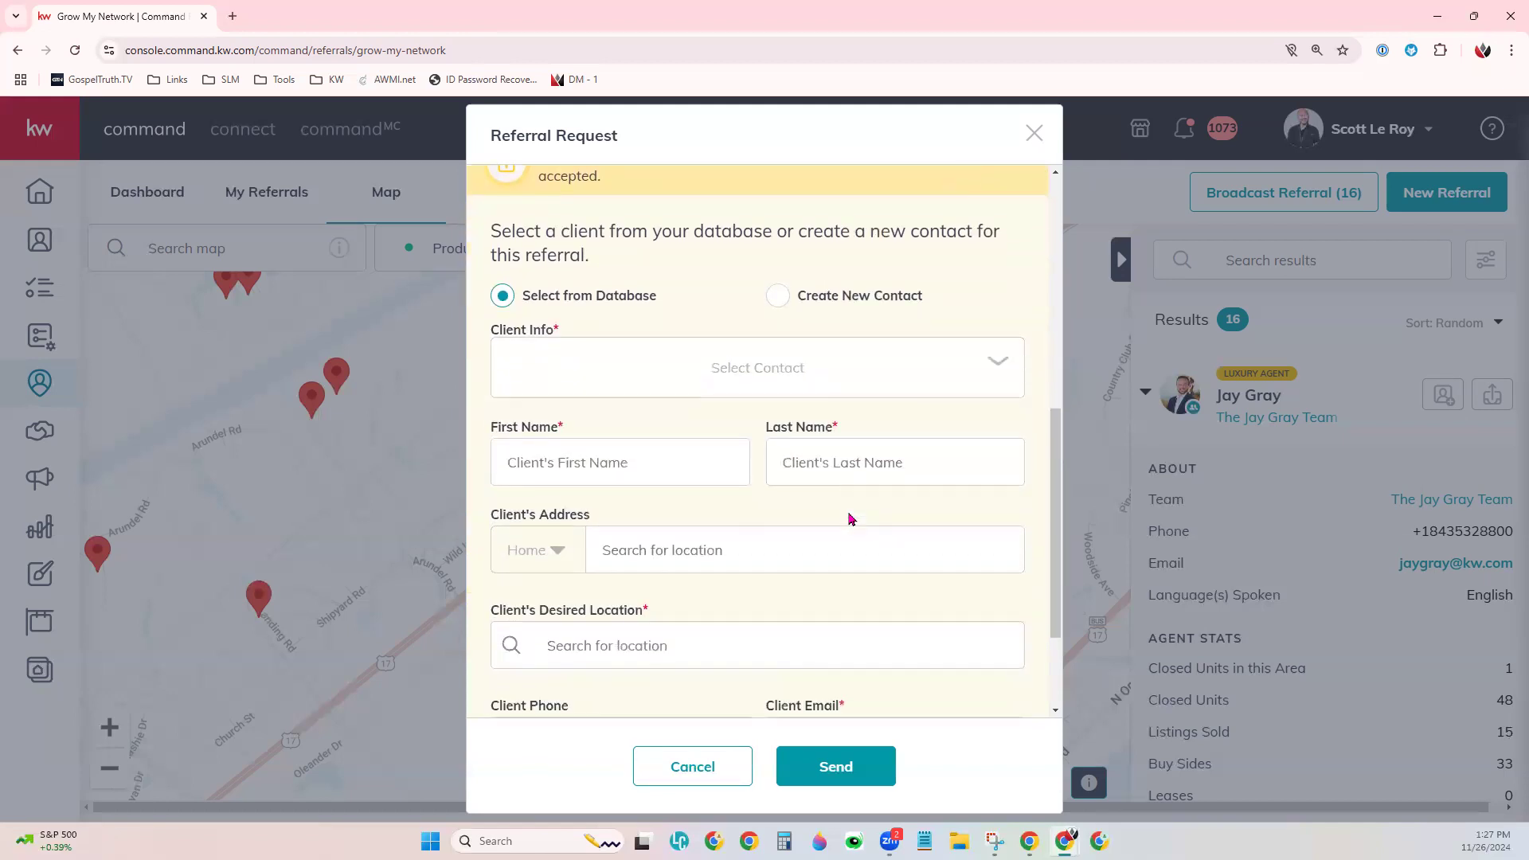
scroll(851, 520, "up", 1)
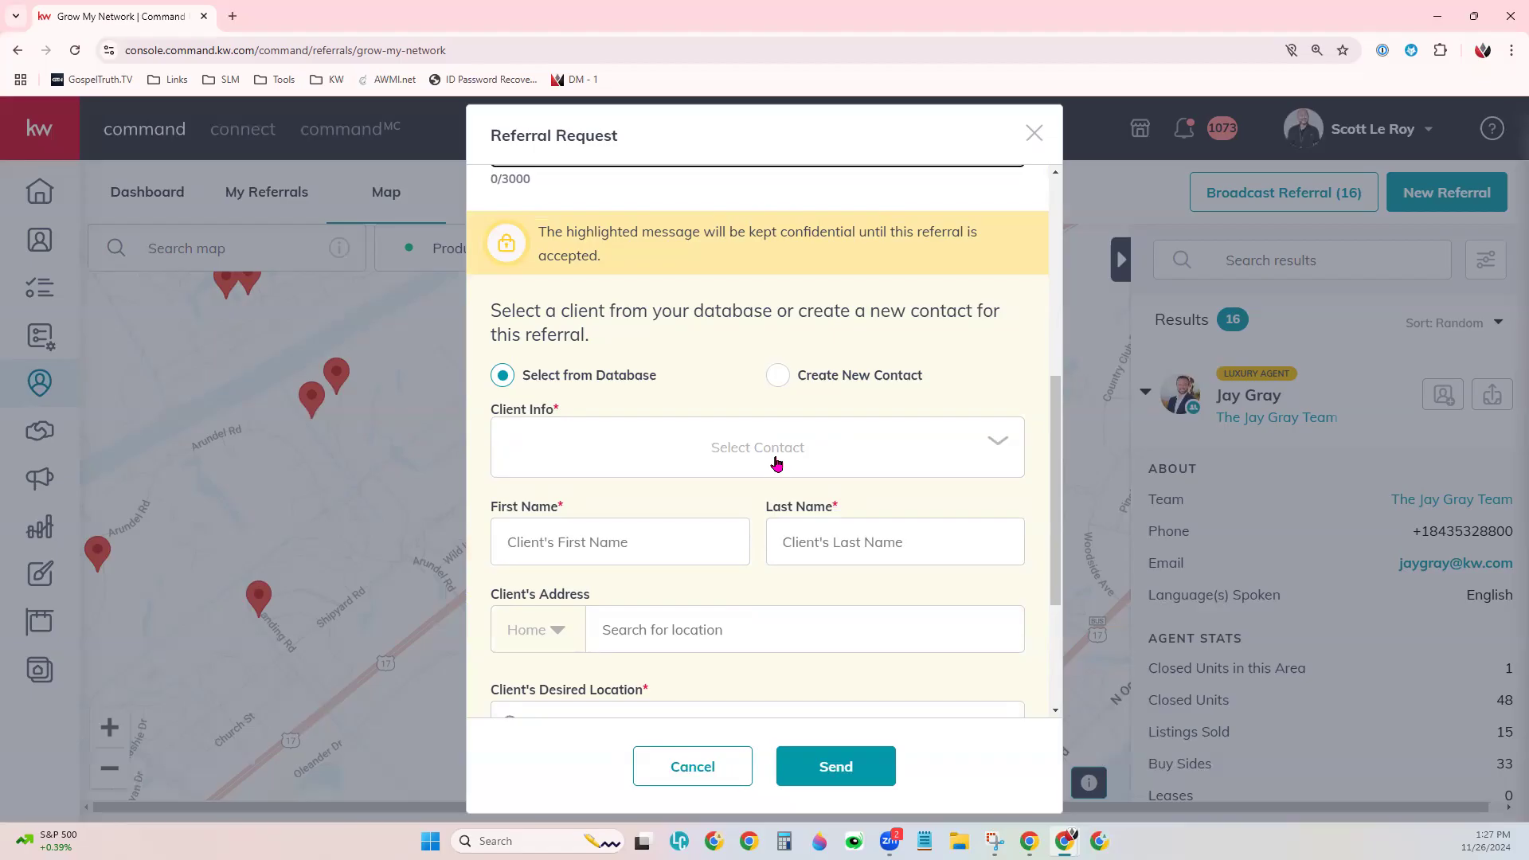
- Keep the client from the database and select the demo contact from a name search
left_click(611, 390)
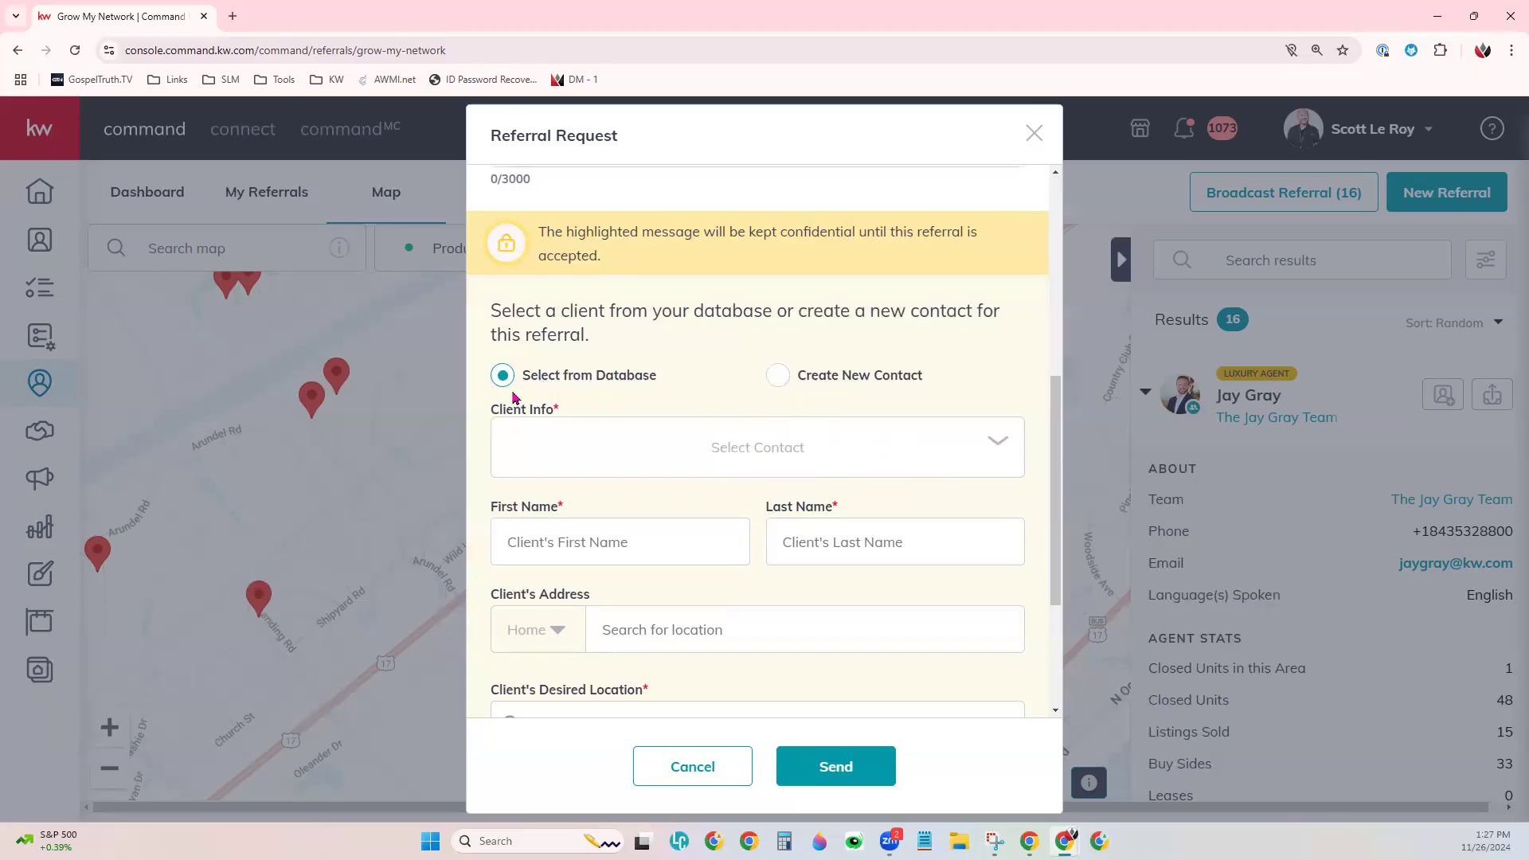
left_click(542, 434)
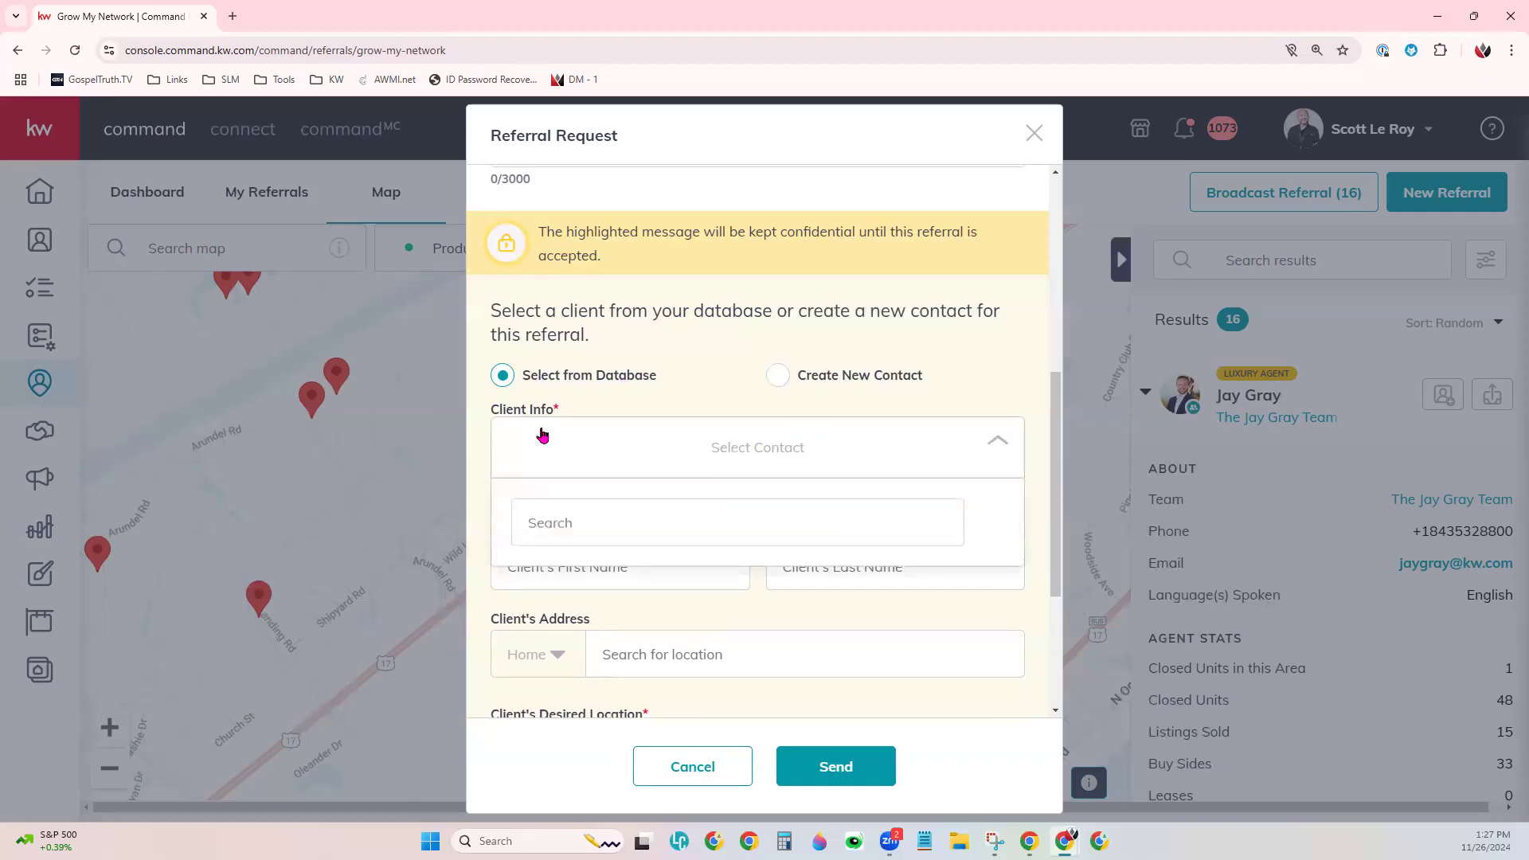
left_click(569, 513)
type("Fake")
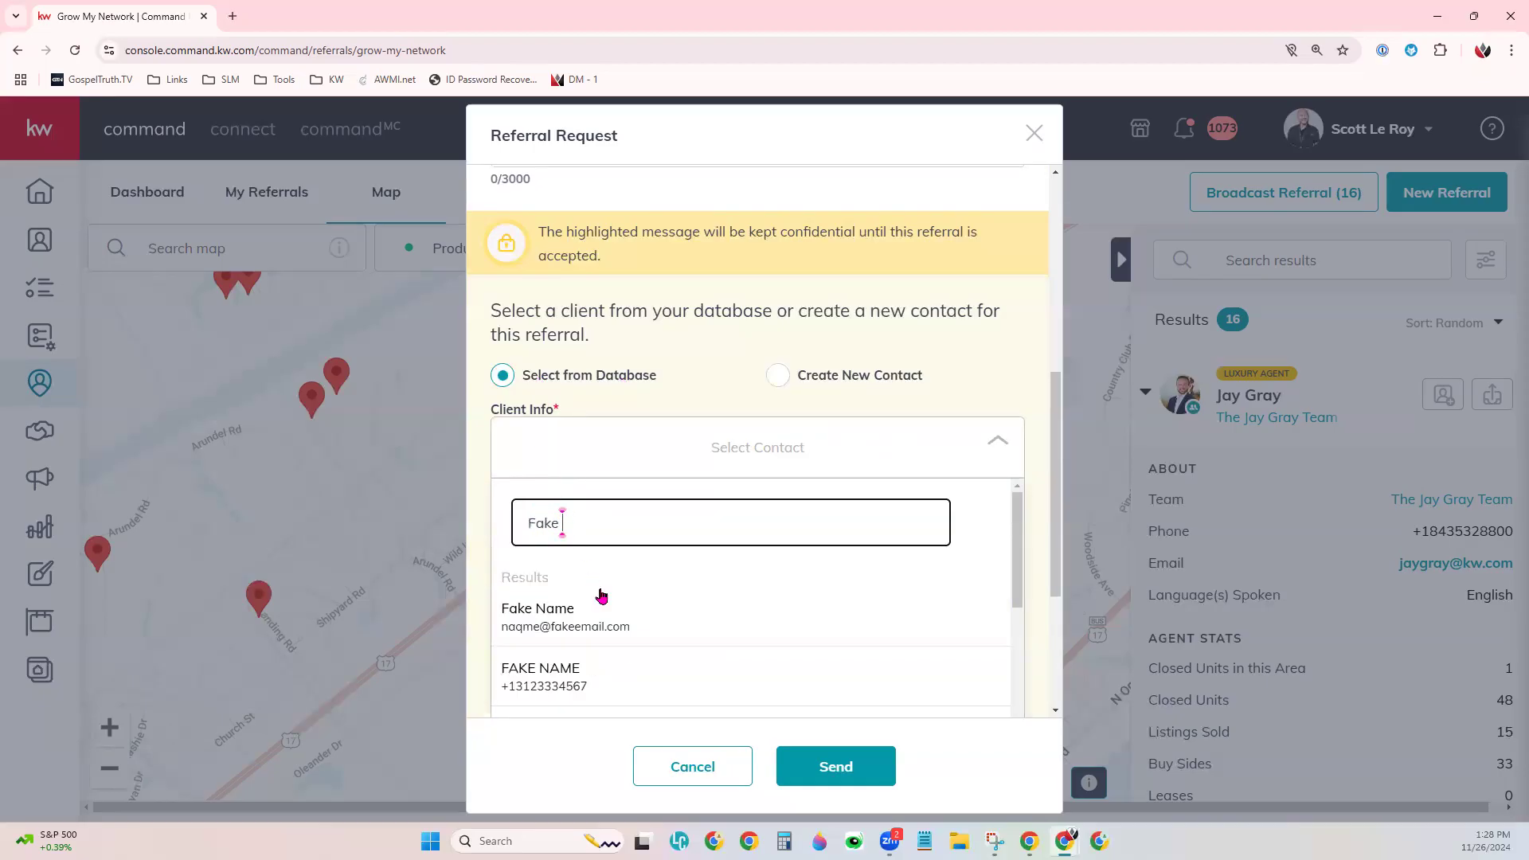
scroll(619, 629, "down", 1)
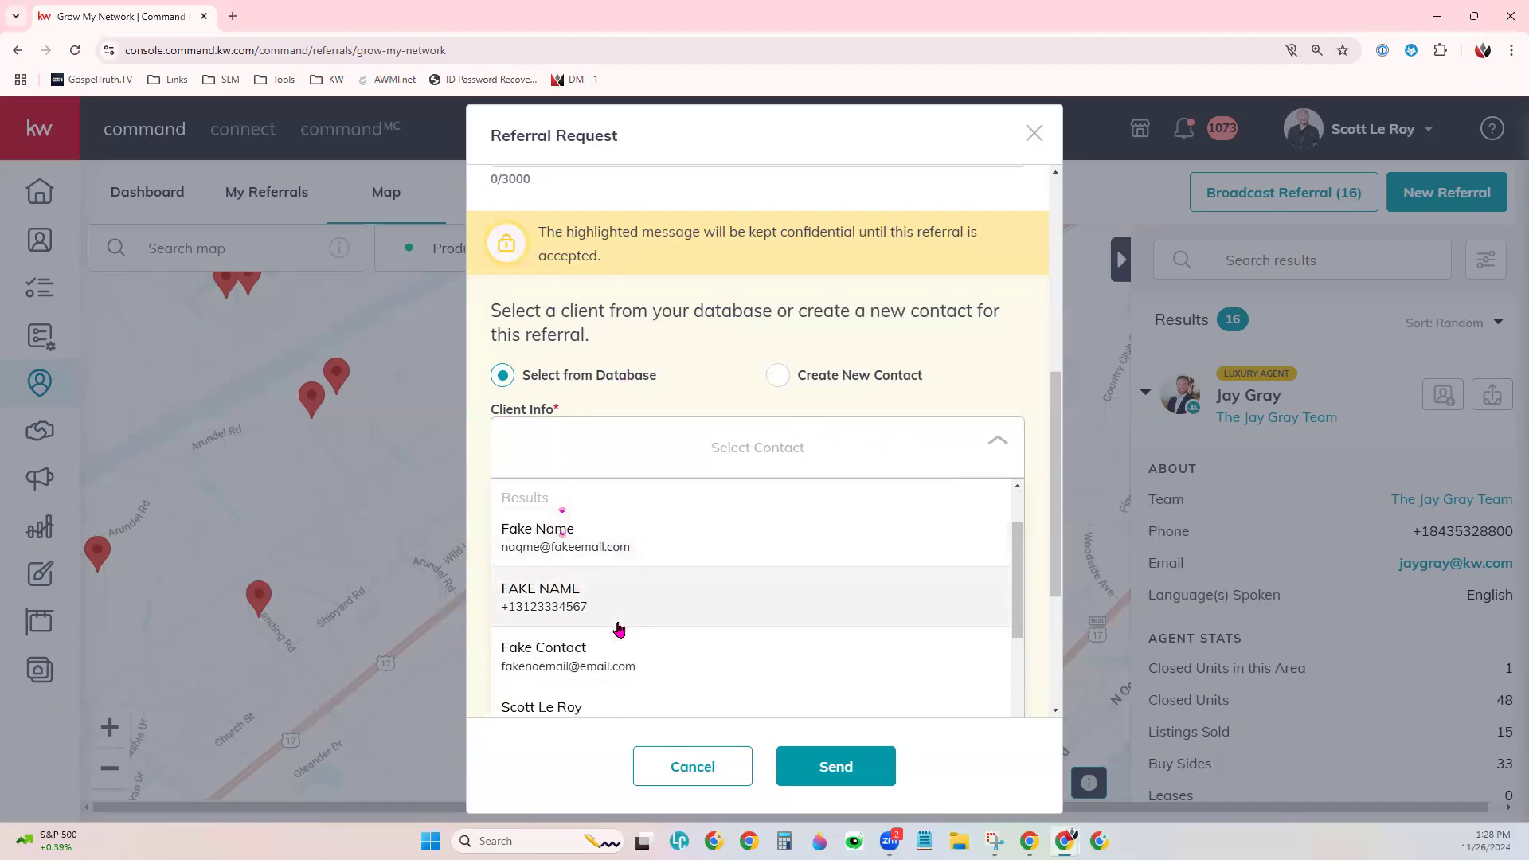
scroll(621, 629, "down", 1)
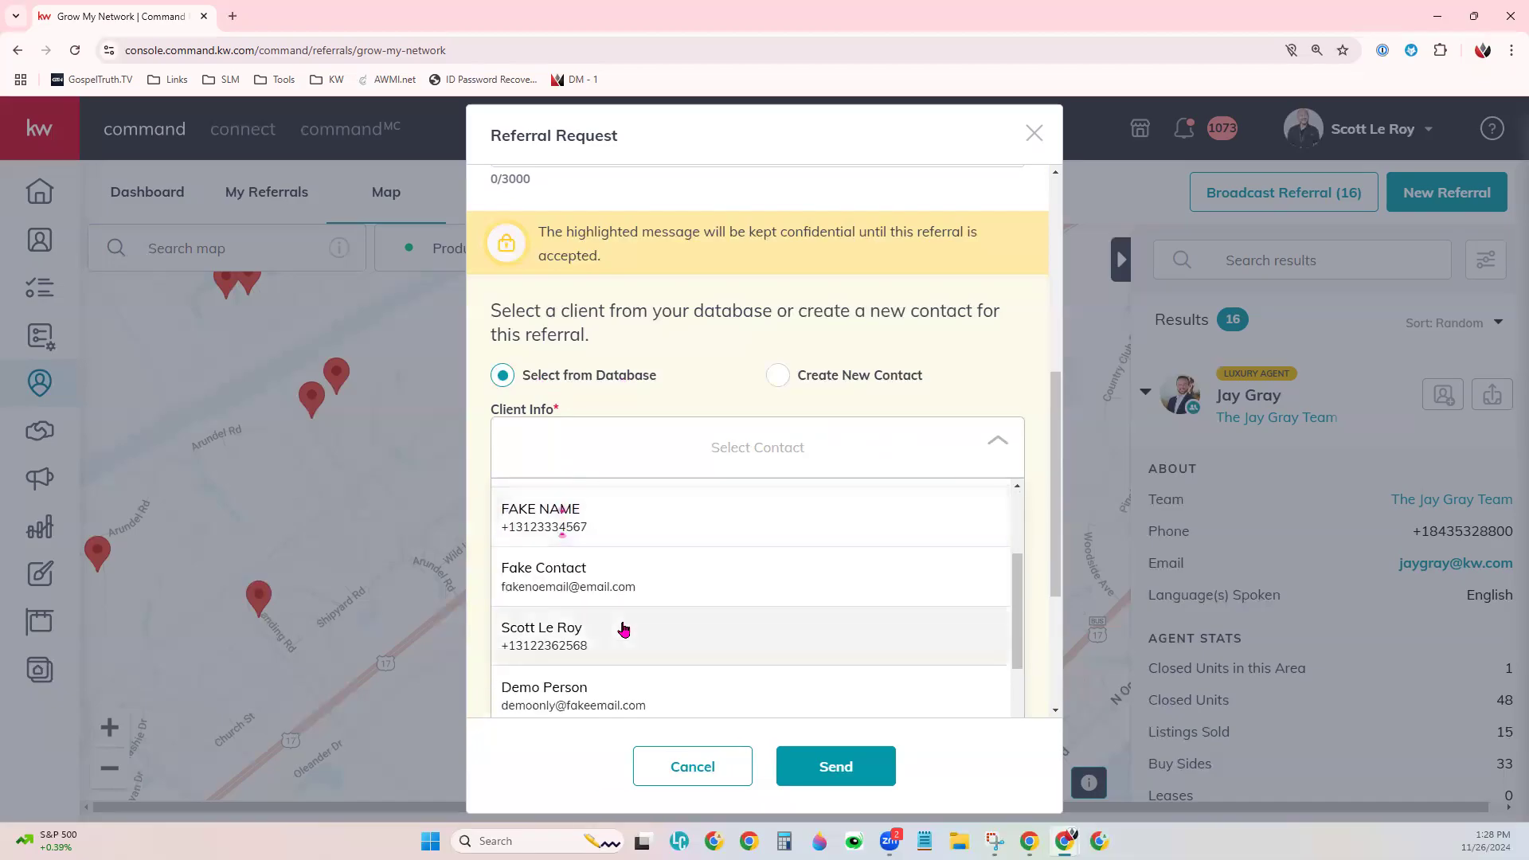
scroll(624, 629, "down", 1)
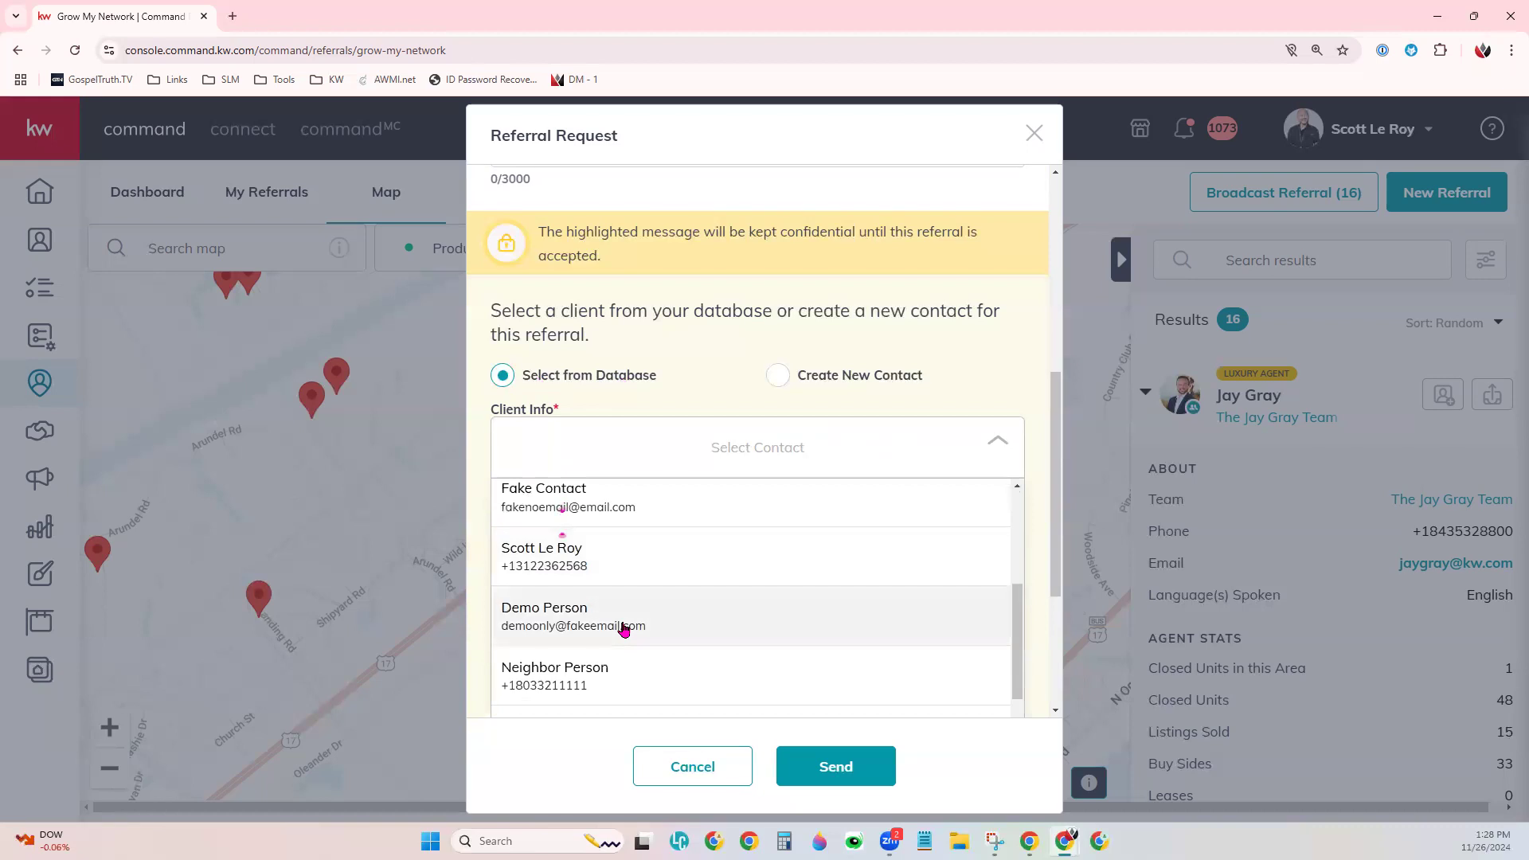
left_click(623, 629)
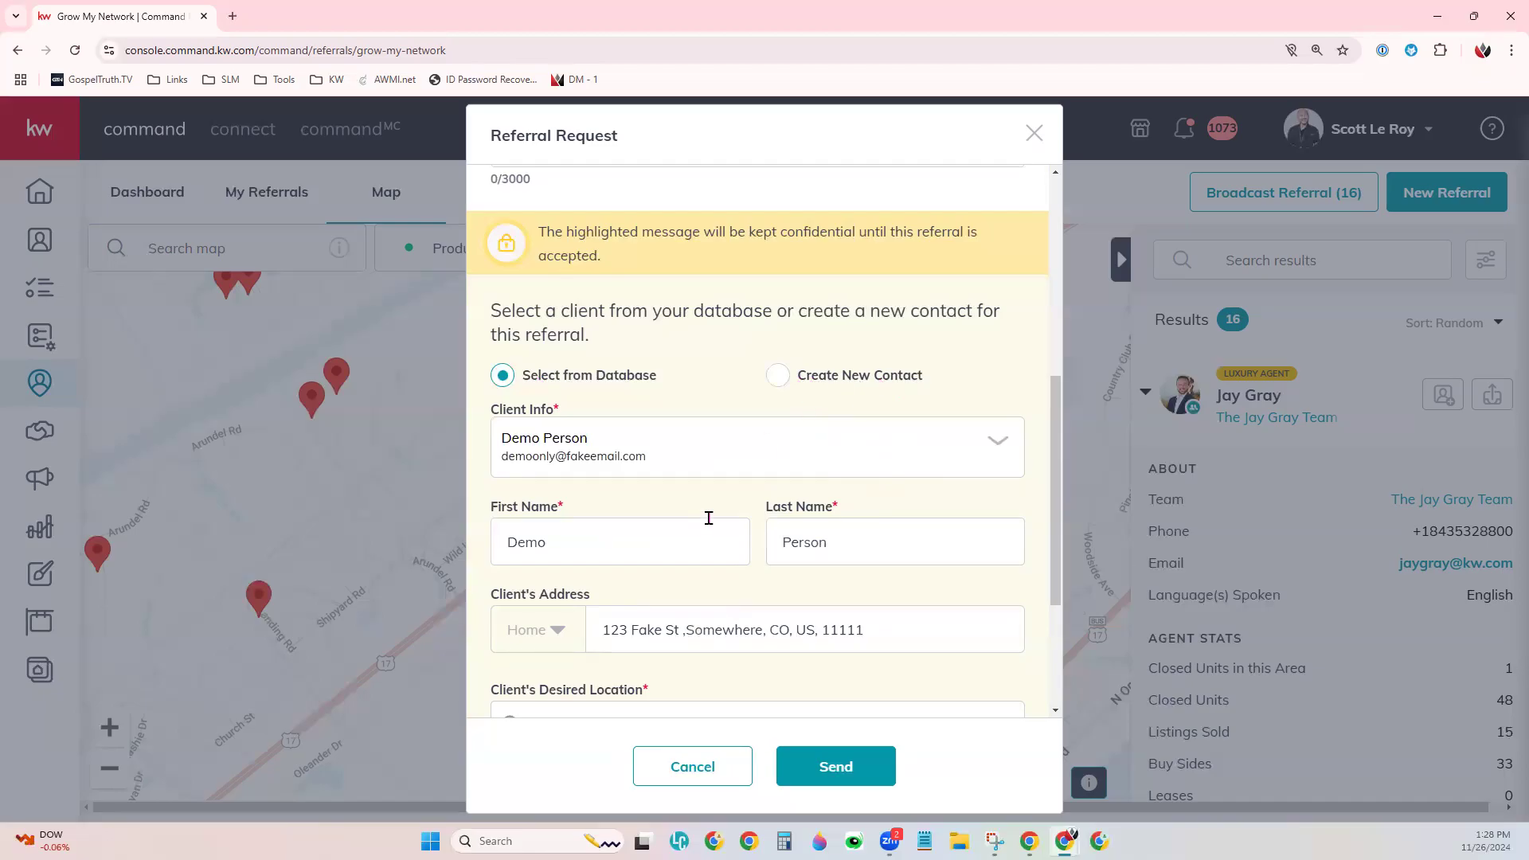
- Visit the client's Desired Location, Email and Phone fields, dismissing the email suggestion popup
scroll(707, 519, "down", 2)
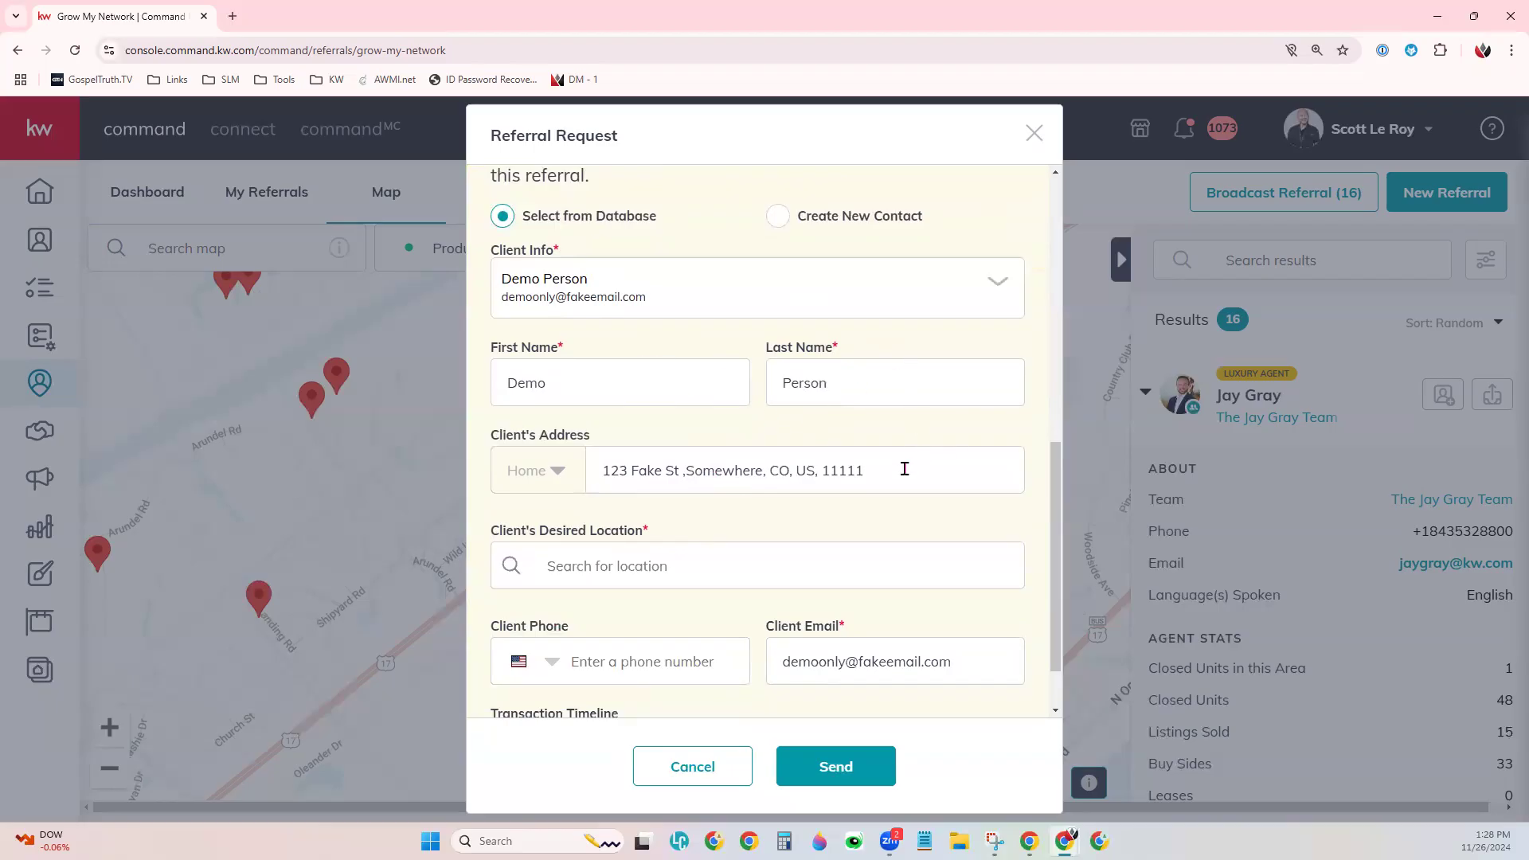
left_click(692, 575)
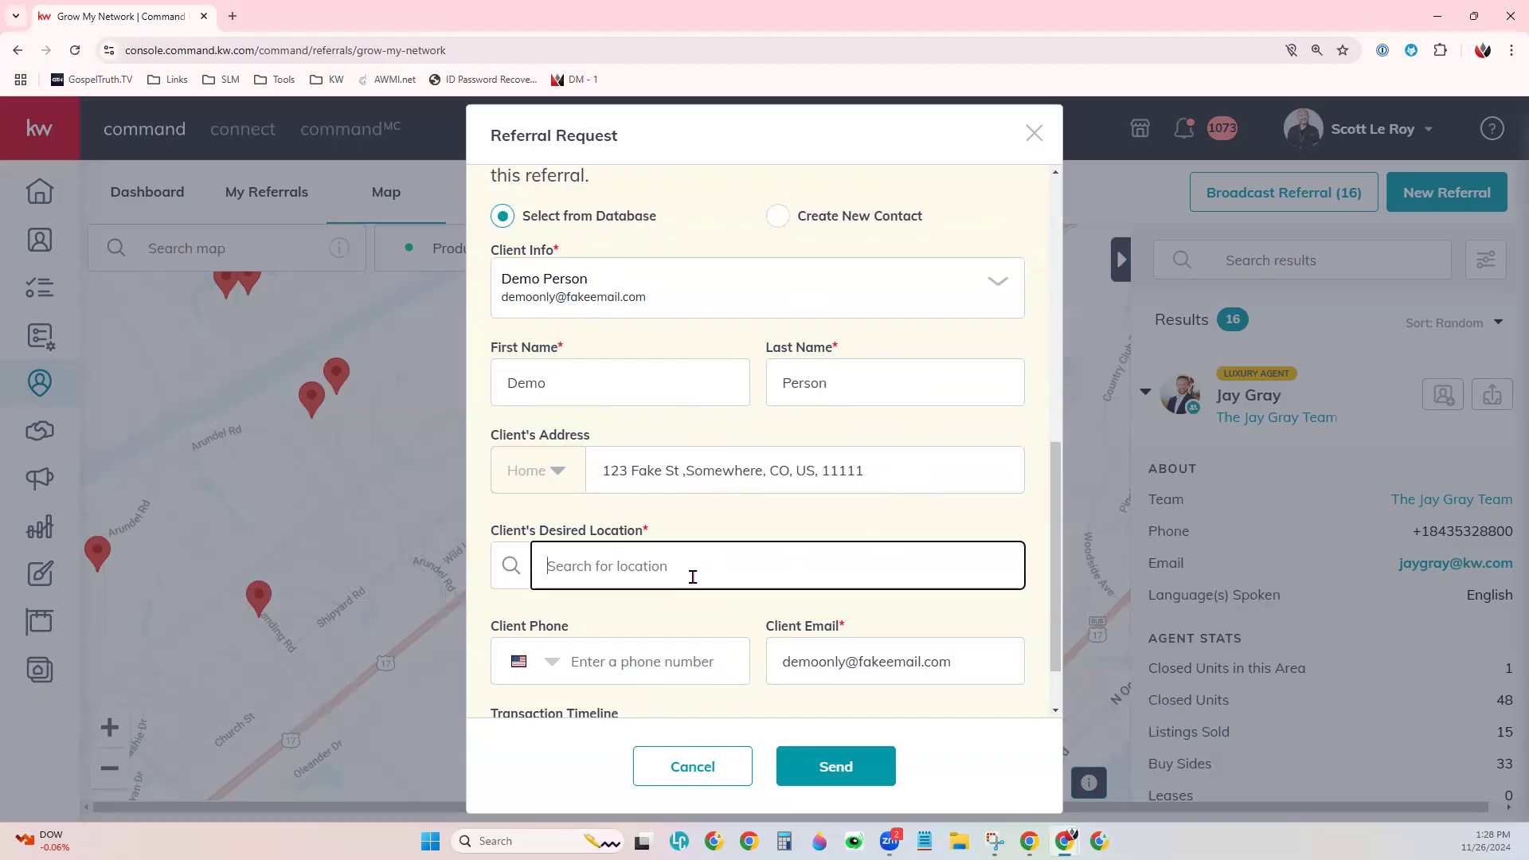
scroll(713, 614, "down", 1)
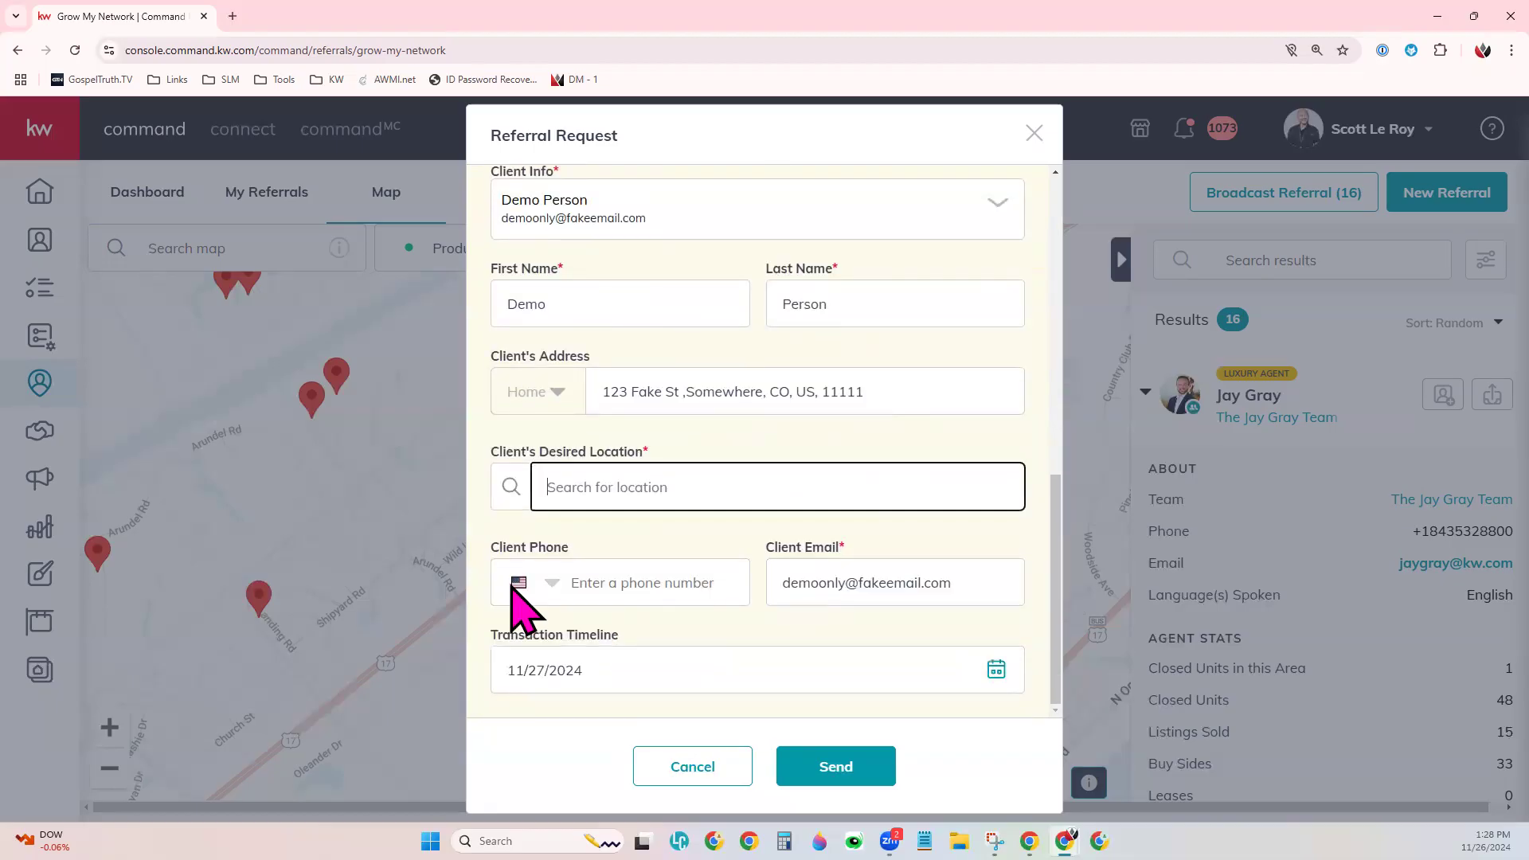
left_click(893, 586)
left_click(838, 548)
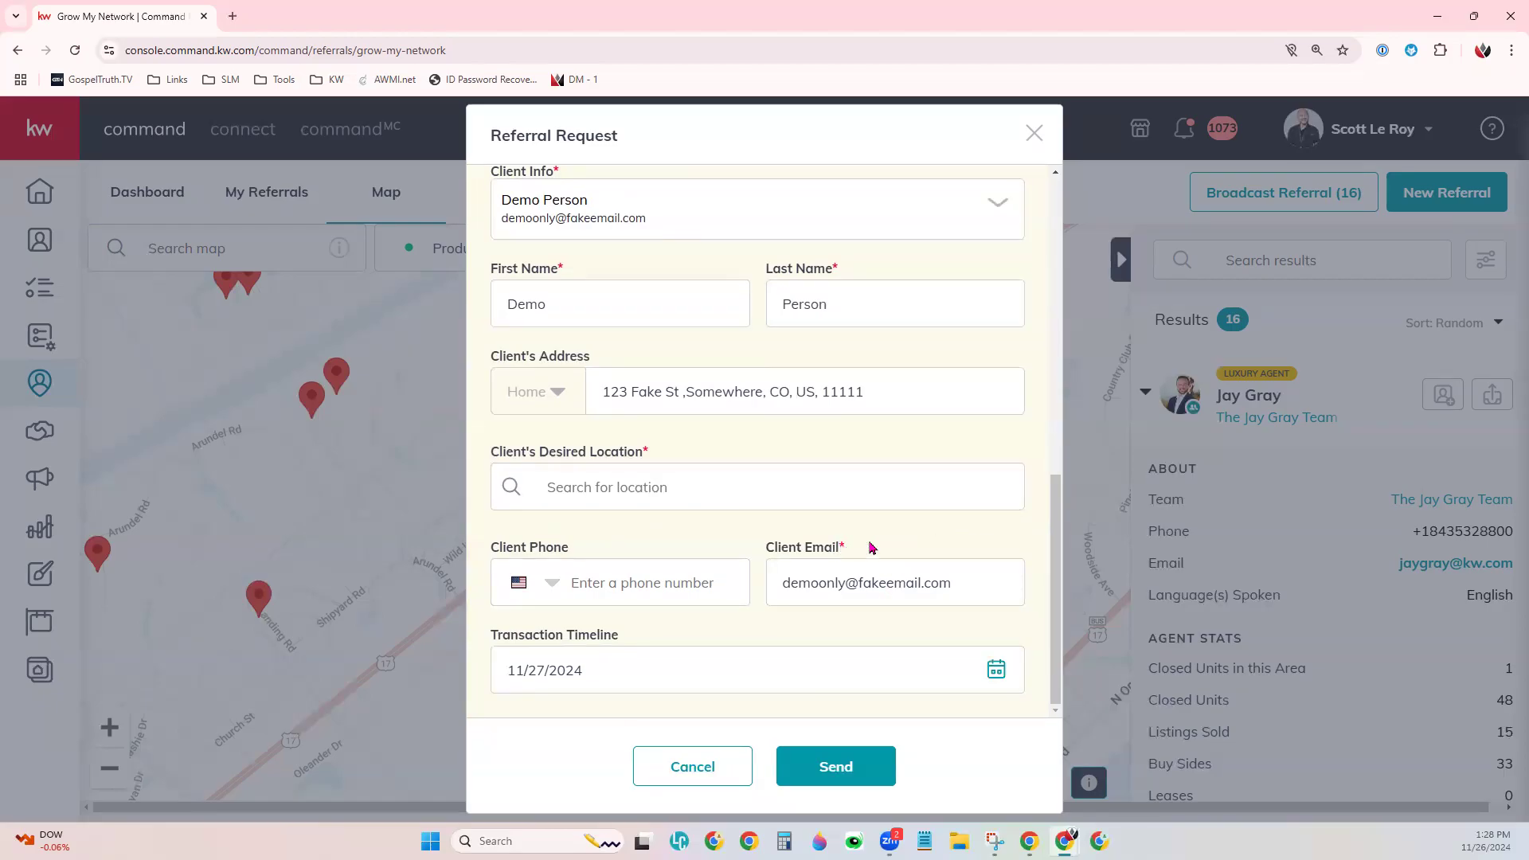
left_click(715, 591)
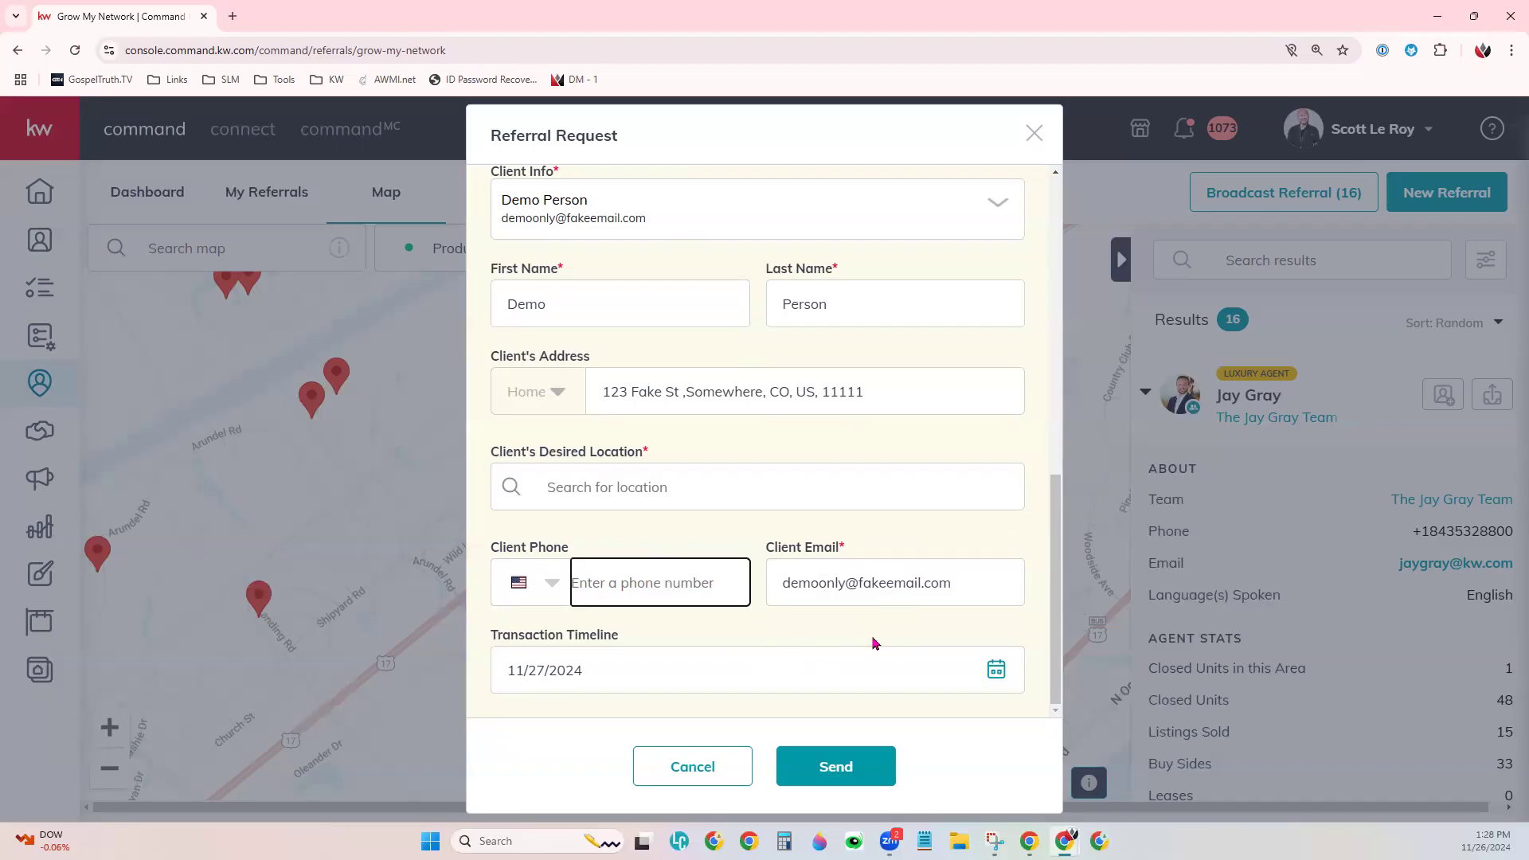
- Set the transaction timeline to January 31, 2025 and close the calendar
left_click(995, 673)
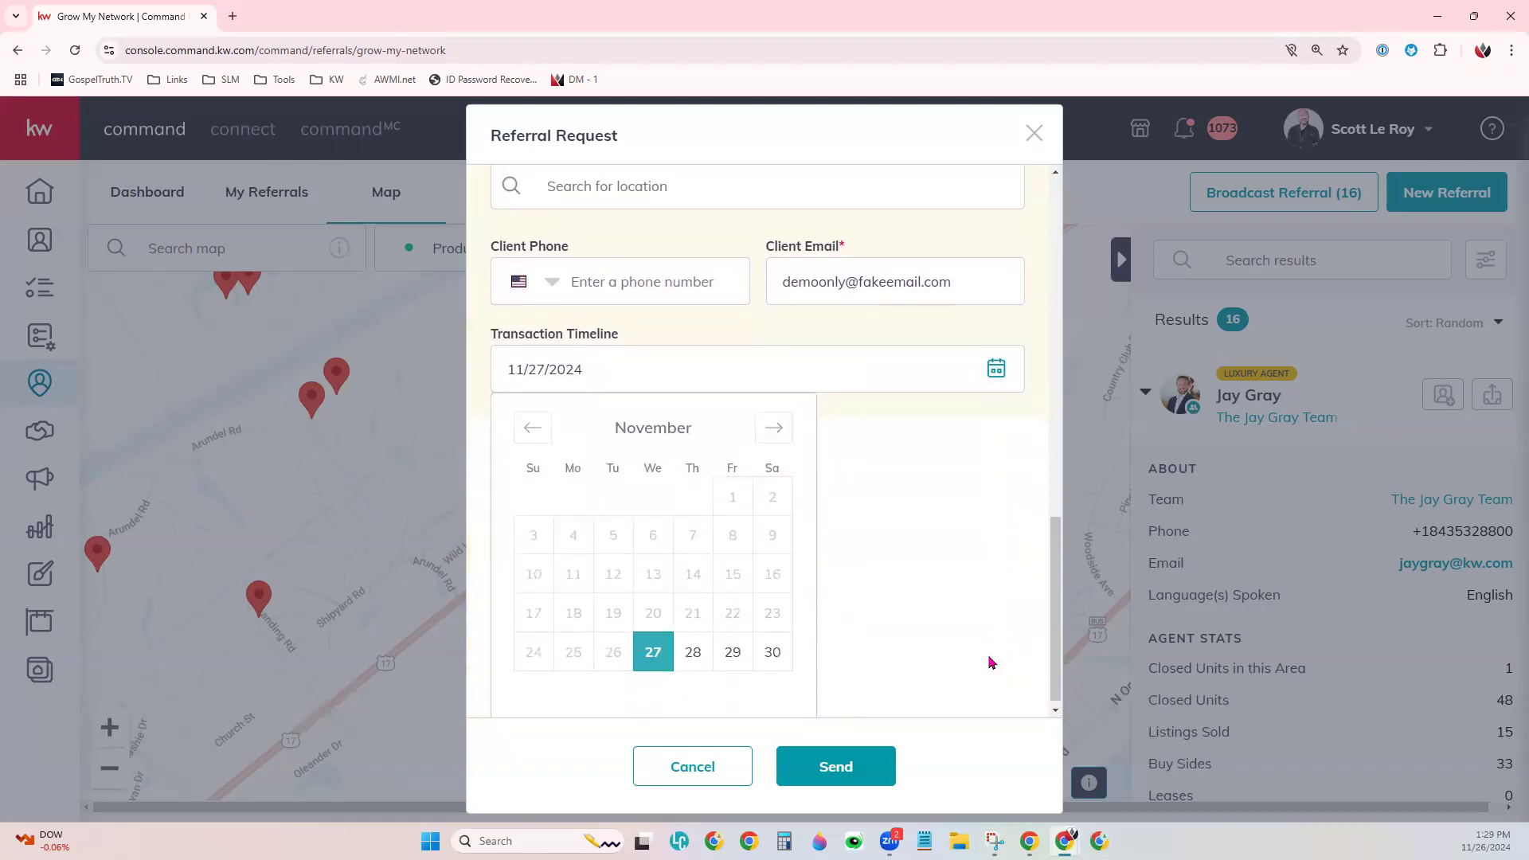
left_click(778, 421)
left_click(779, 421)
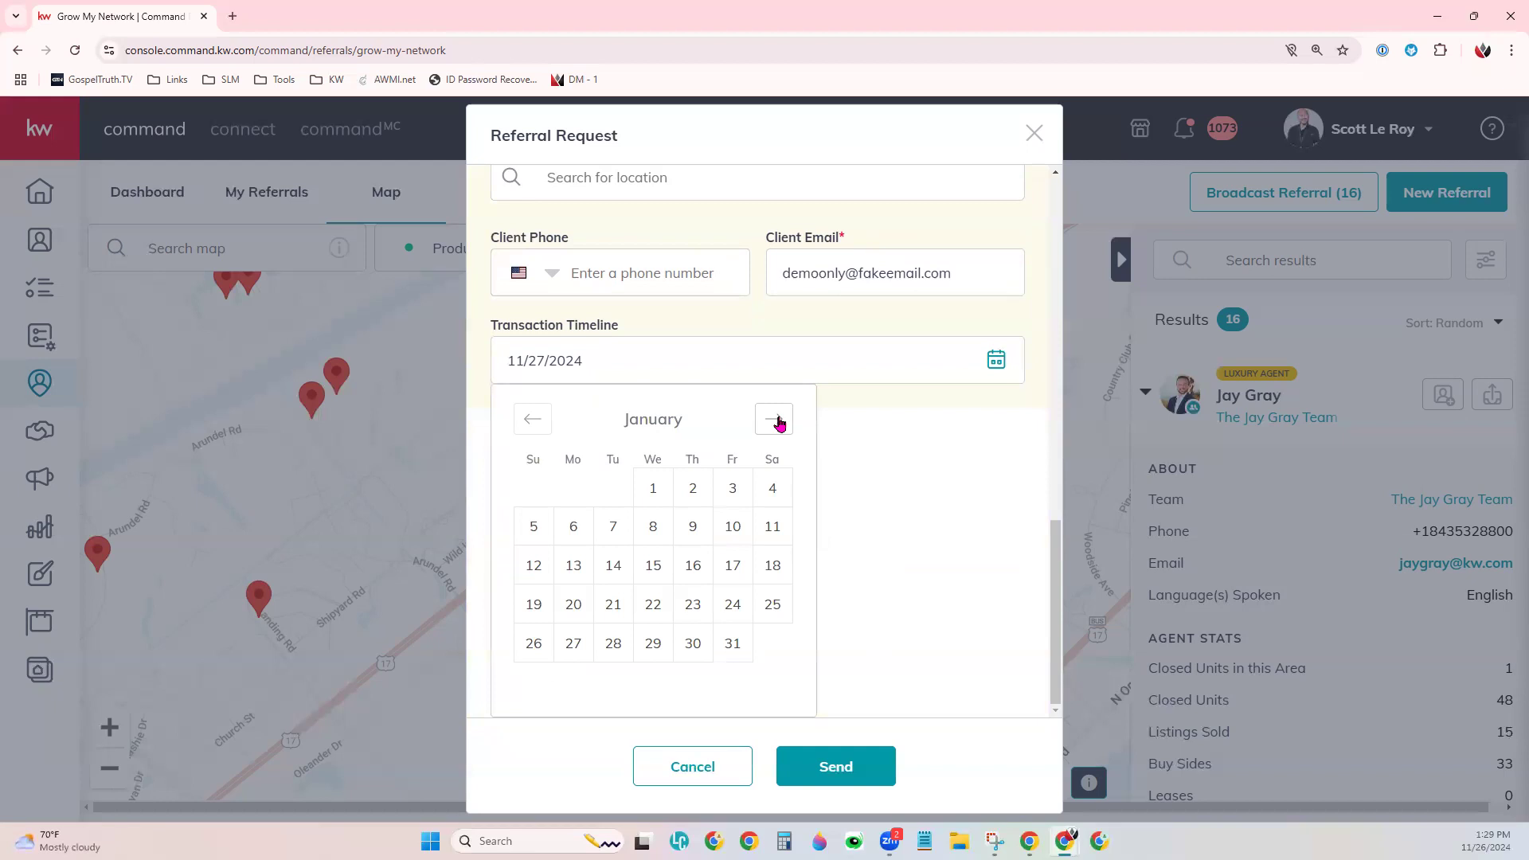
left_click(733, 644)
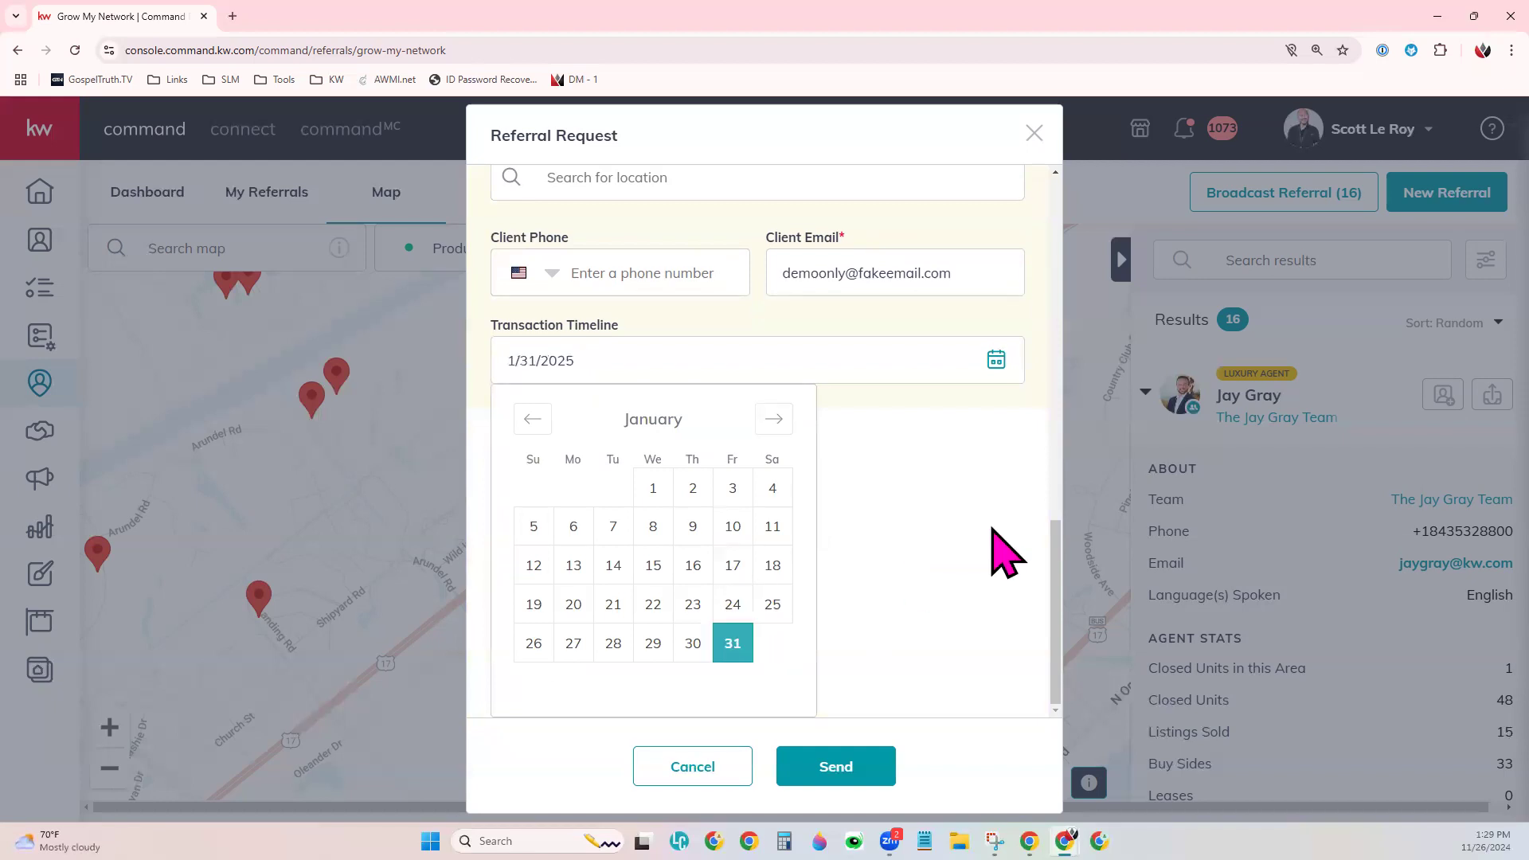
left_click(994, 529)
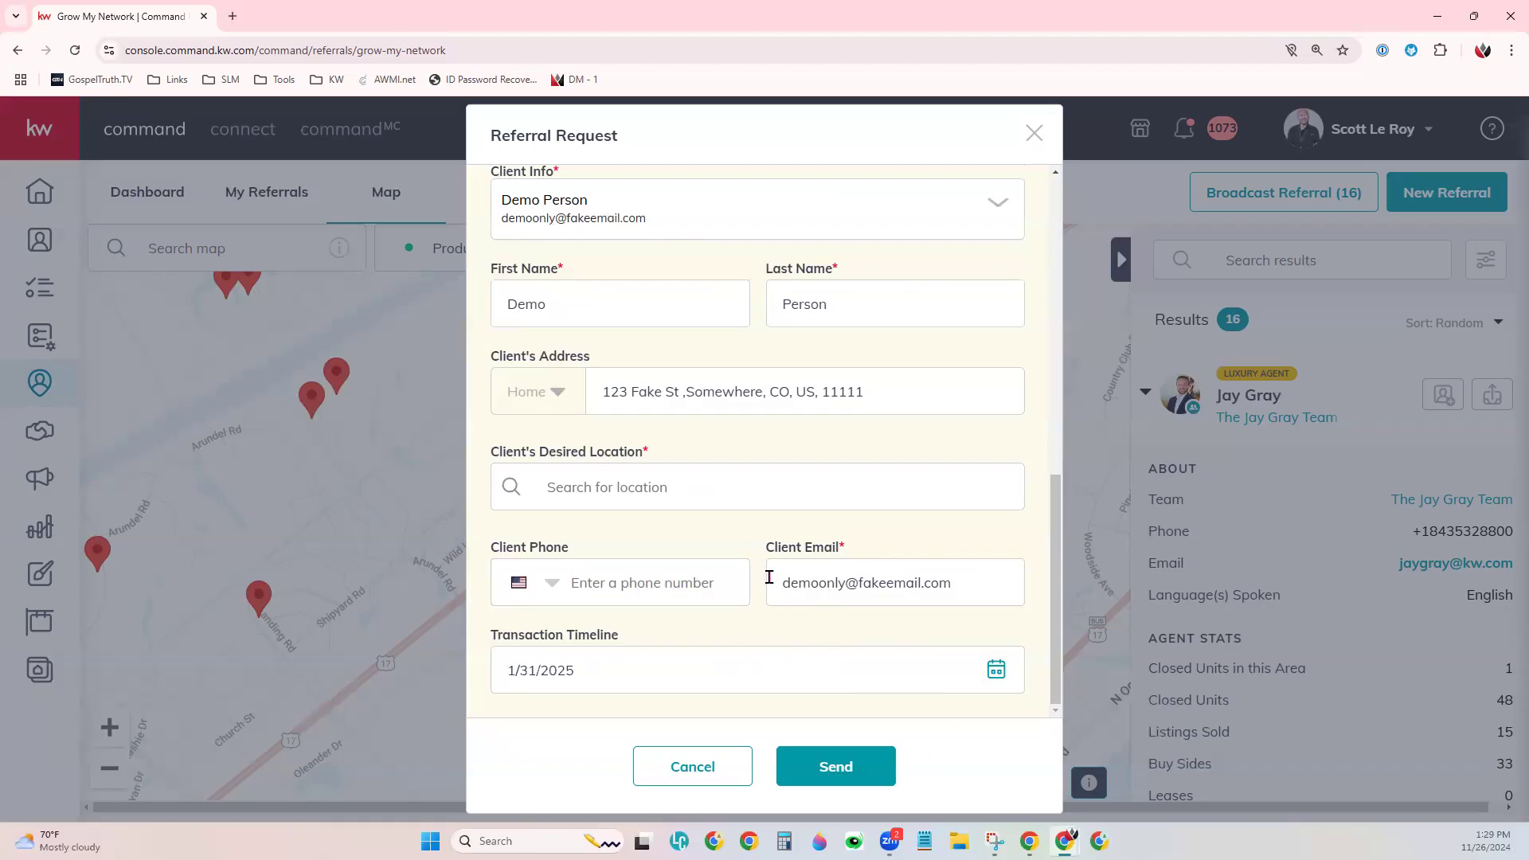
scroll(770, 577, "up", 4)
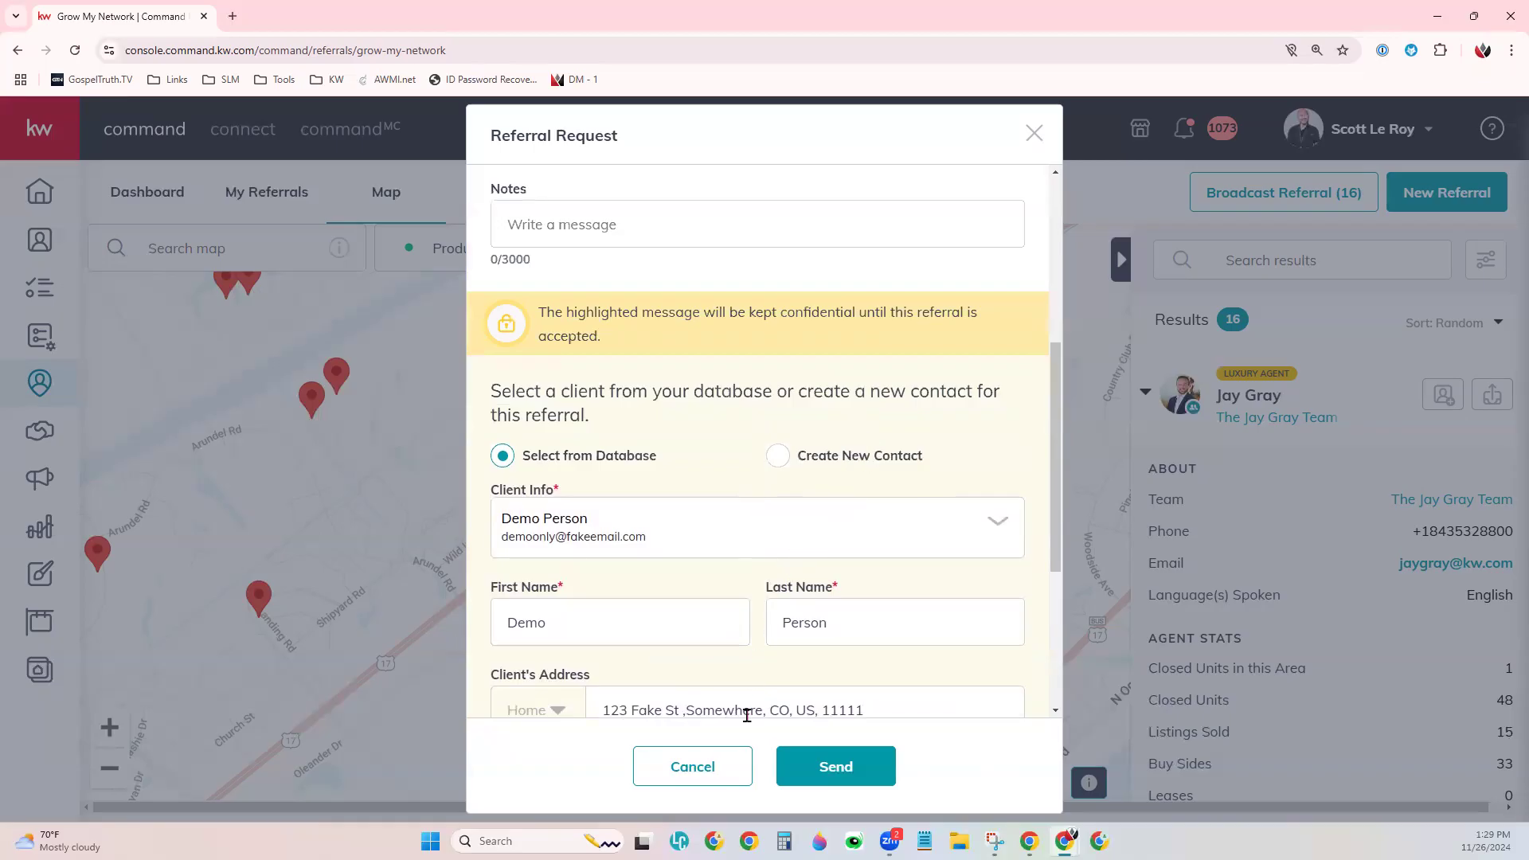
- Close the Referral Request without sending it
left_click(1033, 134)
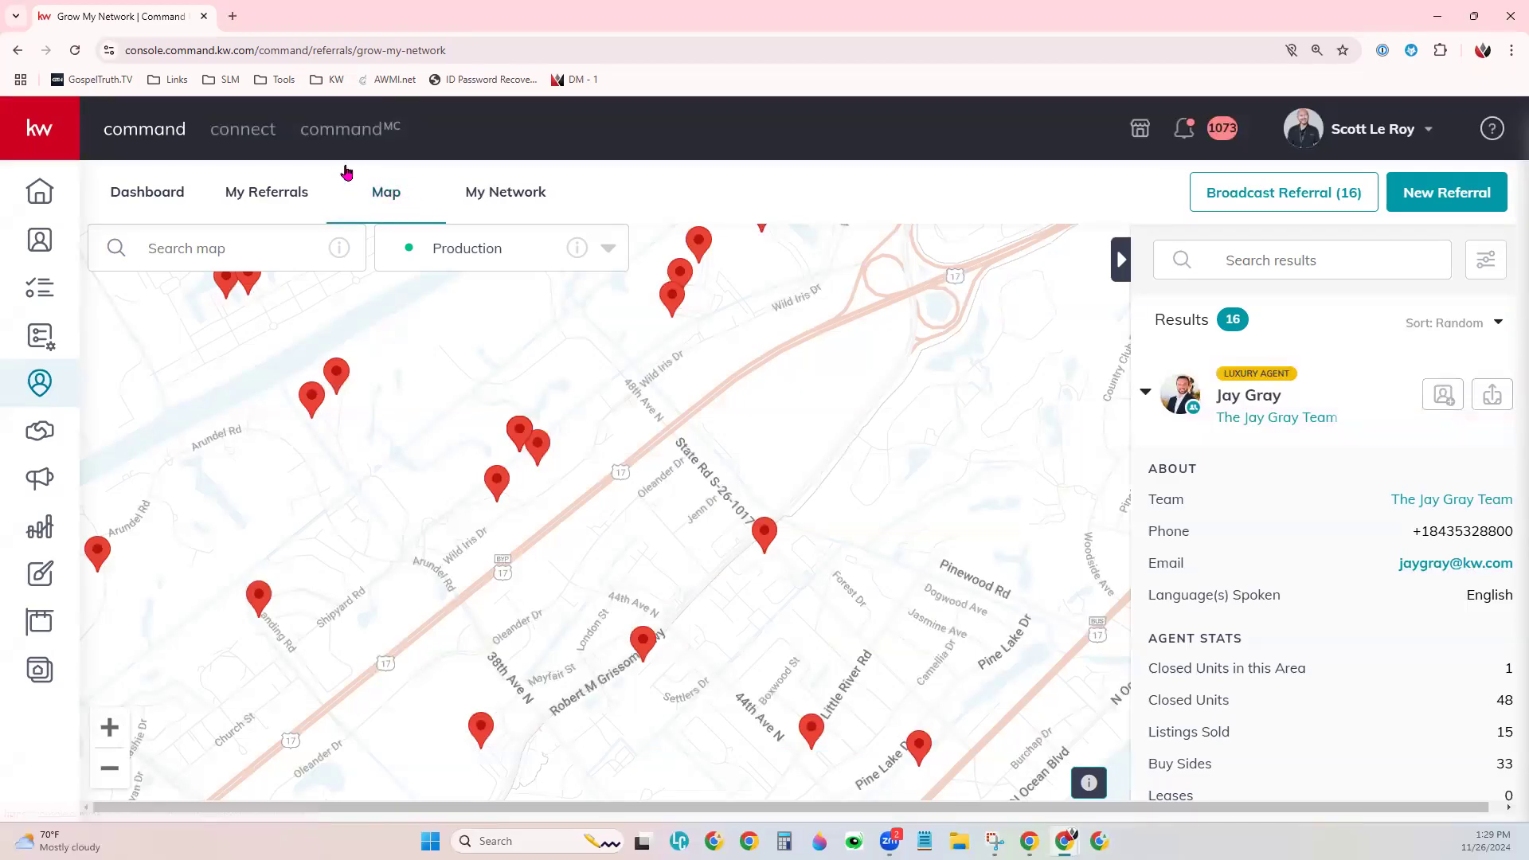
- Open My Network and scroll through the 15 network agents
left_click(503, 193)
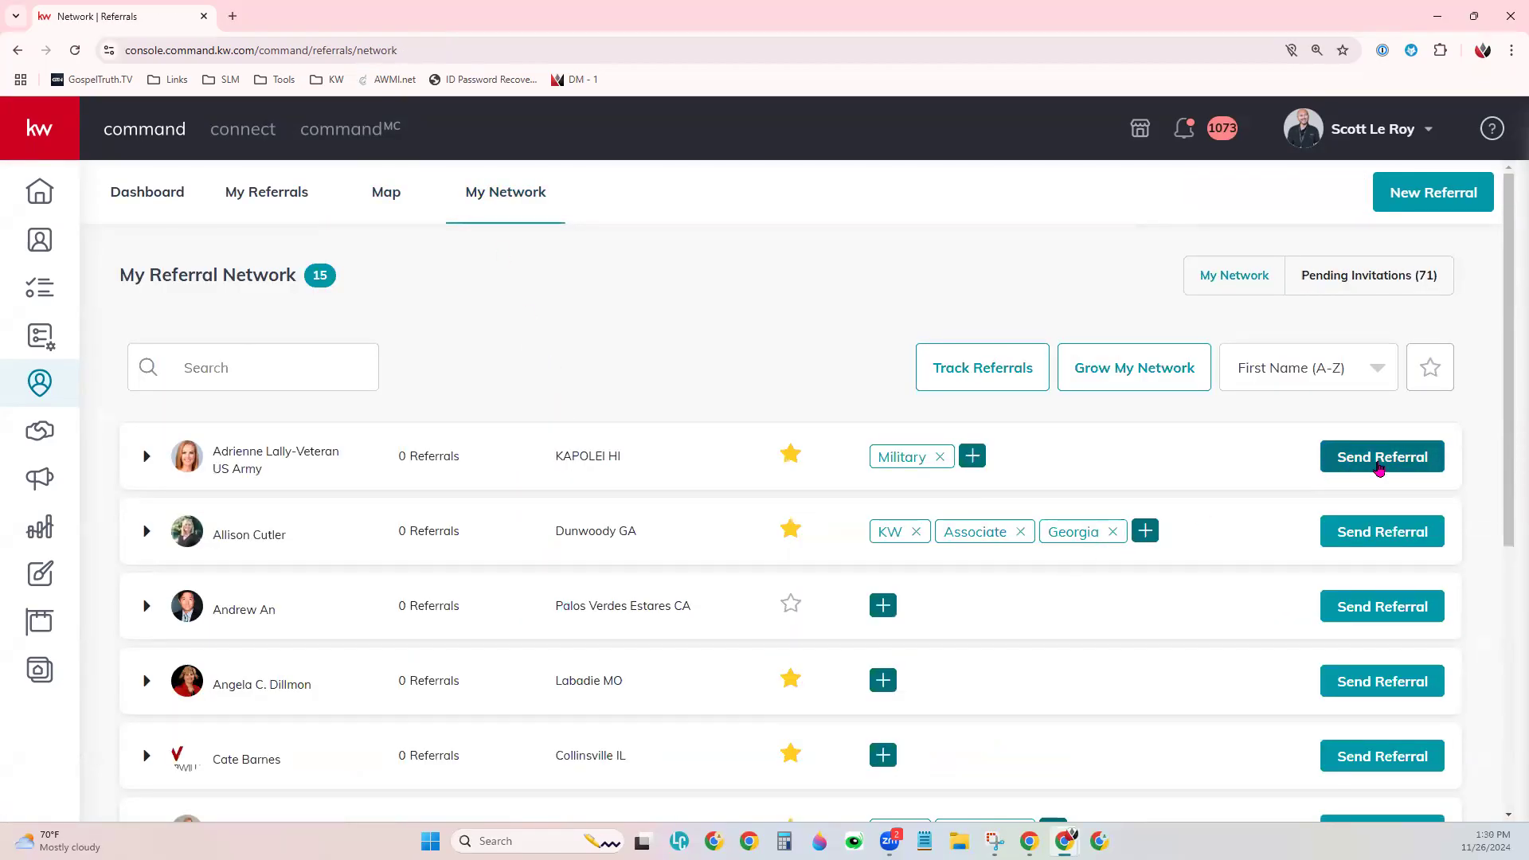
scroll(303, 582, "down", 4)
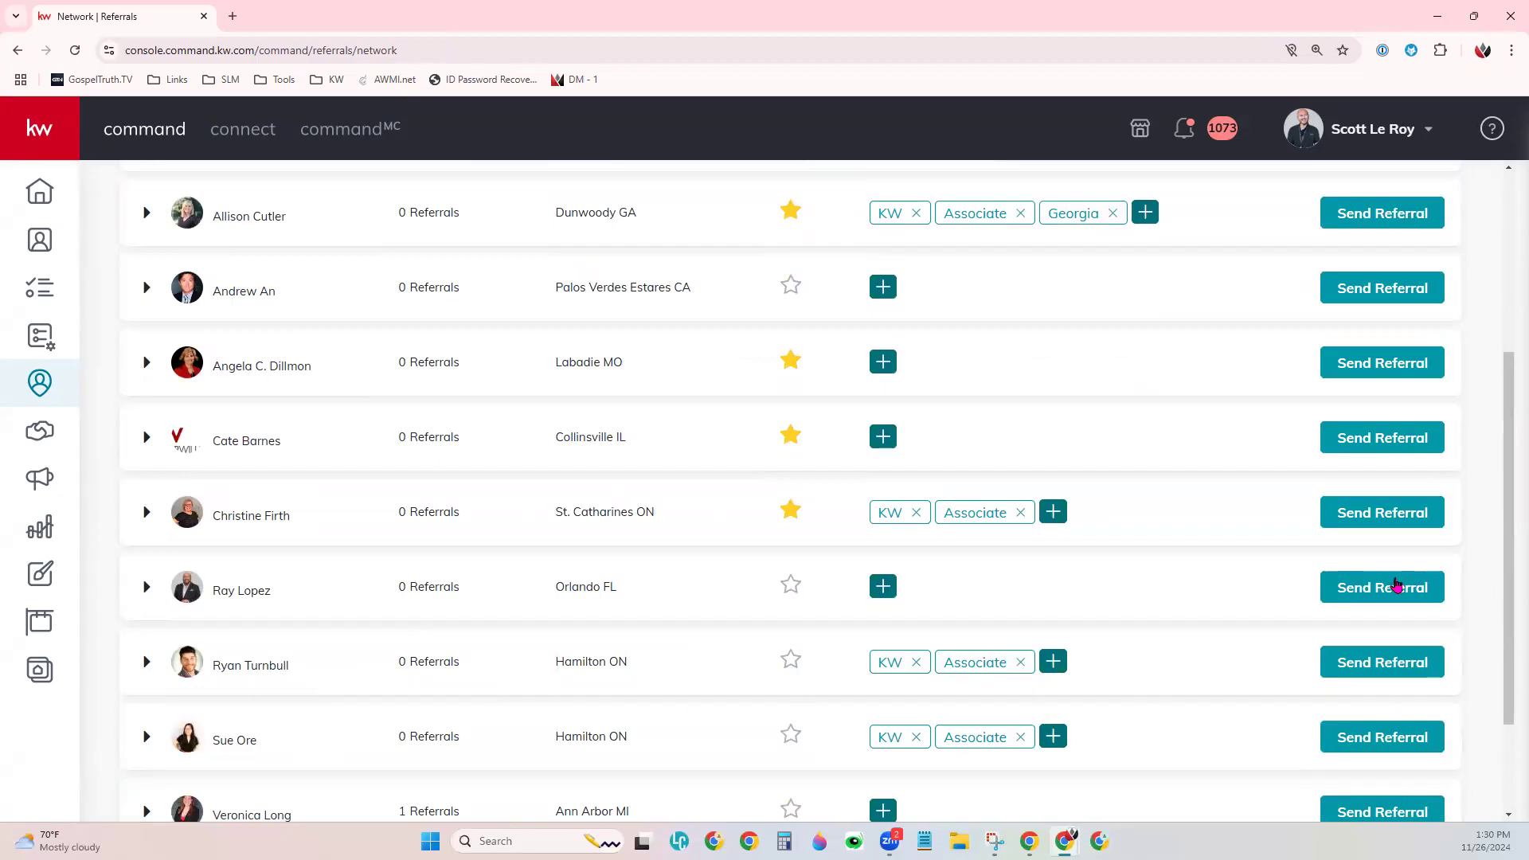
left_click(1386, 584)
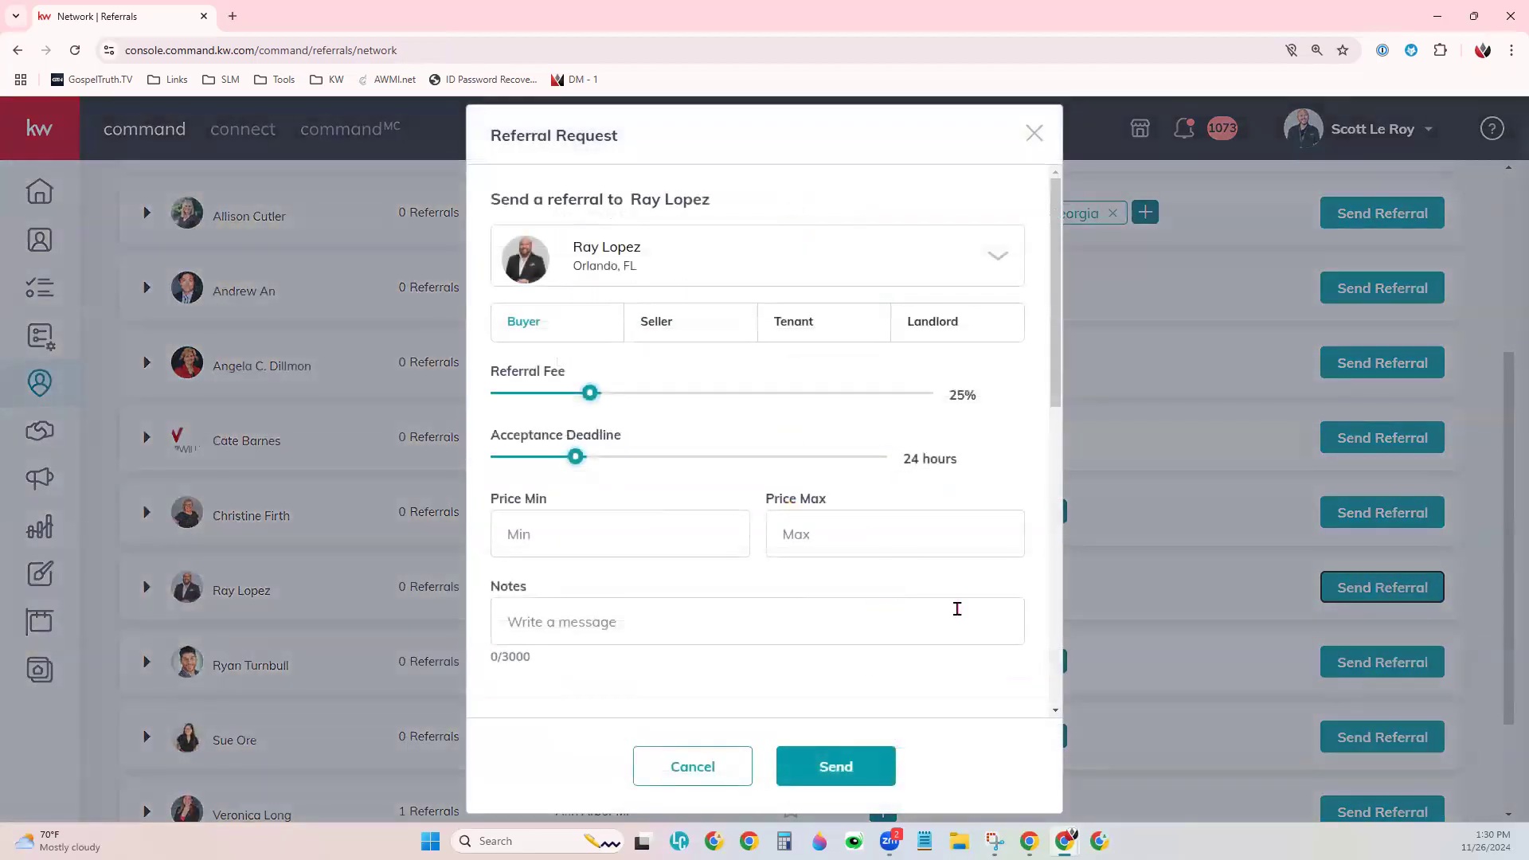
scroll(864, 648, "down", 4)
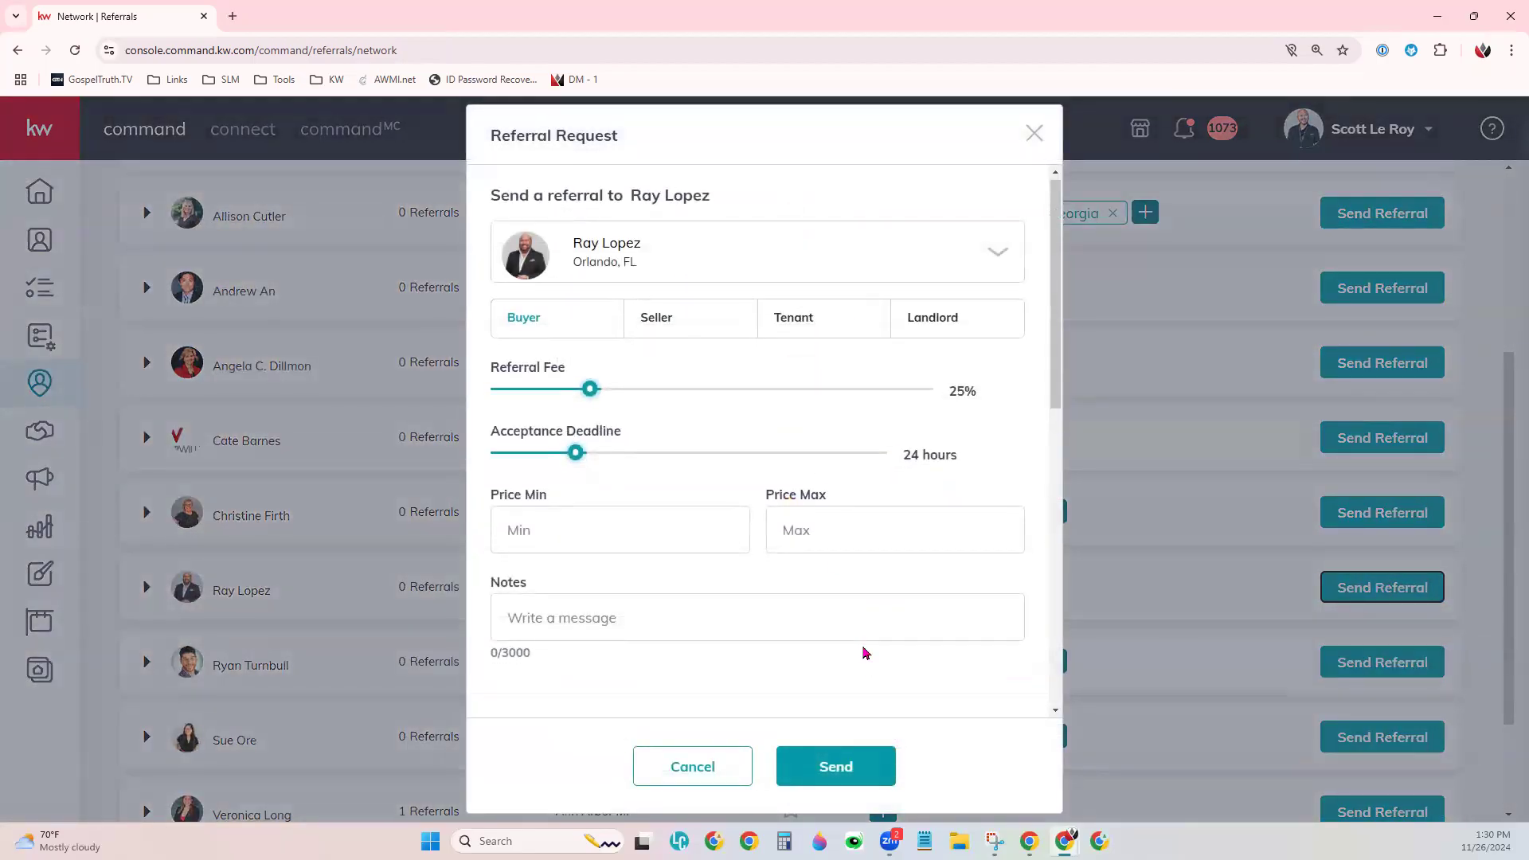
scroll(863, 652, "down", 5)
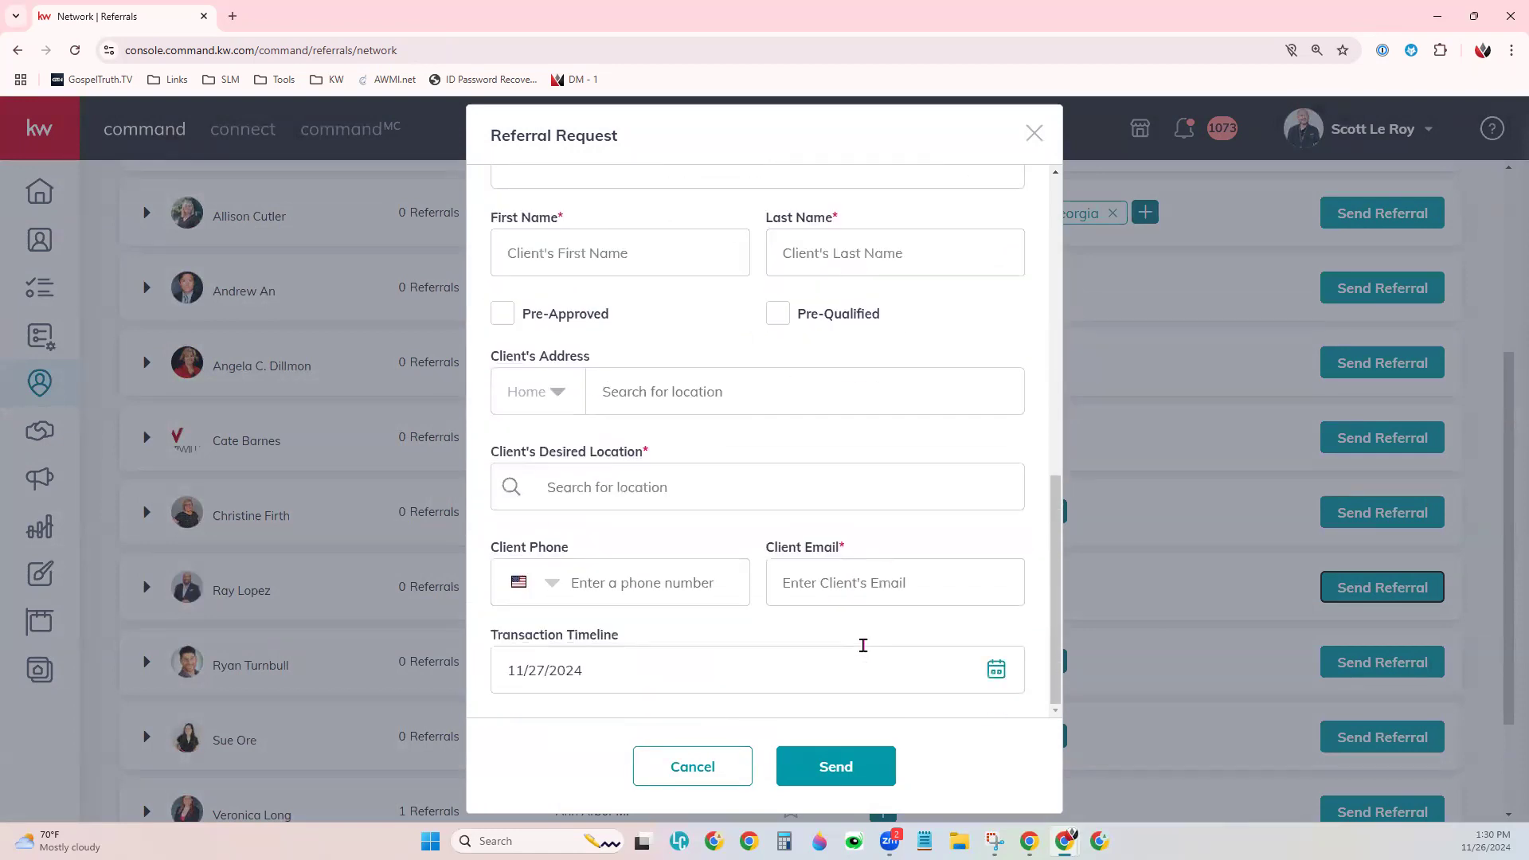
scroll(864, 647, "up", 4)
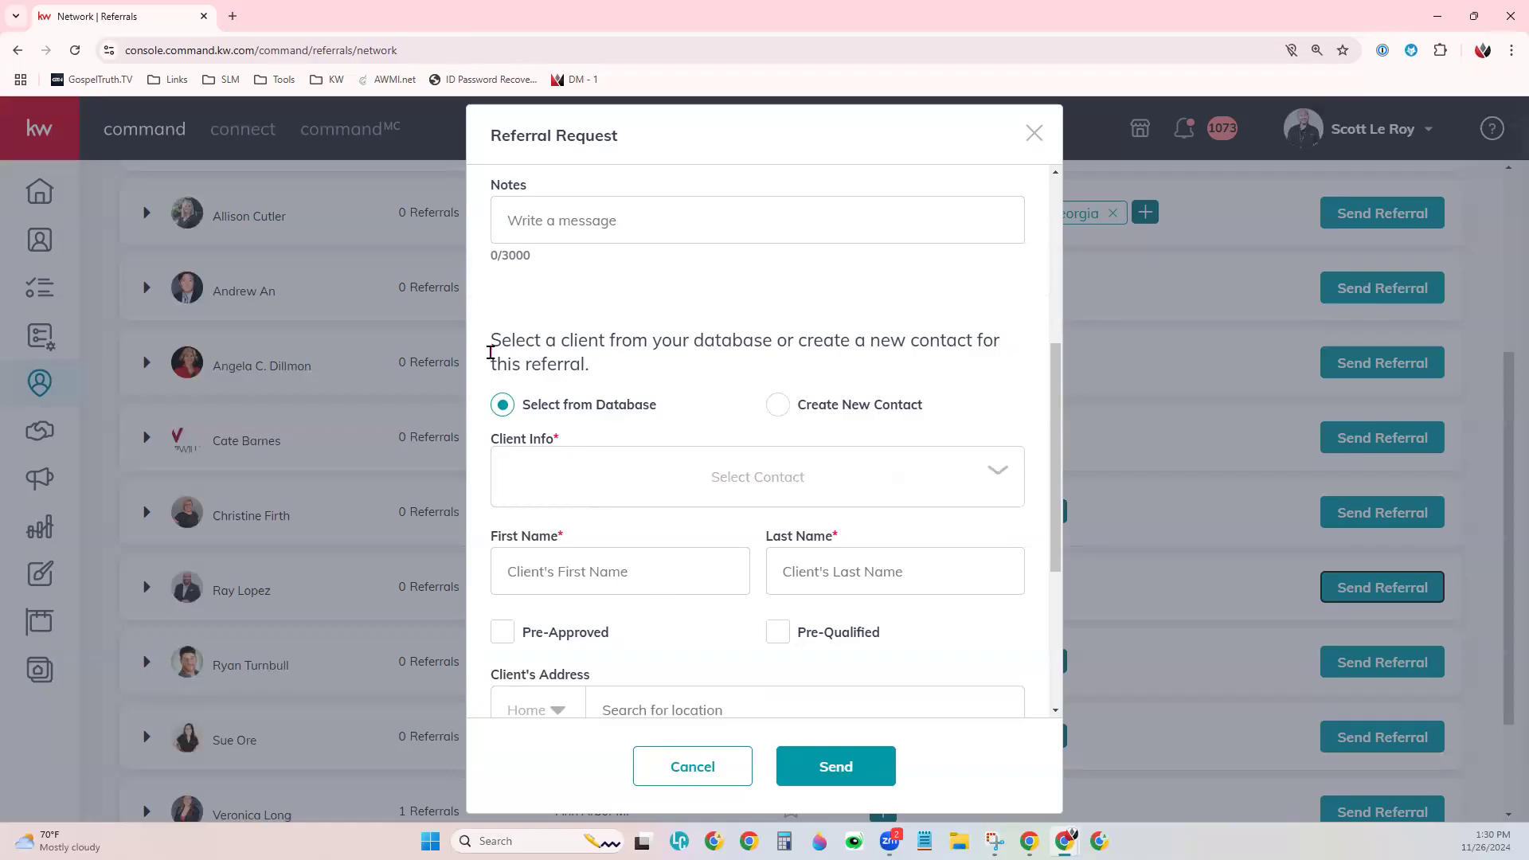
left_click_drag(489, 356, 591, 364)
left_click(642, 377)
scroll(785, 654, "down", 4)
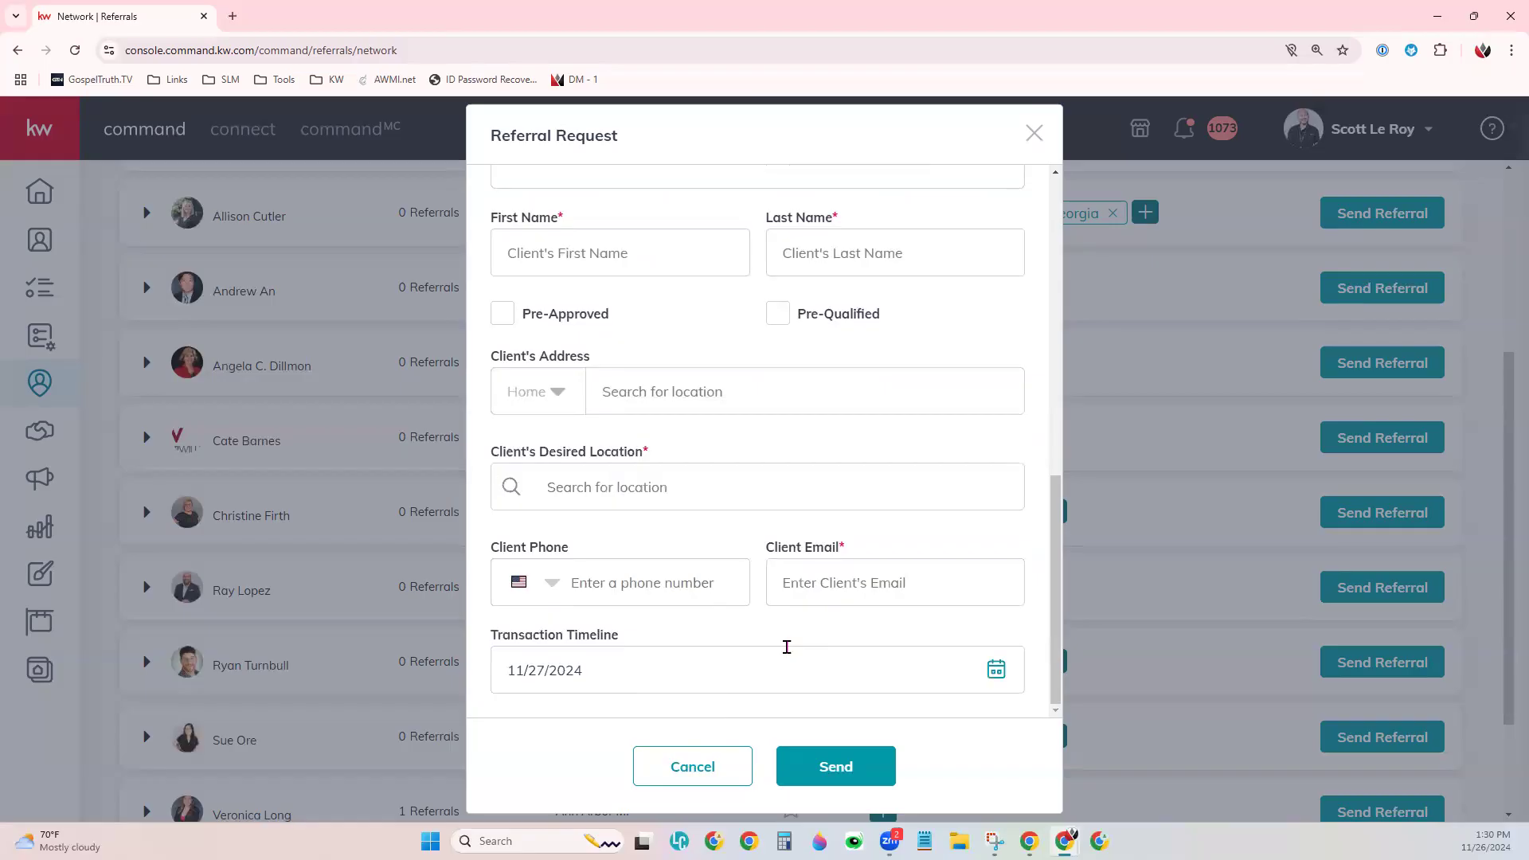
left_click(1038, 137)
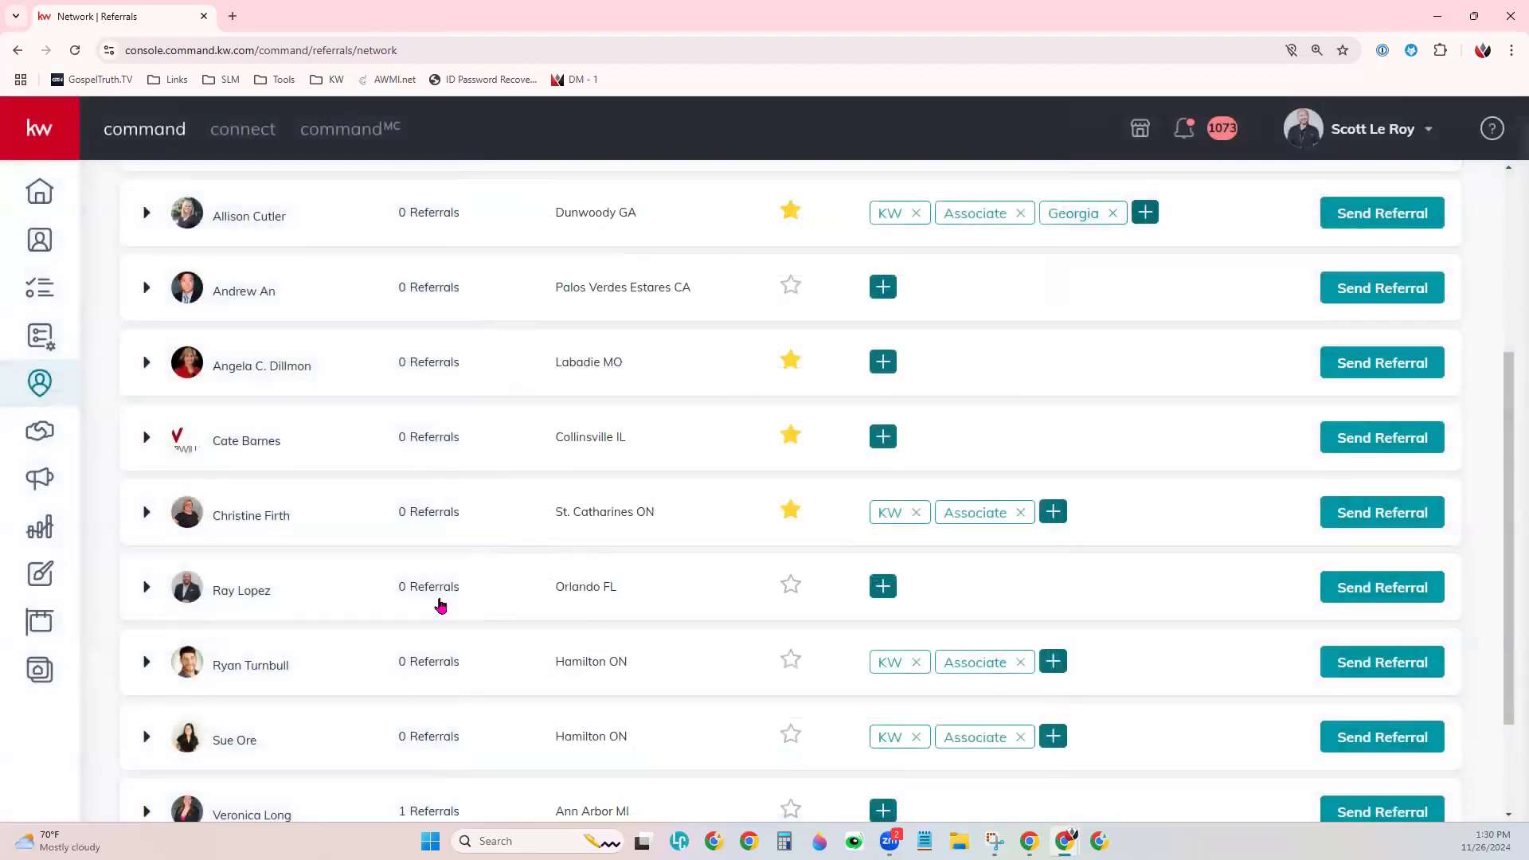
- Return to the Production map and pan it over Carolina Forest, ready to search a location
scroll(494, 606, "up", 4)
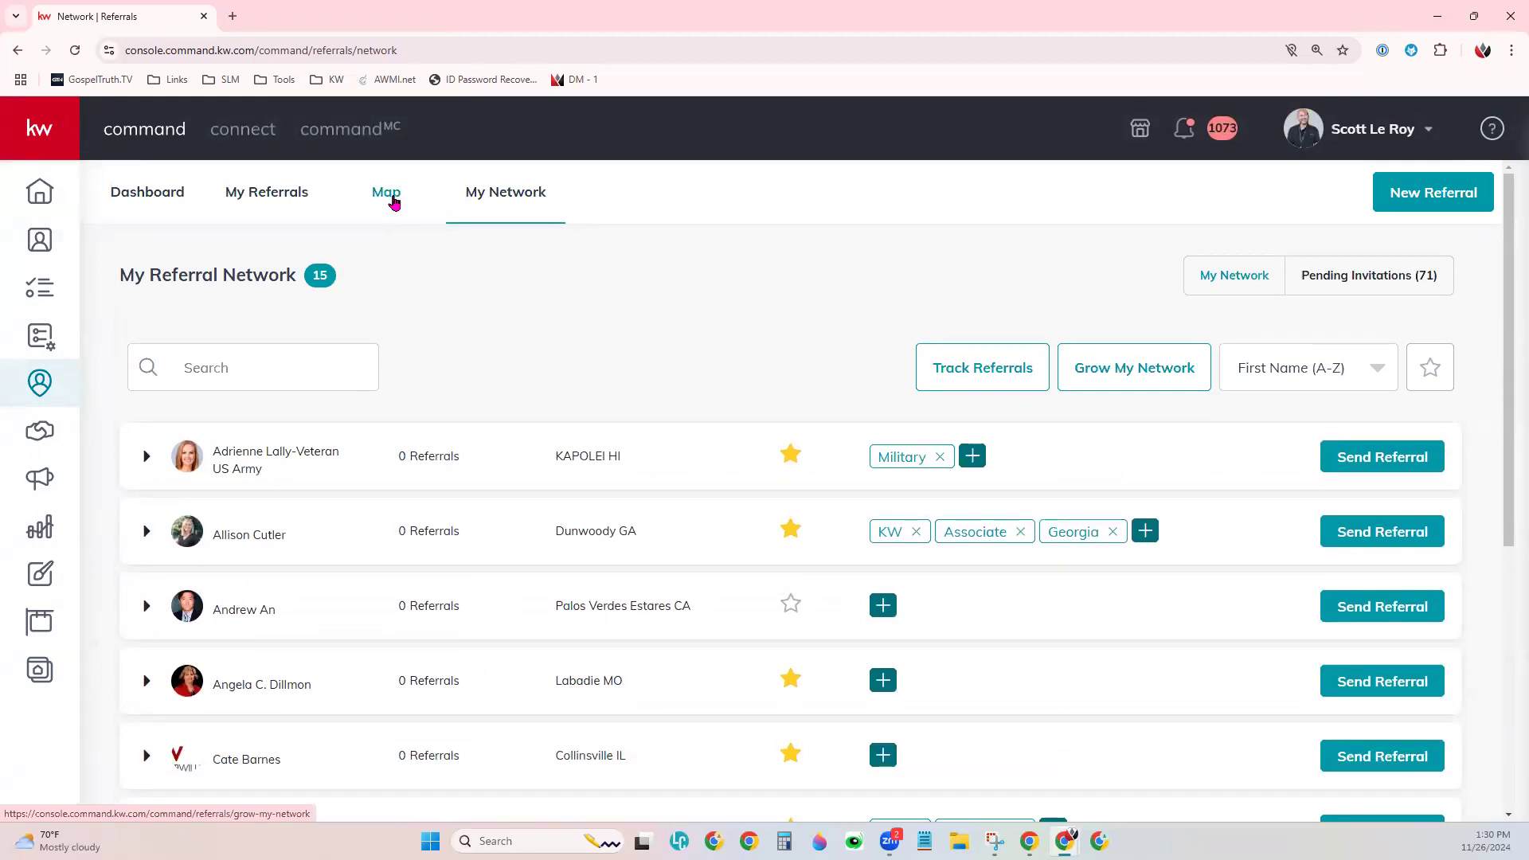
left_click(390, 198)
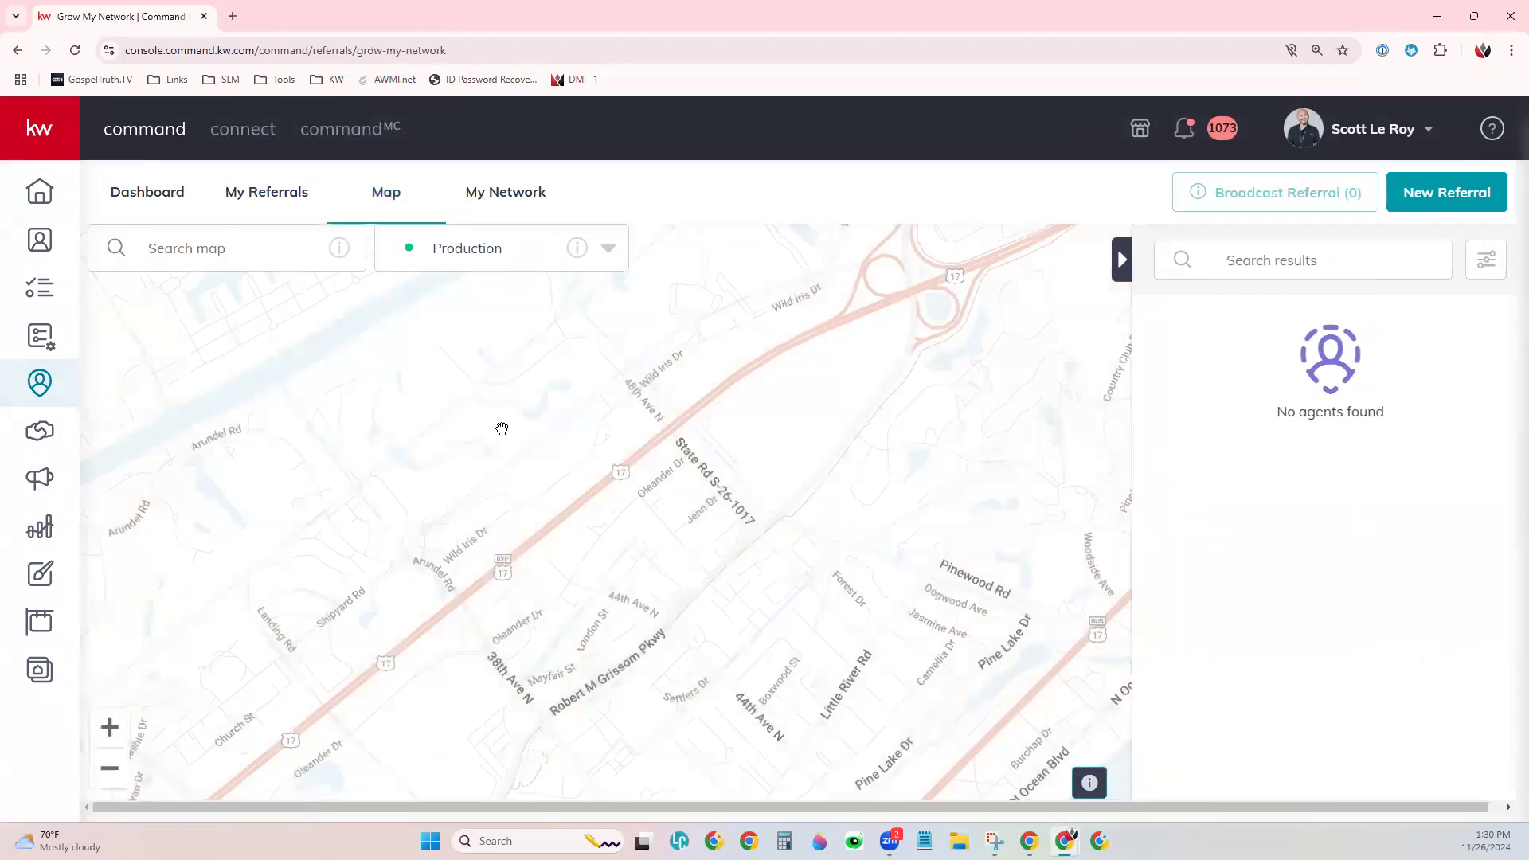
left_click(447, 253)
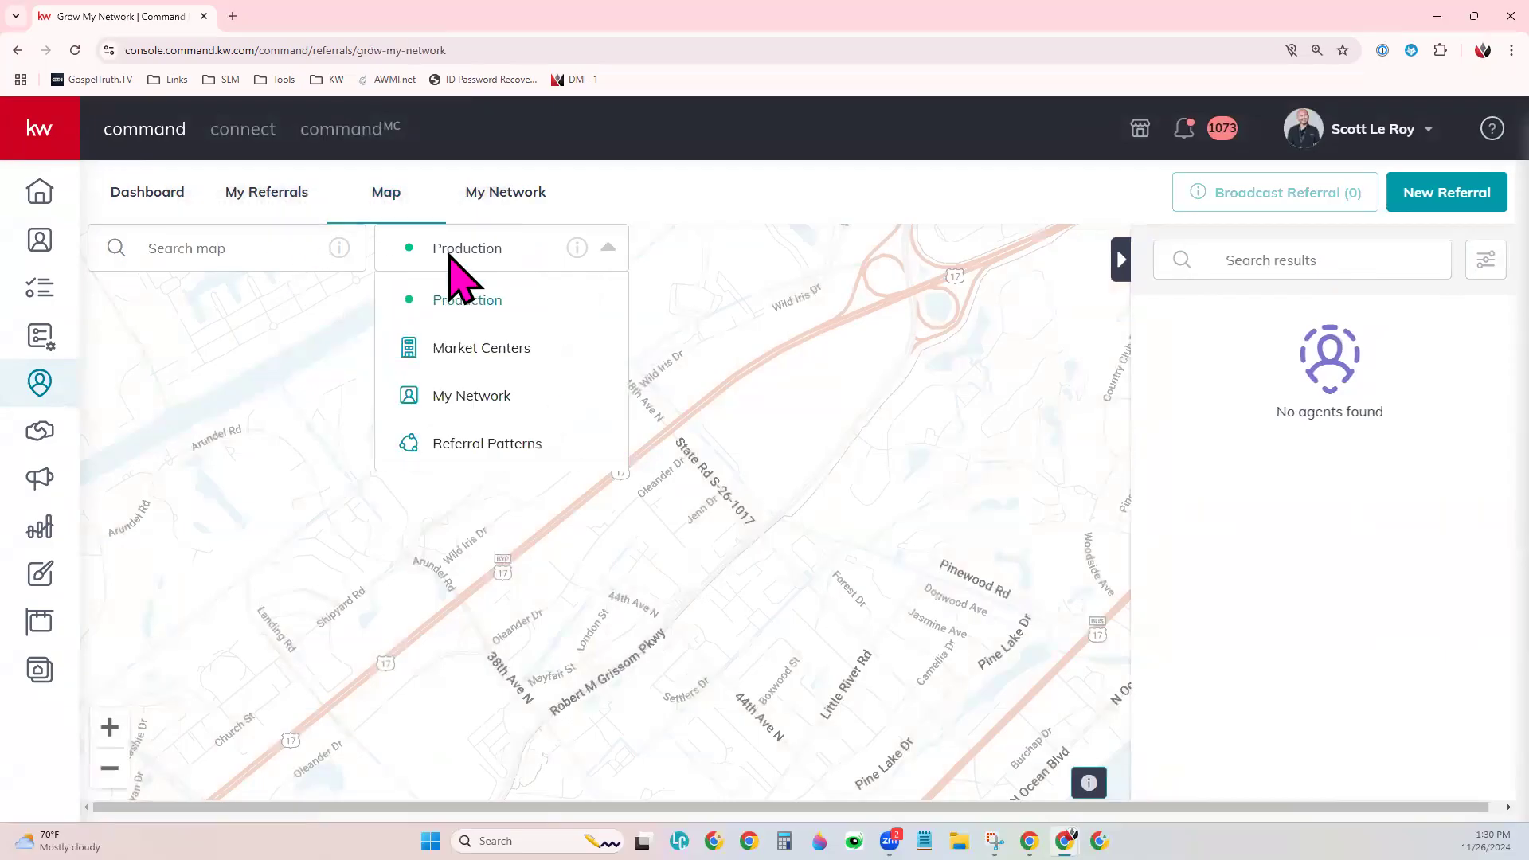
left_click(318, 253)
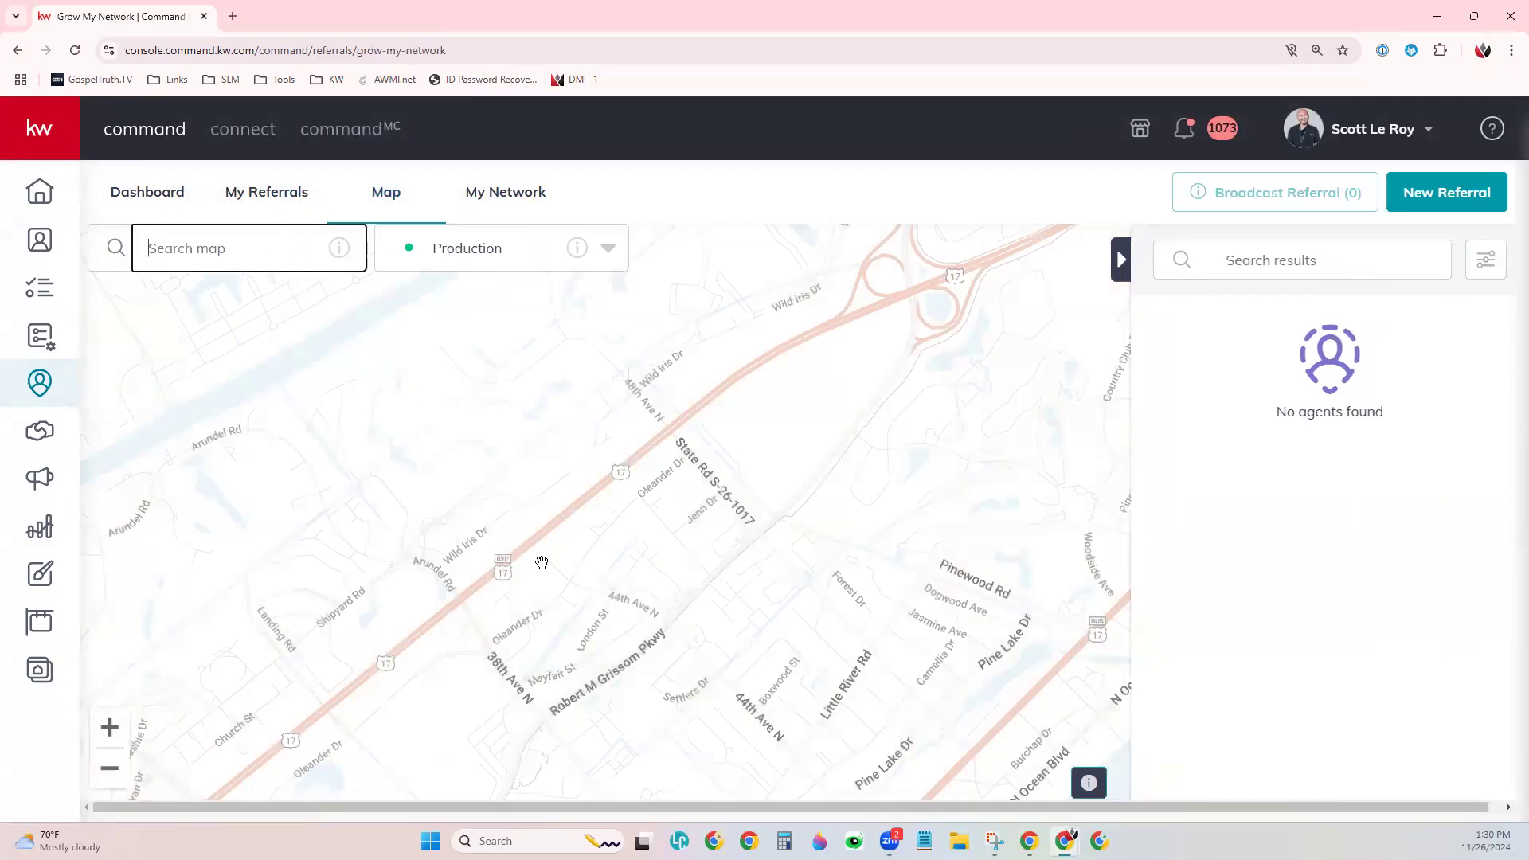
scroll(541, 562, "up", 1)
scroll(541, 561, "down", 1)
scroll(632, 564, "down", 1)
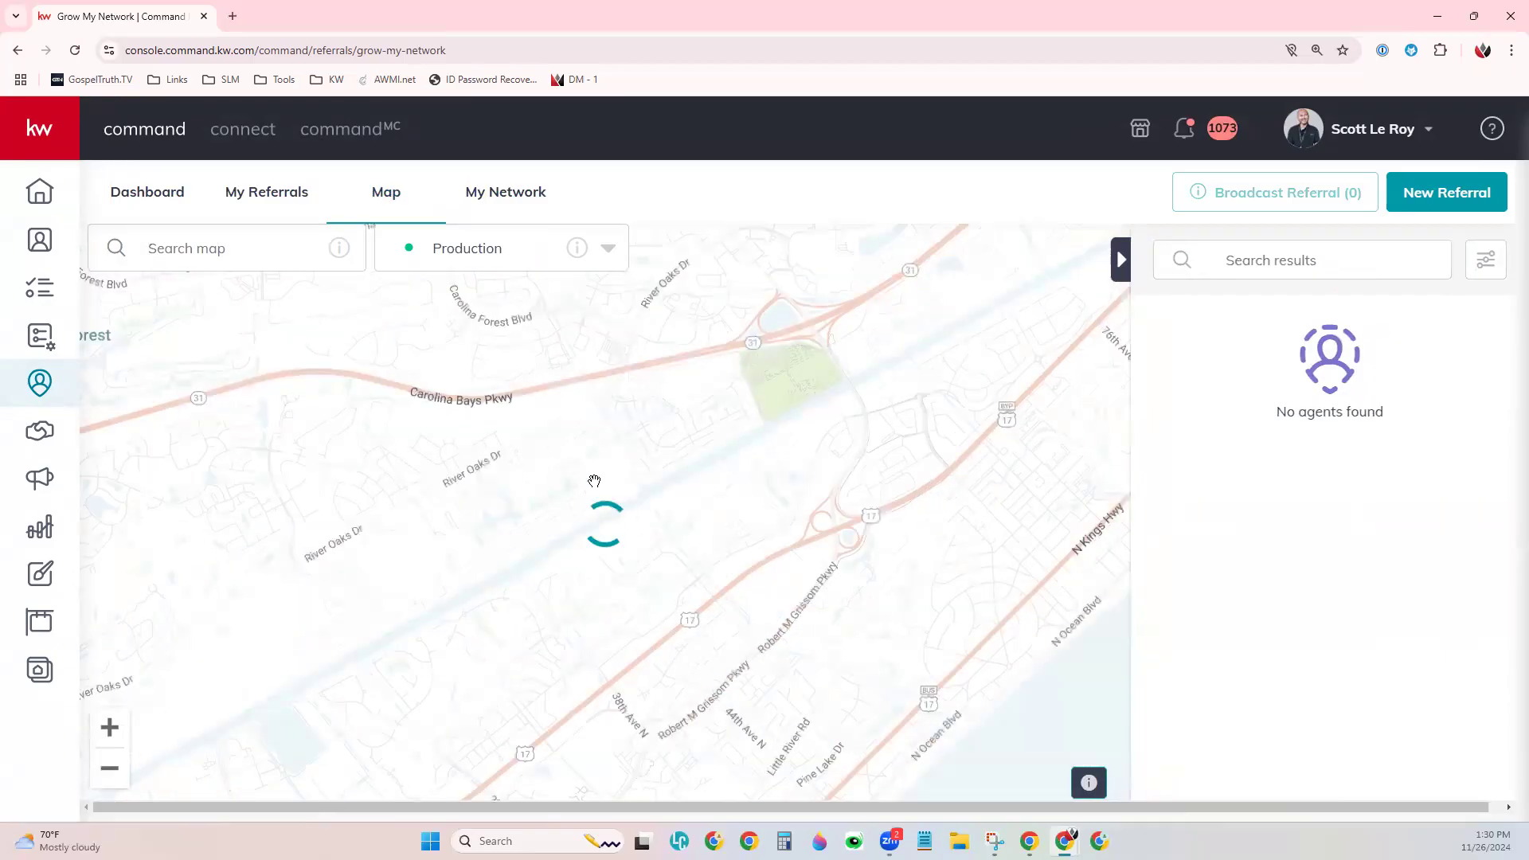
left_click_drag(411, 425, 482, 526)
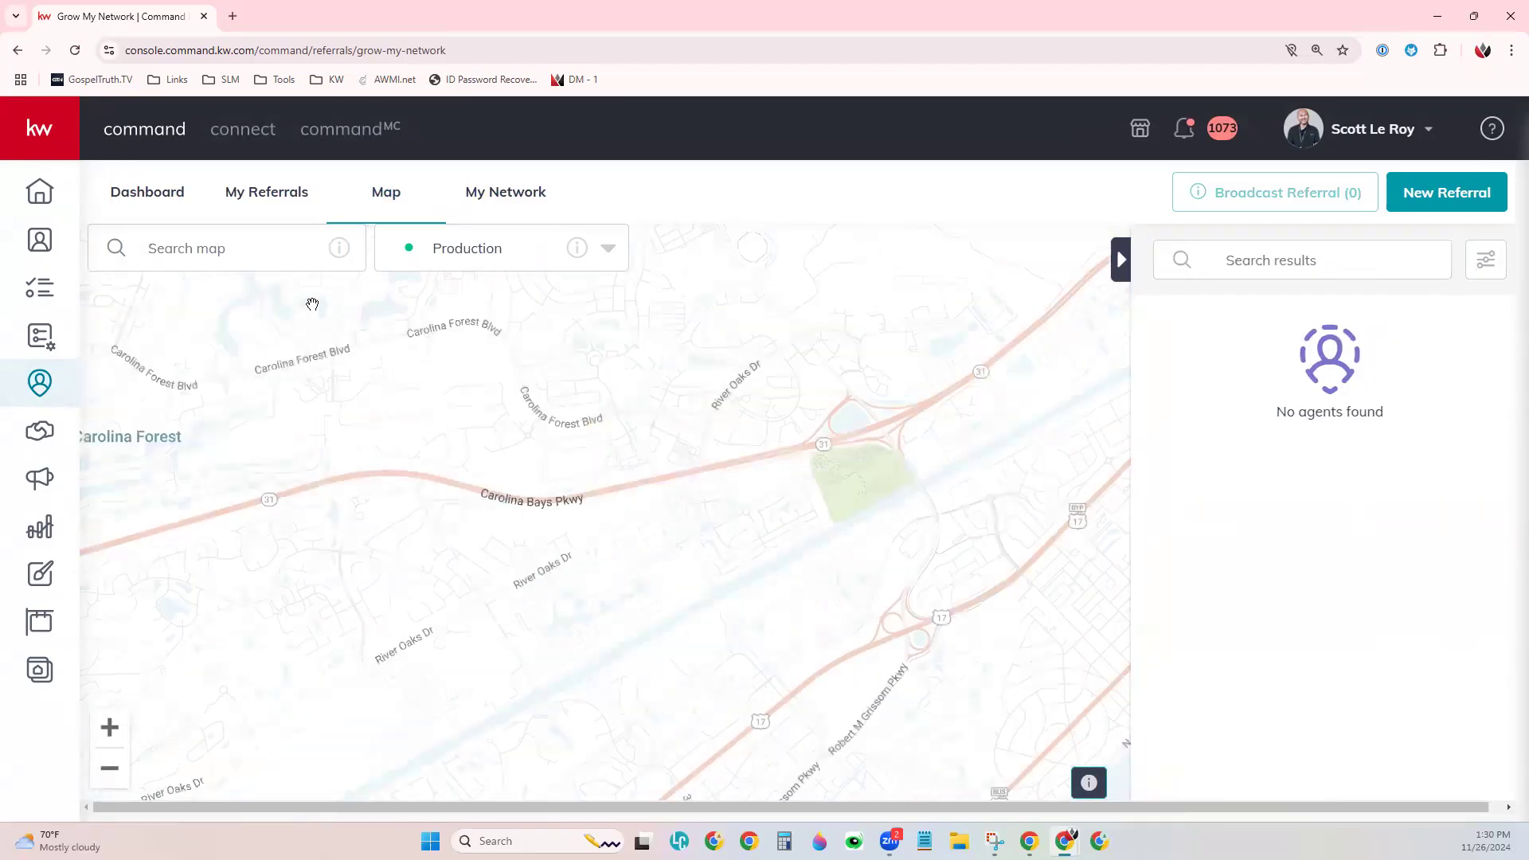
left_click(212, 250)
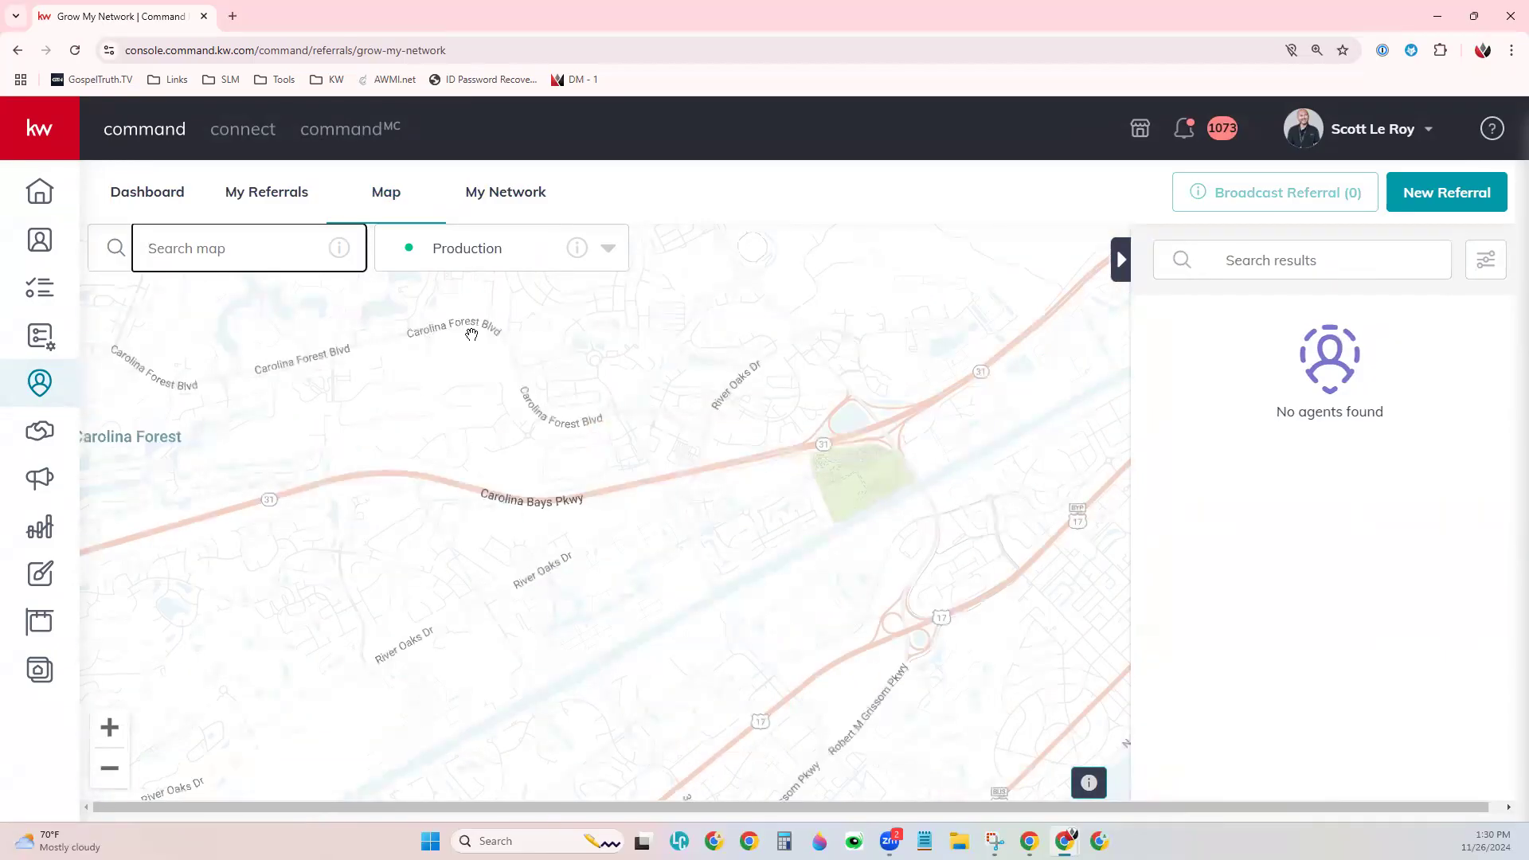
- Search the map for 'Boise, ID' and zoom into downtown Boise's agent pins
type("Boise, ID")
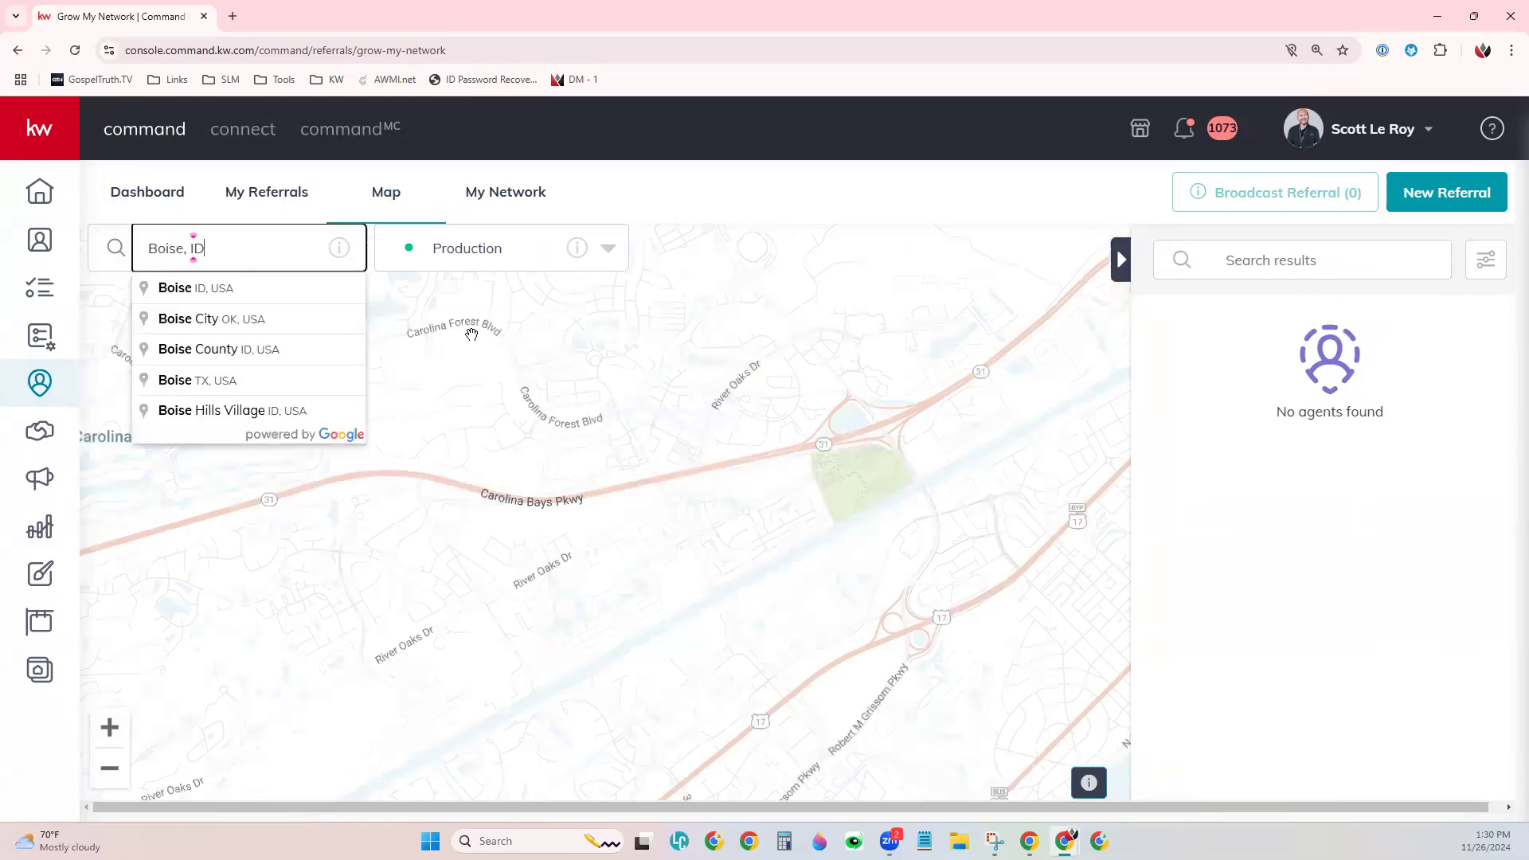
left_click(216, 278)
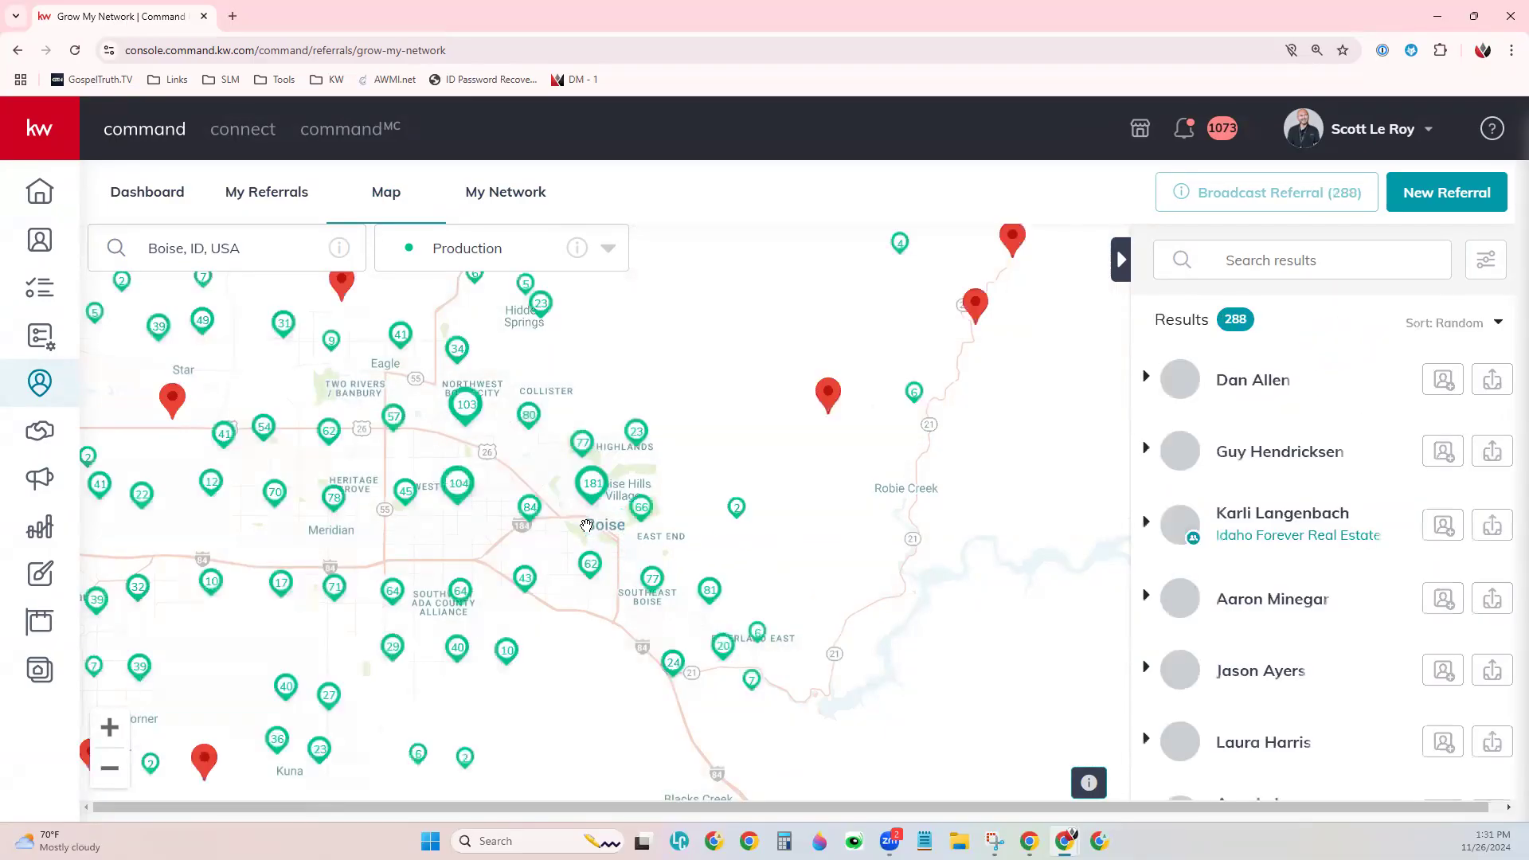
scroll(587, 526, "up", 1)
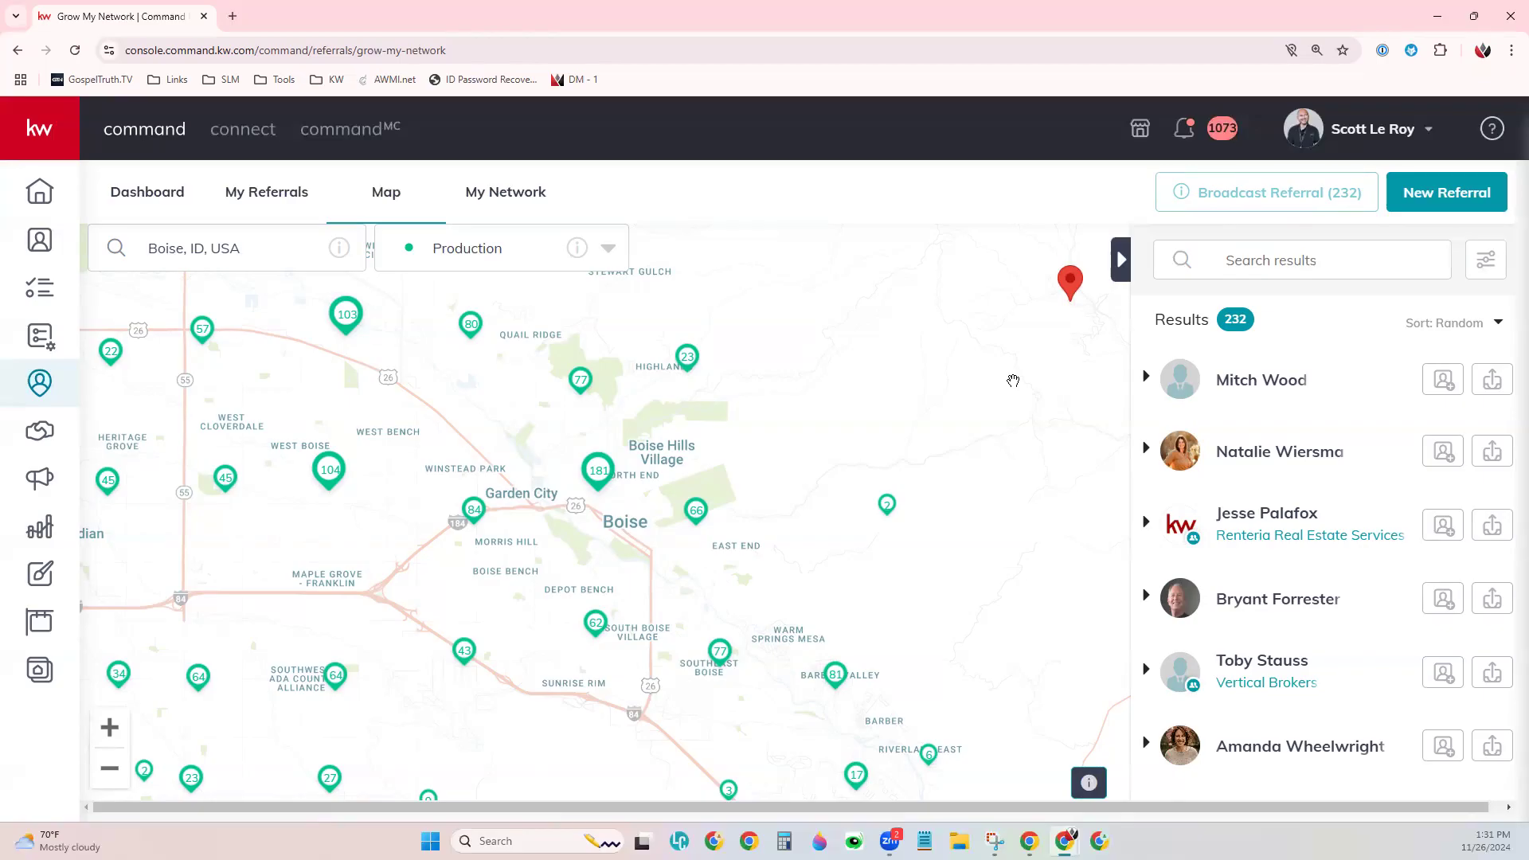
scroll(638, 538, "up", 1)
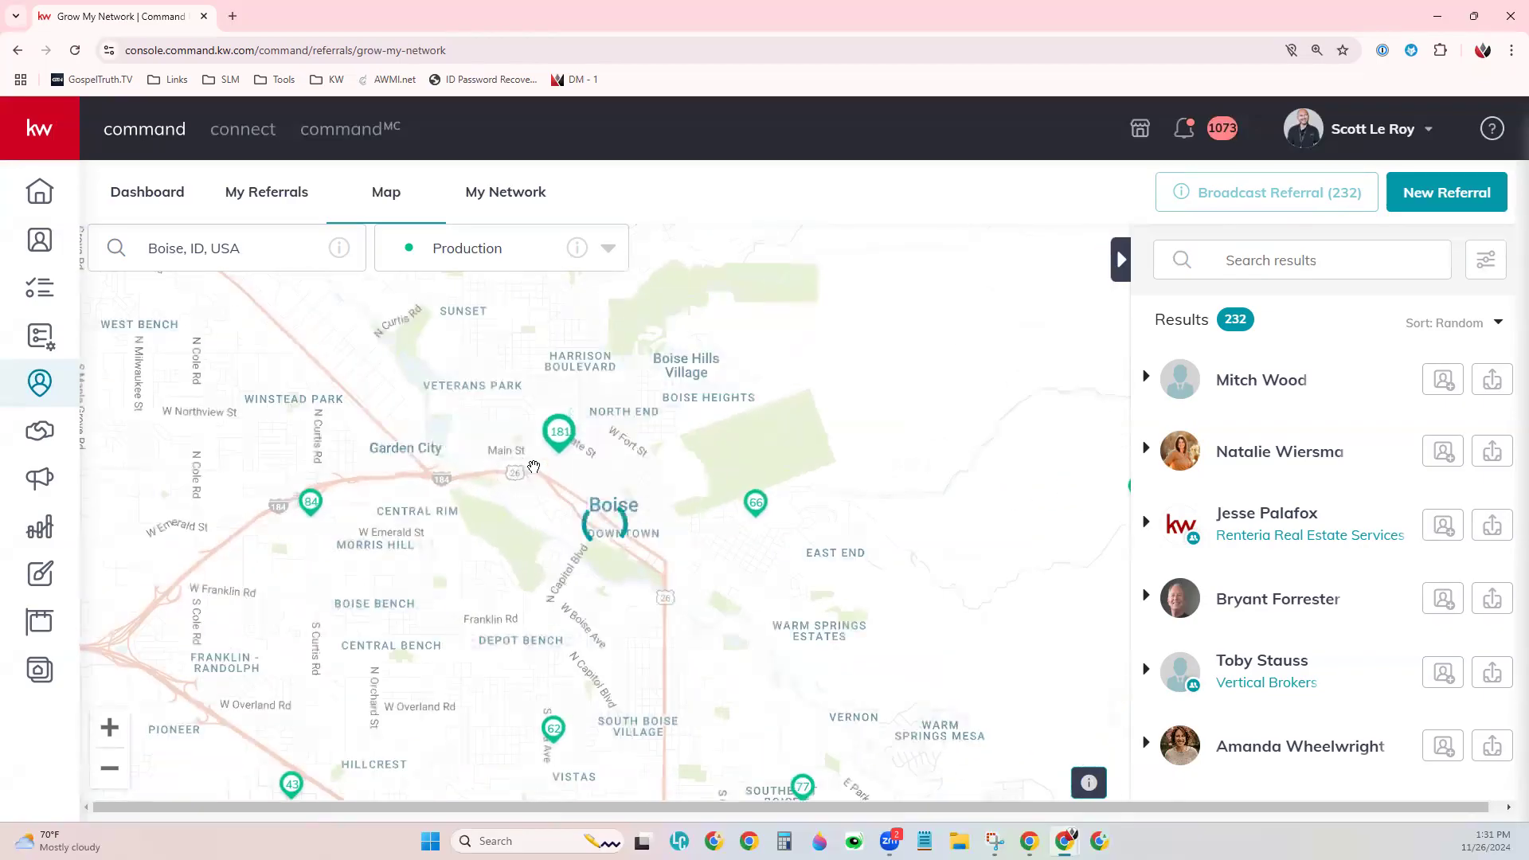
scroll(534, 466, "up", 1)
left_click_drag(591, 444, 586, 577)
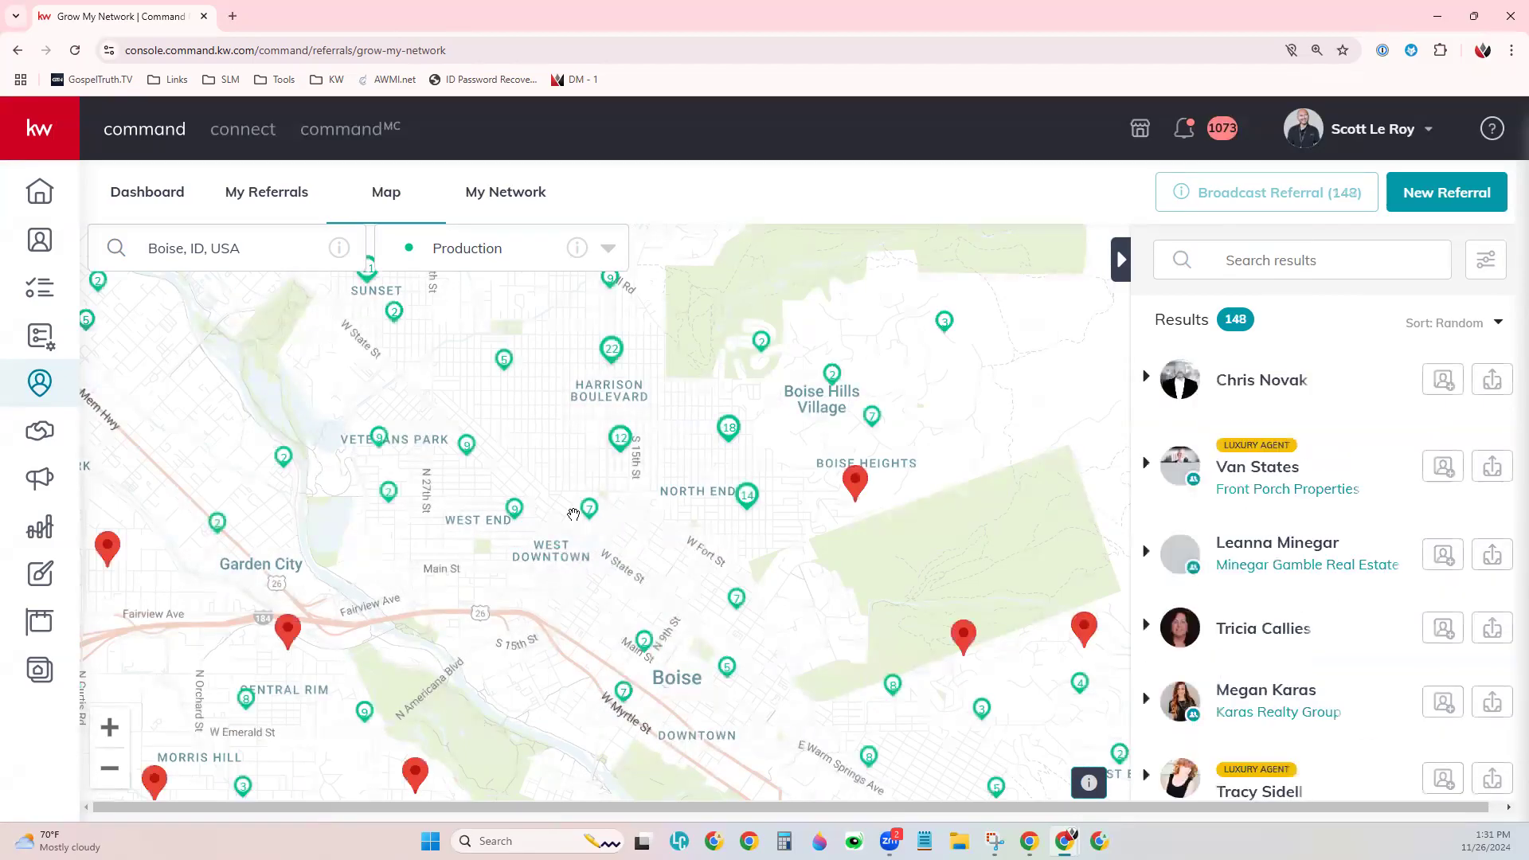
scroll(574, 514, "up", 2)
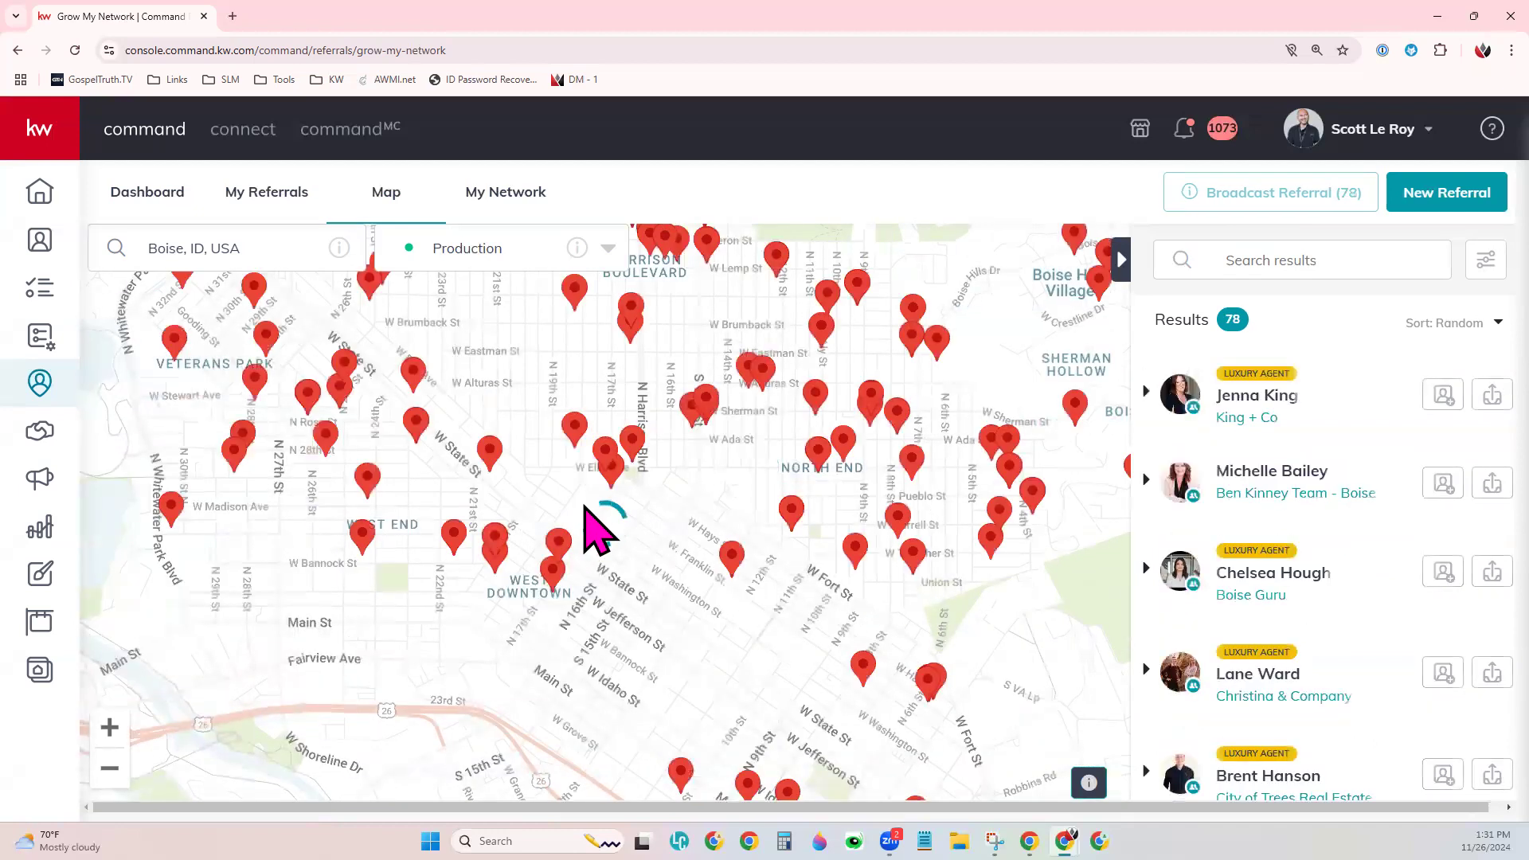
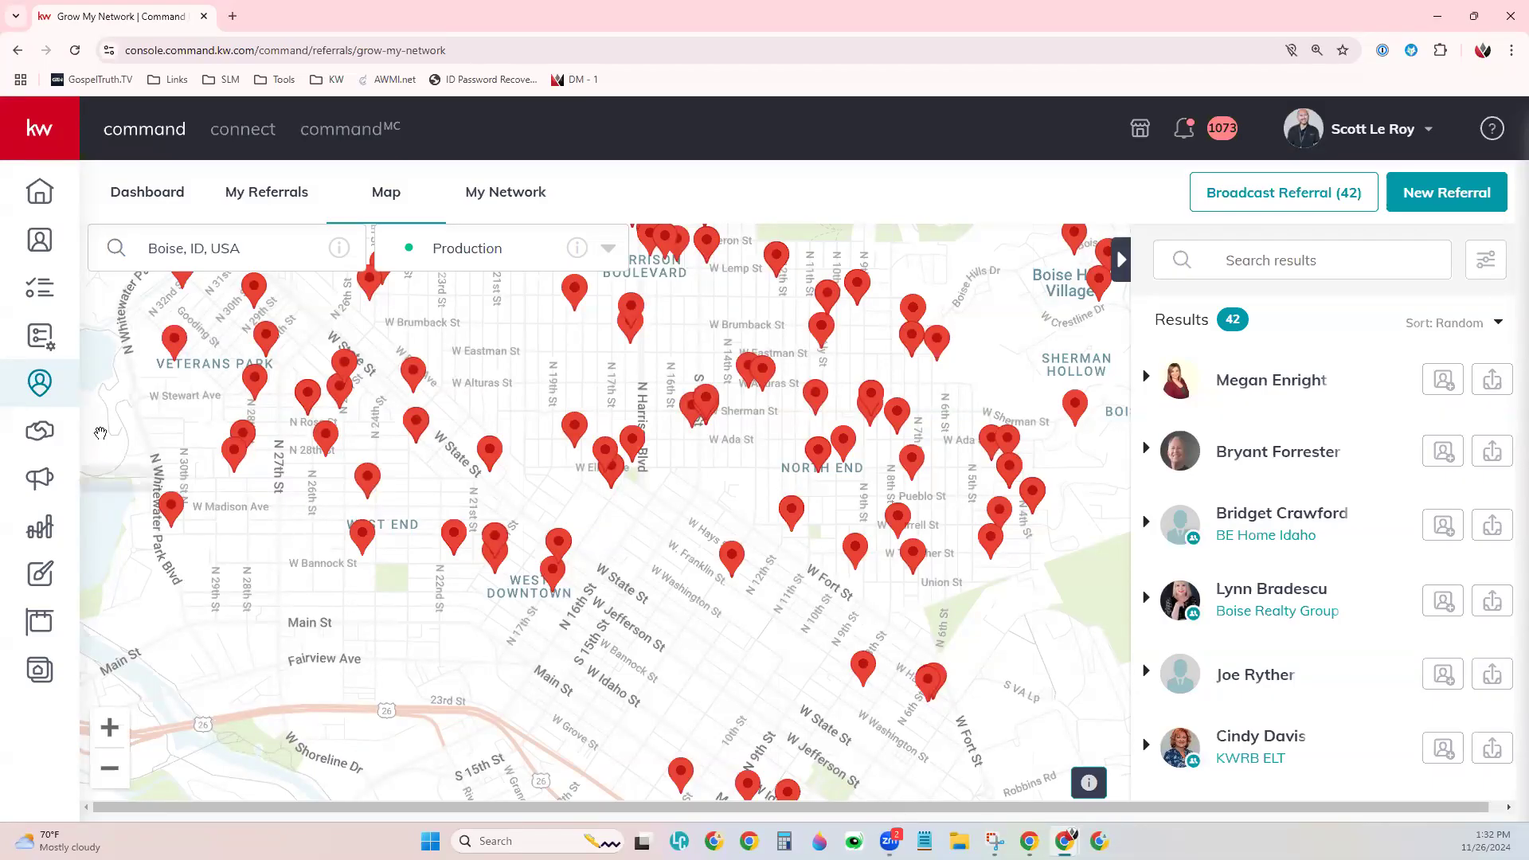
- Open the broadcast referral form for the Boise agents, leave Show My Identity off, and review its fields
left_click(1265, 191)
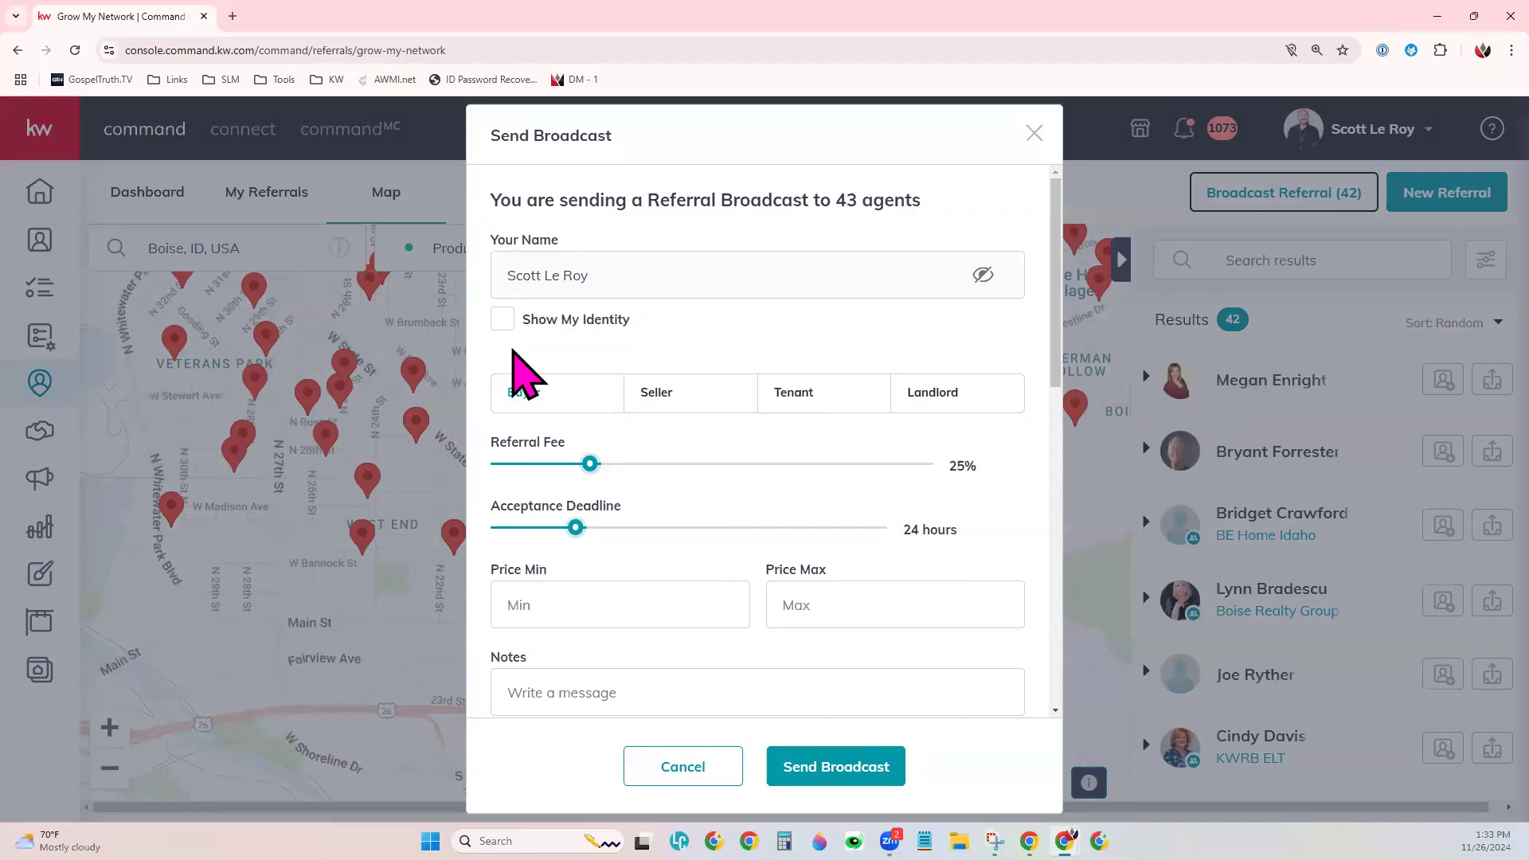
left_click(504, 322)
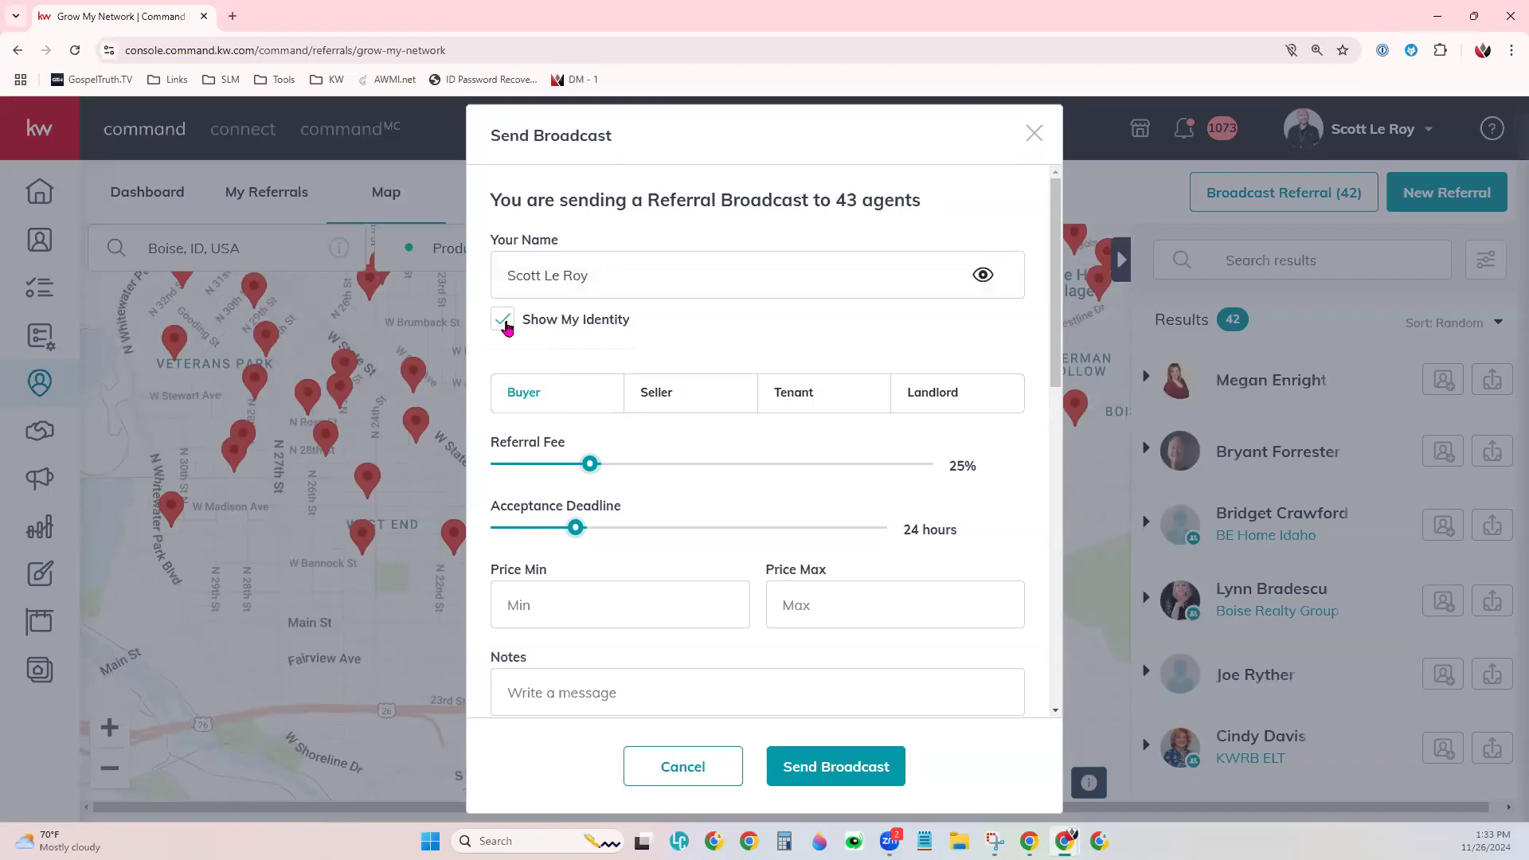
left_click(505, 323)
scroll(1031, 470, "down", 2)
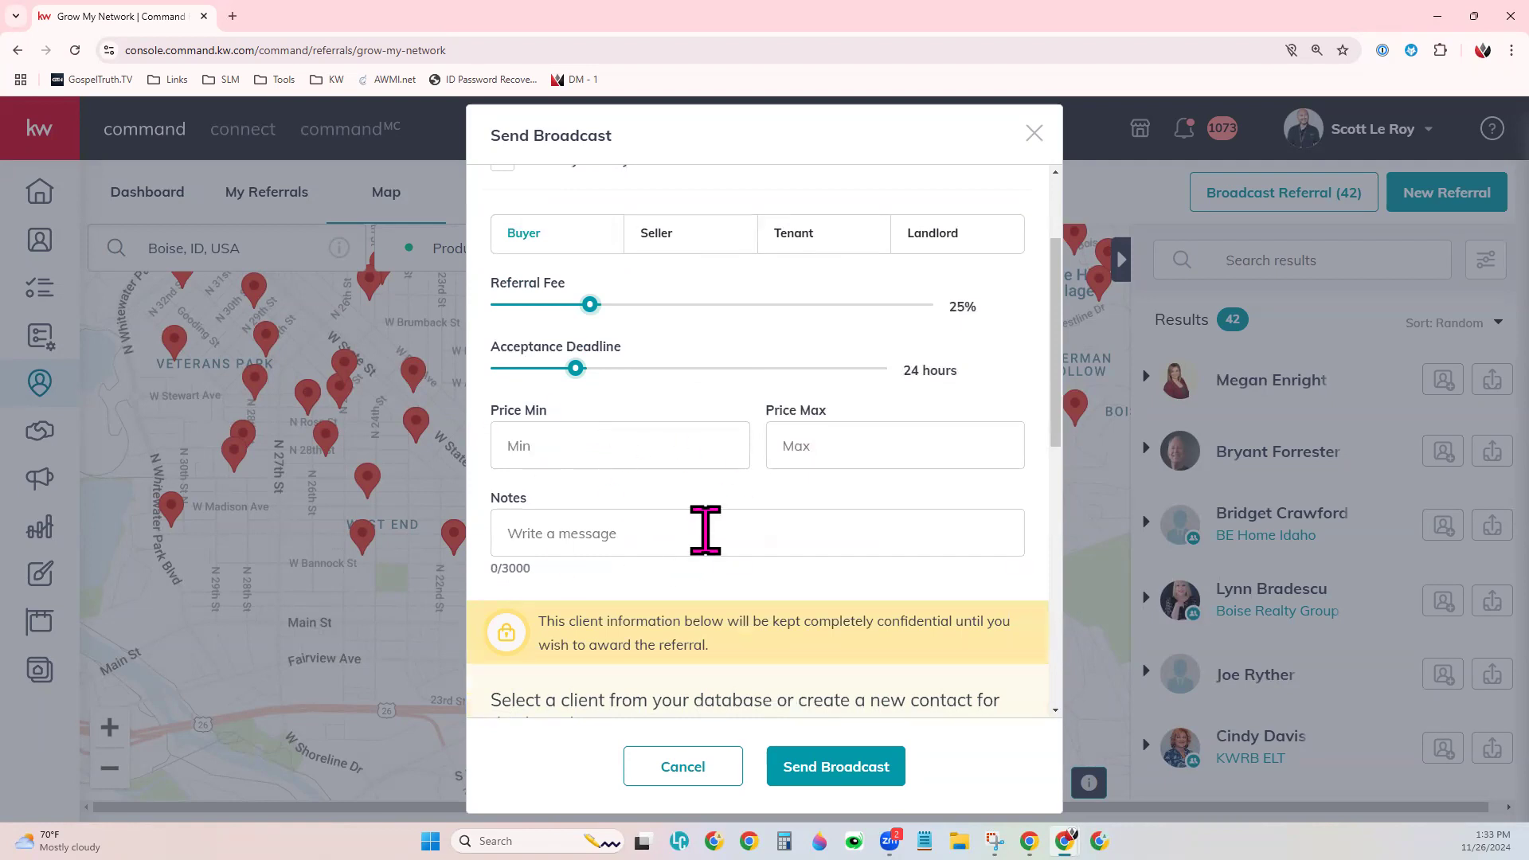
scroll(741, 510, "down", 4)
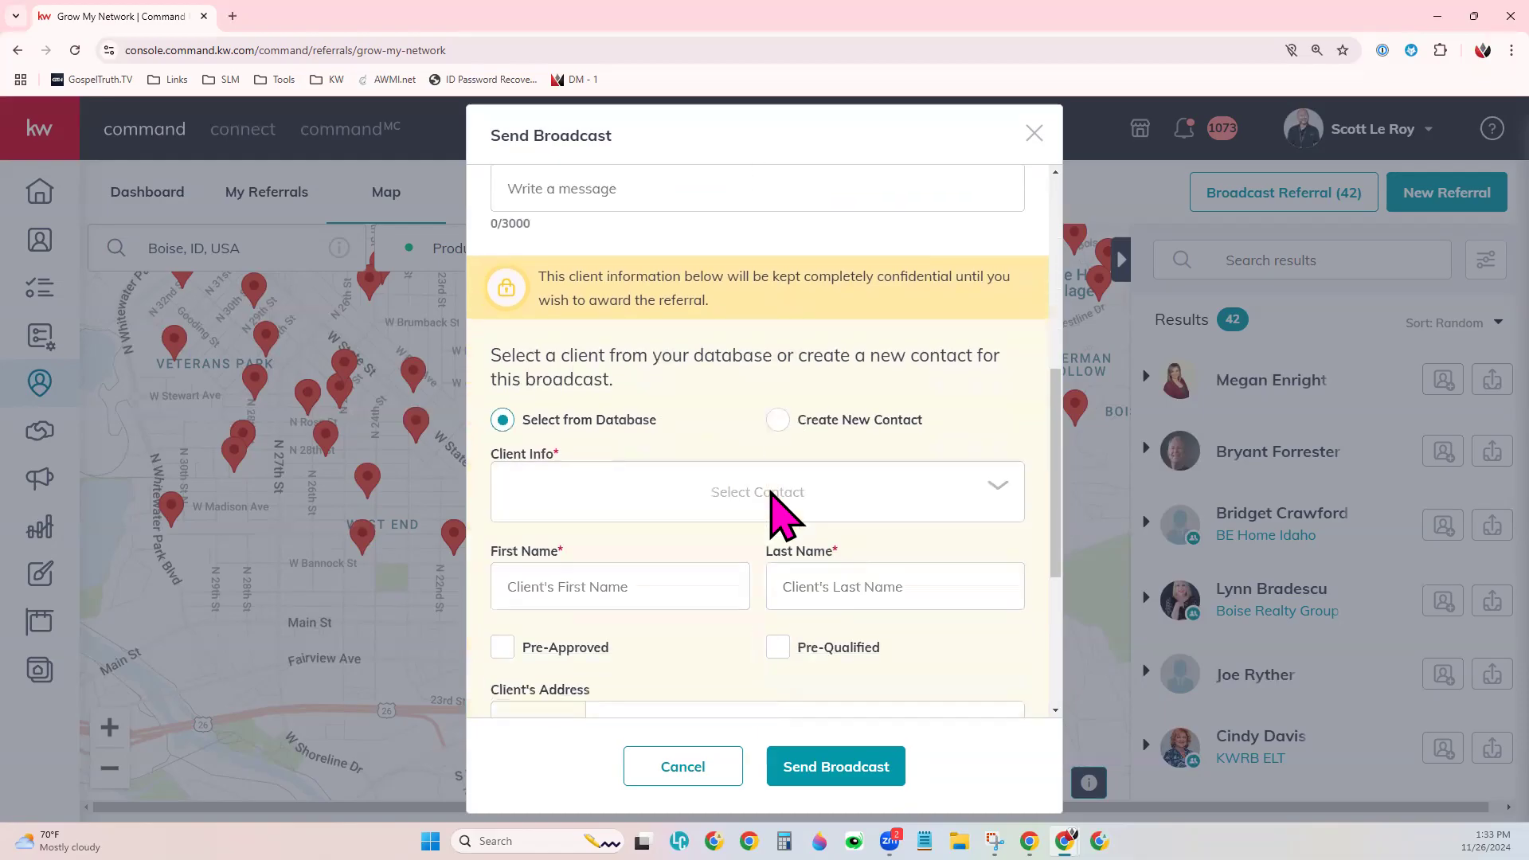
scroll(785, 516, "down", 2)
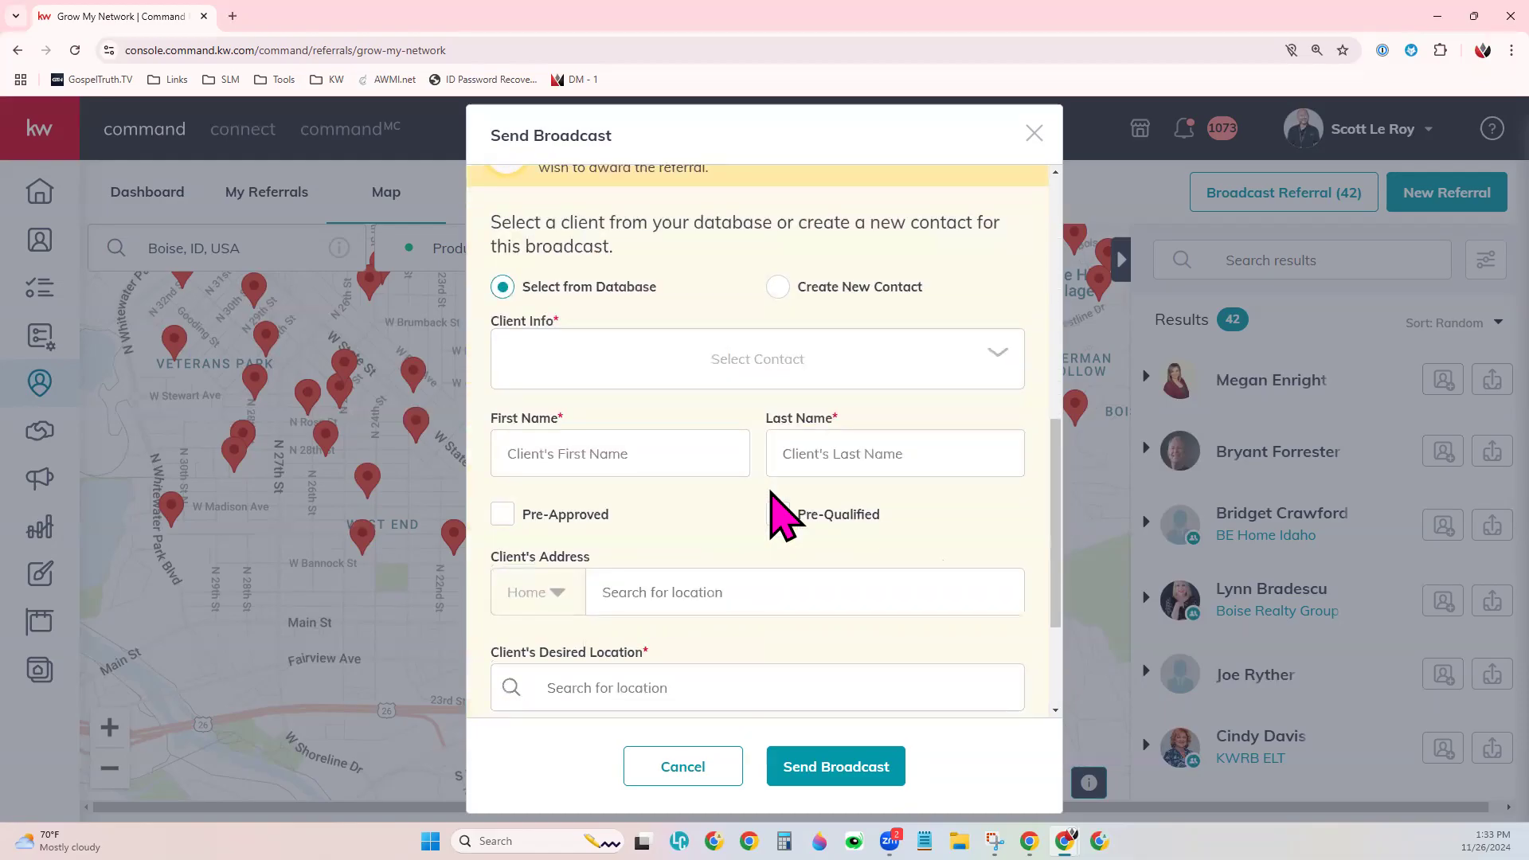
scroll(784, 515, "down", 3)
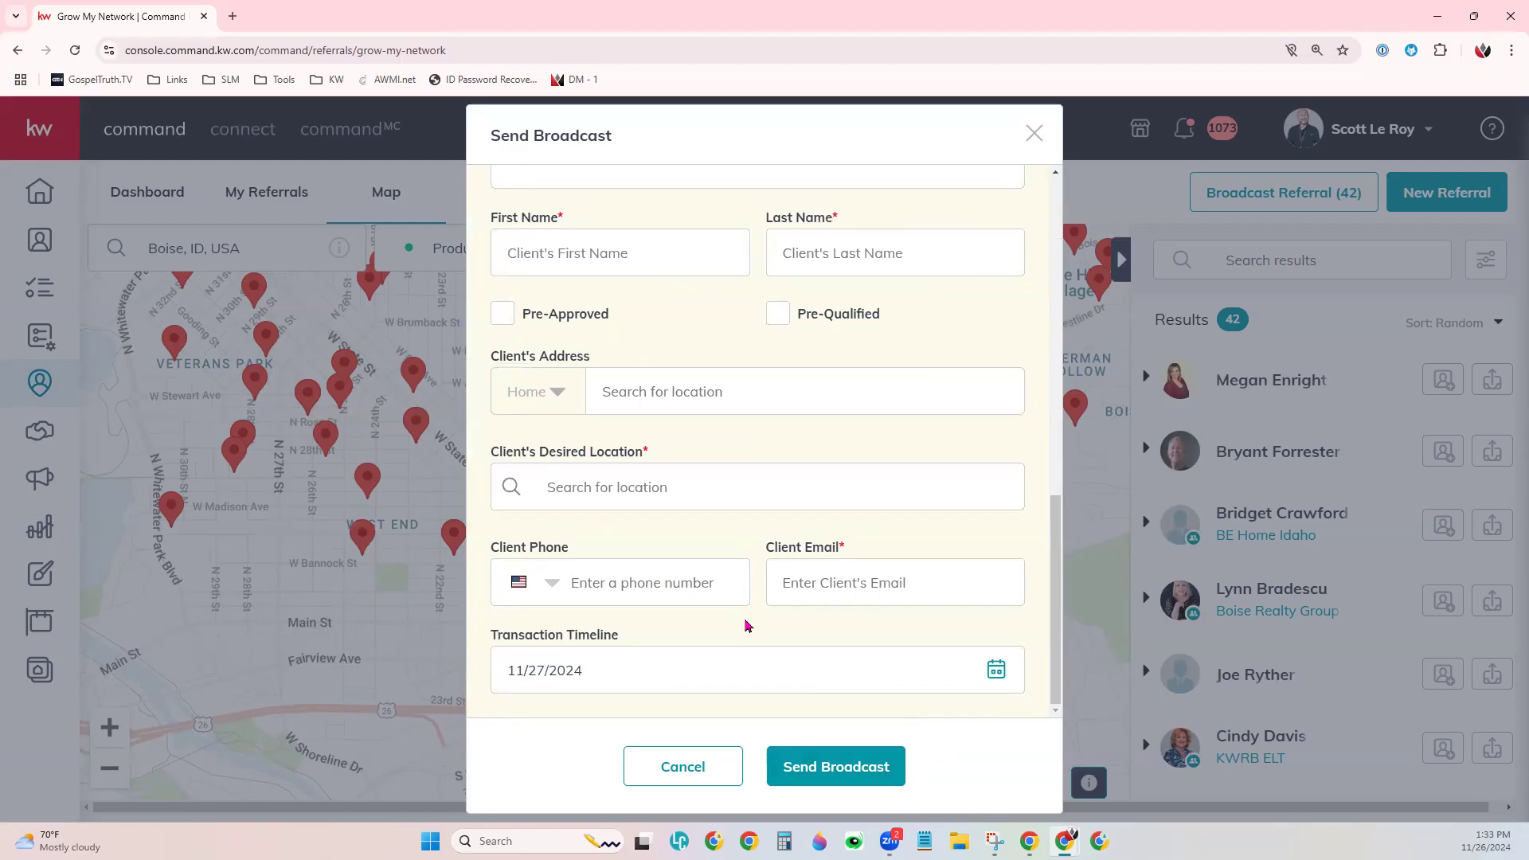
- Close the Send Broadcast form unsent, returning to the map of 42 Boise, ID agents
left_click(1034, 133)
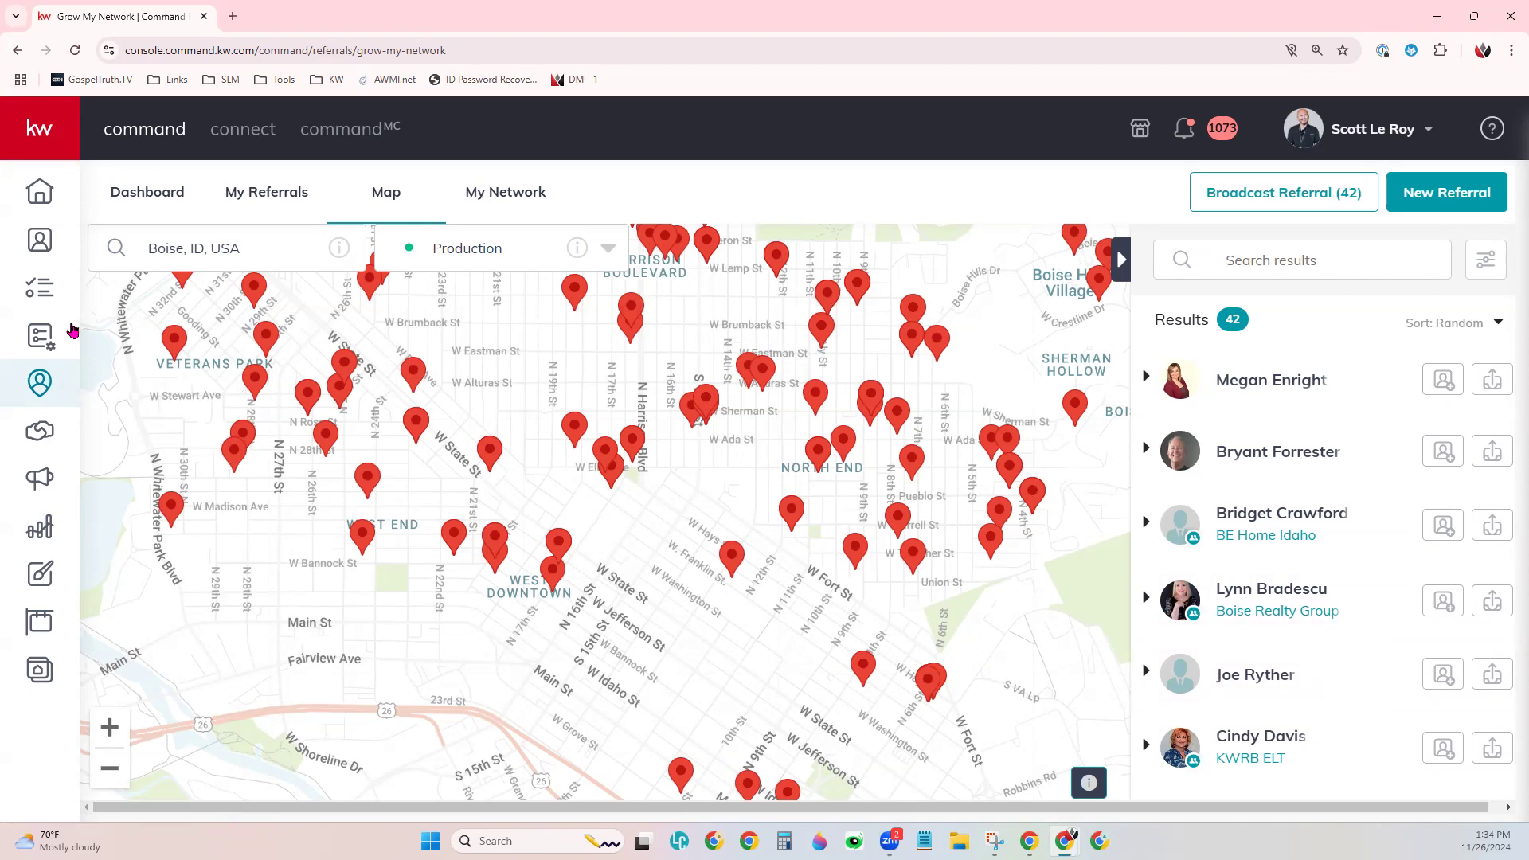
- Go through the Dashboard to My Referrals, showing one received Tampa, FL buyer referral
left_click(169, 198)
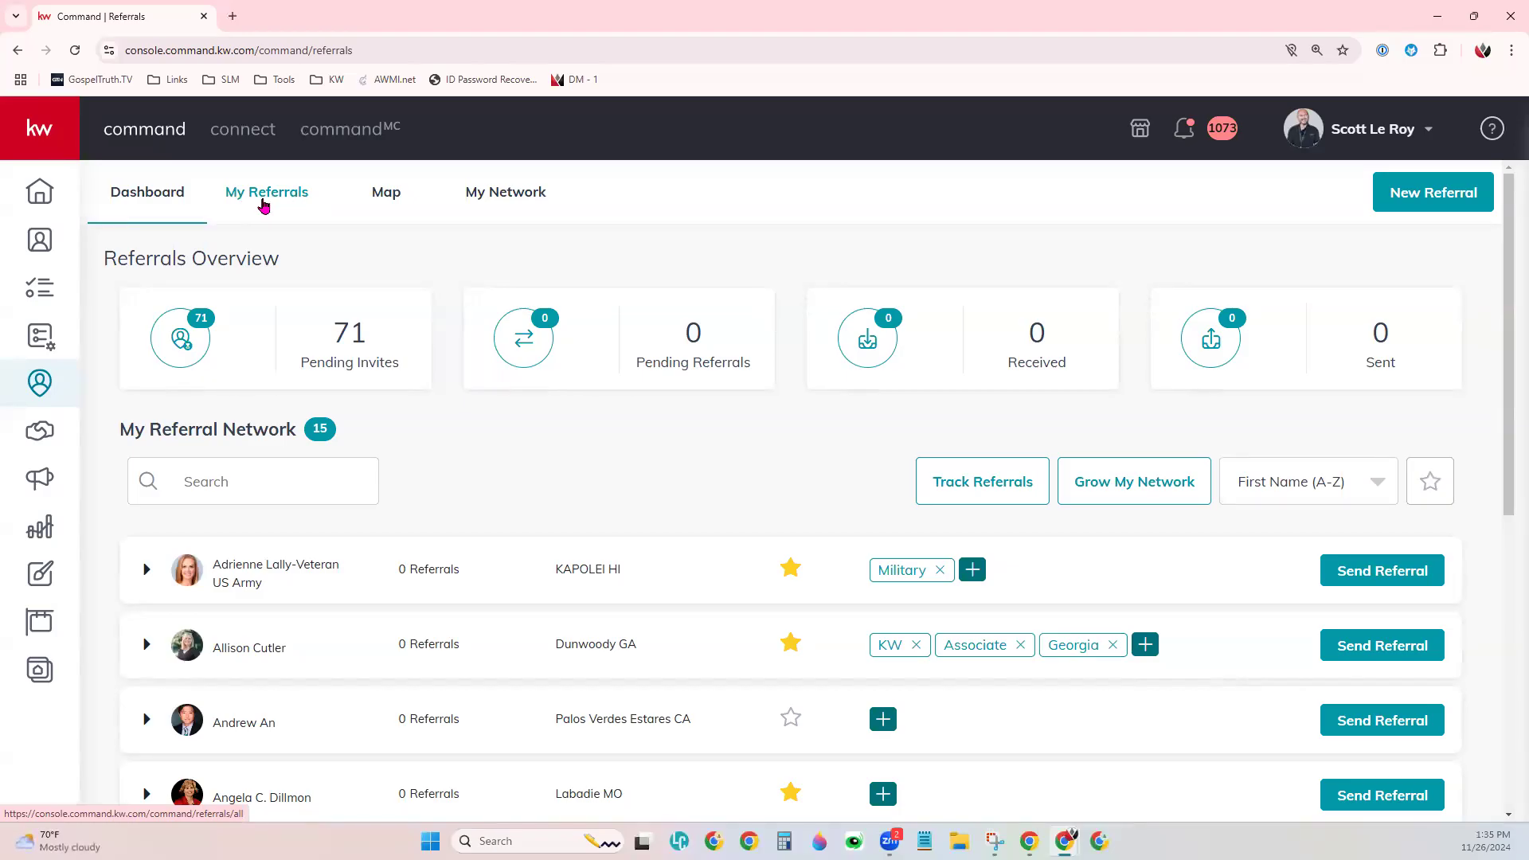
left_click(264, 206)
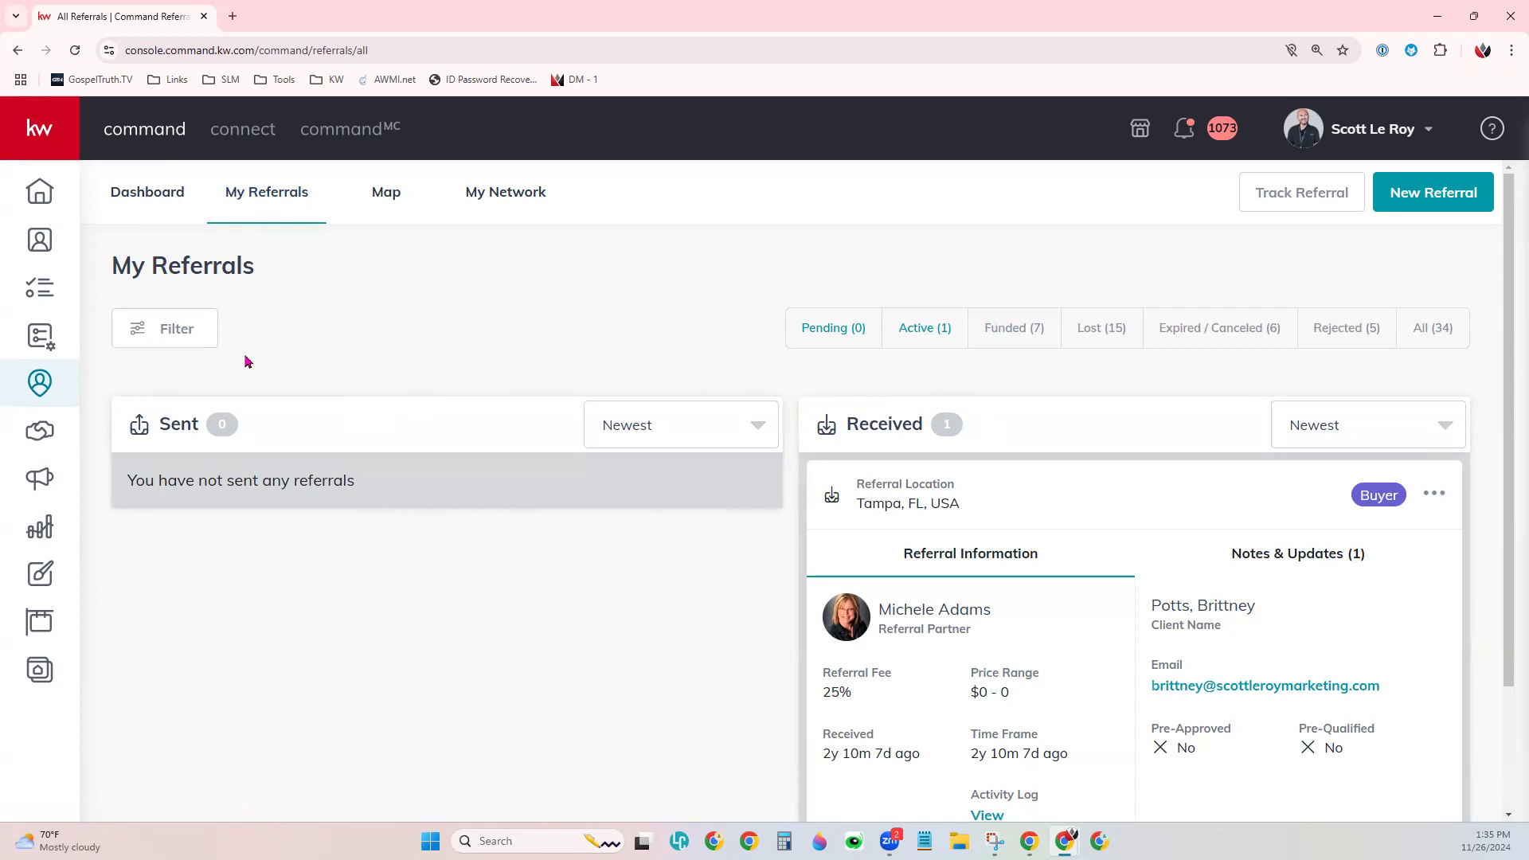
- Open Filter Referrals and review its client type, referral type, 0–100% fee and price range options
left_click(187, 343)
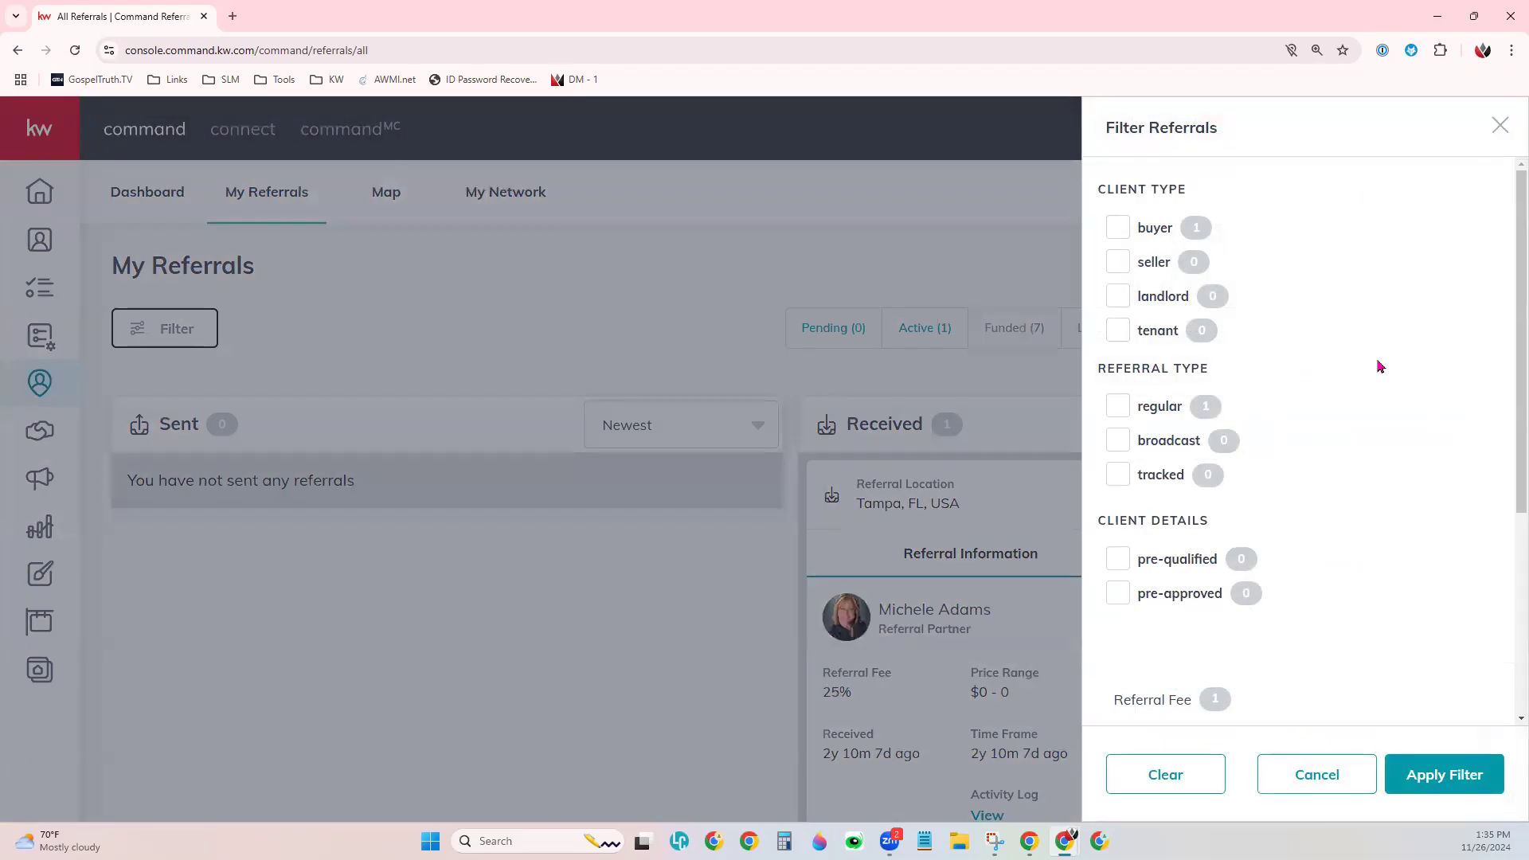
scroll(1382, 366, "down", 4)
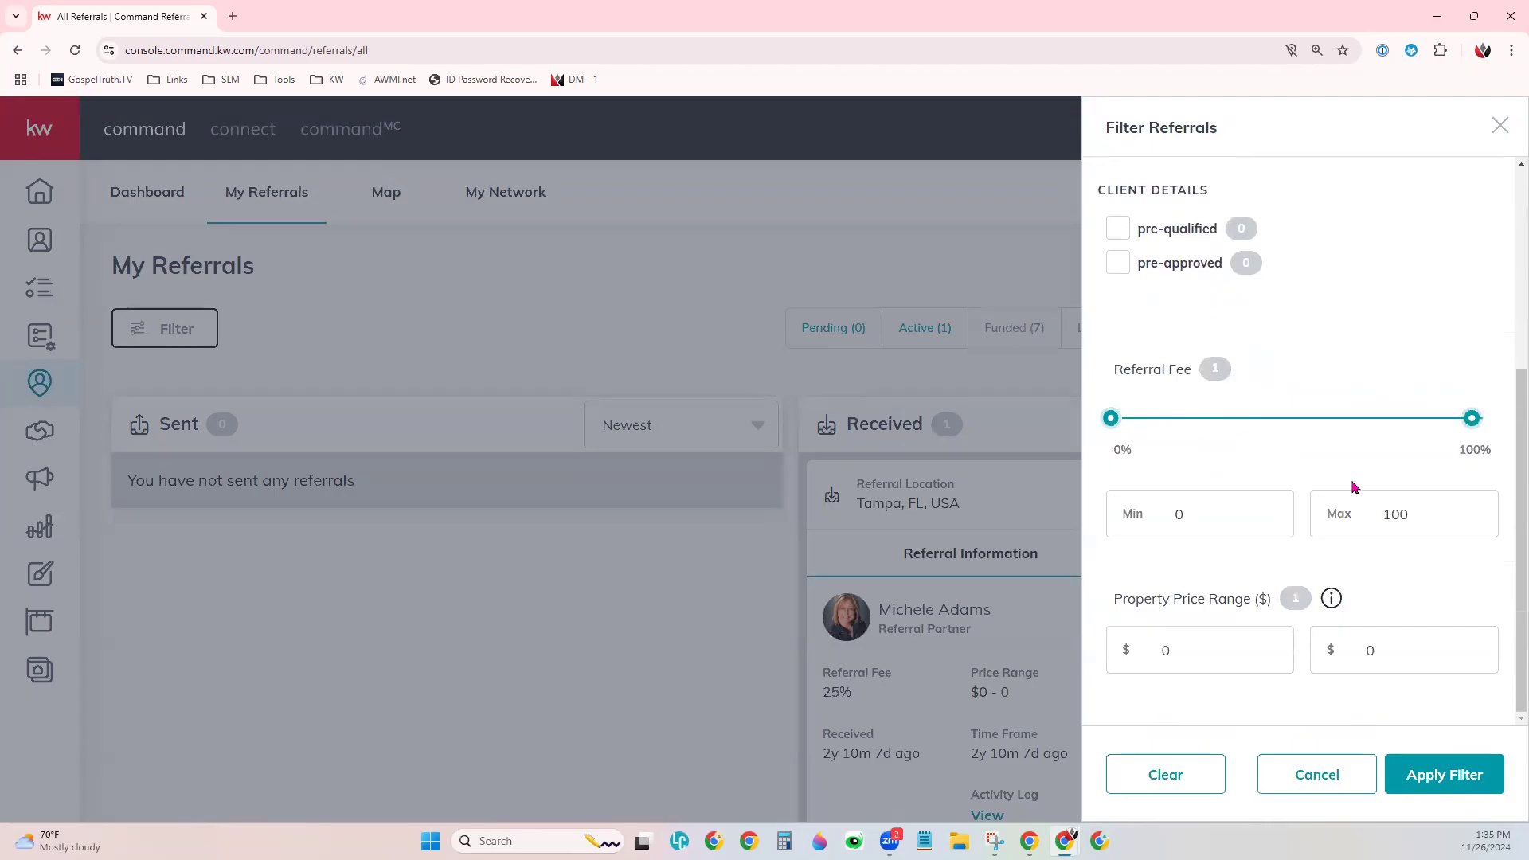
scroll(1366, 488, "up", 4)
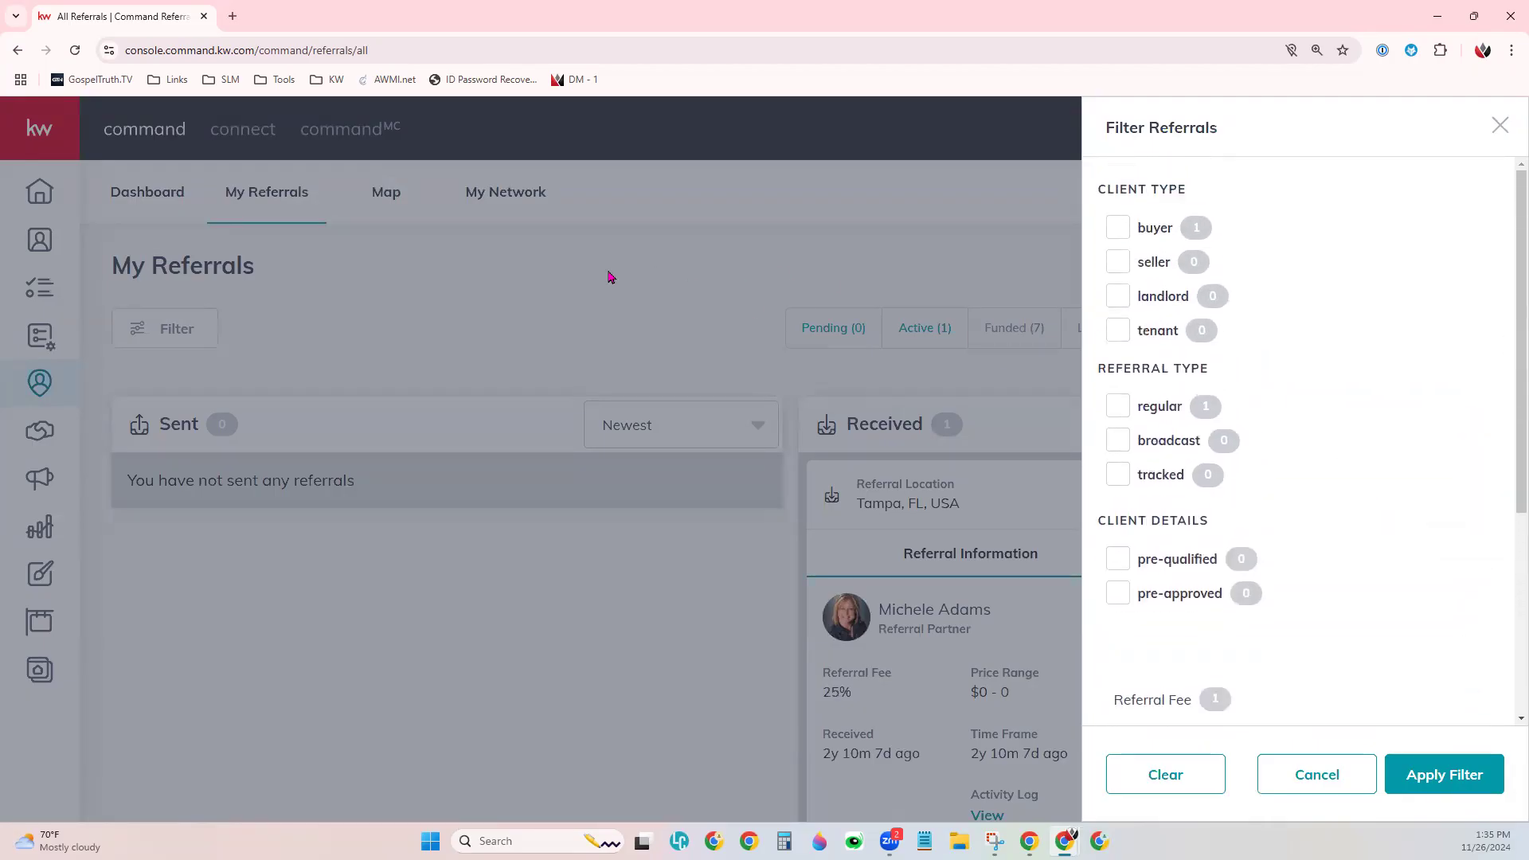
- Close the Filter Referrals panel without applying any filter
left_click(1501, 125)
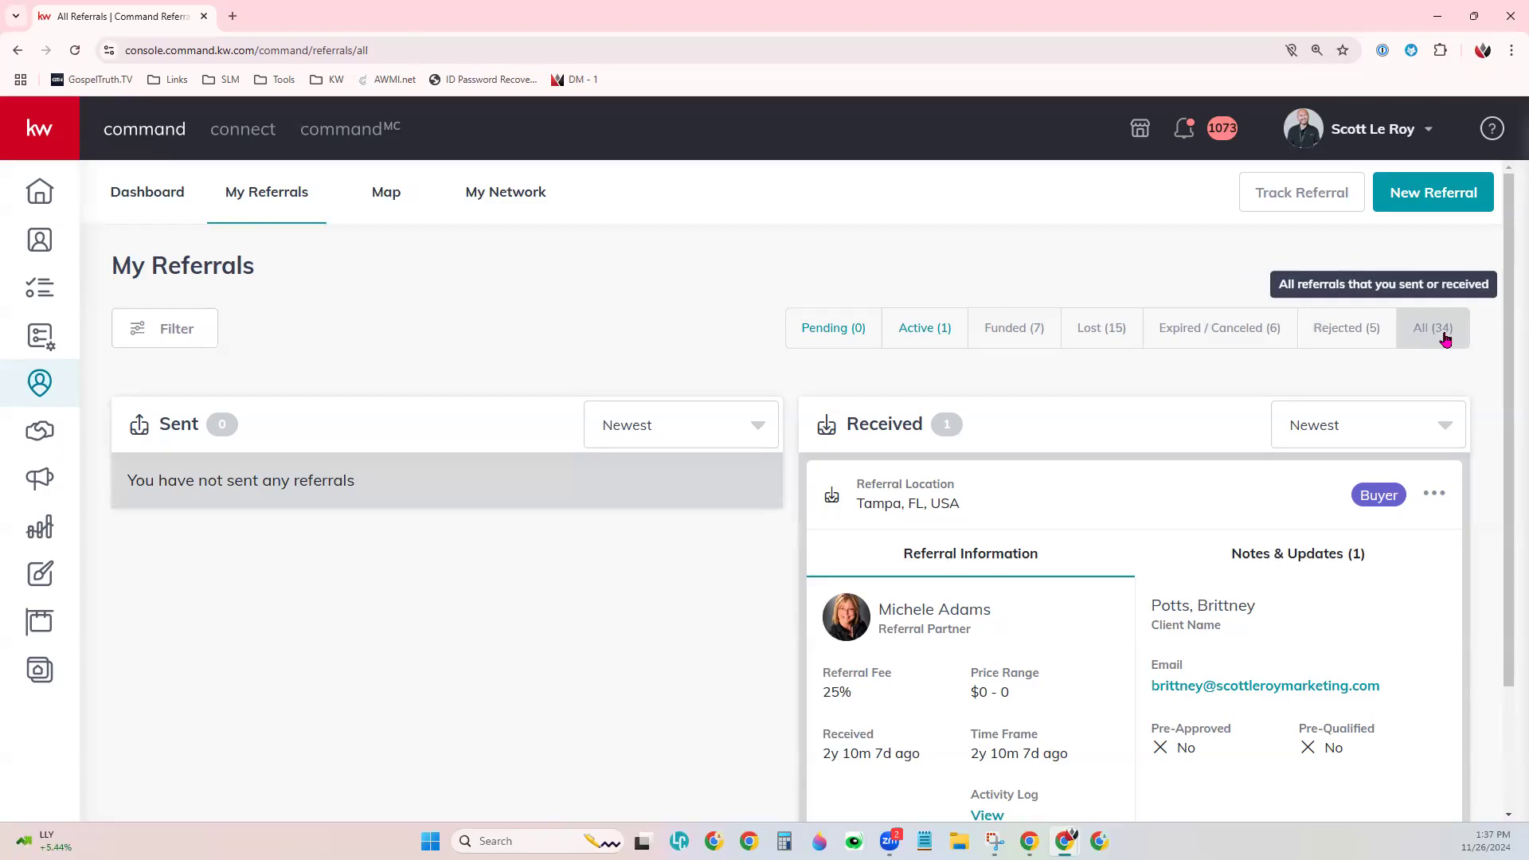
- Show All referrals and scroll through the sent and received lists
left_click(1446, 341)
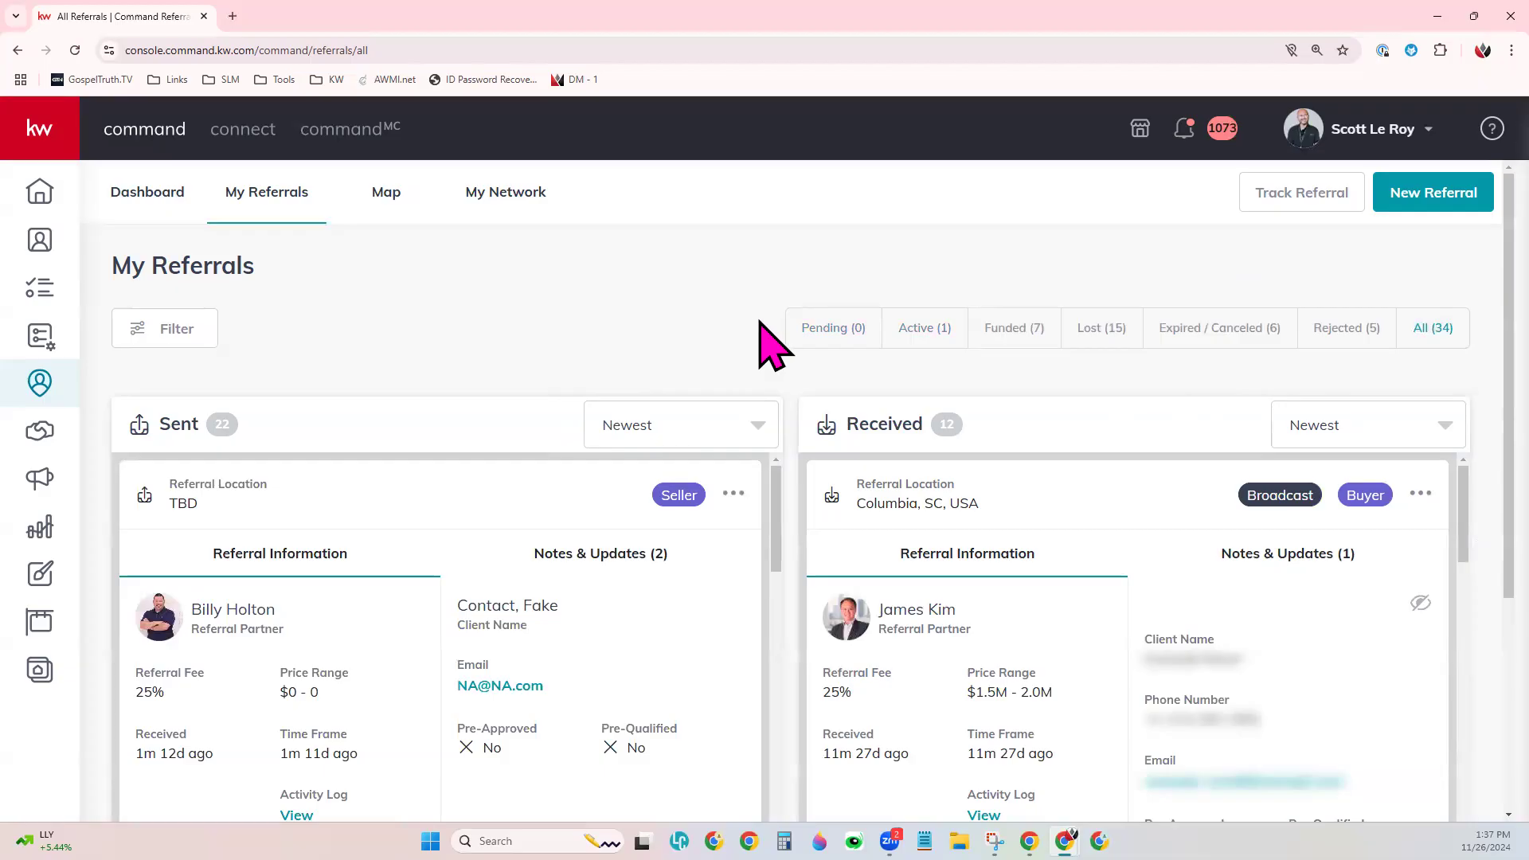
scroll(769, 342, "down", 1)
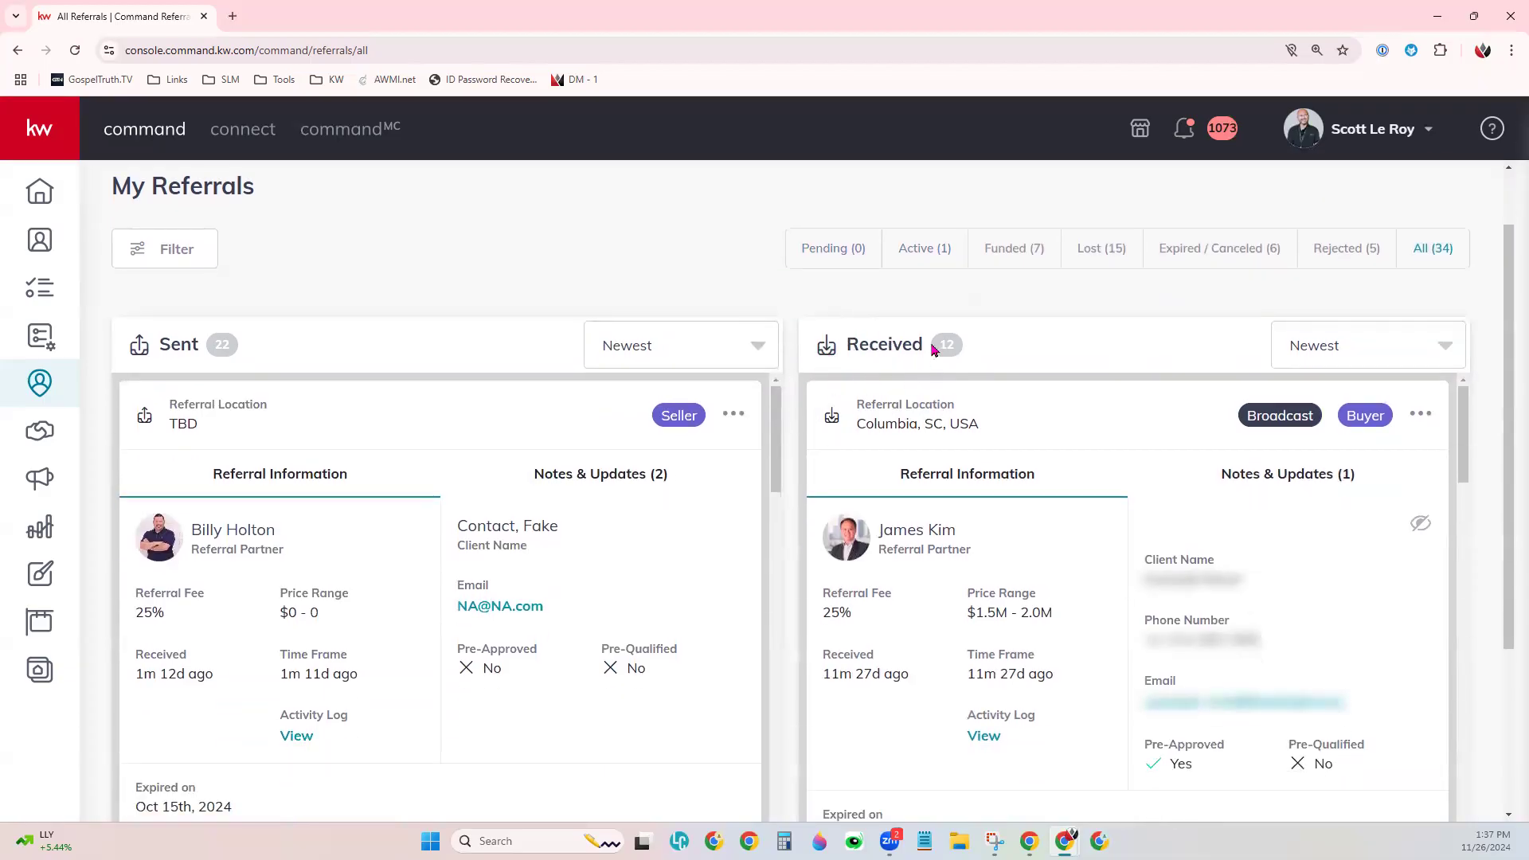
scroll(785, 497, "down", 1)
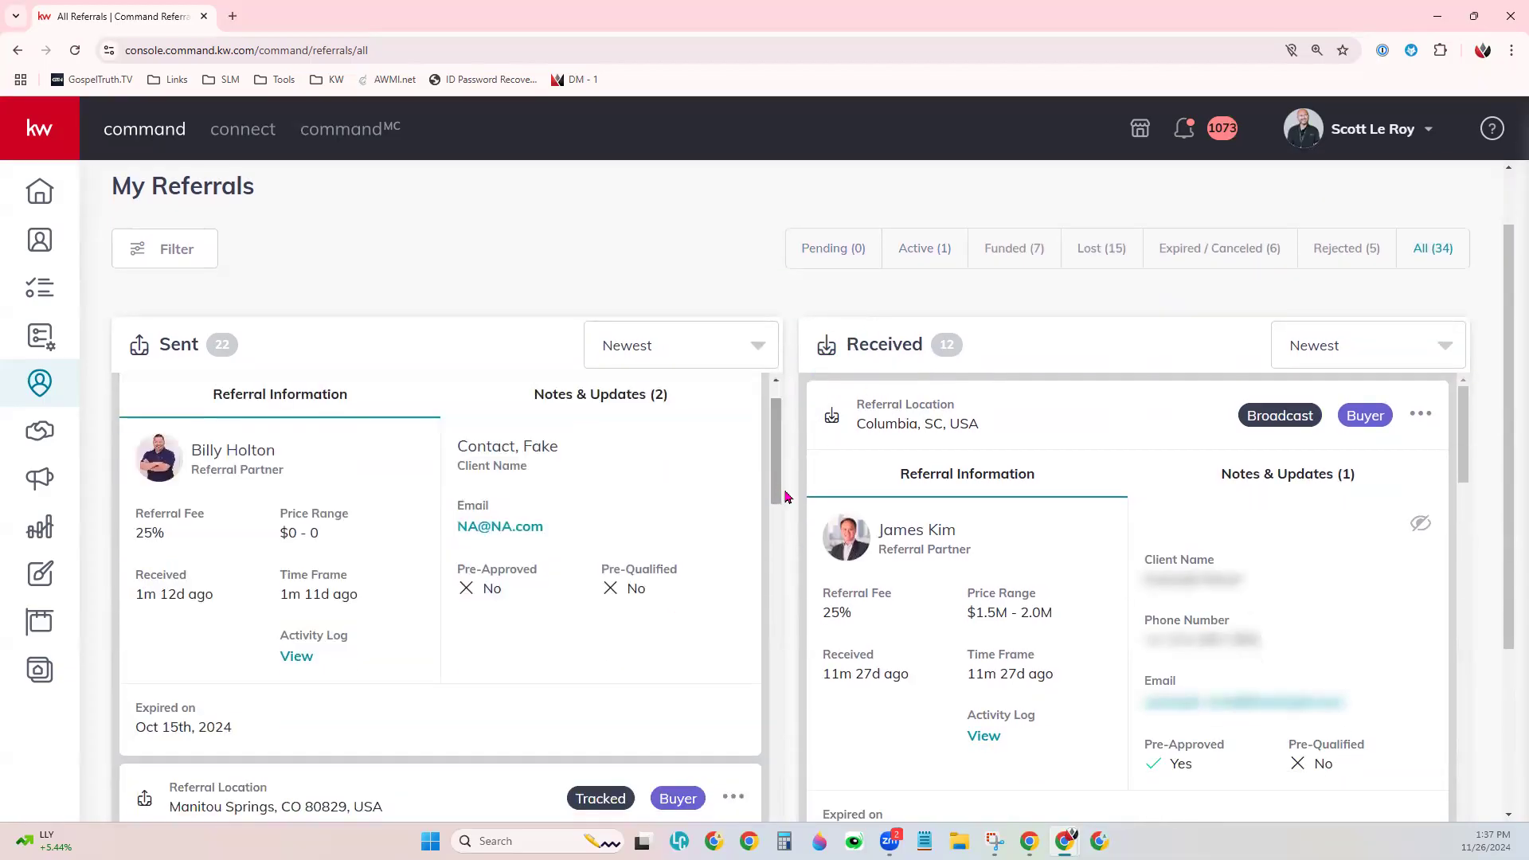
scroll(885, 571, "down", 2)
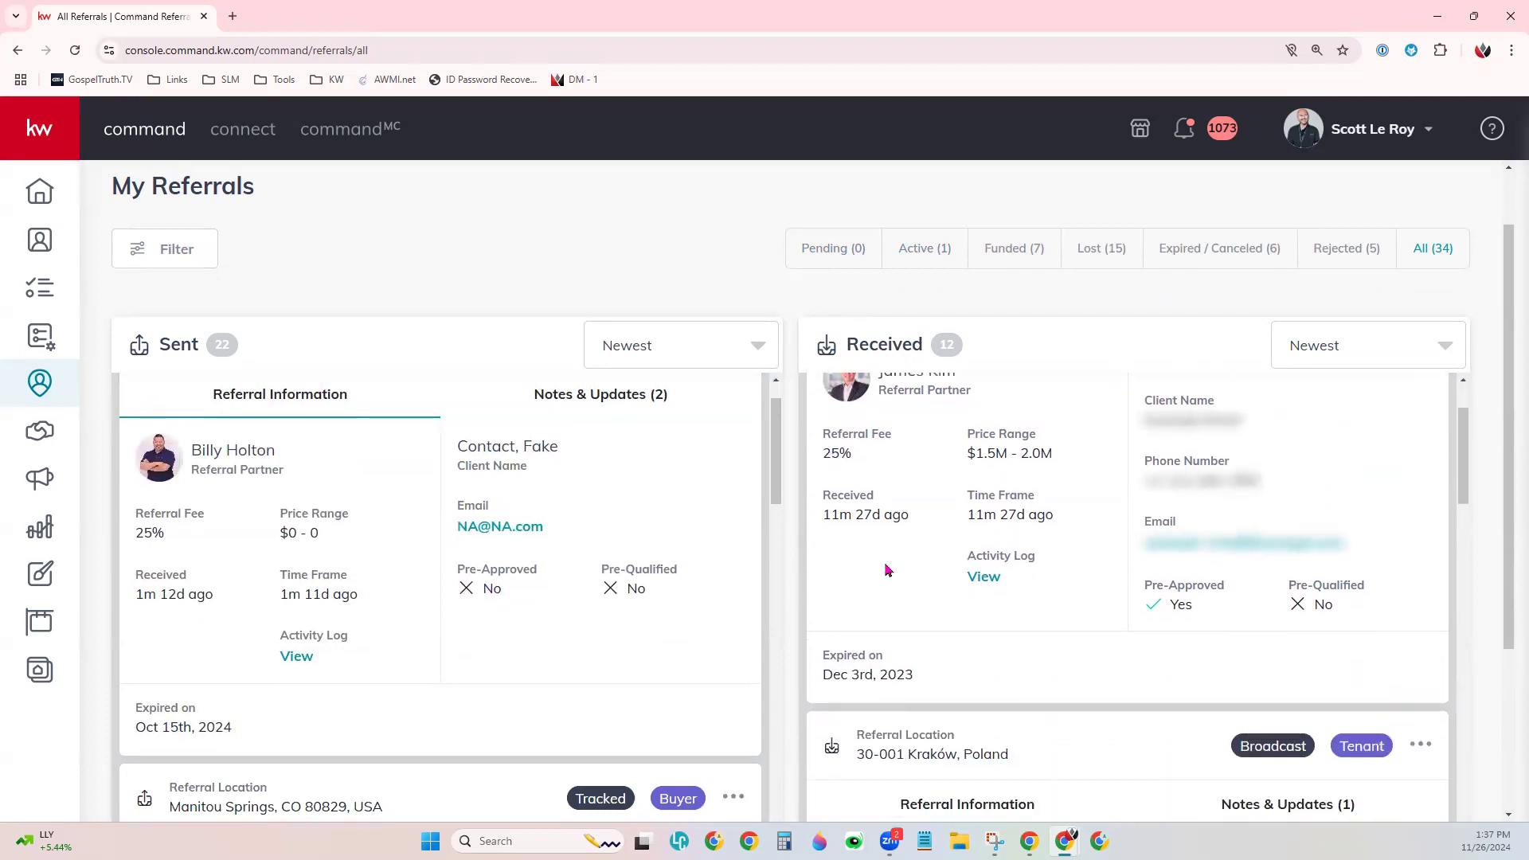
scroll(887, 570, "up", 1)
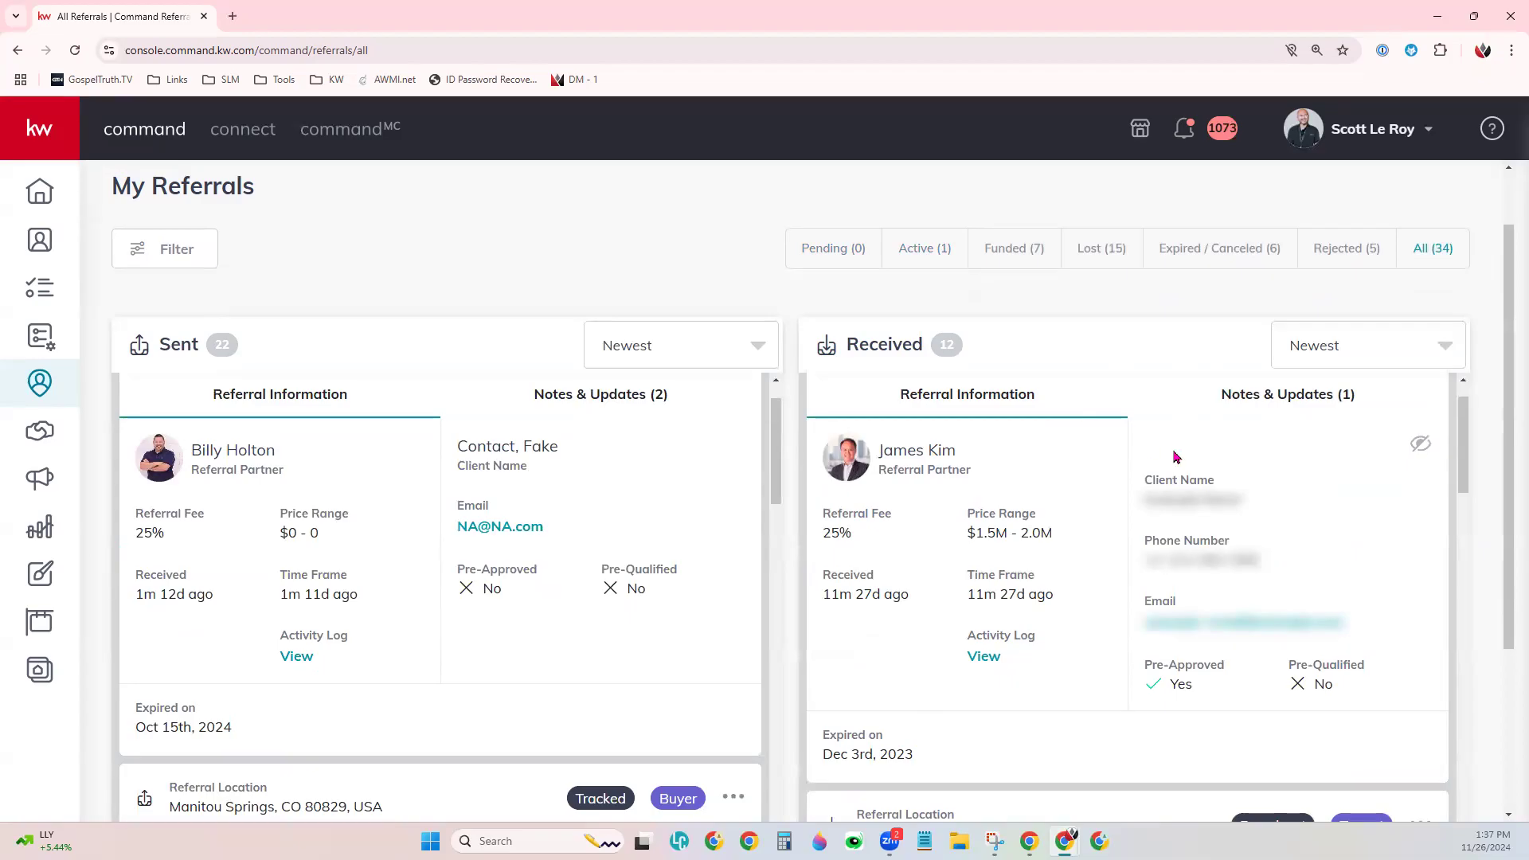
scroll(1311, 446, "up", 1)
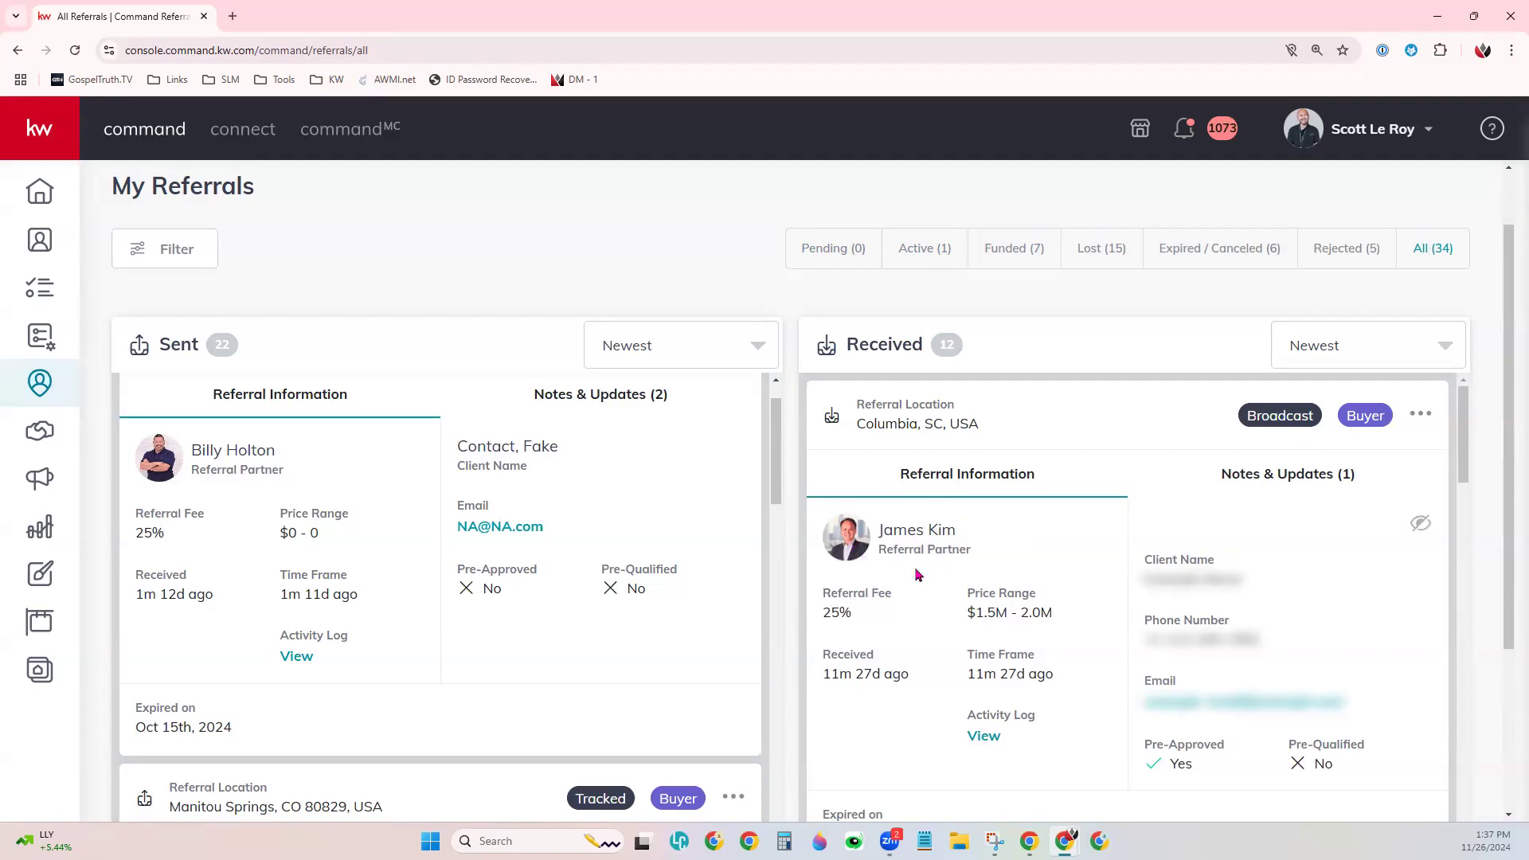
mouse_move(1419, 529)
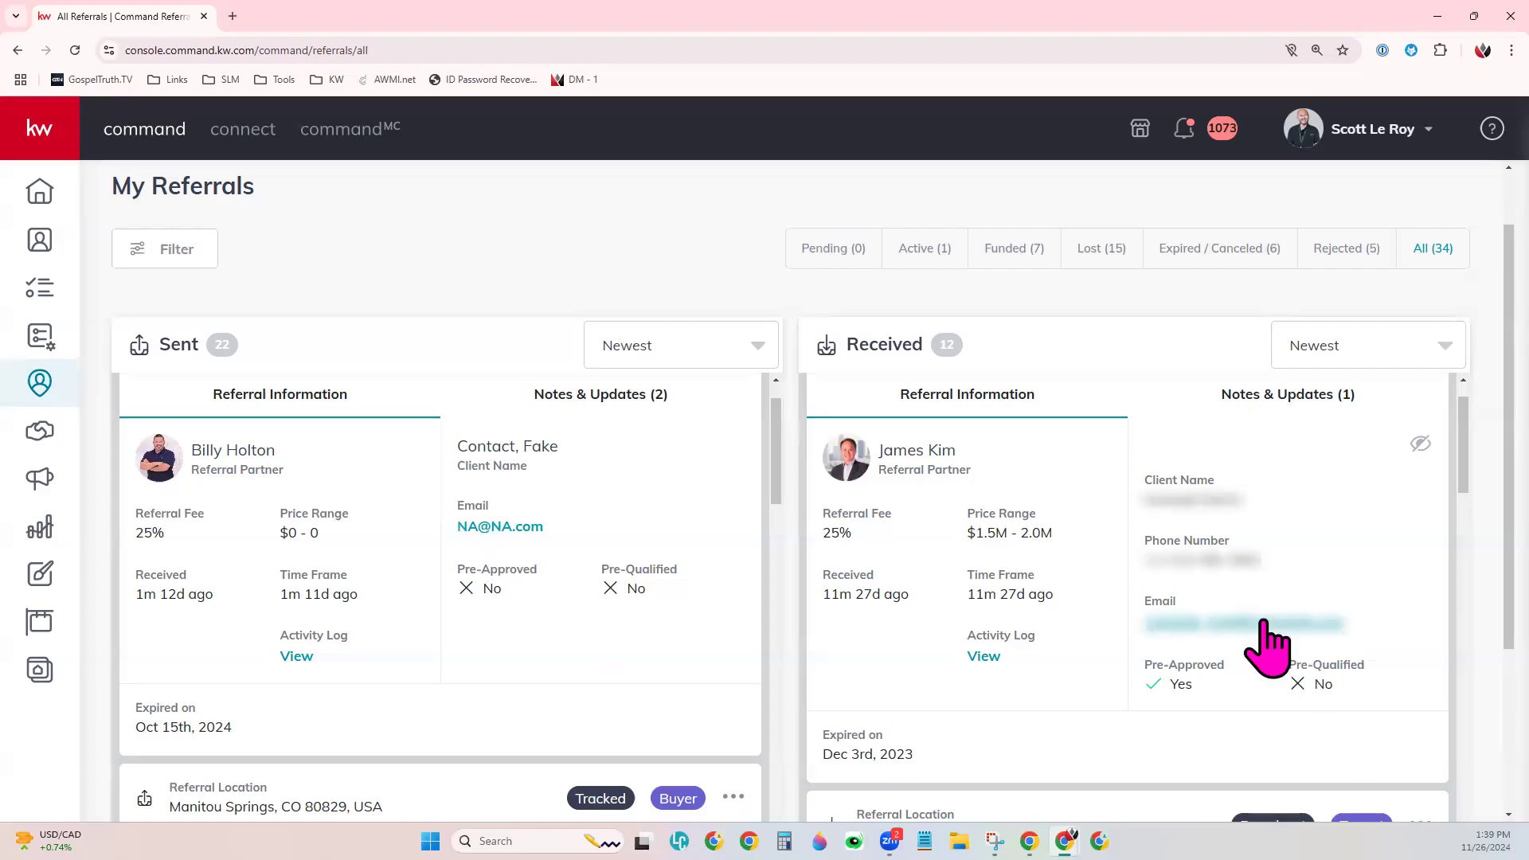
- Filter My Referrals to Active, leaving 0 sent and 1 received referral
scroll(1323, 623, "down", 5)
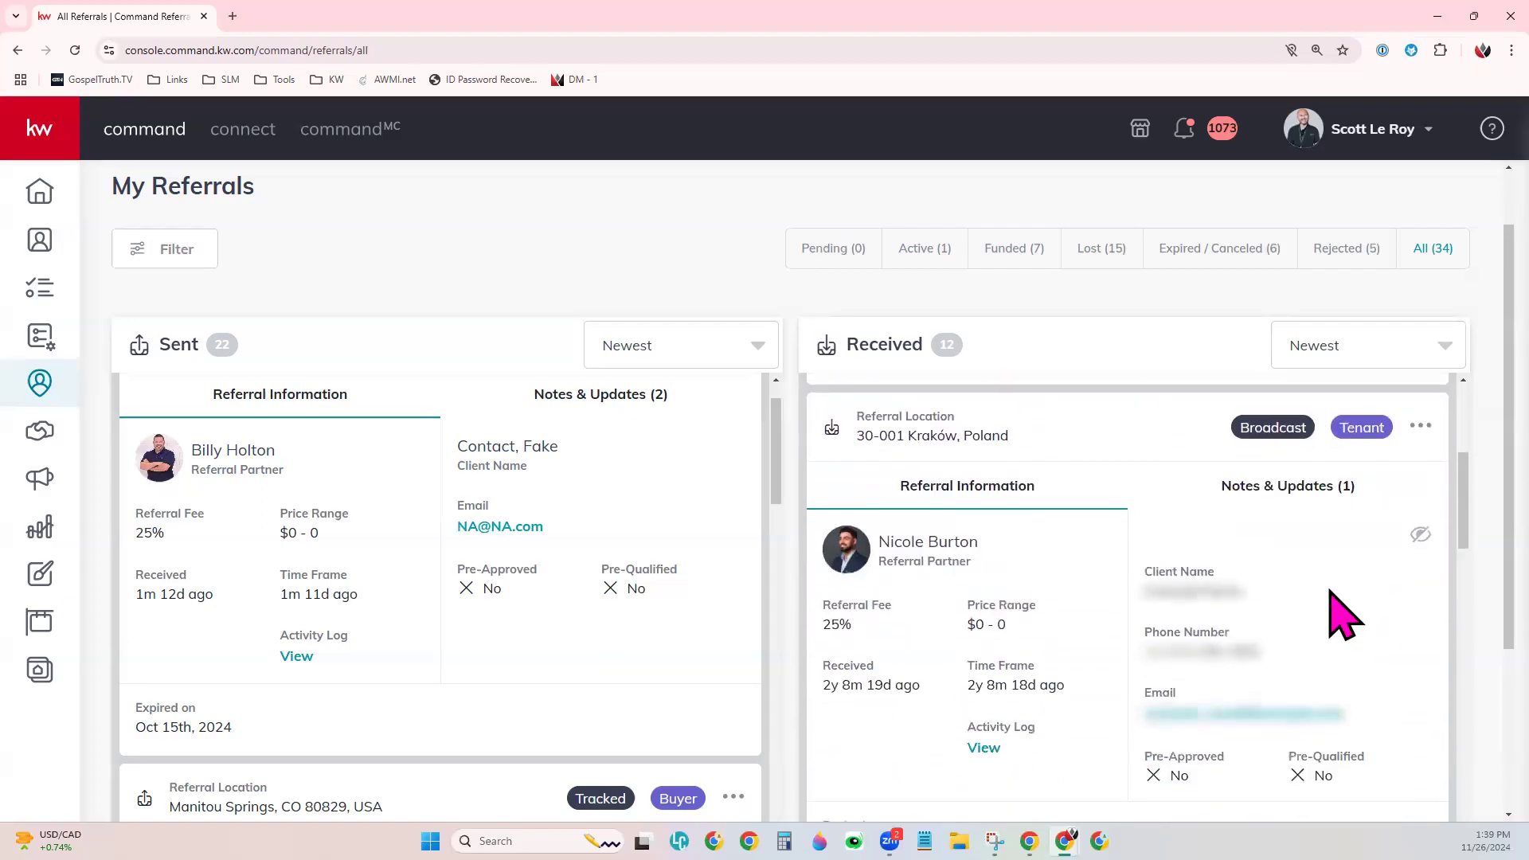
scroll(1345, 615, "down", 5)
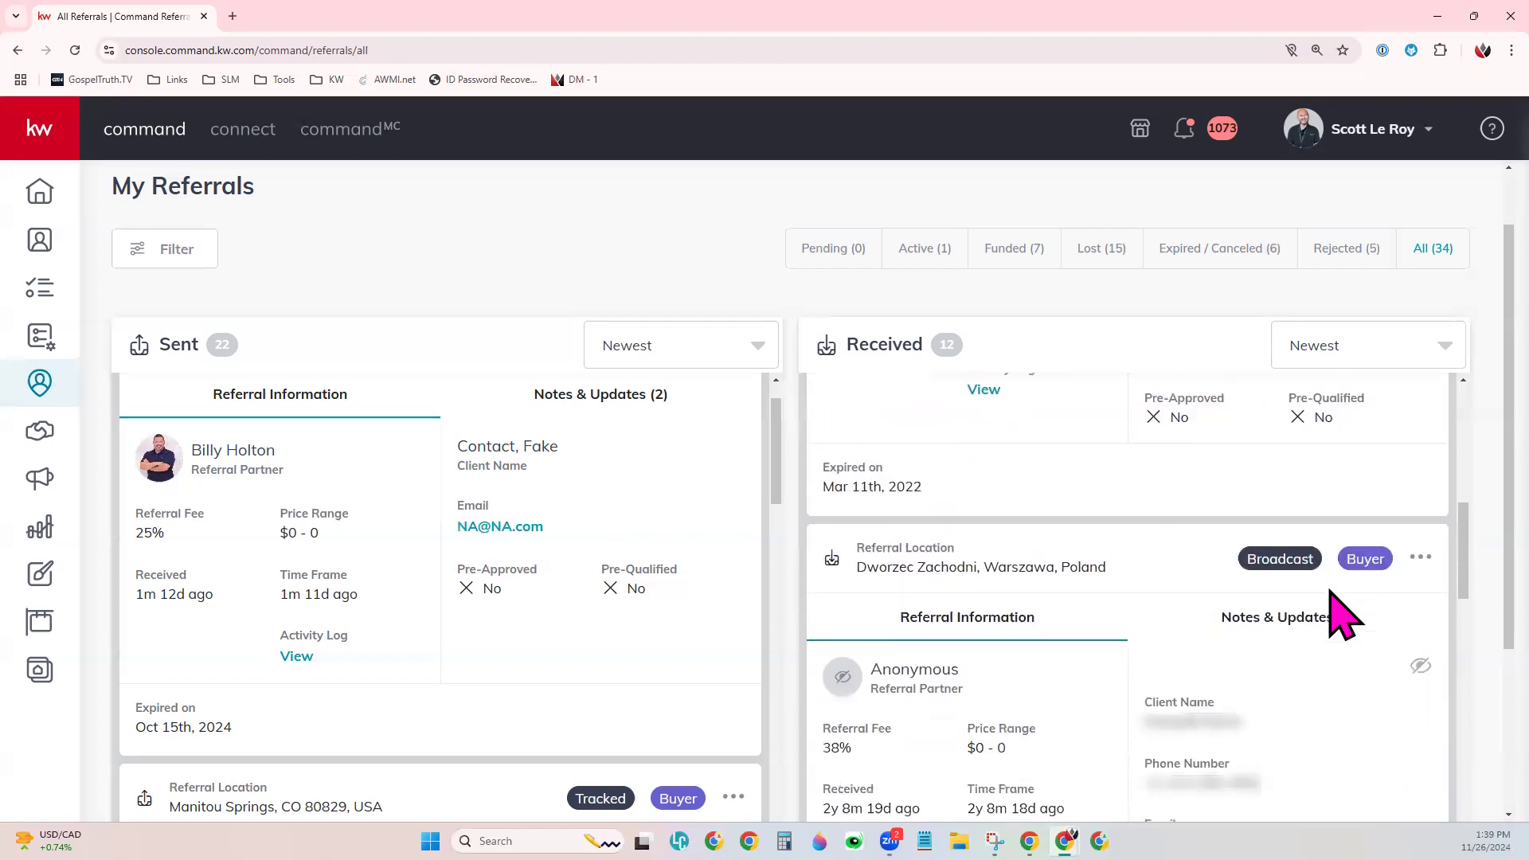
left_click(920, 249)
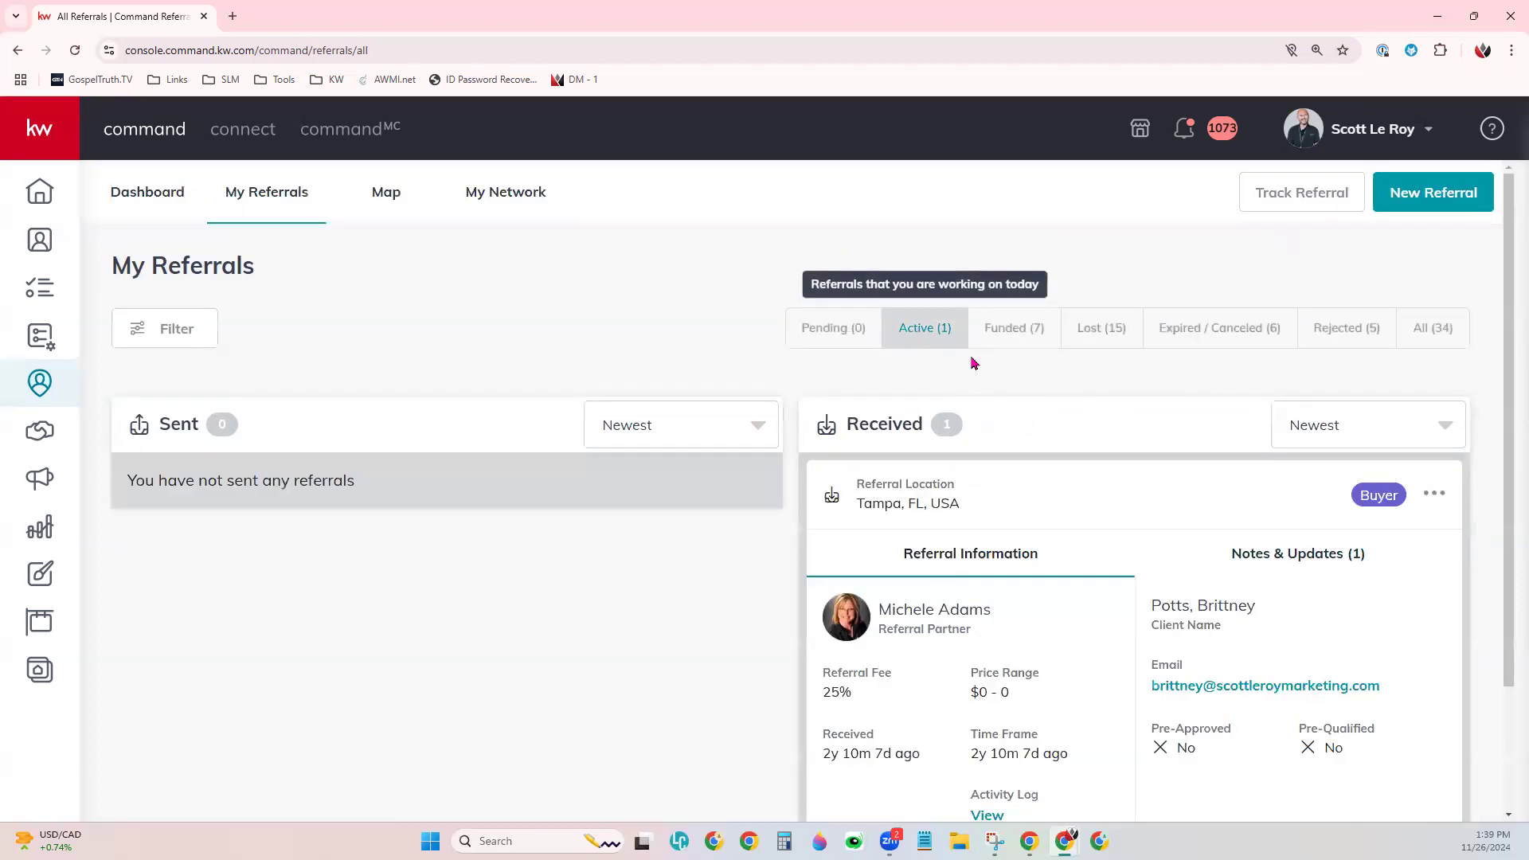
- Show the Notes & Updates (1) list on the received Tampa, FL referral card
scroll(1483, 507, "down", 2)
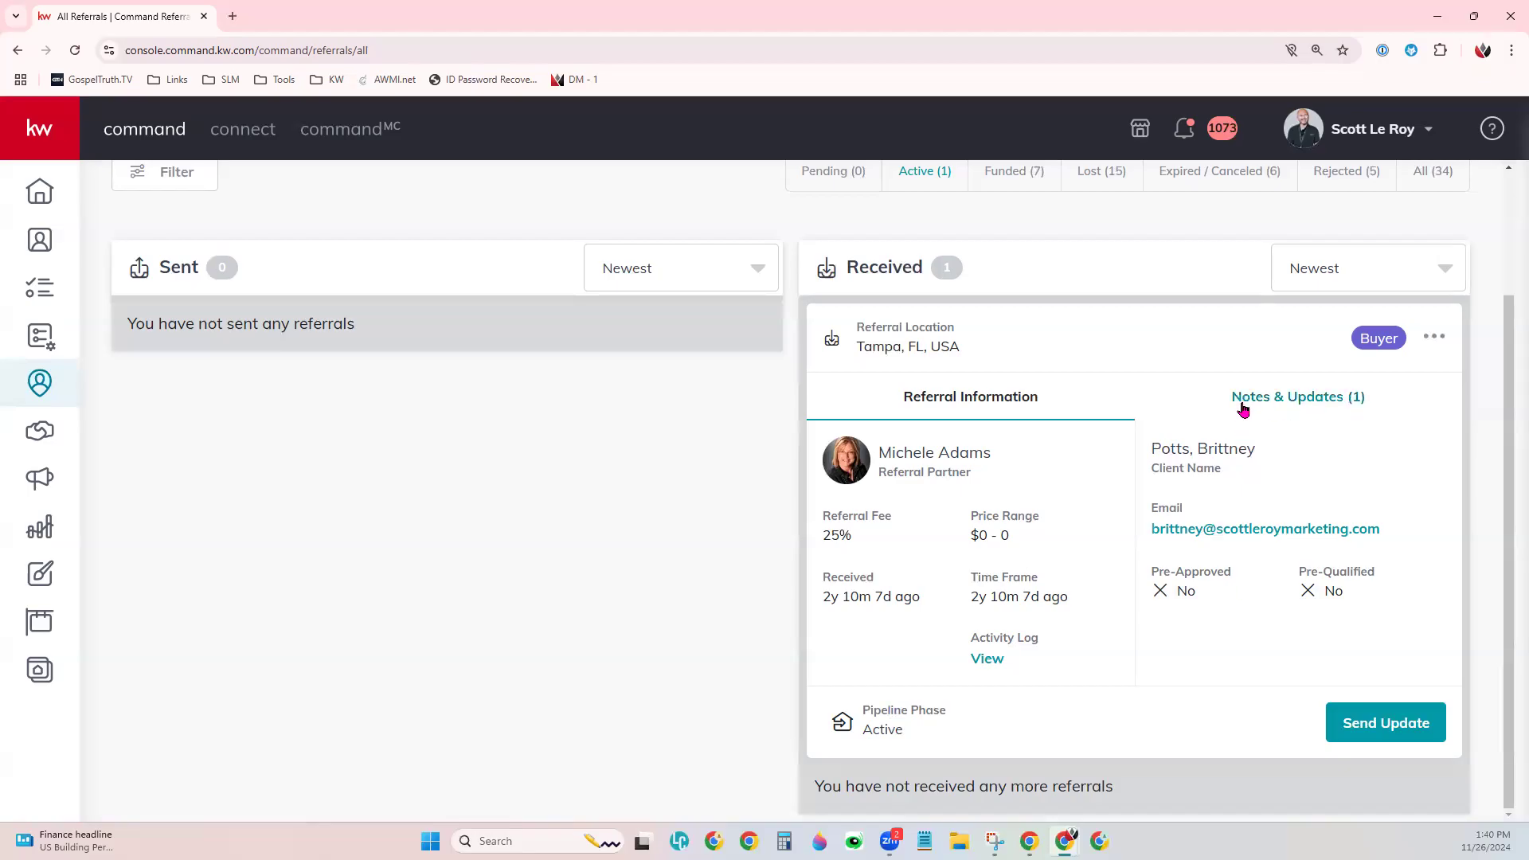
left_click(1288, 407)
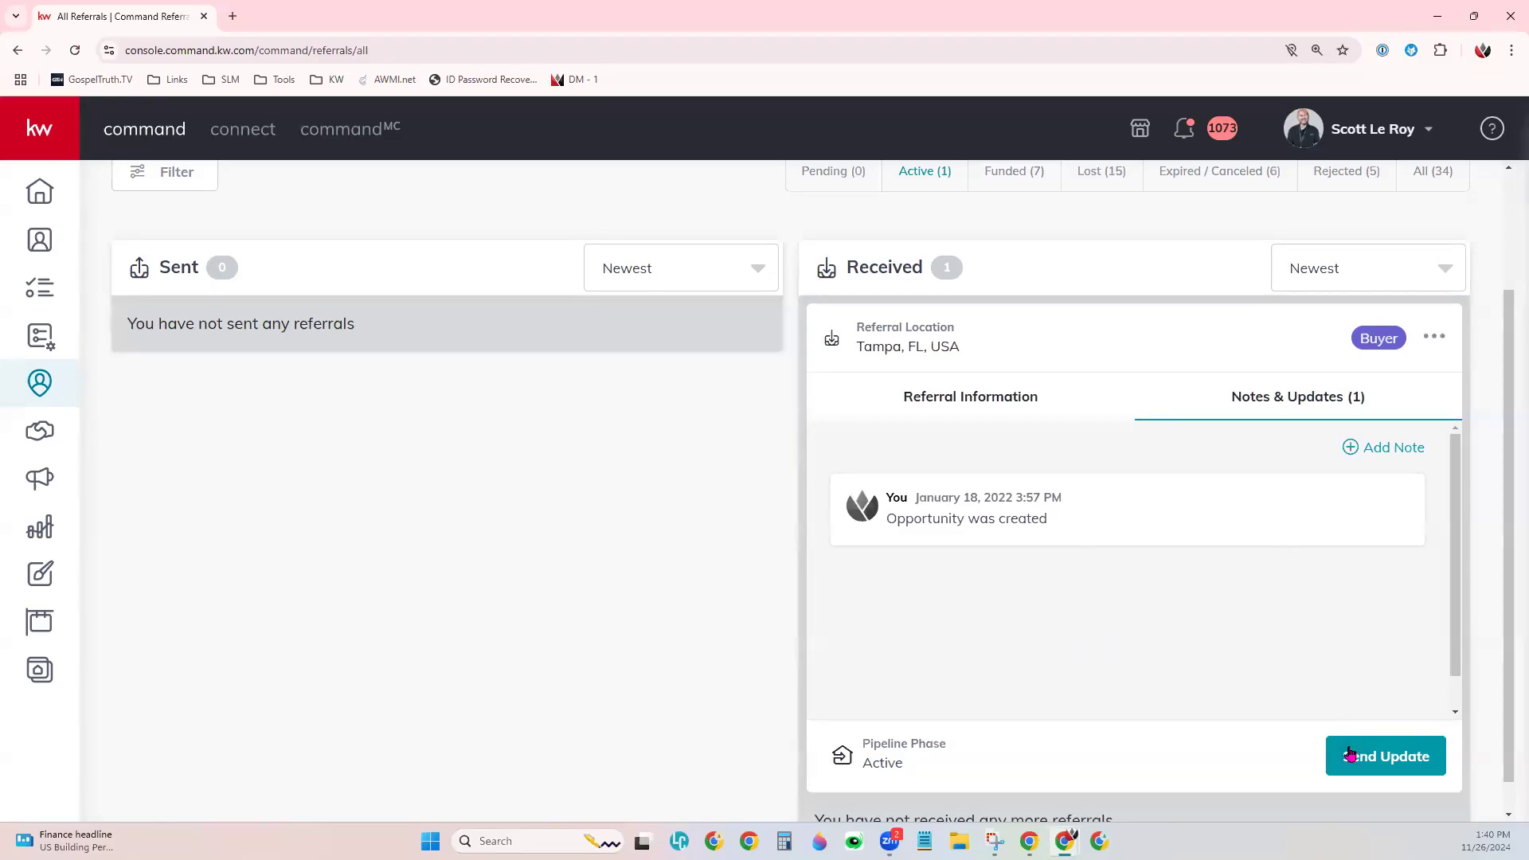
- Return the Tampa card to its Referral Information and open its ••• options menu
left_click(994, 406)
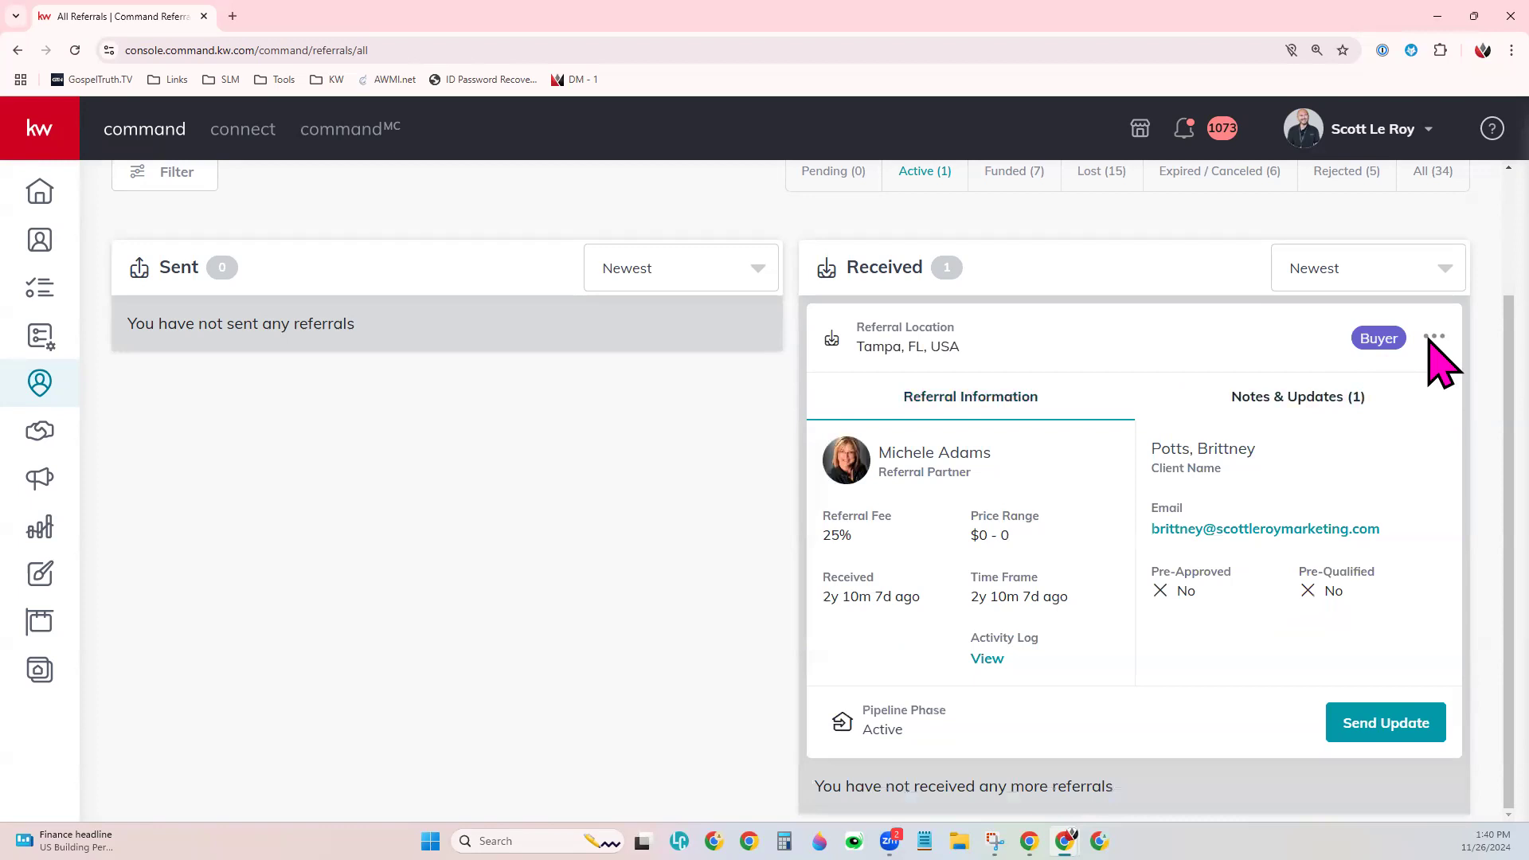
left_click(1434, 338)
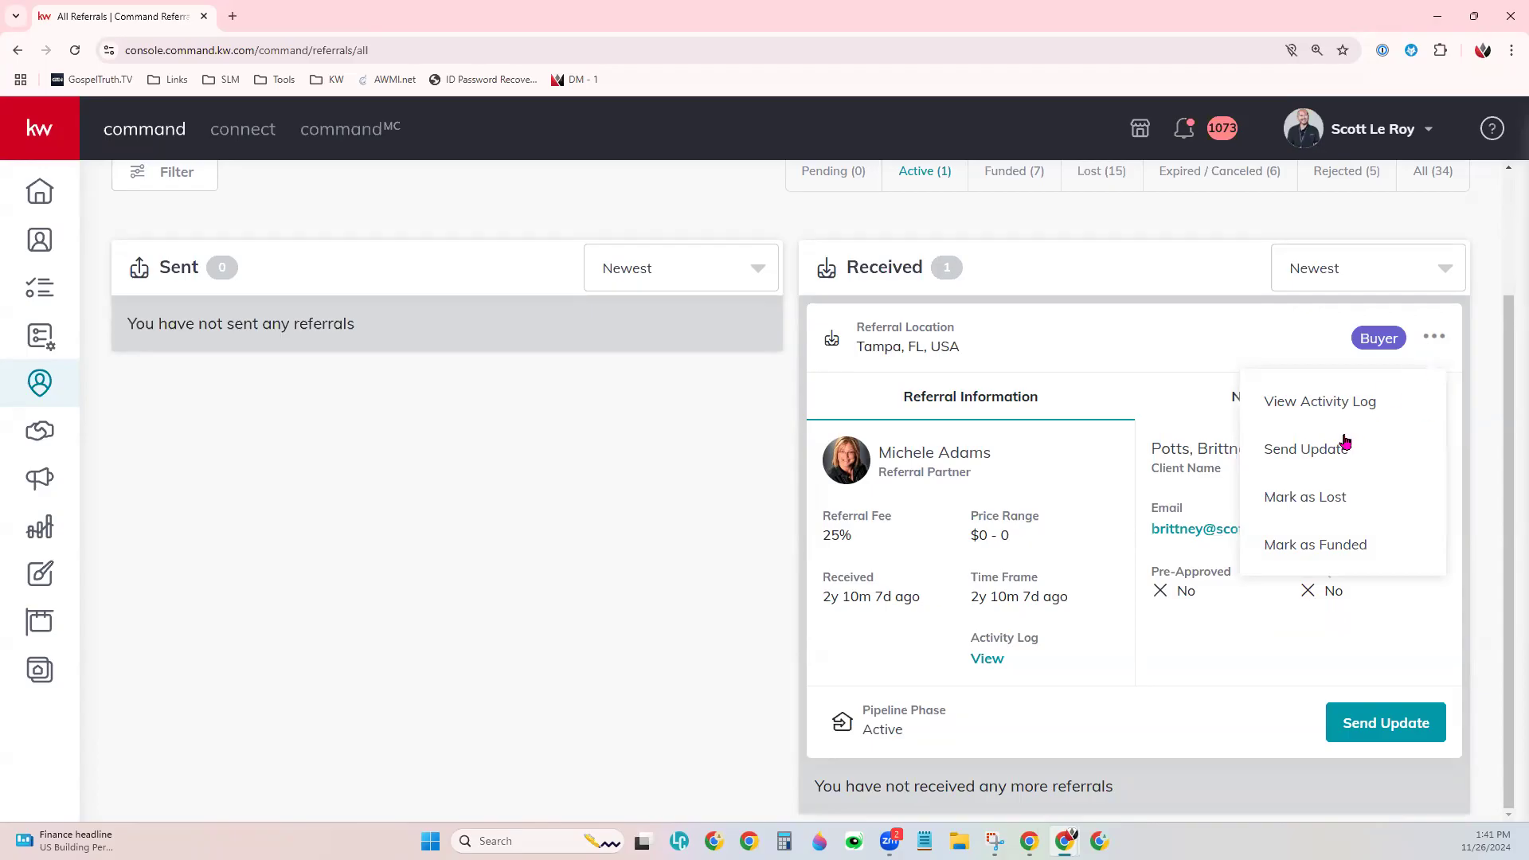
- Review the Tampa referral's activity log from Jan 18, 2022, then close it
left_click(1347, 409)
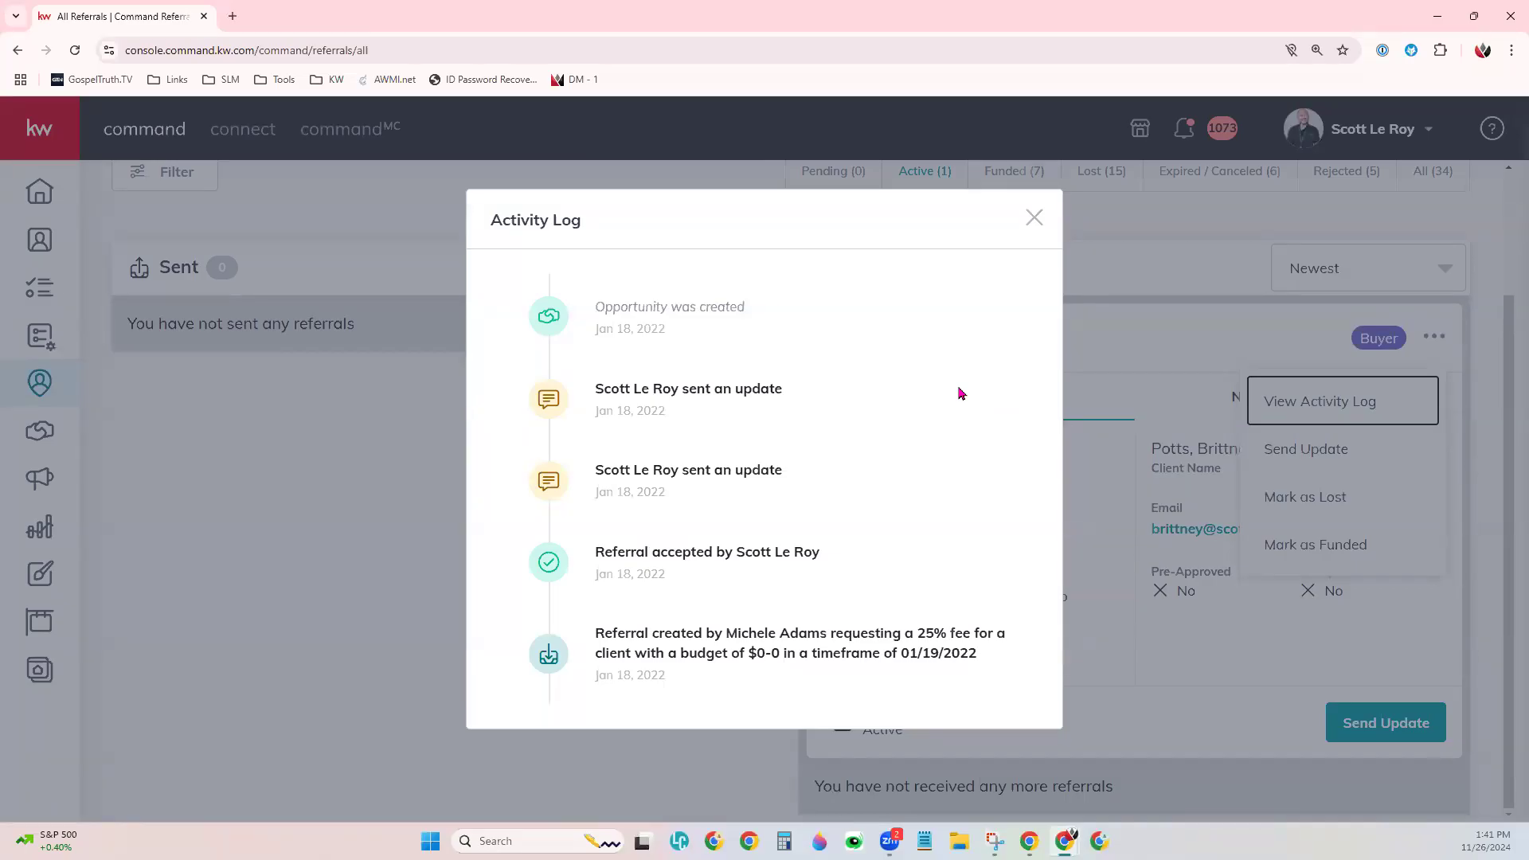
left_click(1031, 218)
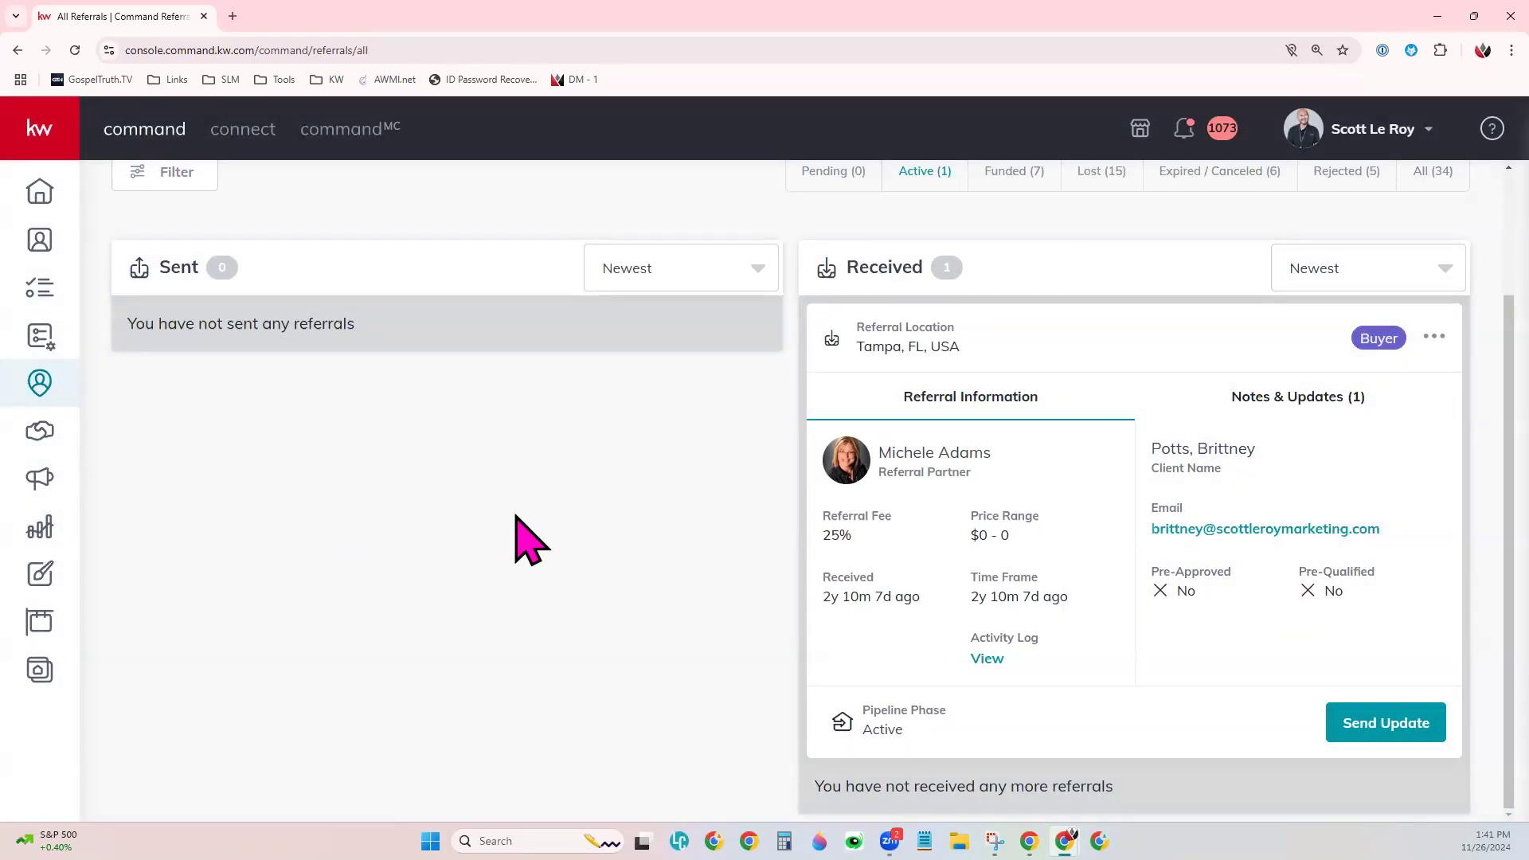
- Scroll the Active referrals list up toward the status tabs and back
scroll(1227, 657, "up", 1)
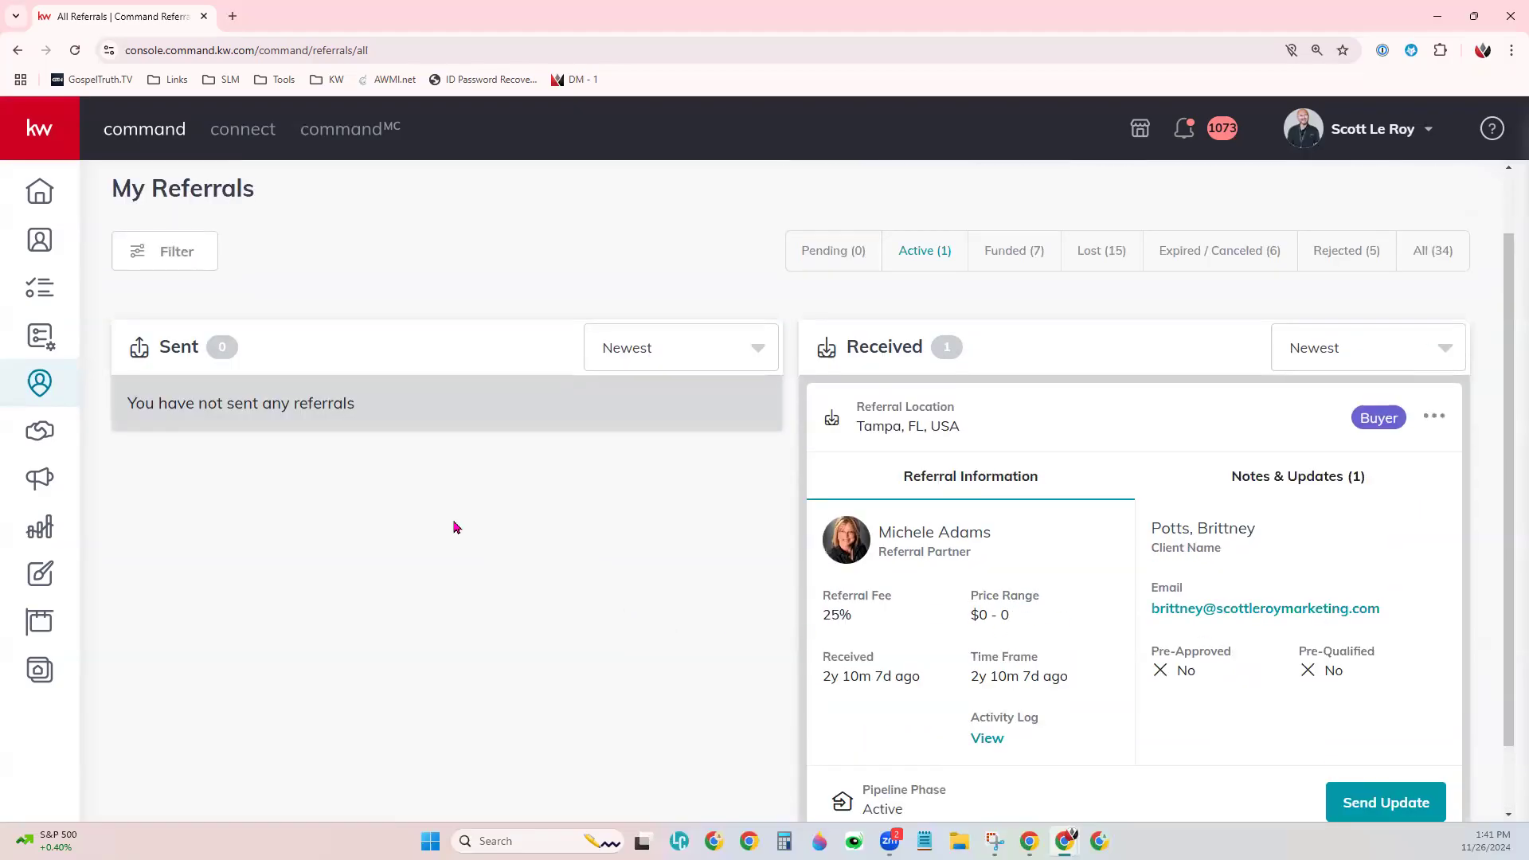
scroll(454, 525, "up", 1)
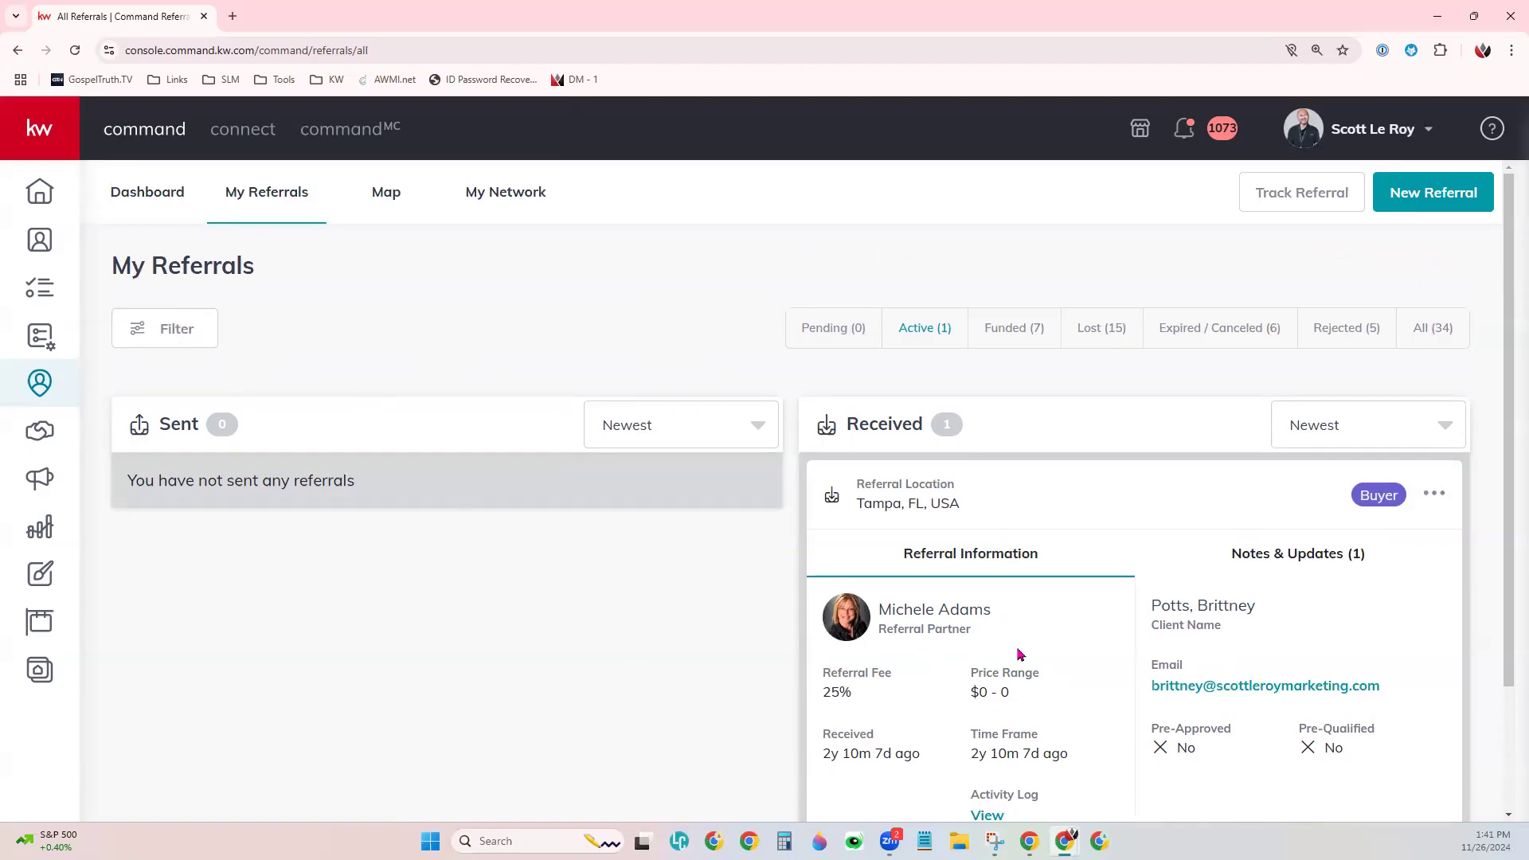
scroll(1017, 648, "down", 2)
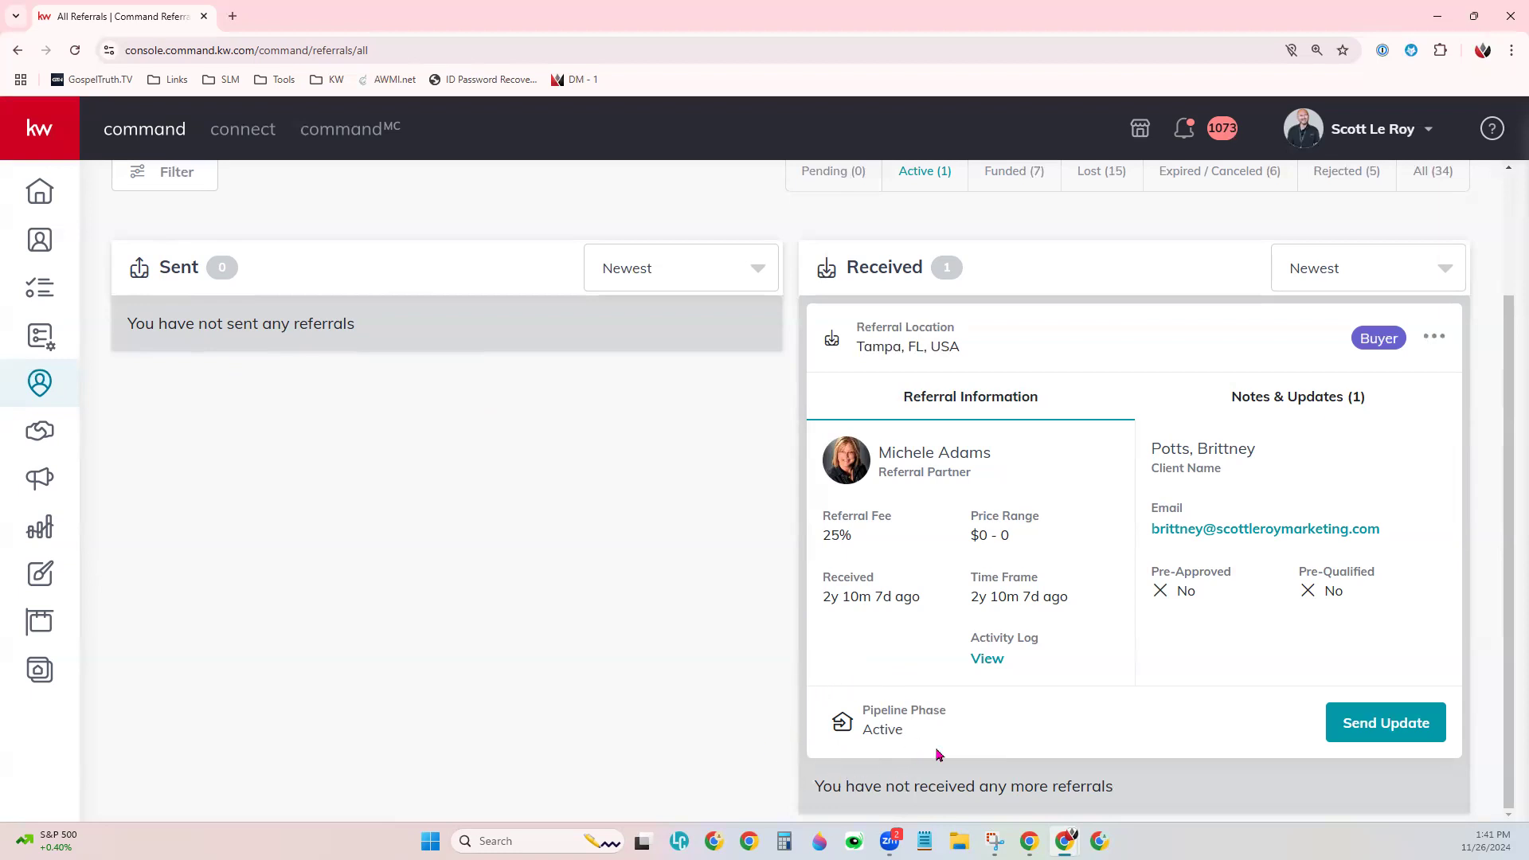
scroll(882, 748, "up", 1)
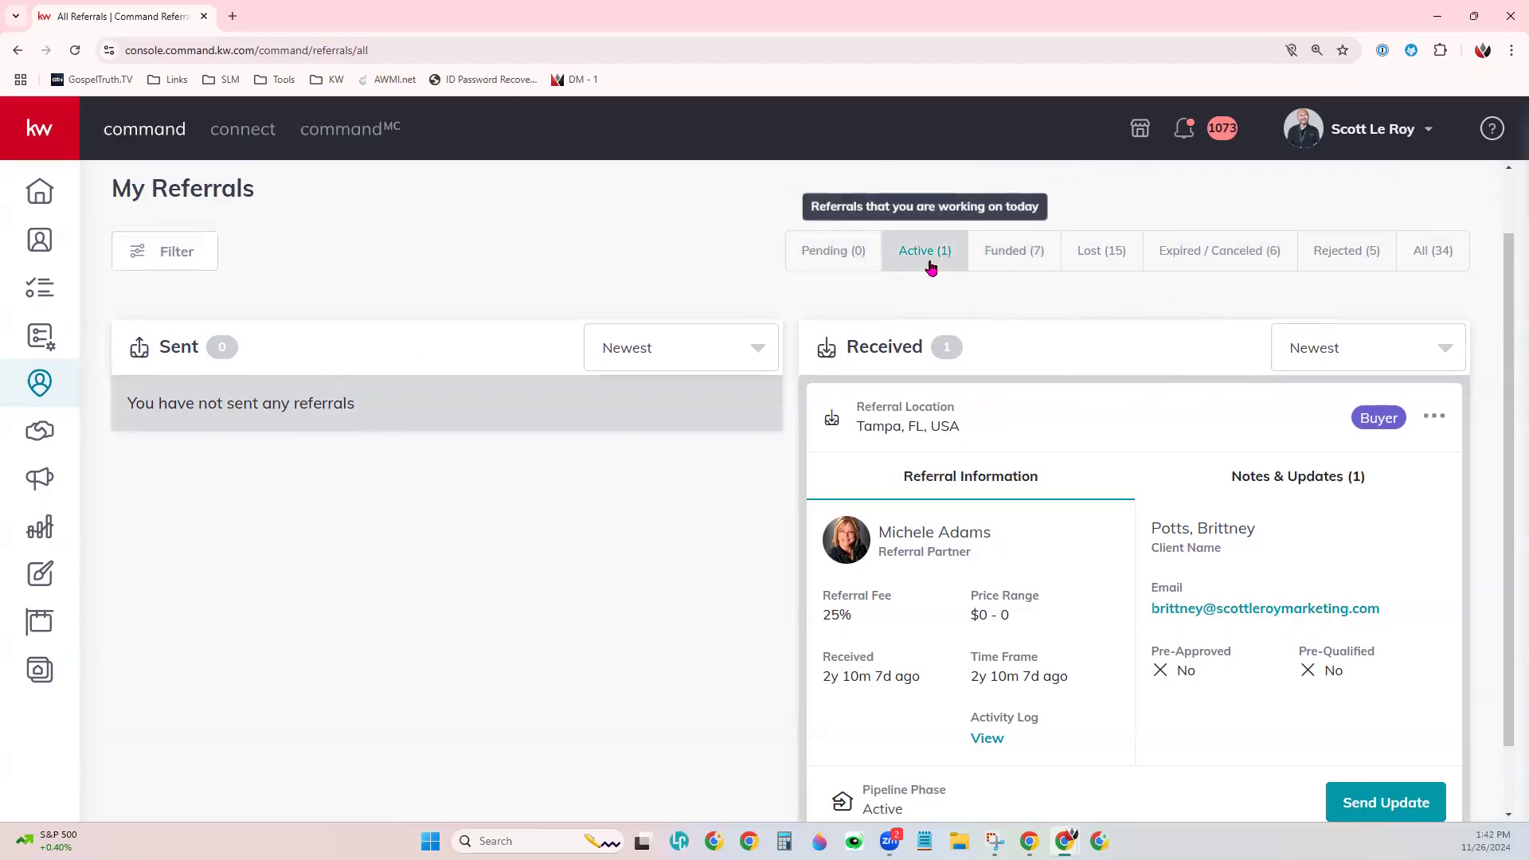
- Filter My Referrals to All and browse the 22 sent and 12 received referrals
left_click(1433, 250)
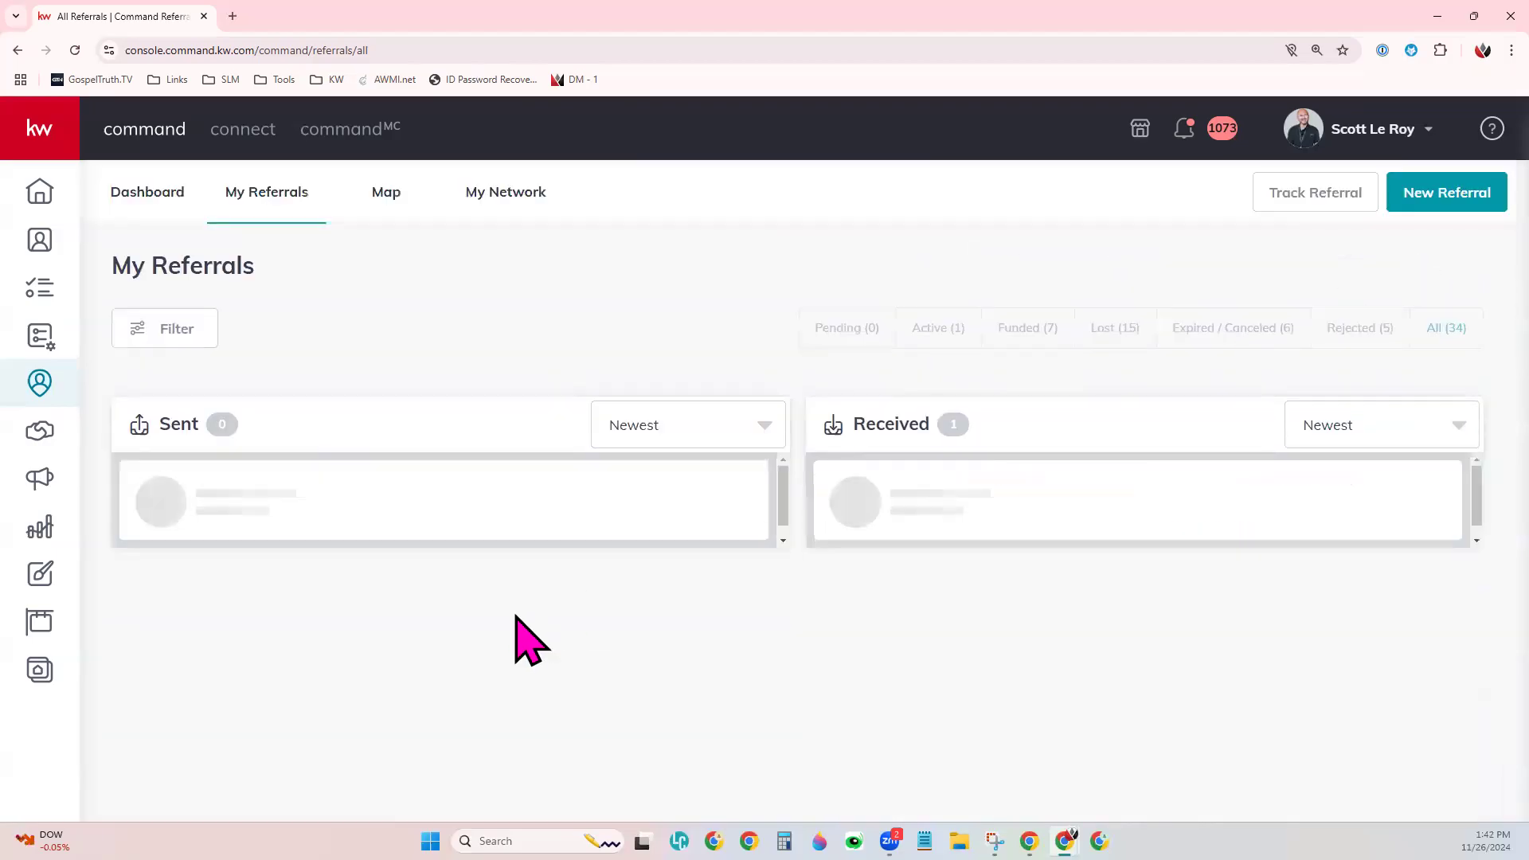
scroll(503, 354, "down", 2)
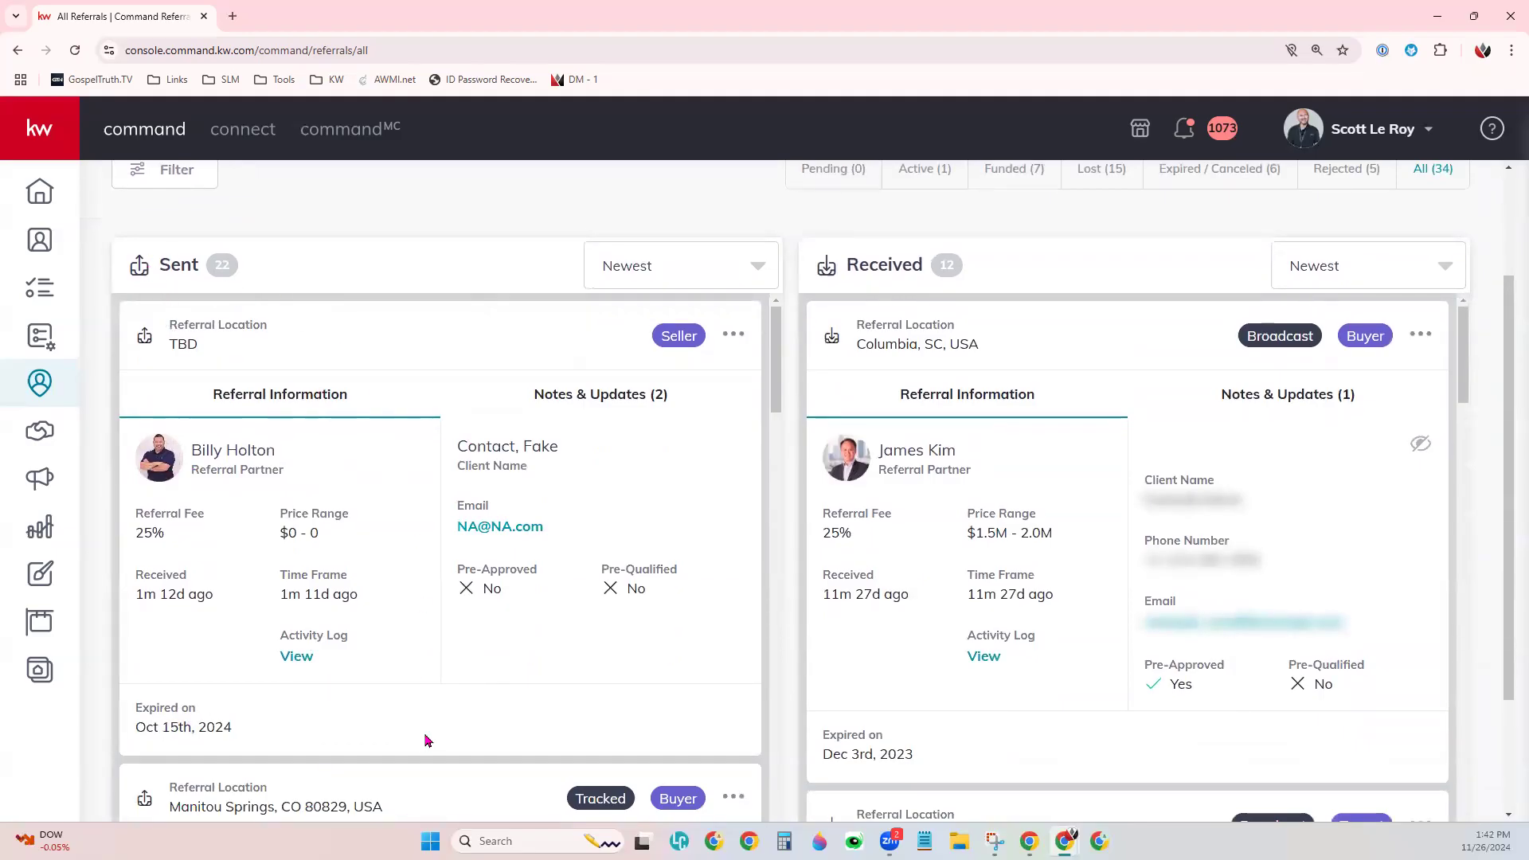
scroll(420, 732, "down", 1)
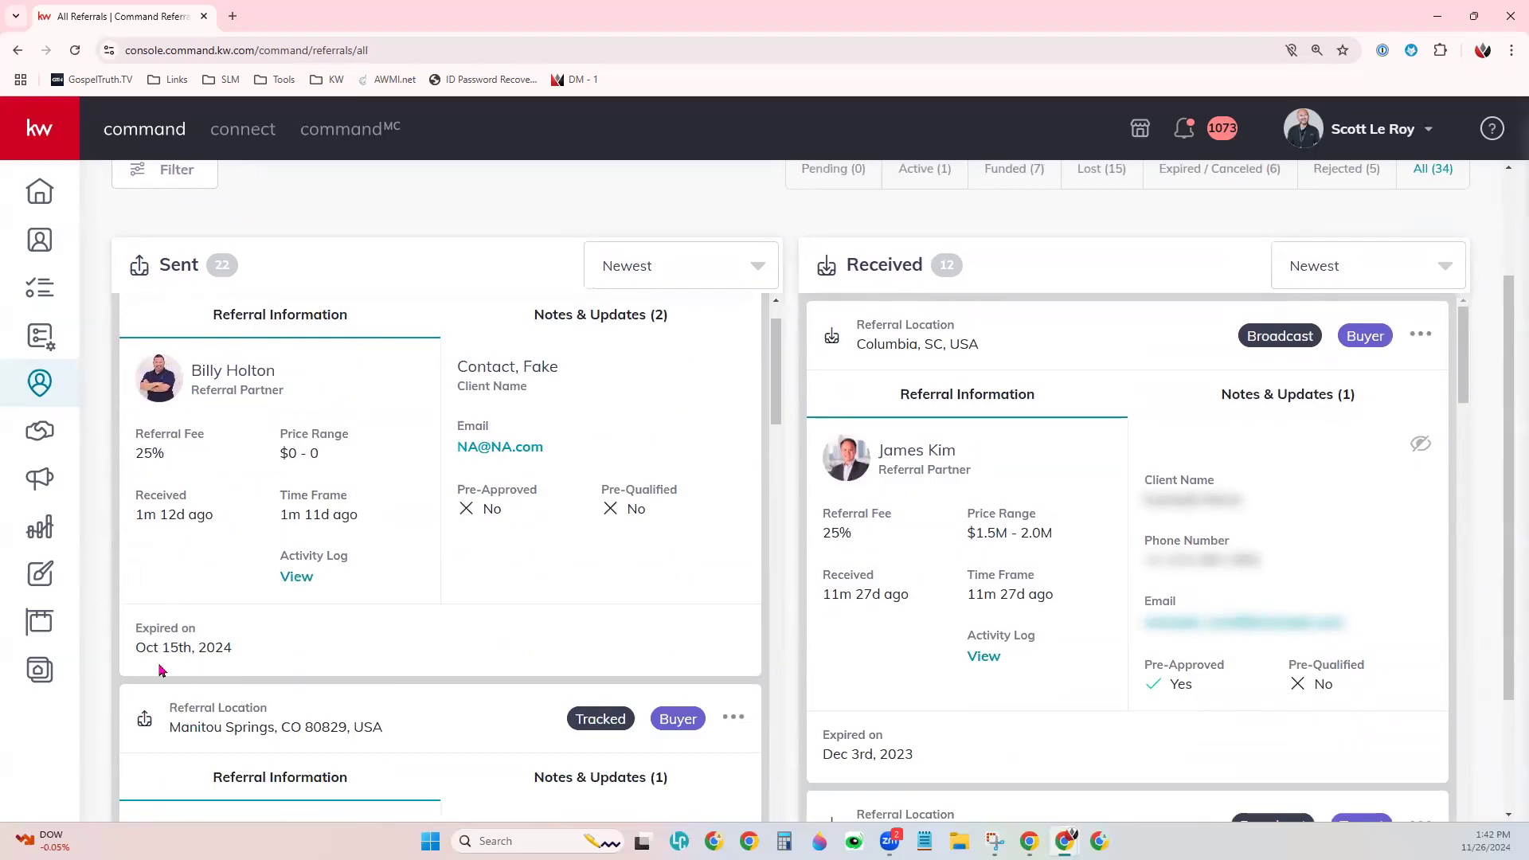
scroll(430, 637, "up", 1)
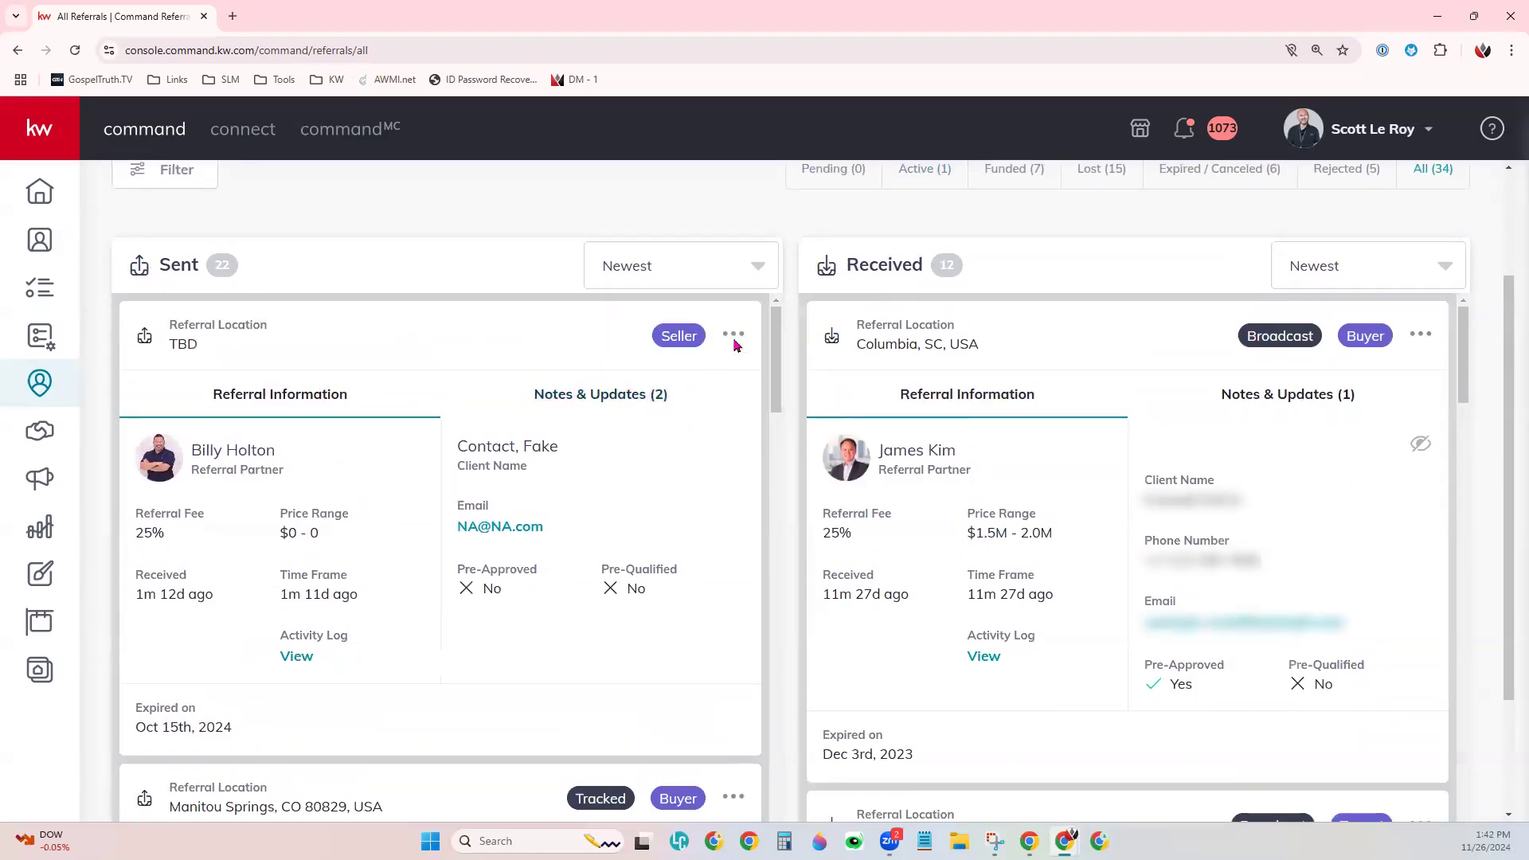
- Read the two Notes & Updates on the sent TBD referral, then return to its Referral Information
left_click(659, 397)
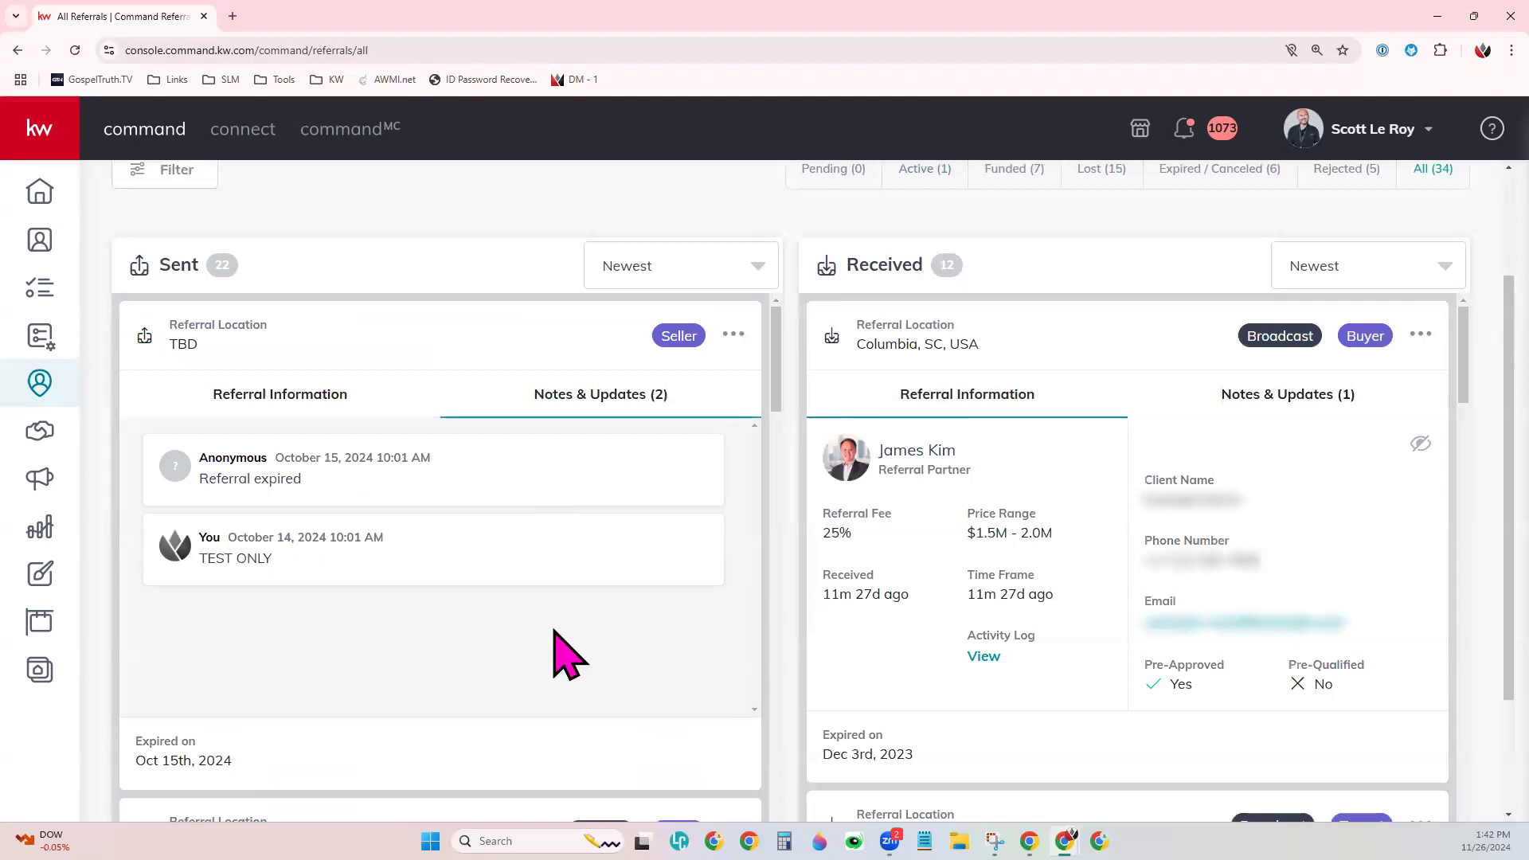
scroll(652, 458, "down", 1)
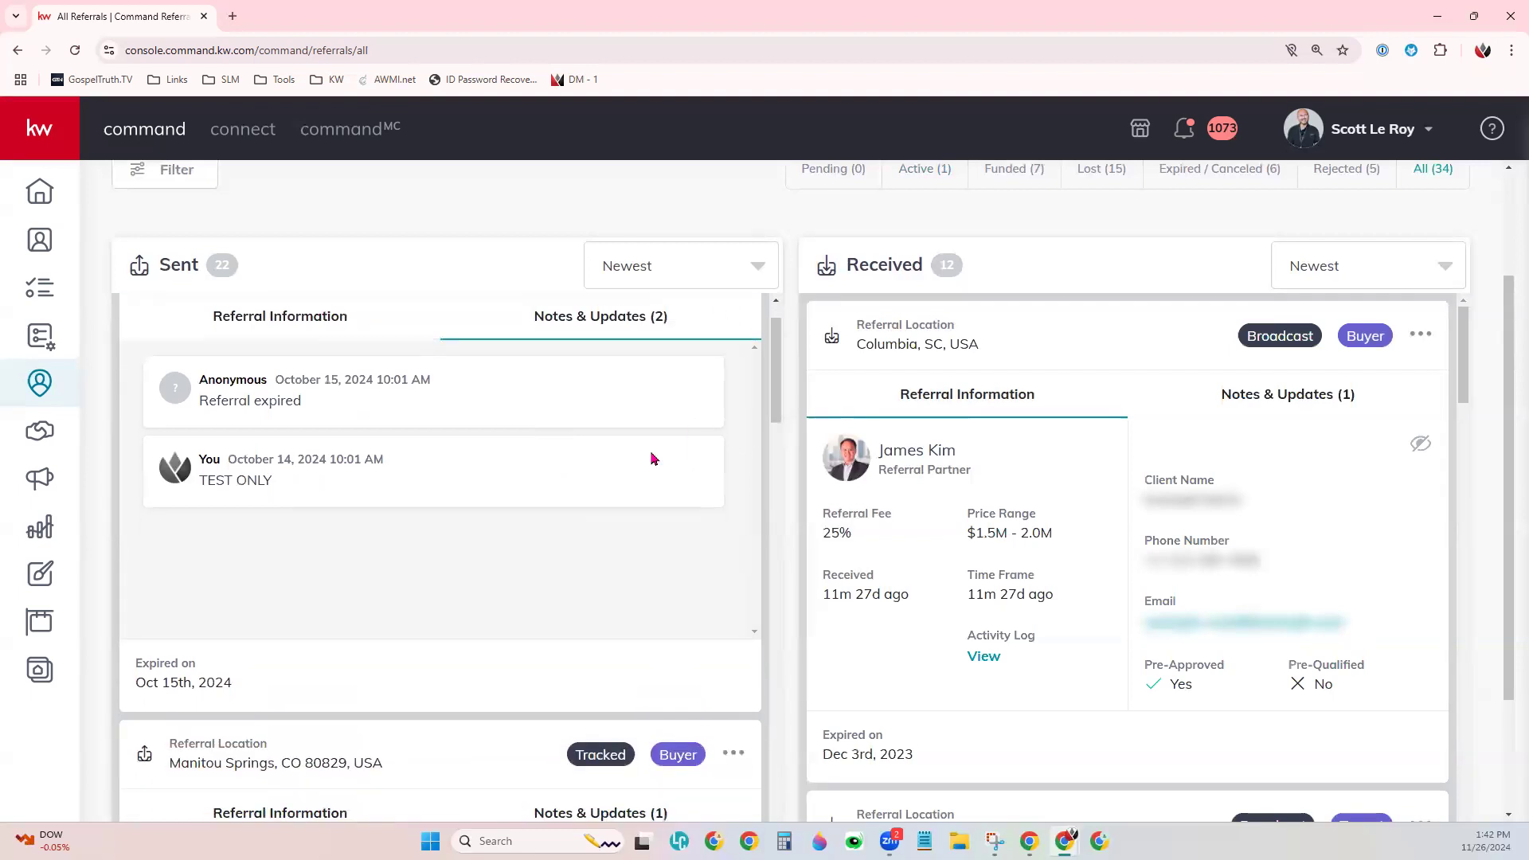
scroll(615, 542, "up", 1)
left_click(328, 400)
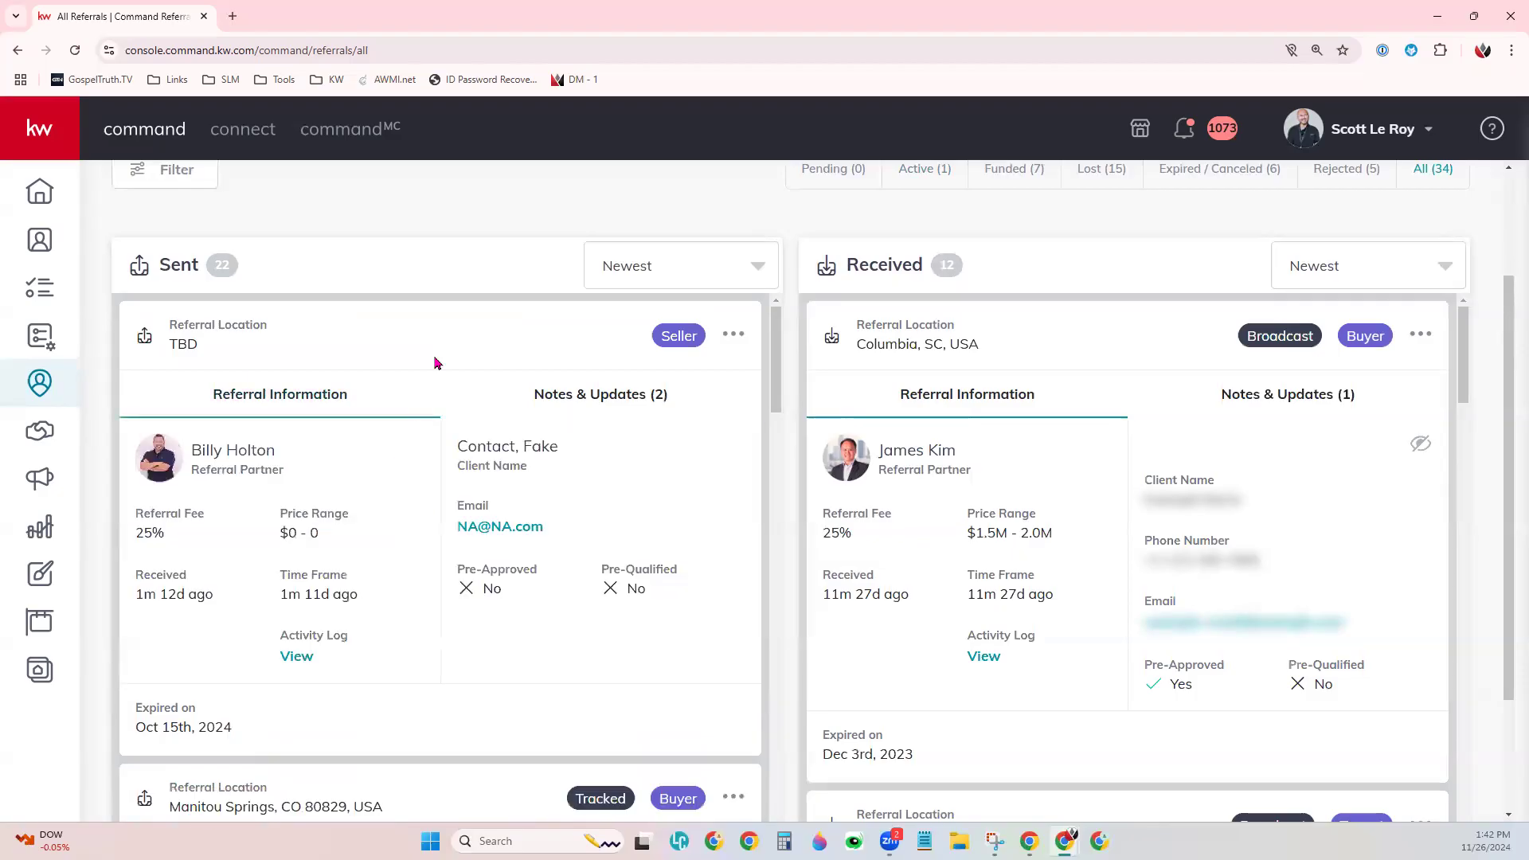